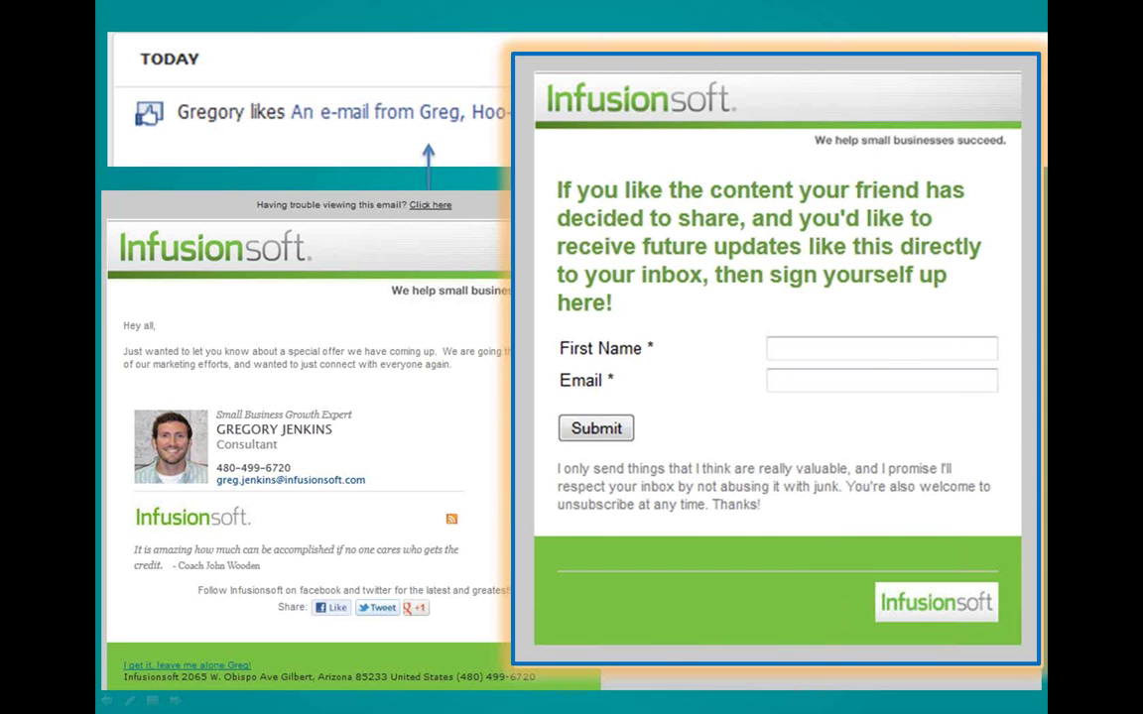
pyautogui.press('Right')
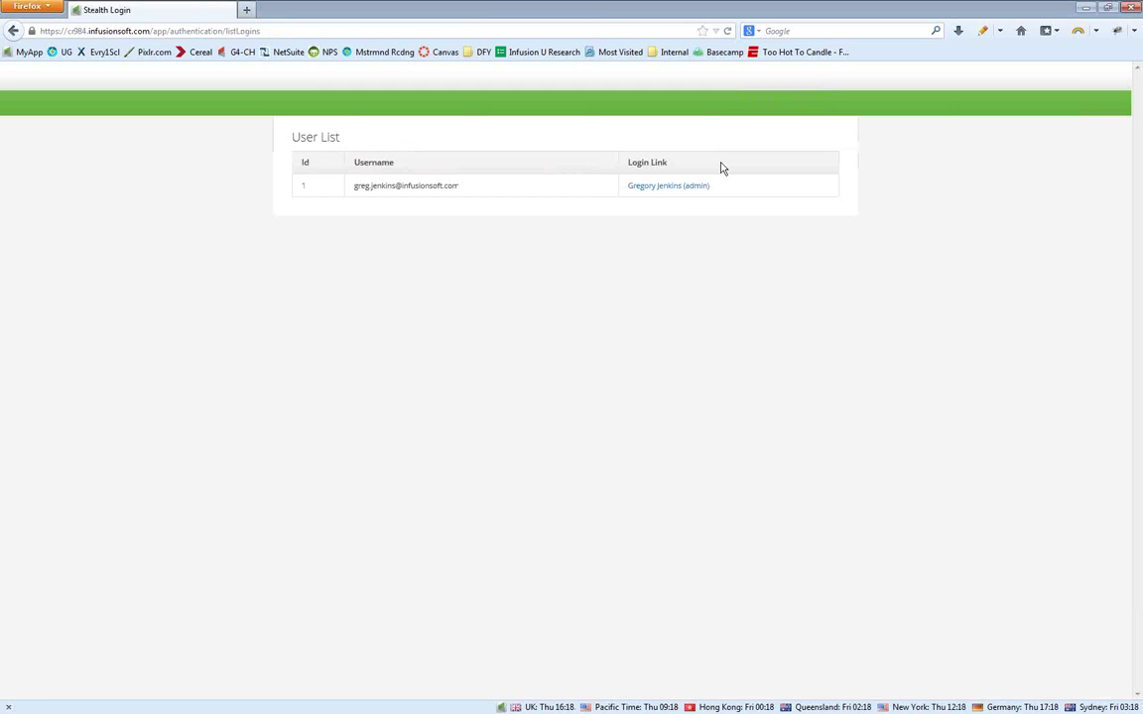
# - Log in through the admin user's link and open the Social Share Capture campaign for editing
pyautogui.click(680, 185)
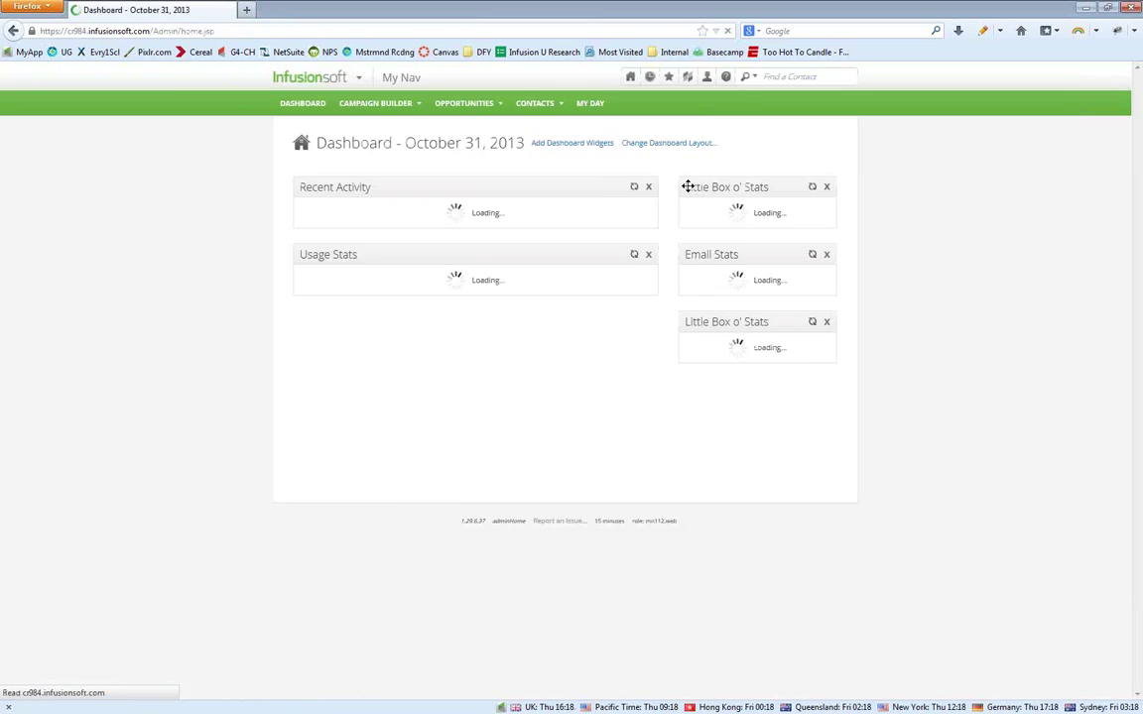
pyautogui.click(326, 74)
pyautogui.click(509, 146)
pyautogui.click(413, 274)
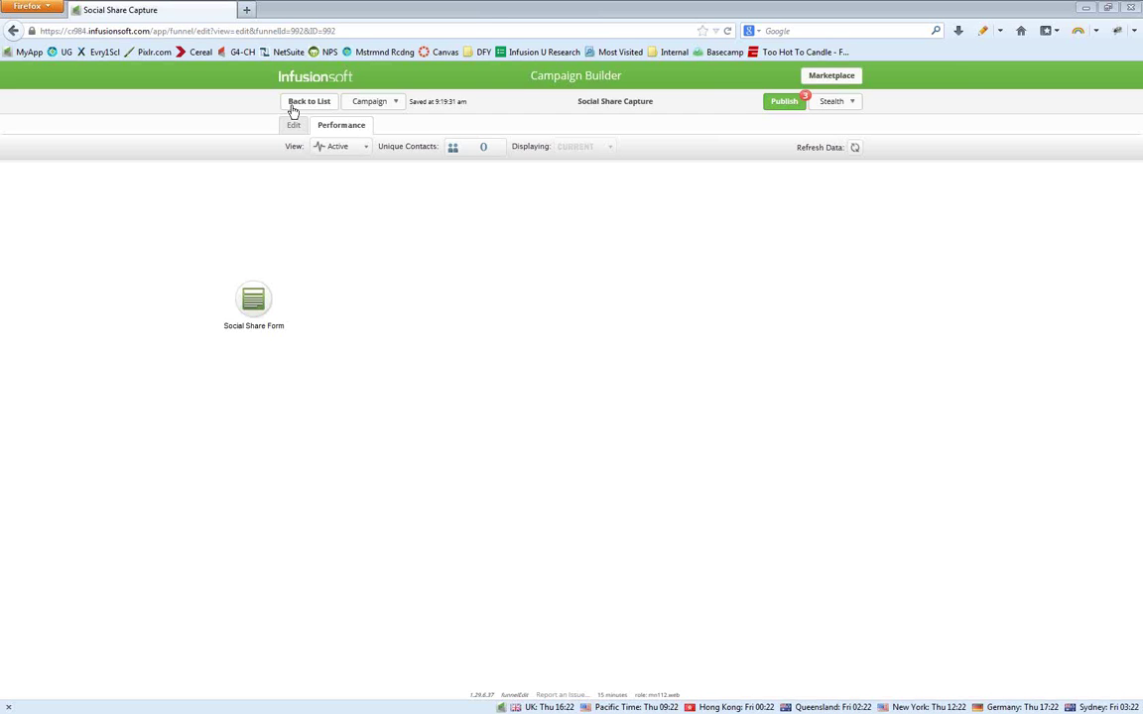
pyautogui.click(294, 125)
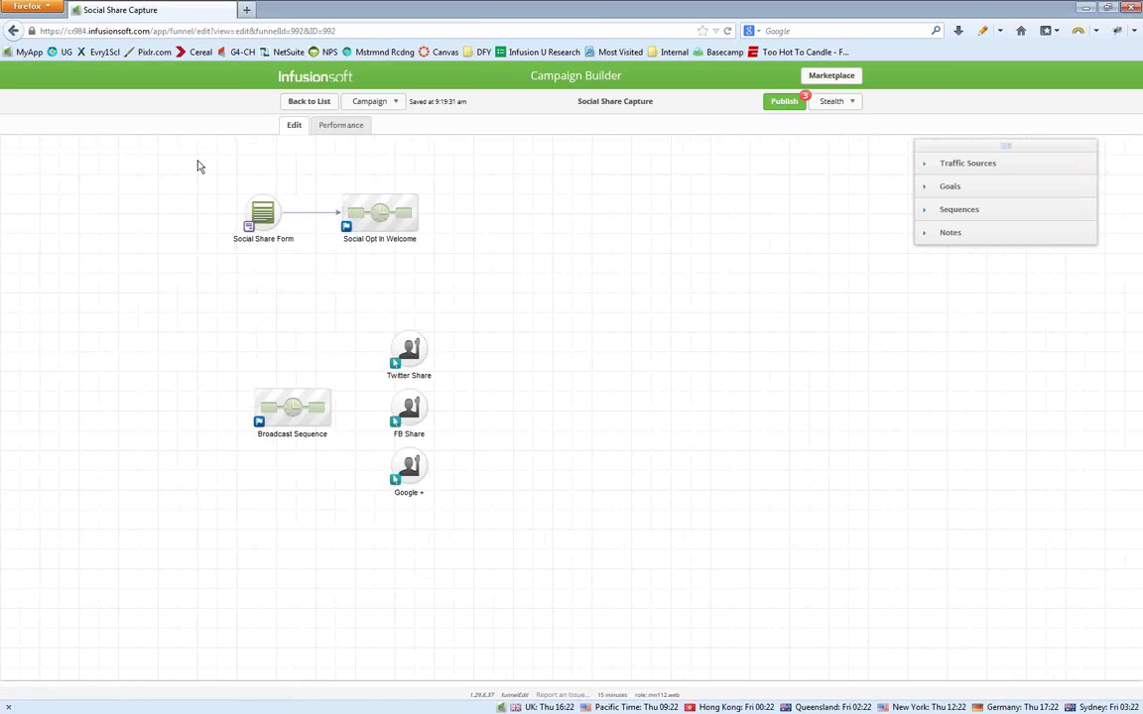
# - Open the MM Broadcast email inside the campaign's Broadcast Sequence
pyautogui.moveTo(197, 166); pyautogui.dragTo(454, 286)
pyautogui.doubleClick(288, 411)
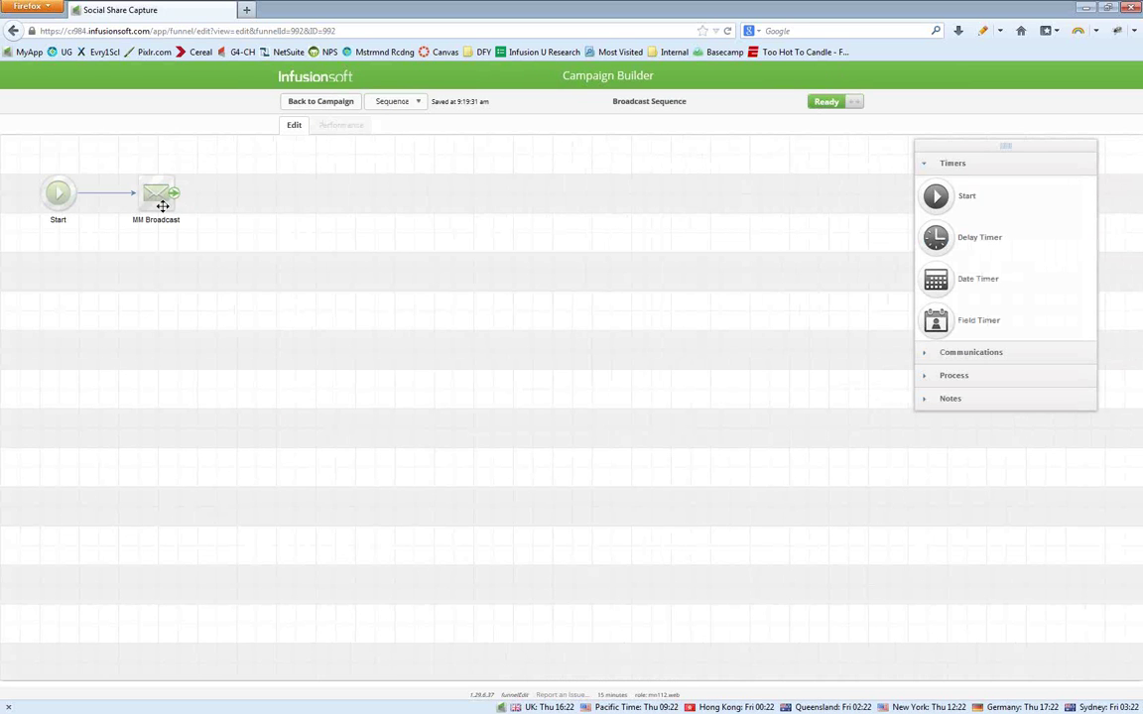
pyautogui.doubleClick(162, 206)
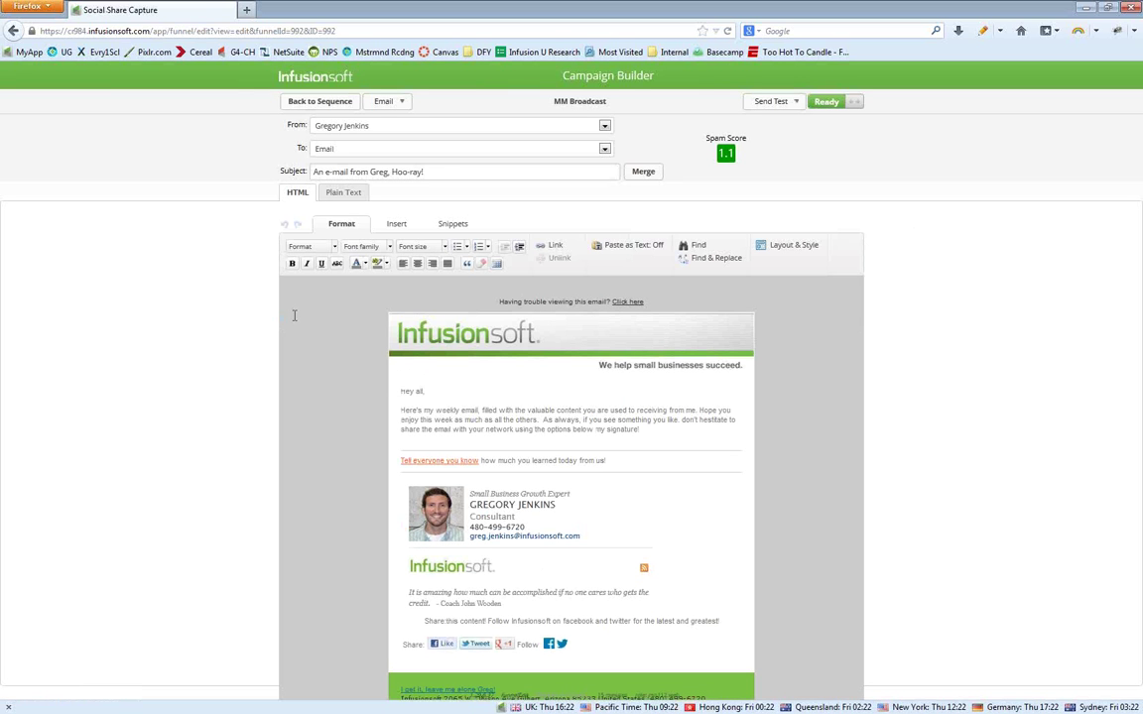
# - Delete the existing share and follow block beneath the signature in the email
pyautogui.moveTo(494, 375)
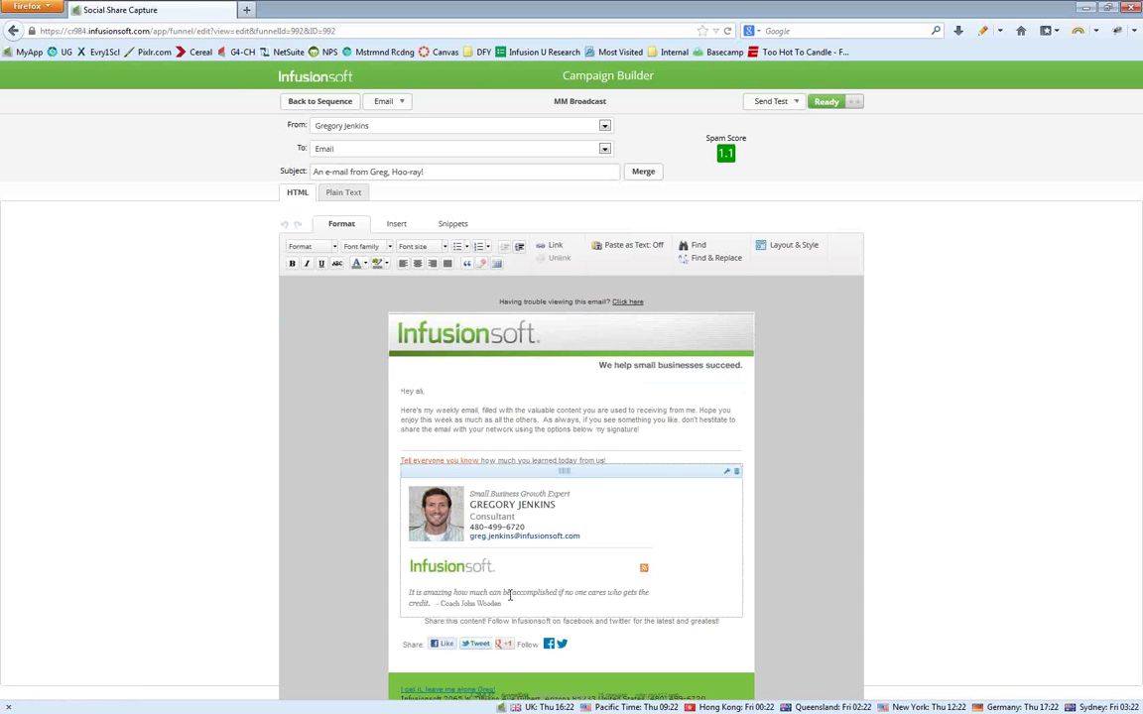
pyautogui.moveTo(515, 644)
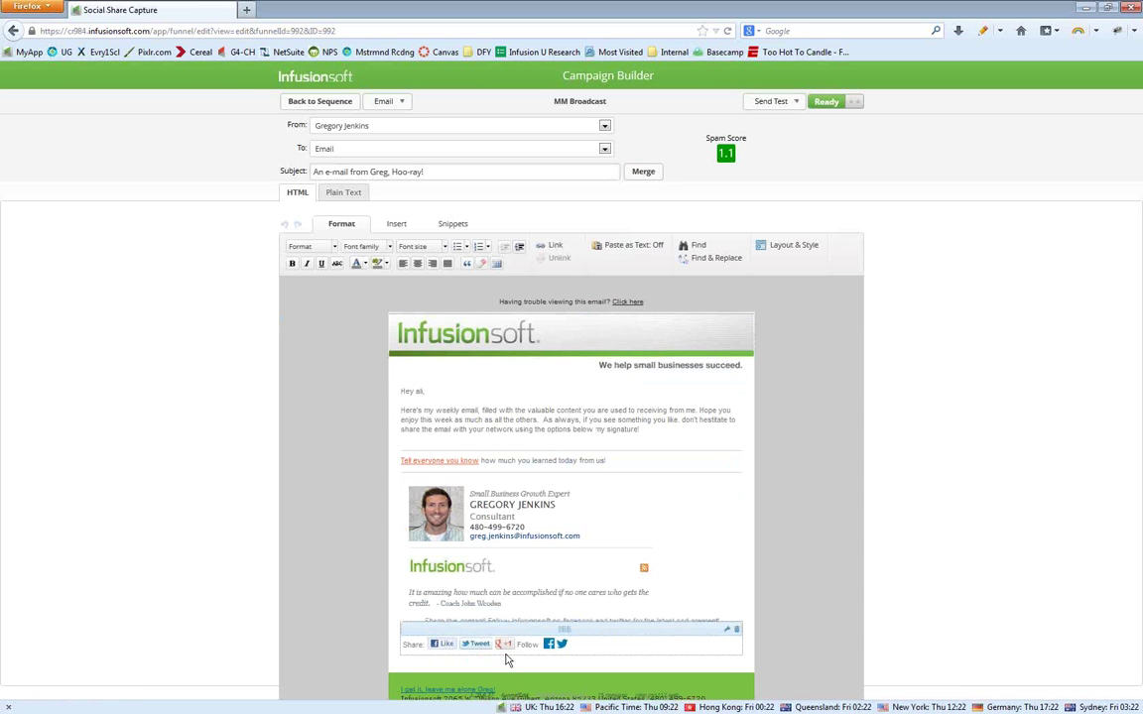
pyautogui.click(736, 629)
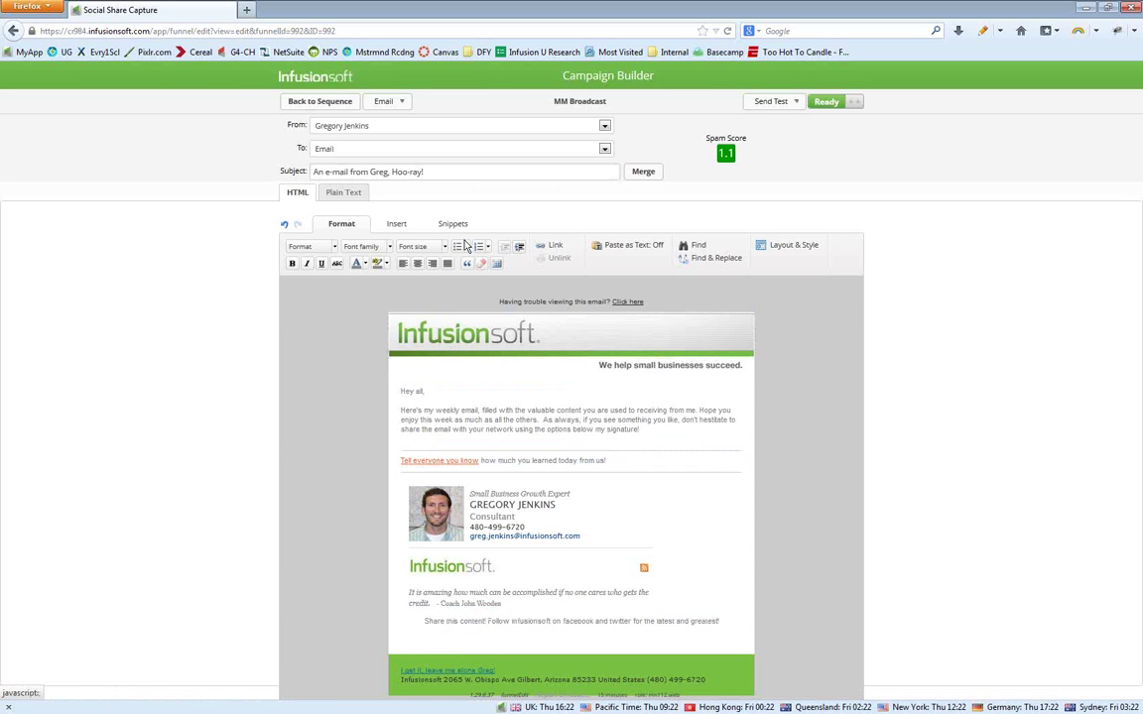
# - Insert a Social snippet above the greeting with the Stacked layout and labels on, and save its settings
pyautogui.moveTo(316, 224); pyautogui.dragTo(449, 228)
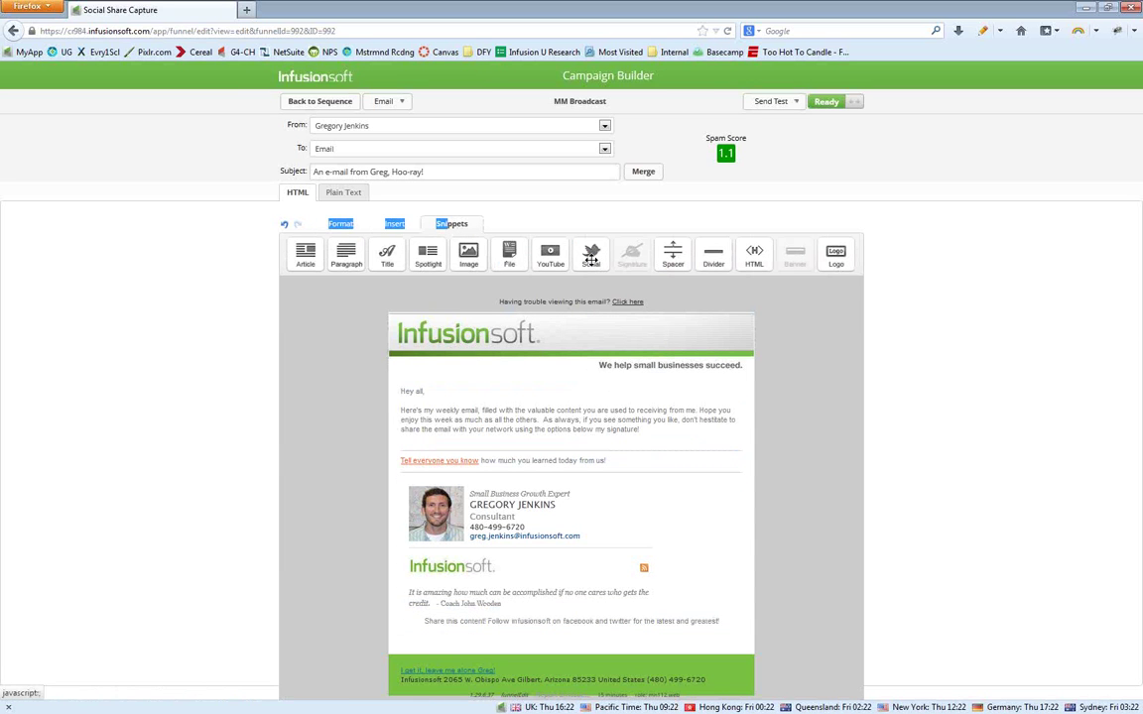
pyautogui.moveTo(591, 258); pyautogui.dragTo(572, 405)
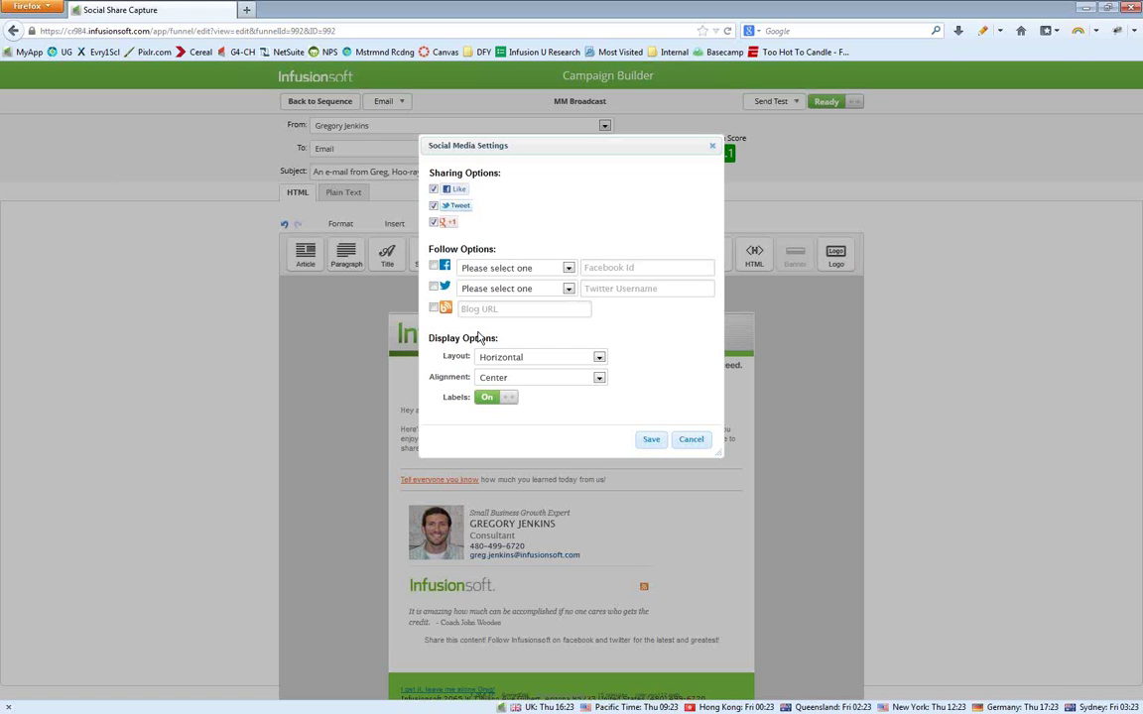
pyautogui.click(498, 365)
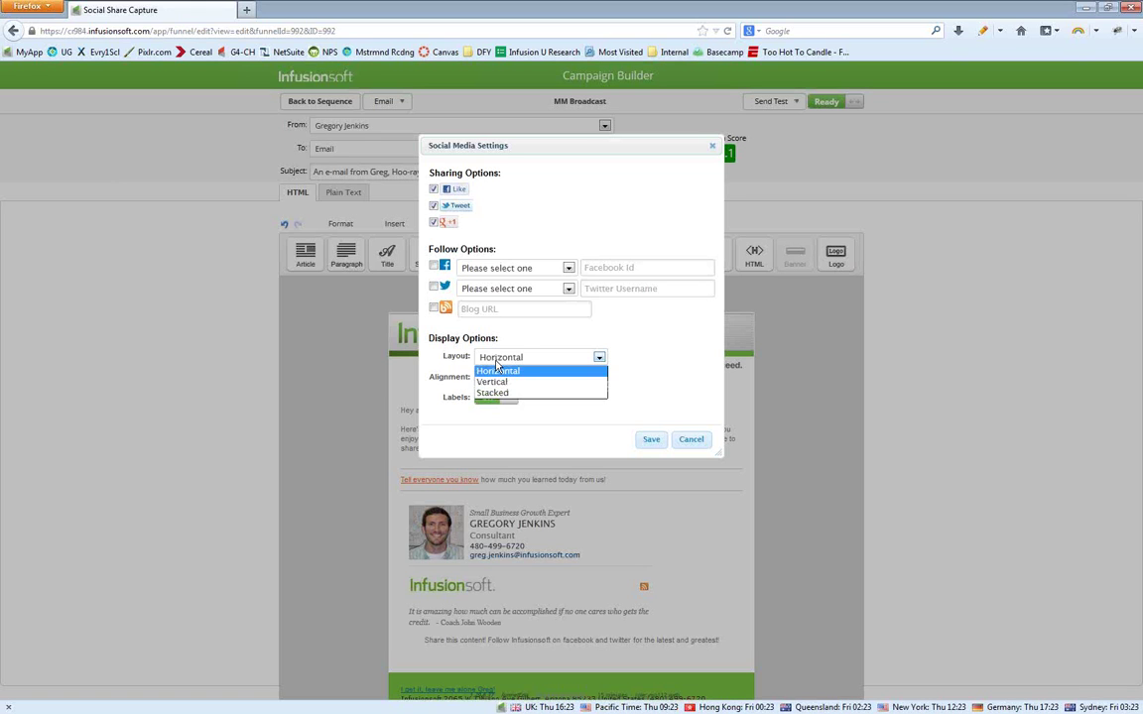
pyautogui.click(496, 390)
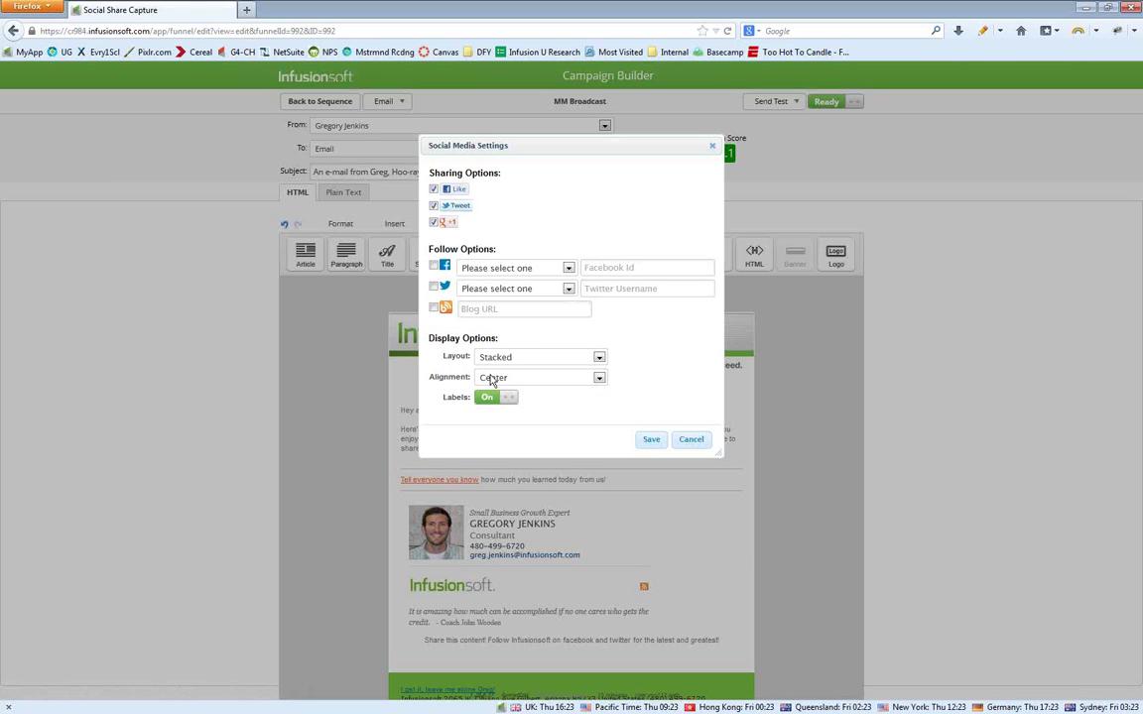
pyautogui.click(493, 401)
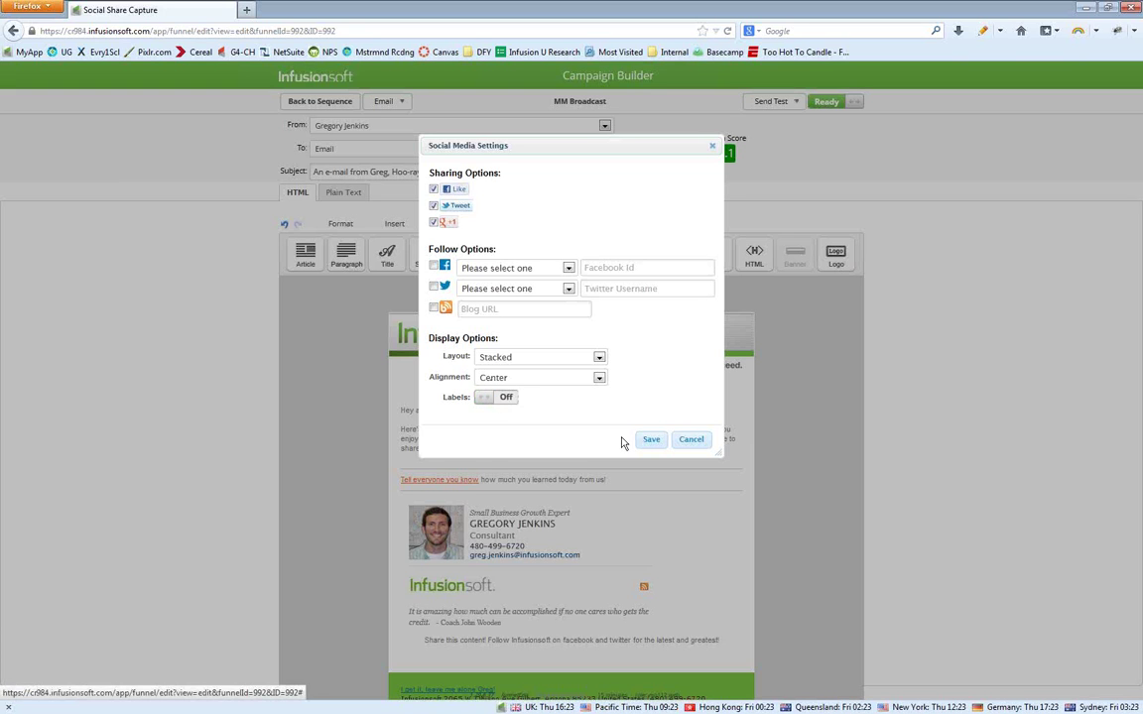
pyautogui.click(508, 401)
pyautogui.click(651, 439)
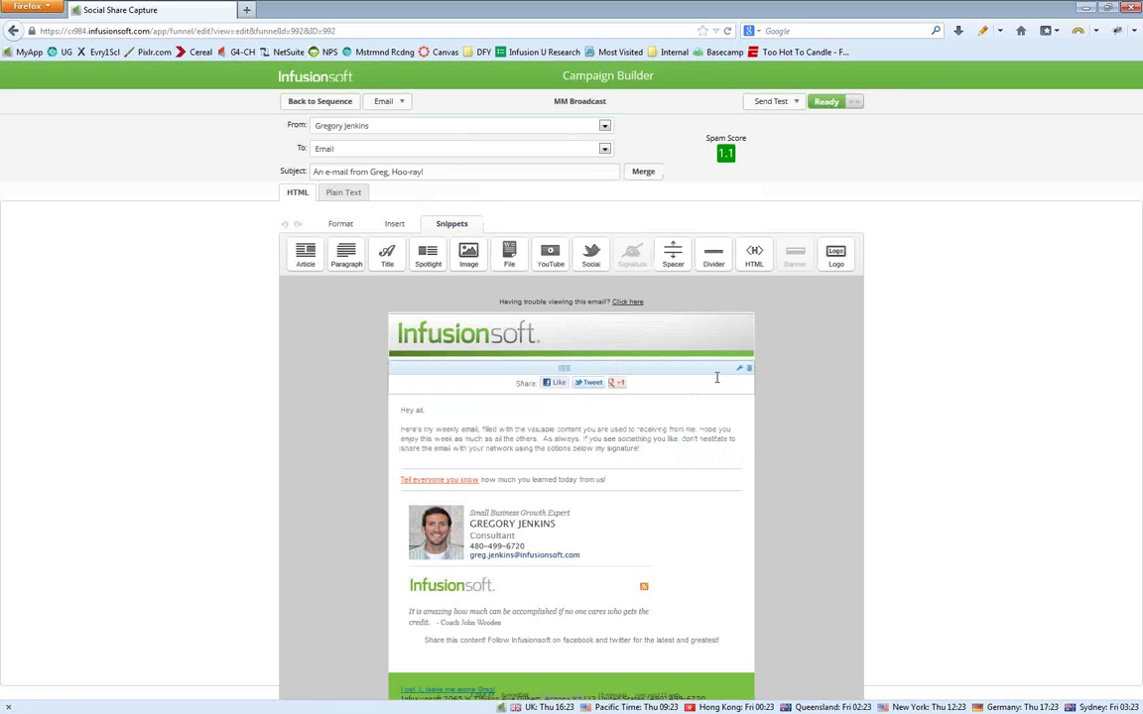
# - Switch off the labels of the social share buttons above the greeting
pyautogui.click(525, 383)
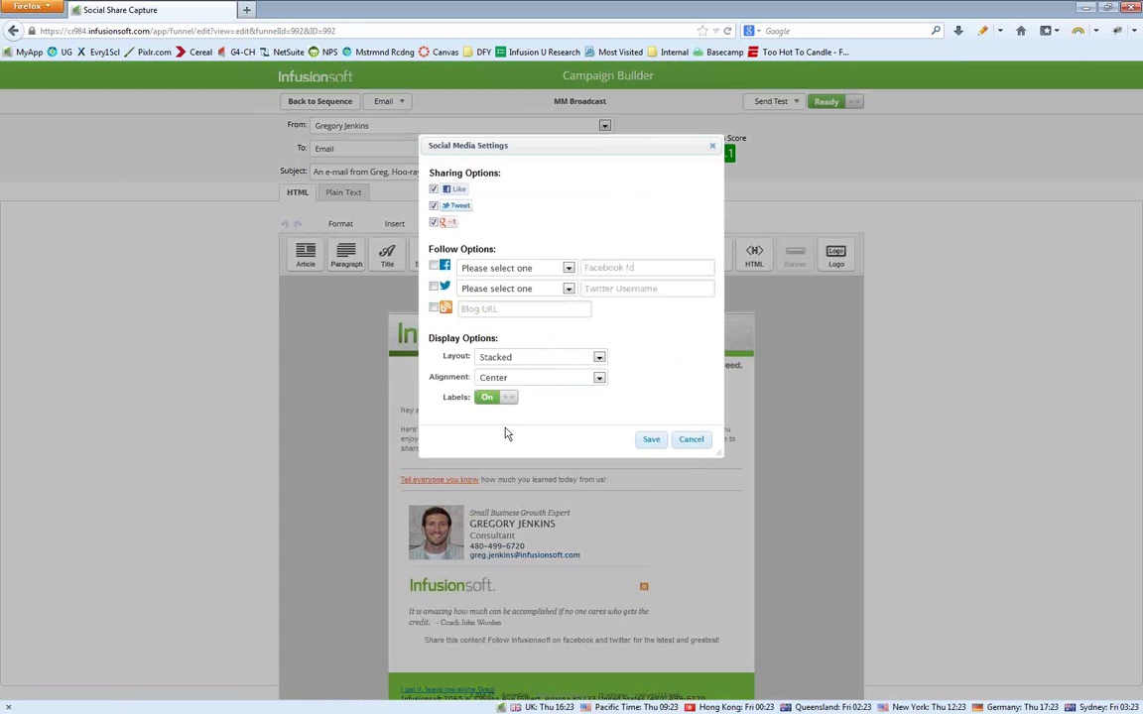
pyautogui.click(487, 397)
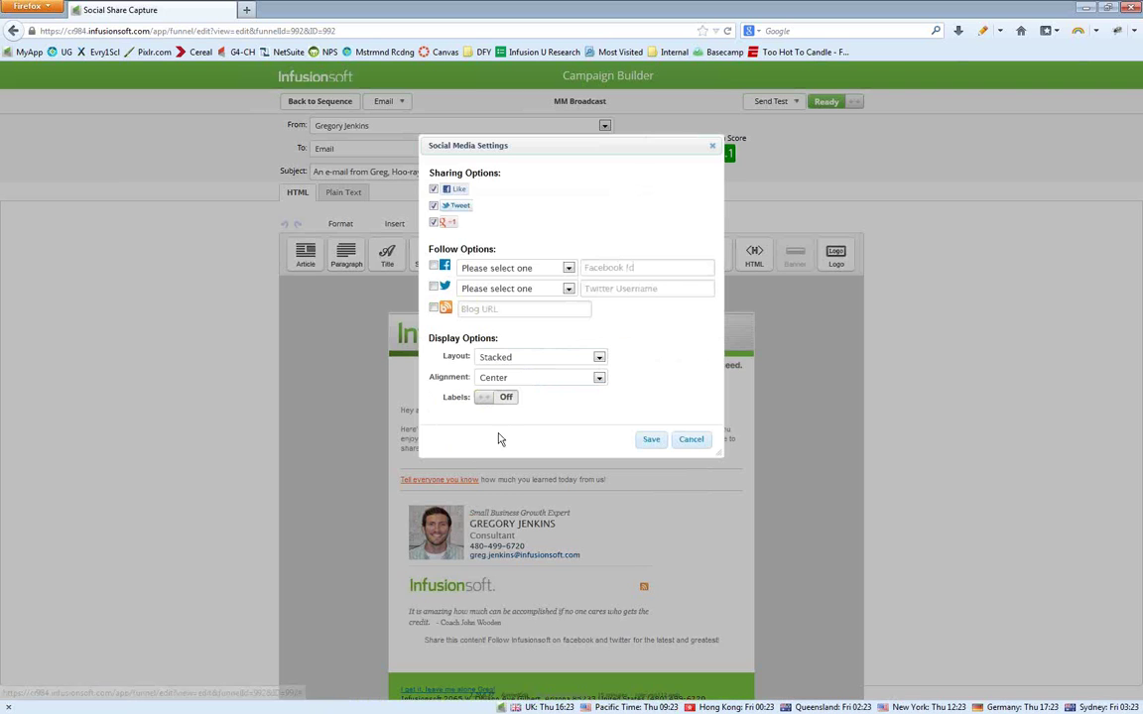
pyautogui.click(652, 441)
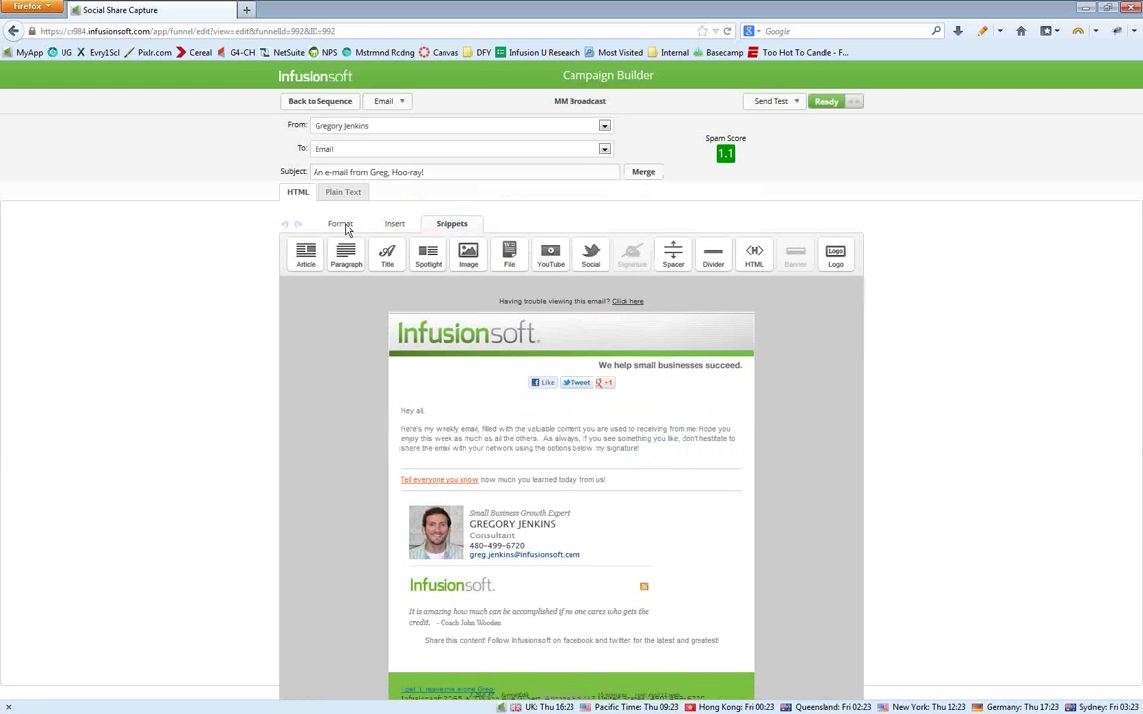
# - Insert a Paragraph snippet above the share buttons and clear its placeholder text
pyautogui.click(343, 224)
pyautogui.click(393, 226)
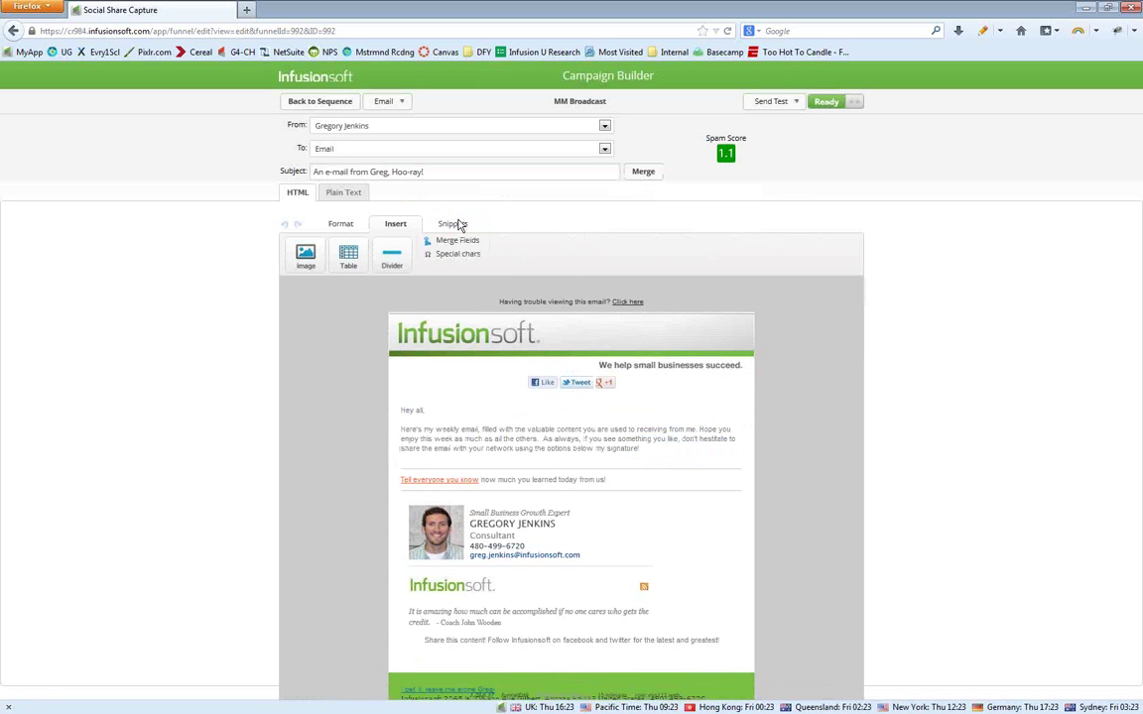
pyautogui.click(452, 223)
pyautogui.moveTo(346, 255); pyautogui.dragTo(536, 391)
pyautogui.click(536, 397)
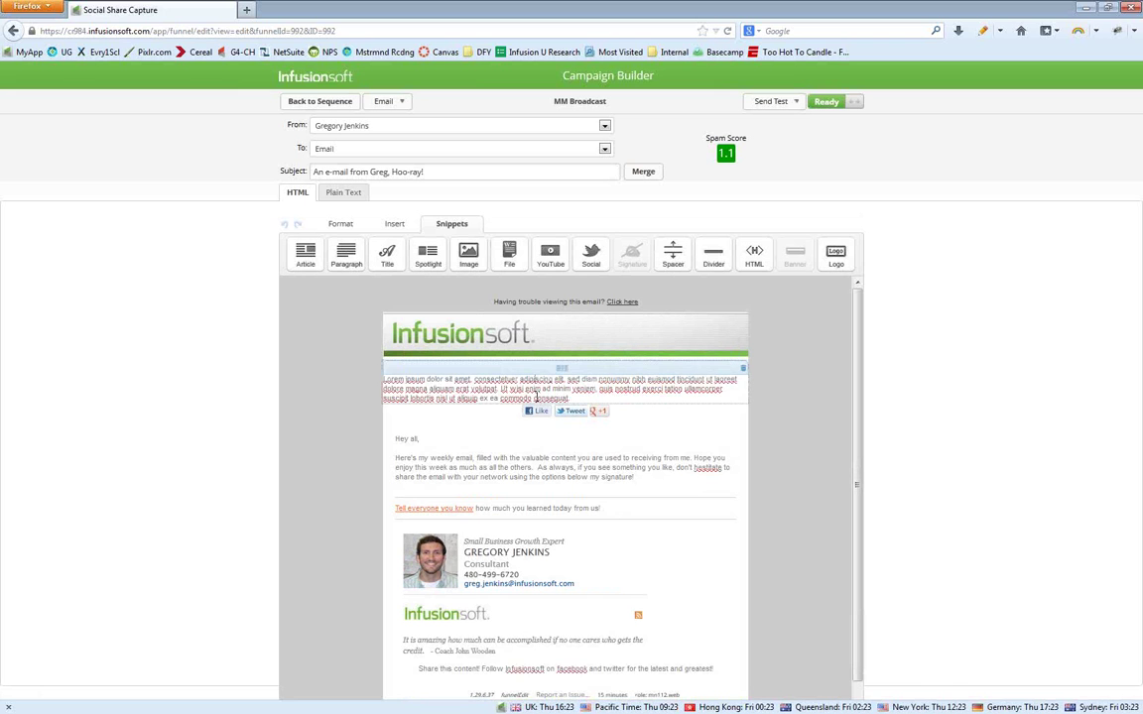
pyautogui.hotkey('ctrl', 'a')
pyautogui.write('We help small businesses succeed.')
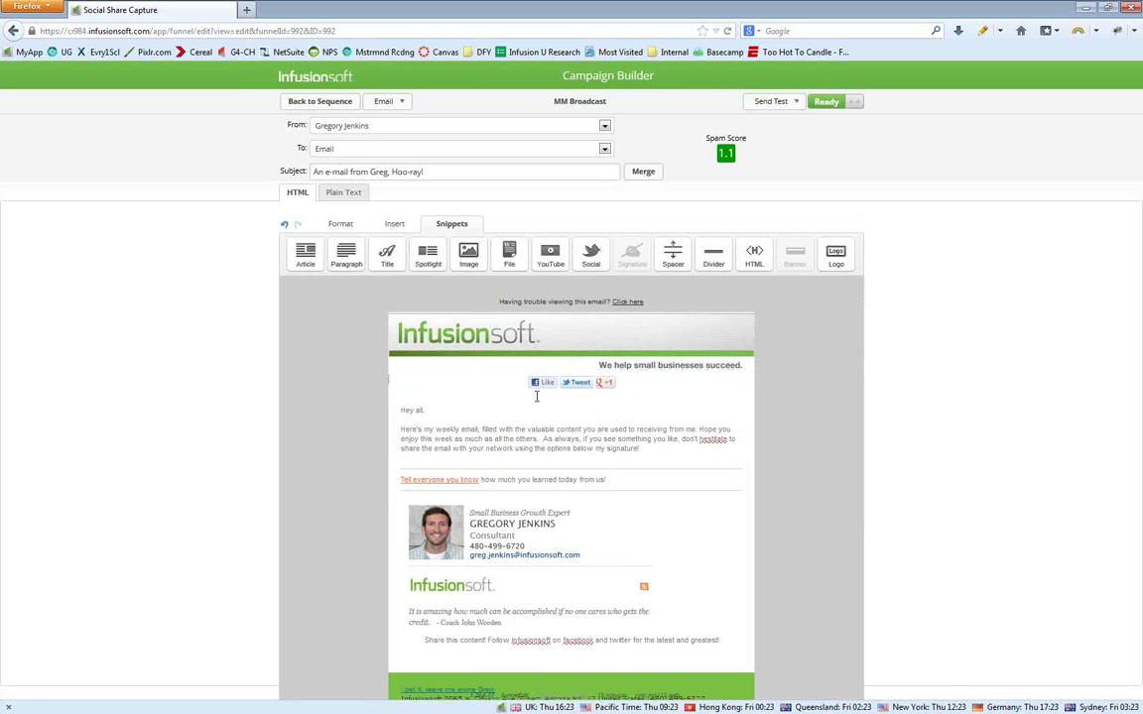
# - Write the paragraph "Was this valuable? Do you know someone who needs to know this too? Share this with your friends using the buttons below!"
pyautogui.click(535, 397)
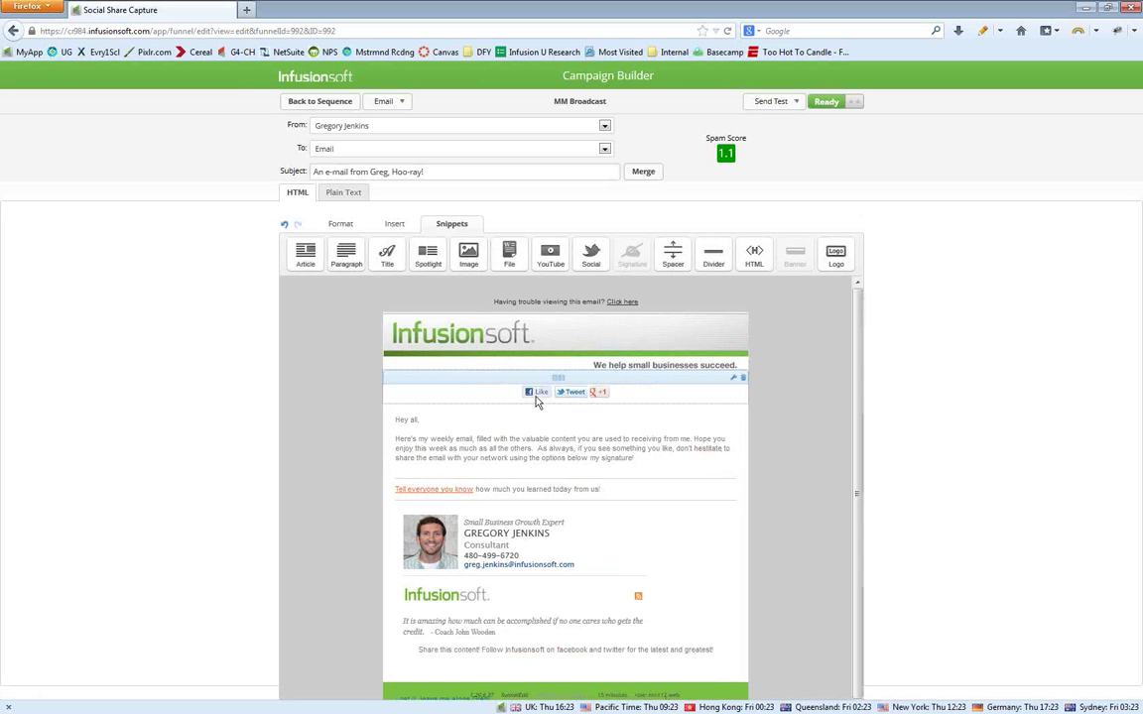
pyautogui.write('as this va')
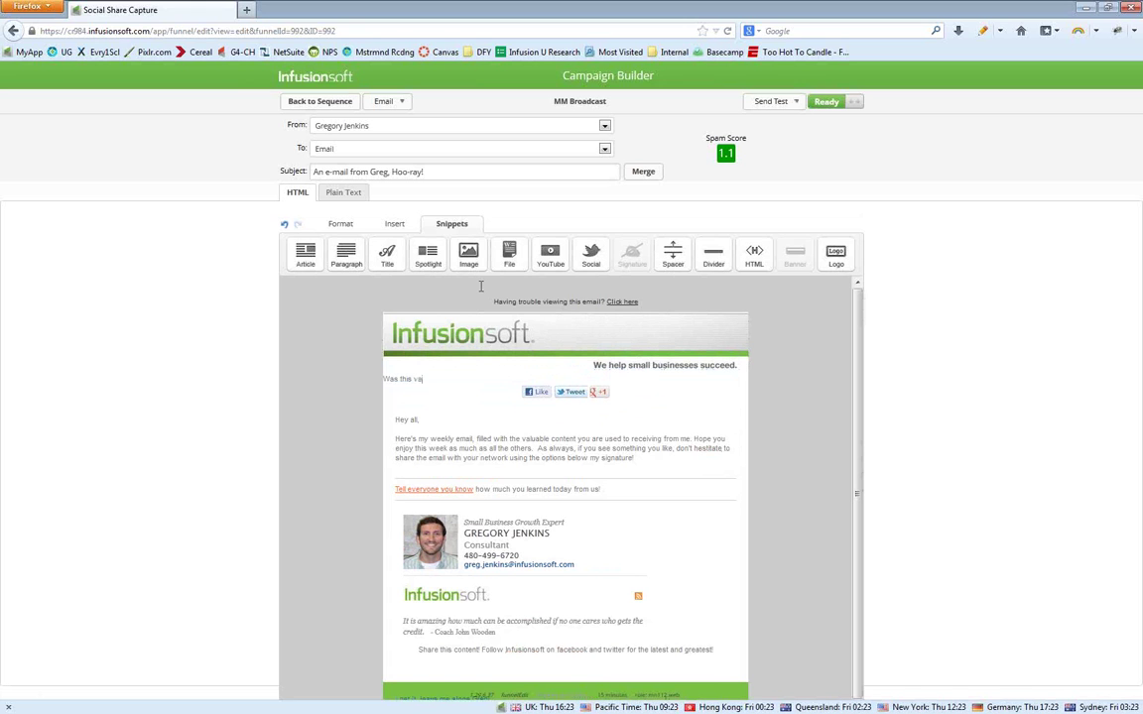
pyautogui.write('luable? Do you know someone who needs to know this too? Sh')
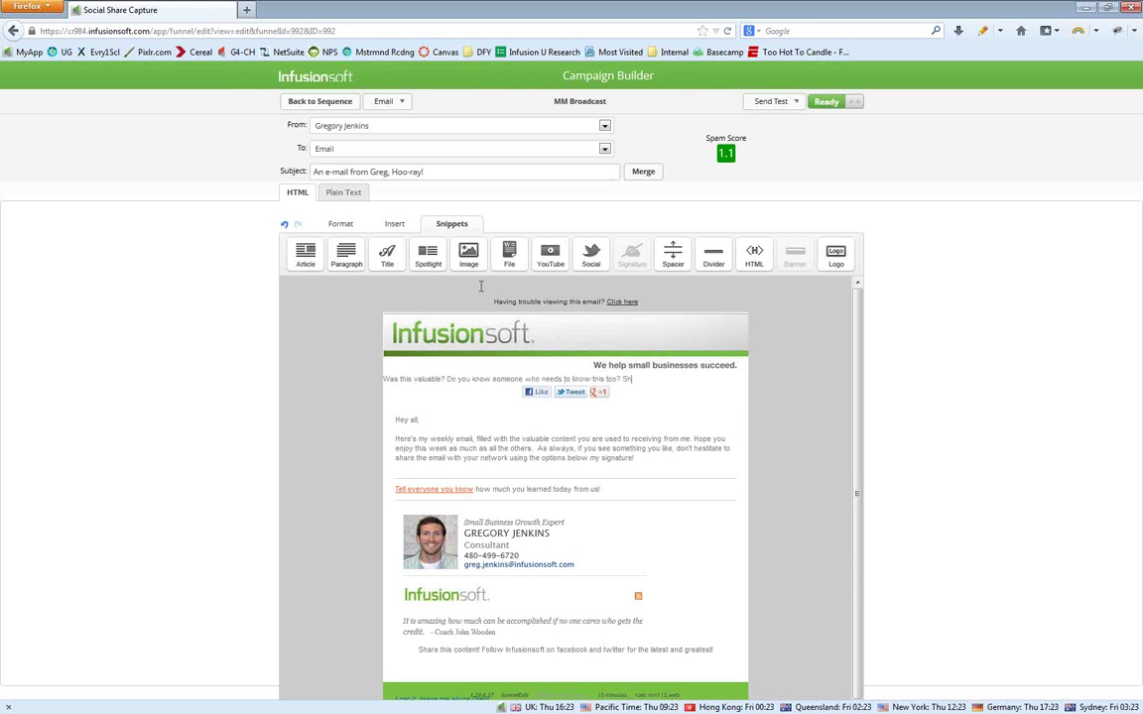
pyautogui.write('are fris with your friends')
pyautogui.press('BackSpace')
pyautogui.press('BackSpace')
pyautogui.press('BackSpace')
pyautogui.press('BackSpace')
pyautogui.write('ends using the b')
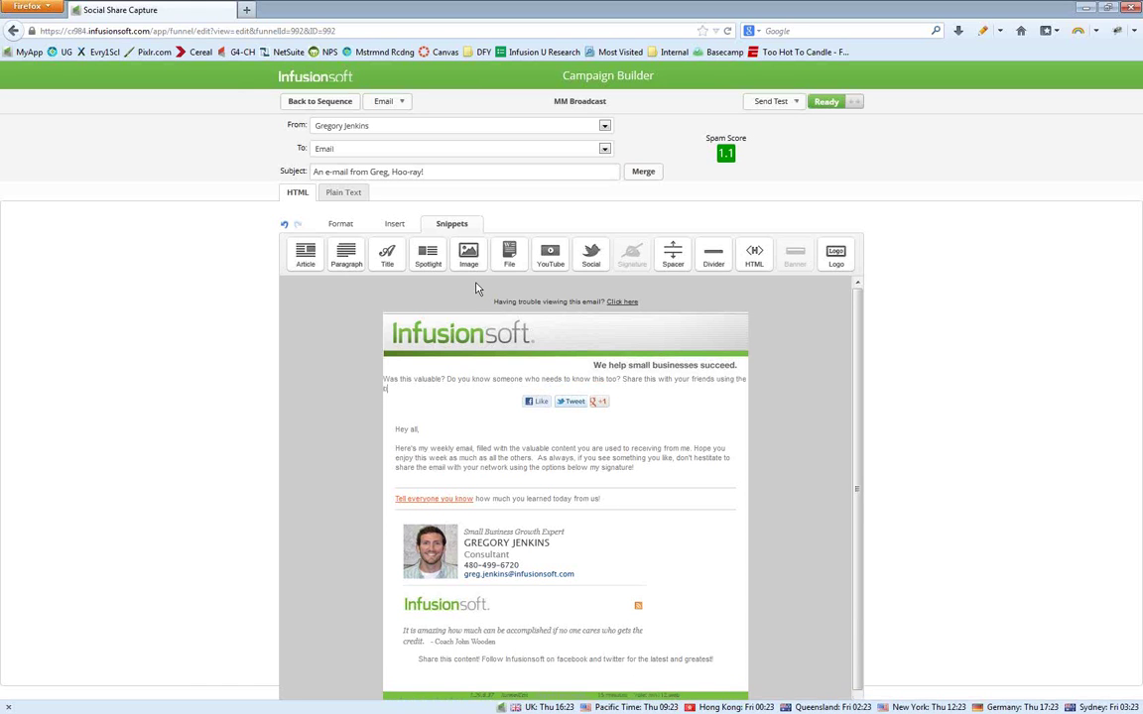
pyautogui.write('uttons below!')
# - Make the whole new paragraph above the share buttons bold and centred
pyautogui.hotkey('shift', 'Up')
pyautogui.hotkey('shift', 'Home')
pyautogui.click(340, 224)
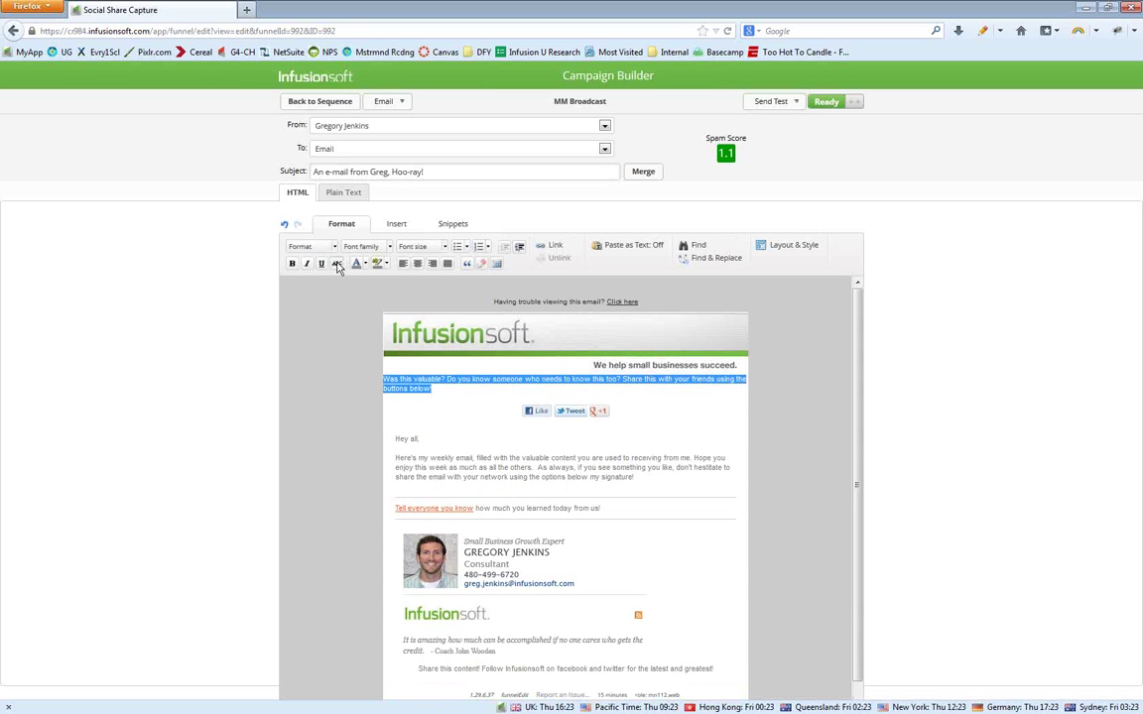
pyautogui.click(293, 262)
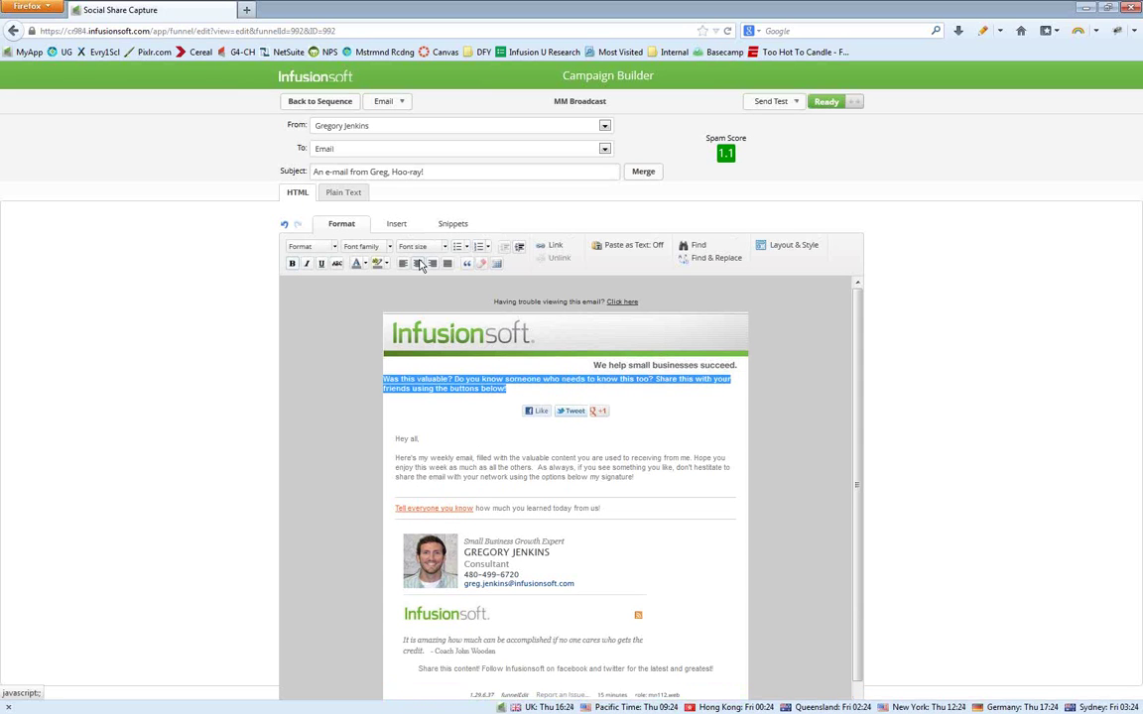
pyautogui.click(419, 263)
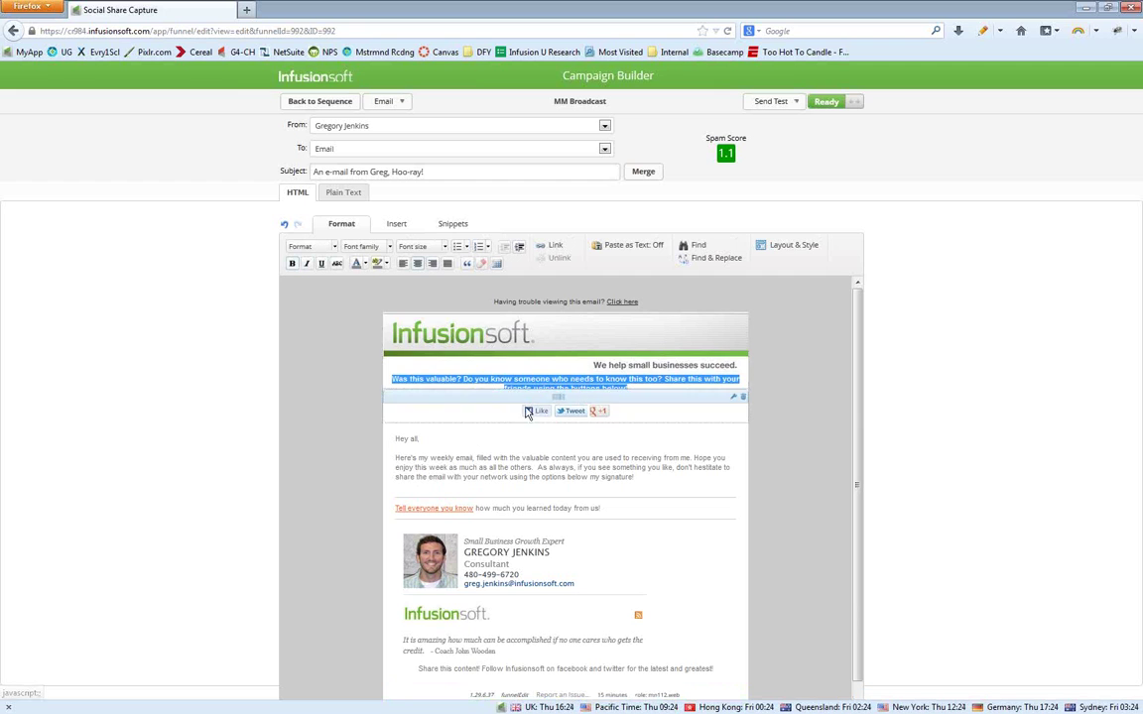
# - Remove the blank line after the bold paragraph and insert a Spacer snippet below the share buttons
pyautogui.click(636, 390)
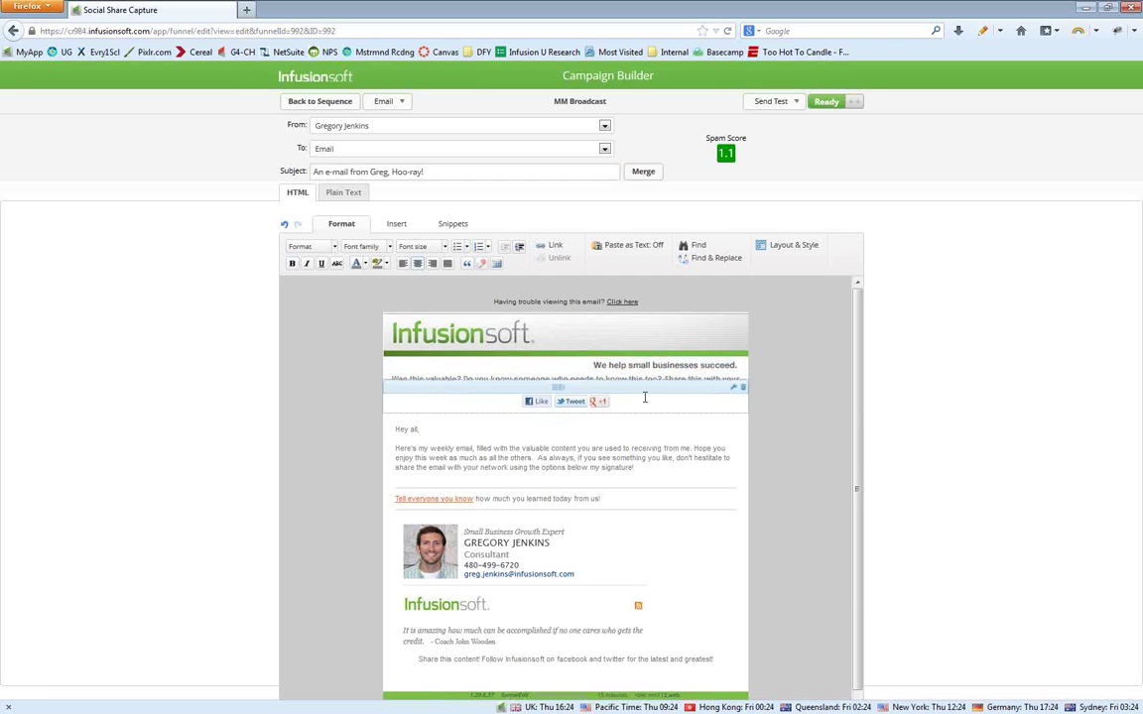
pyautogui.click(452, 223)
pyautogui.moveTo(674, 263); pyautogui.dragTo(616, 437)
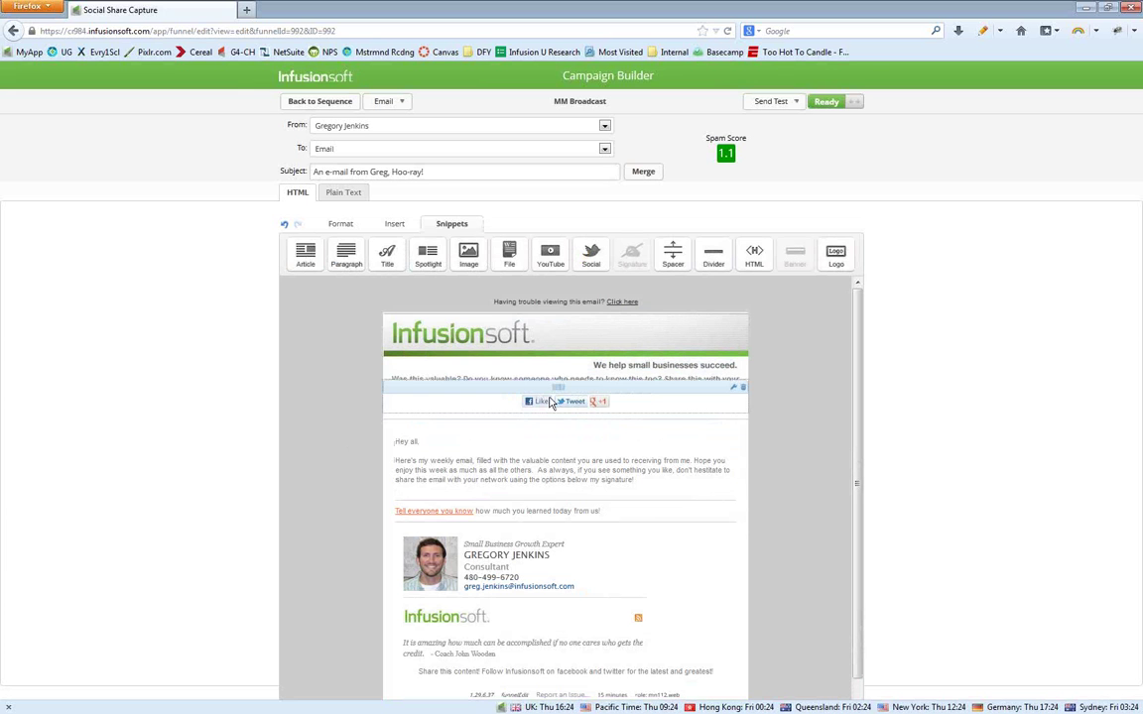
# - Turn the labels of the share buttons above the greeting on and back off, saving the settings each time
pyautogui.doubleClick(473, 408)
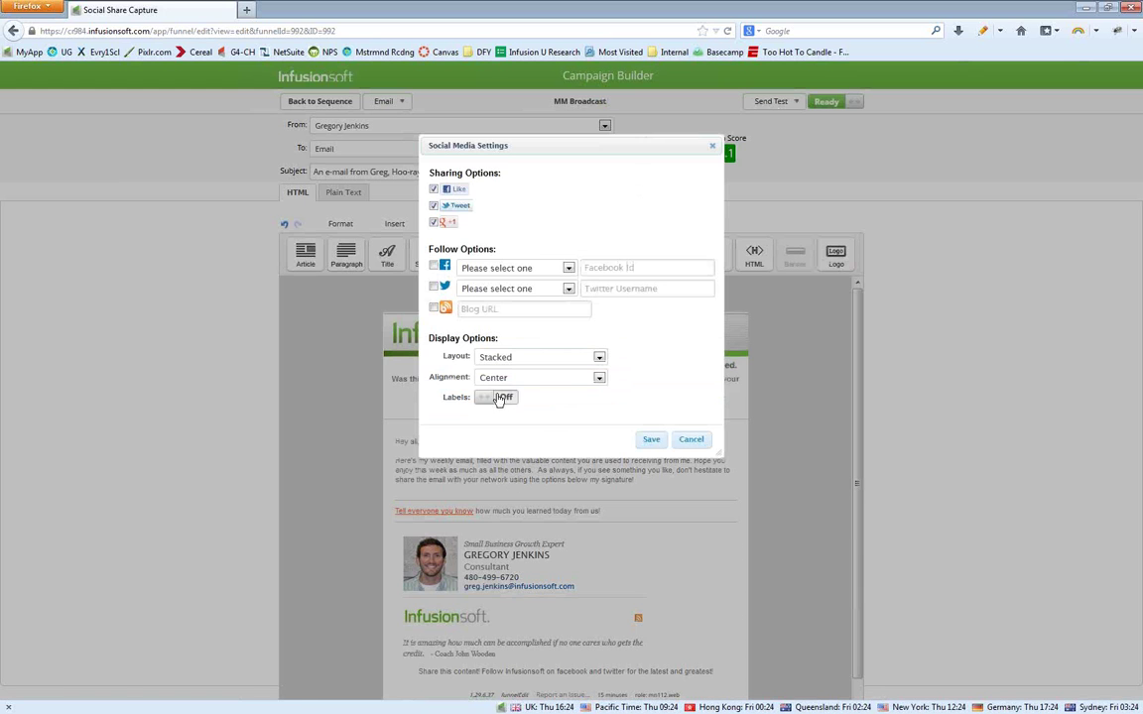
pyautogui.click(491, 397)
pyautogui.click(651, 440)
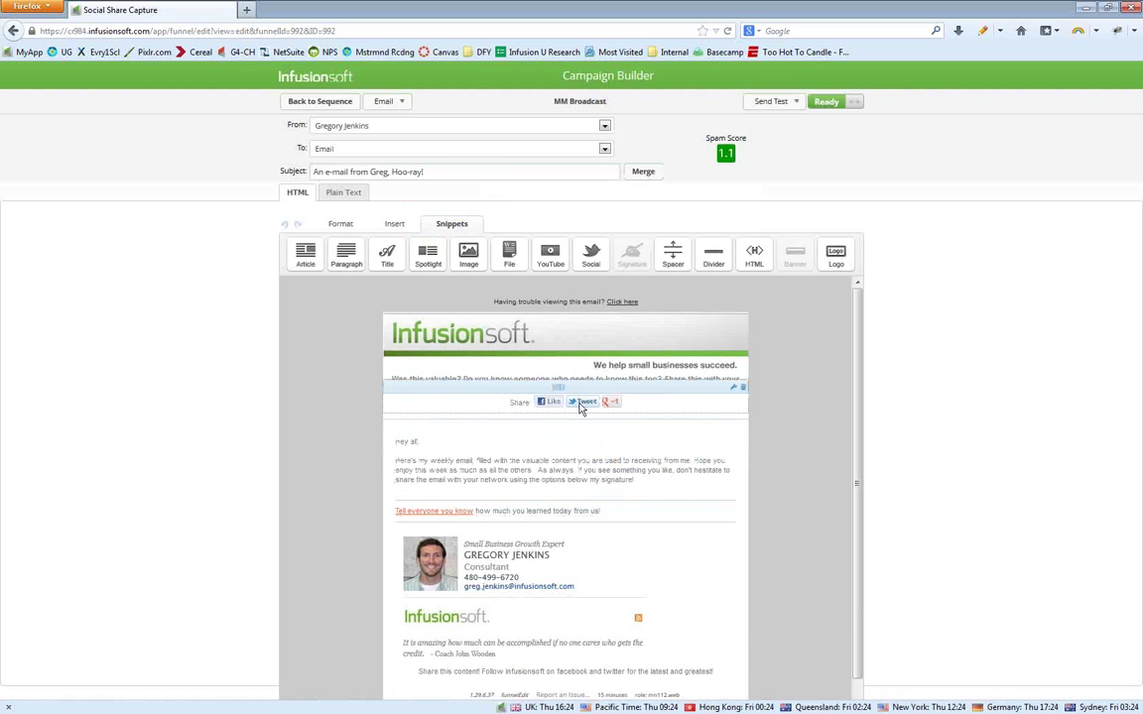
pyautogui.doubleClick(516, 402)
pyautogui.click(491, 397)
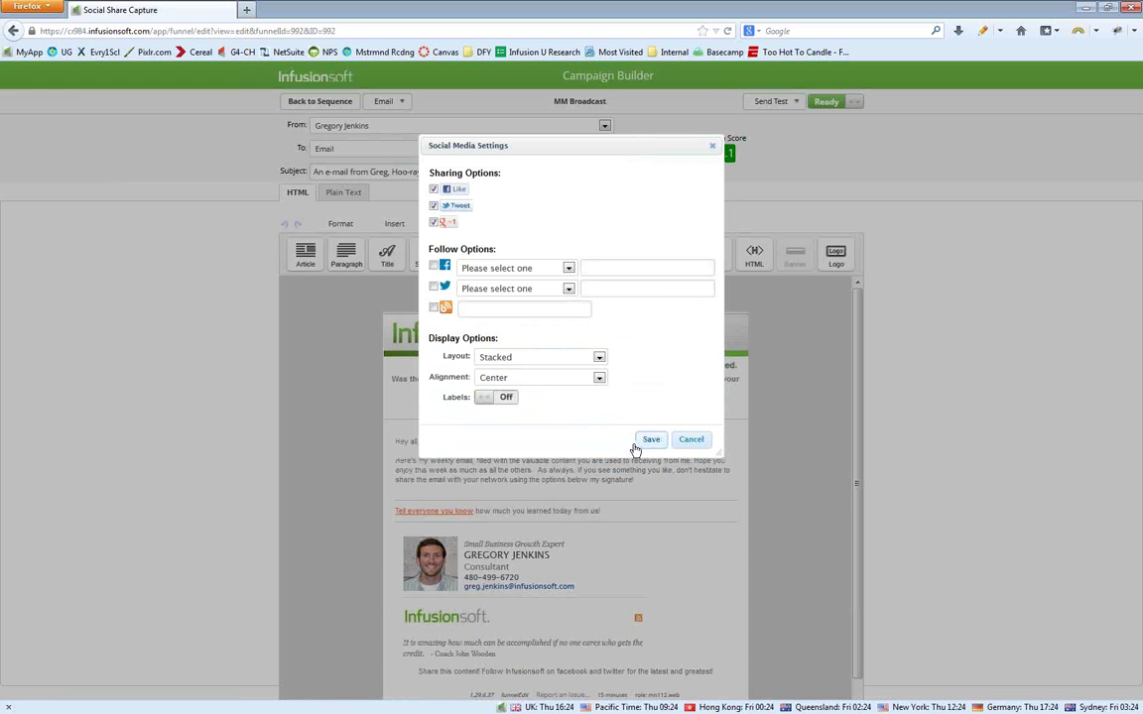
pyautogui.click(651, 439)
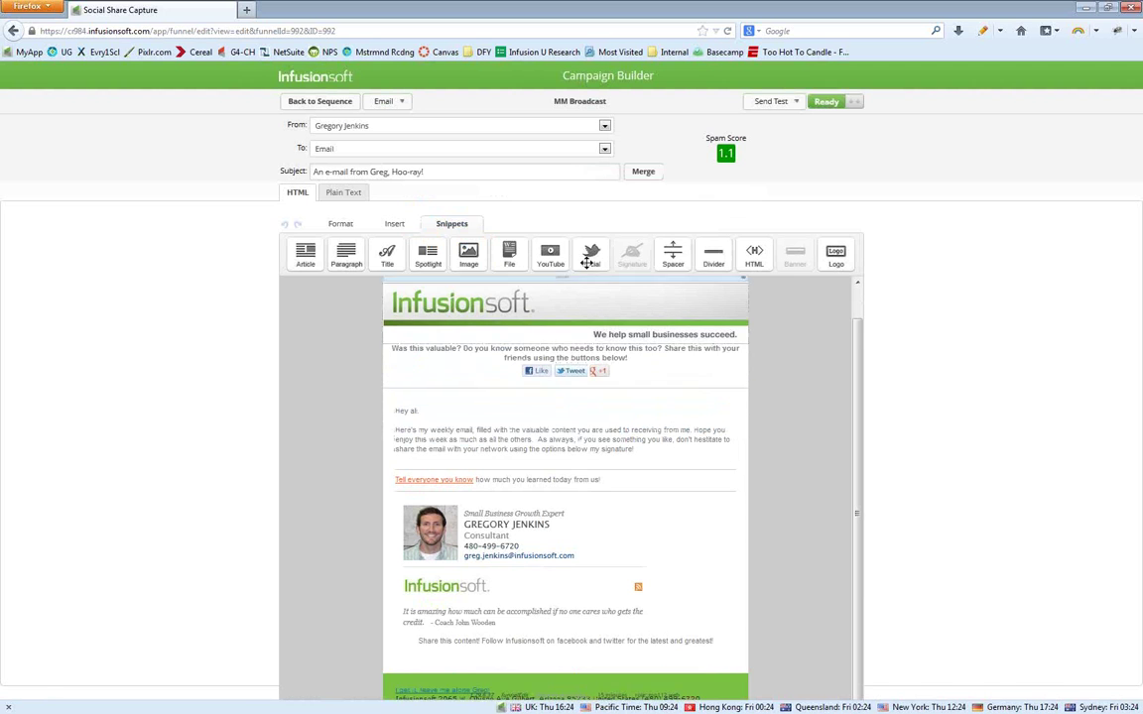
# - Insert a Social snippet above the closing "Share this content!" line, with all sharing options off and the Facebook, Twitter and blog follow options on
pyautogui.moveTo(591, 254); pyautogui.dragTo(585, 643)
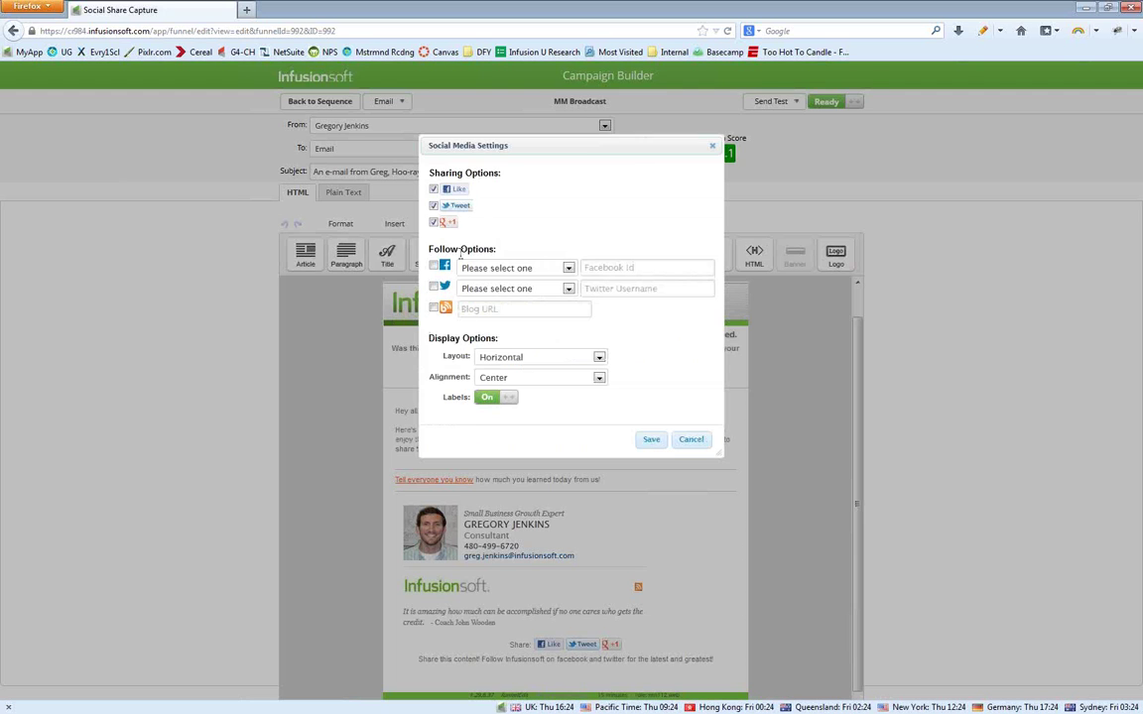
pyautogui.click(434, 188)
pyautogui.click(434, 205)
pyautogui.click(437, 224)
pyautogui.click(434, 268)
pyautogui.click(434, 309)
# - Check the available Facebook and Twitter follow accounts, and set the Facebook account to Other
pyautogui.click(483, 268)
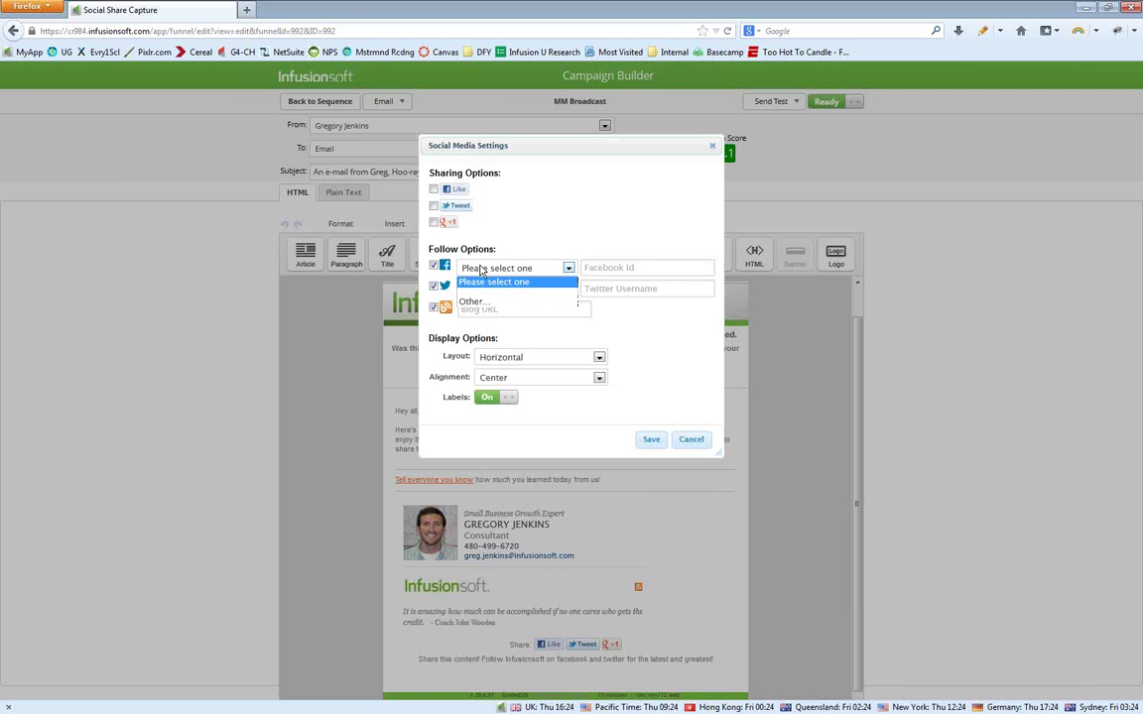
pyautogui.click(482, 269)
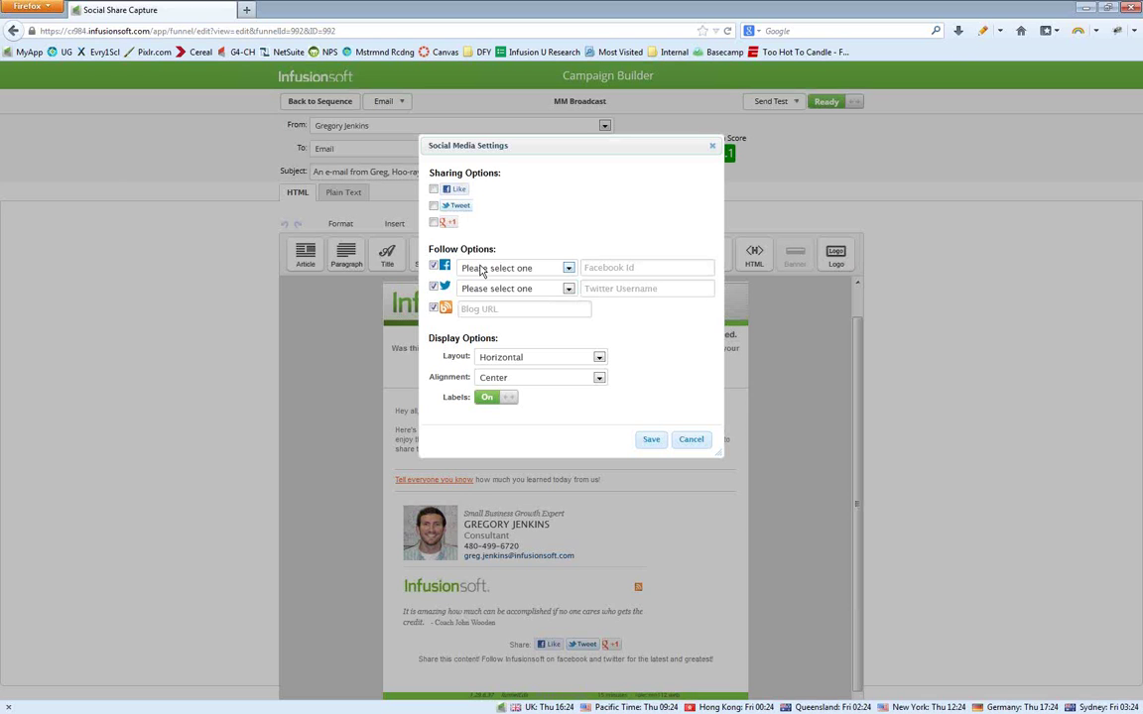
pyautogui.click(483, 269)
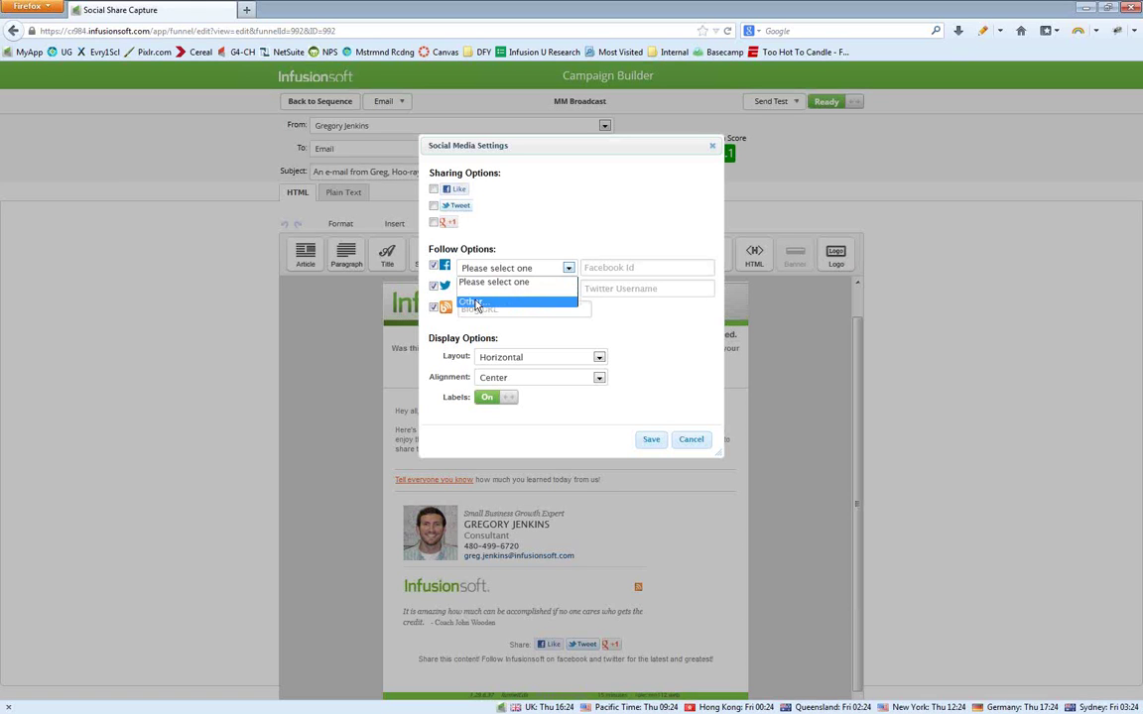
pyautogui.click(477, 283)
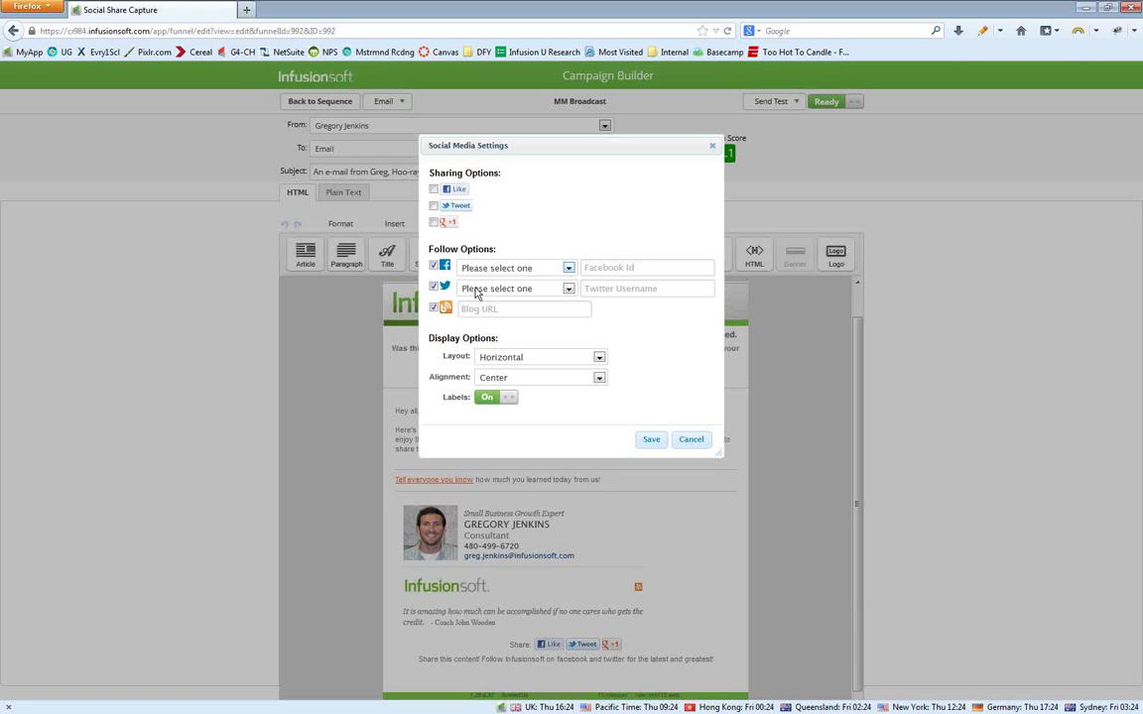
pyautogui.click(476, 289)
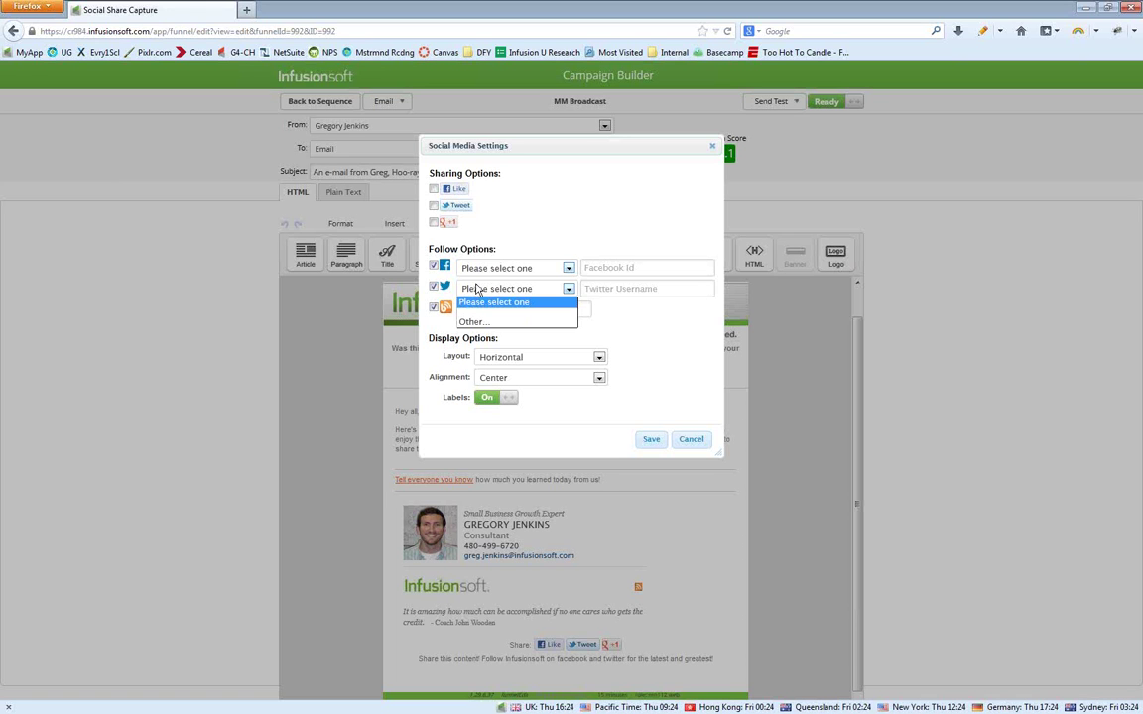
pyautogui.click(470, 287)
pyautogui.click(491, 268)
pyautogui.click(484, 302)
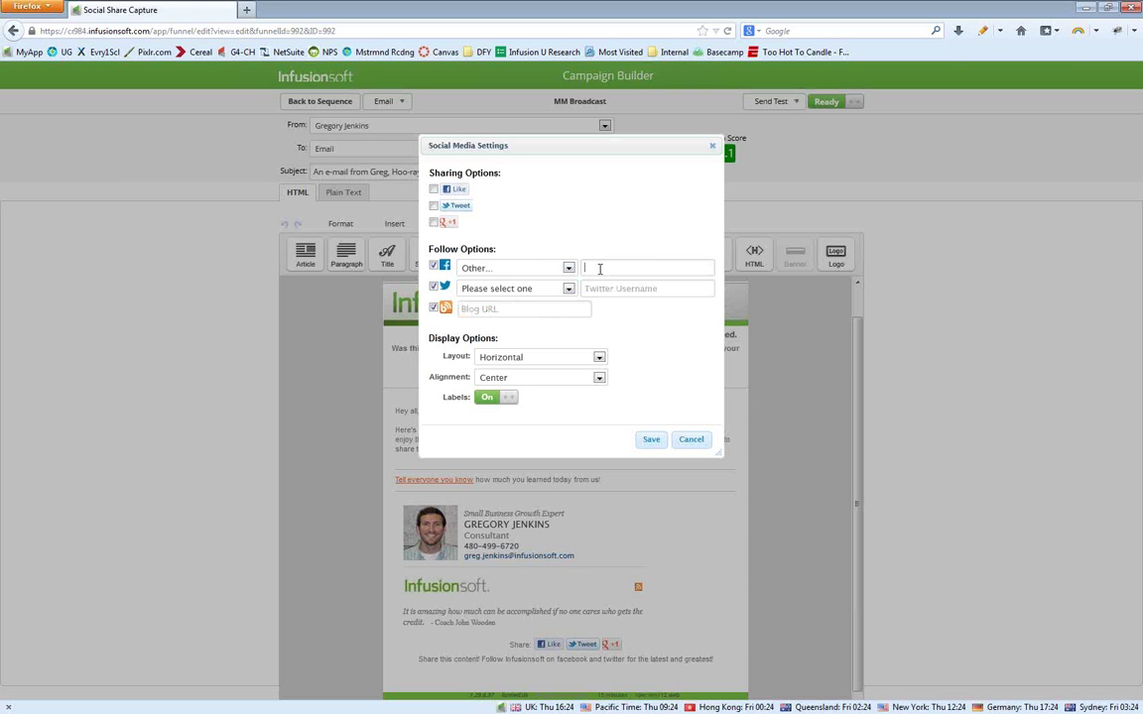
# - Open the company's Facebook page at facebook.com/Infusionsoft in a new browser tab
pyautogui.click(247, 11)
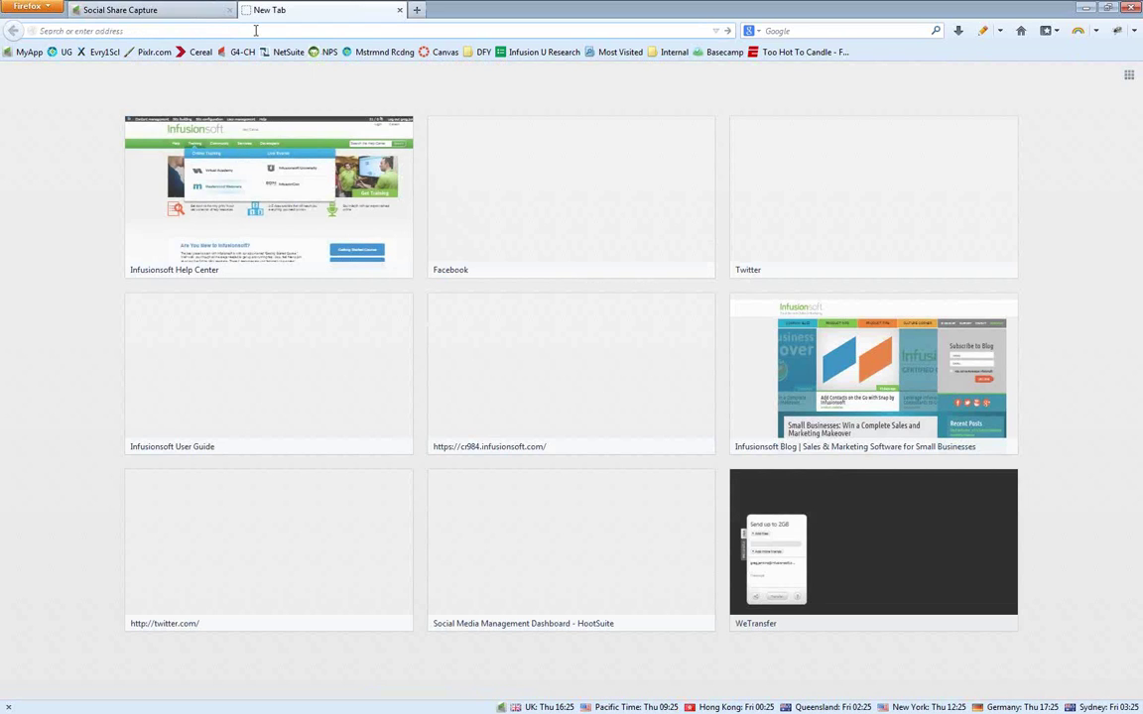
pyautogui.write('facebook.com/')
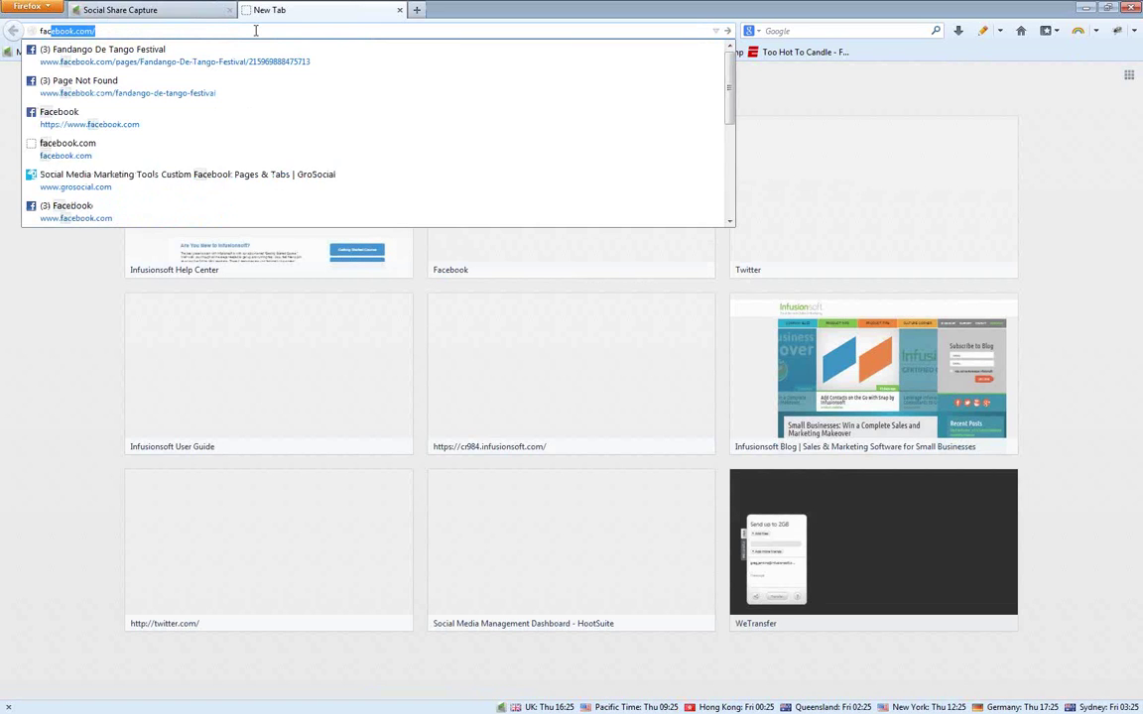
pyautogui.press('Return')
pyautogui.write('Infusionsoft')
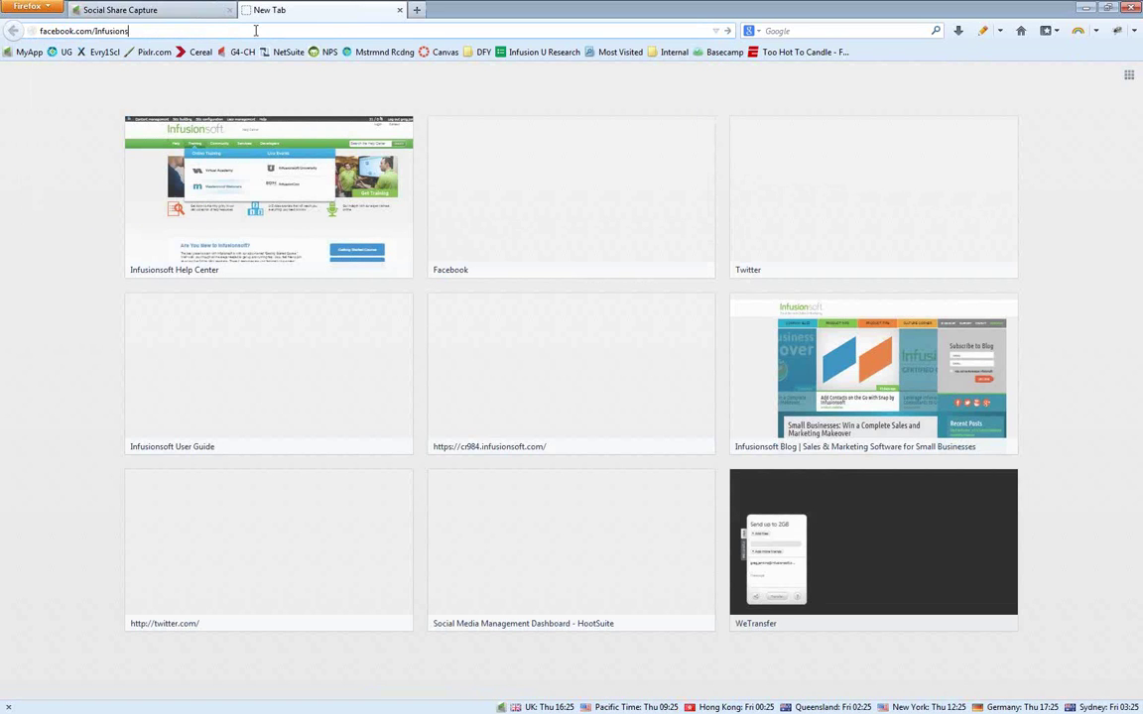
pyautogui.press('Return')
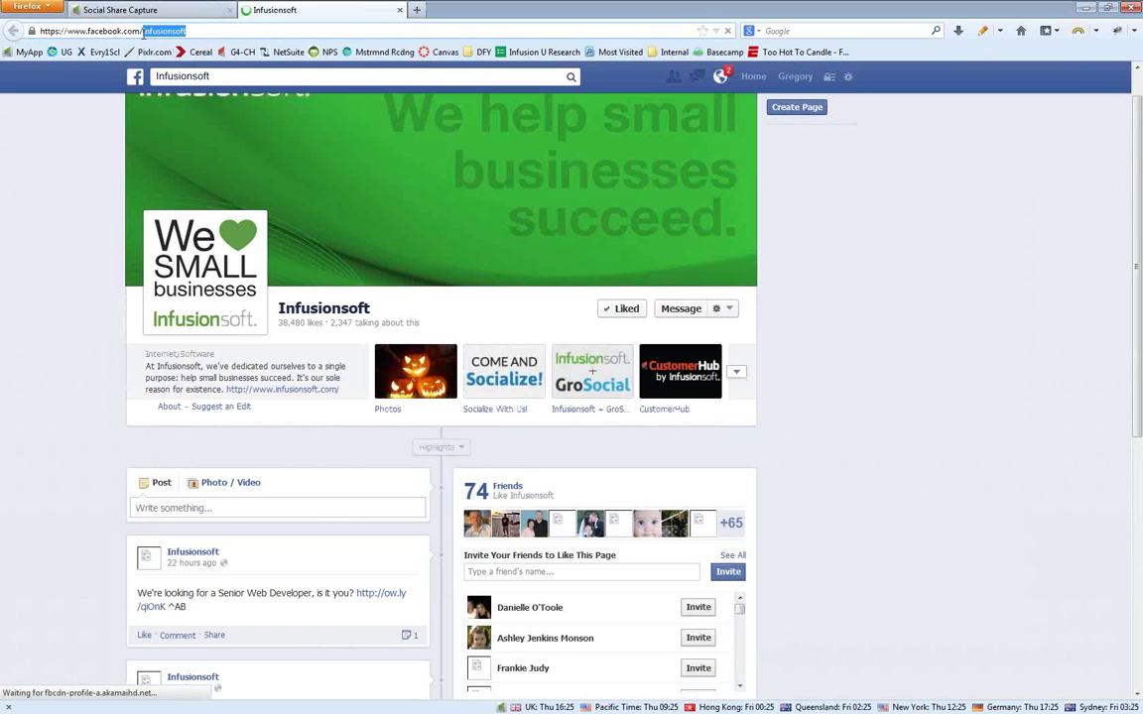
# - Copy the page name Infusionsoft from the Facebook address into the Facebook Id of the Campaign Builder's social media settings
pyautogui.moveTo(199, 31); pyautogui.dragTo(143, 30)
pyautogui.hotkey('ctrl', 'c')
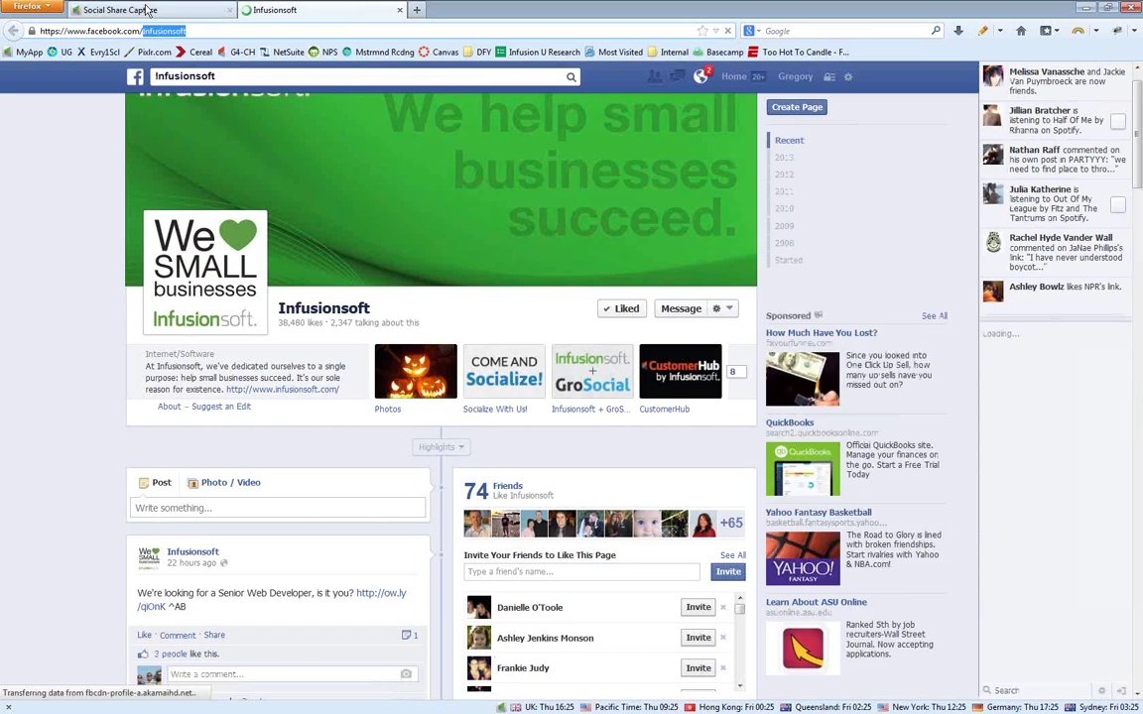
pyautogui.click(127, 10)
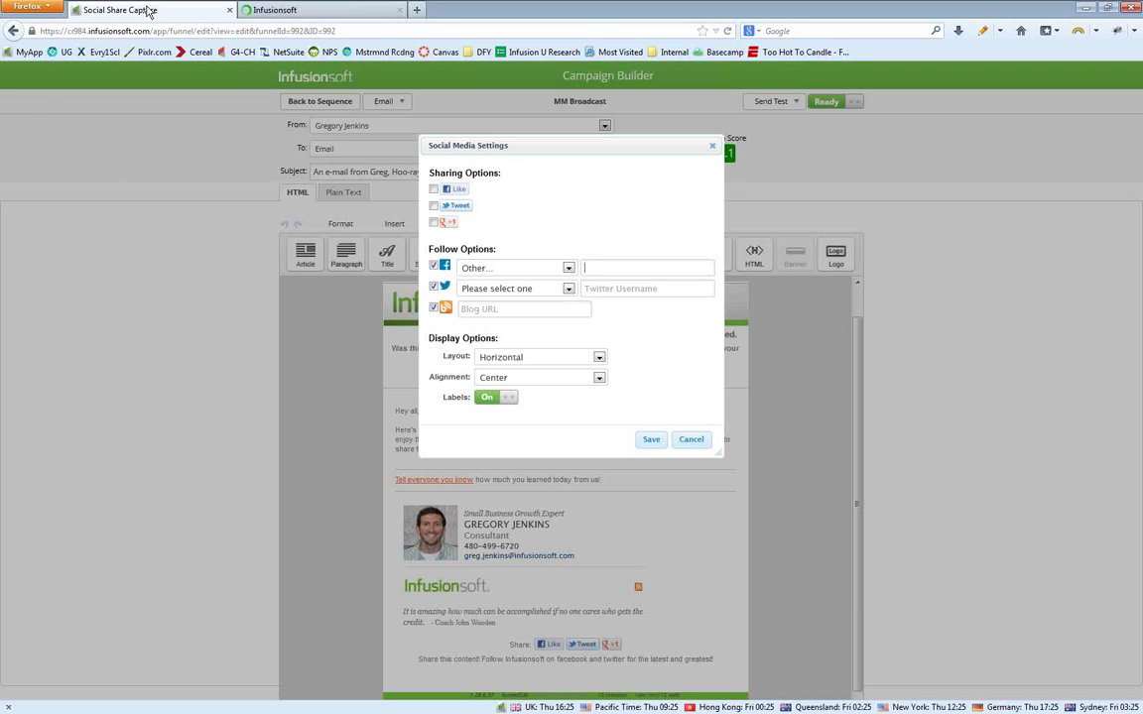
pyautogui.click(615, 268)
pyautogui.hotkey('ctrl', 'v')
# - Set the Twitter follow account to Other with the username Infusionsoft
pyautogui.hotkey('ctrl', '+')
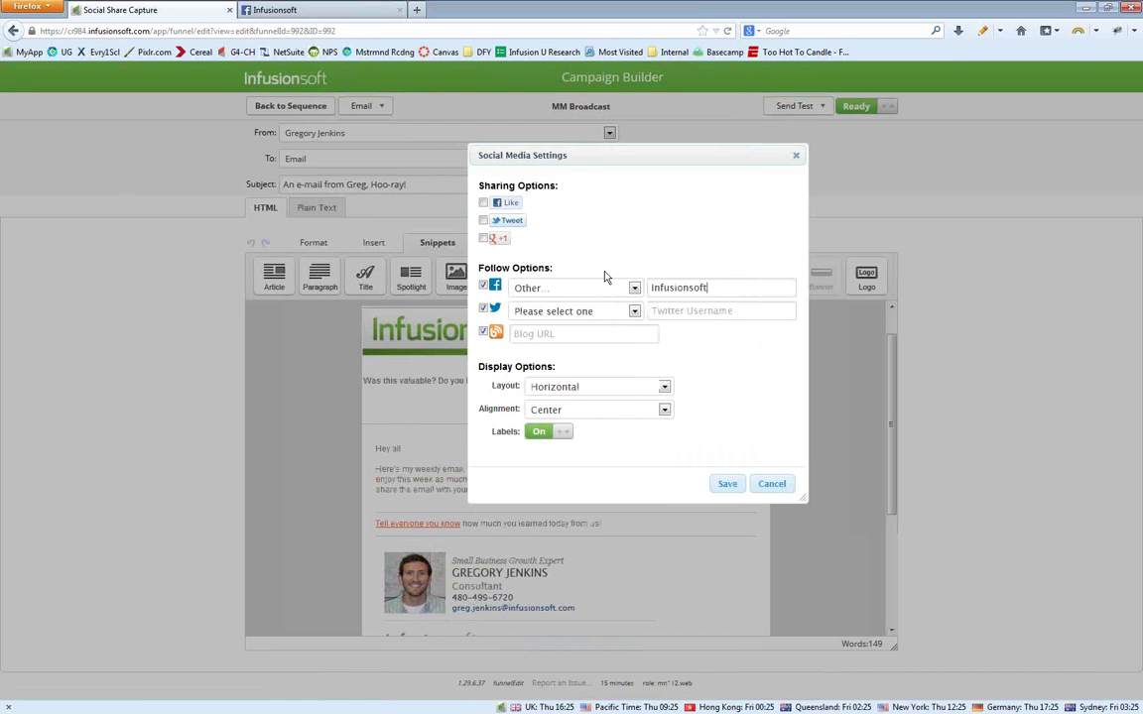
pyautogui.hotkey('ctrl', '+')
pyautogui.hotkey('ctrl', '+')
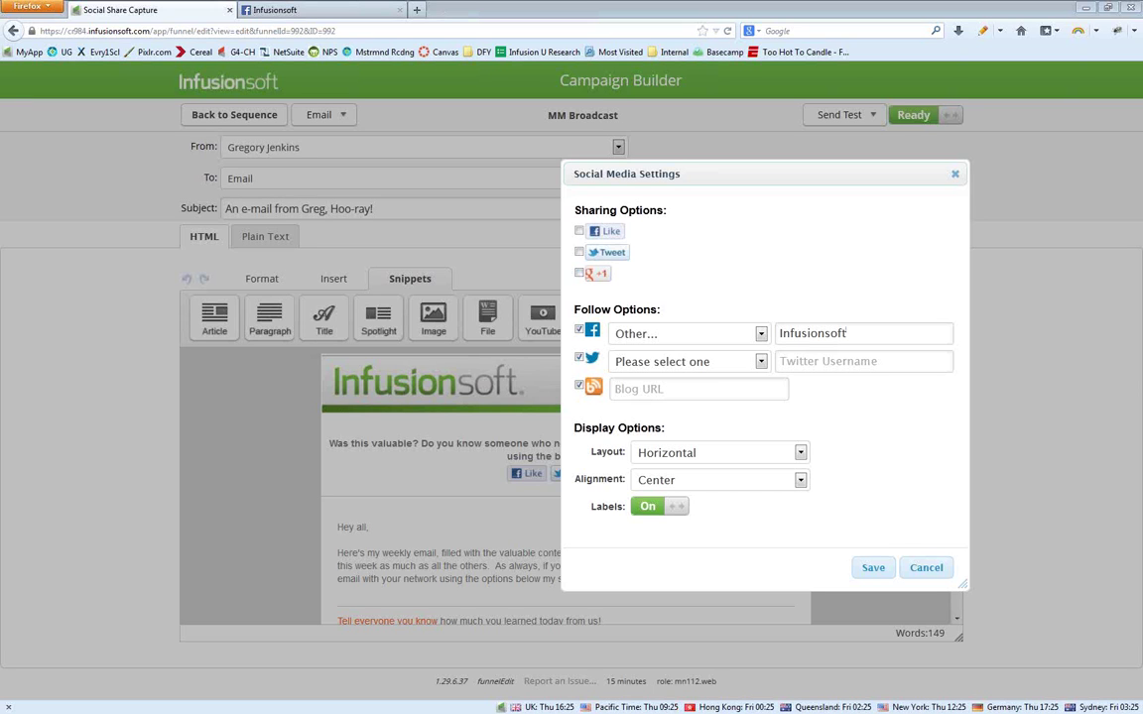
pyautogui.click(656, 361)
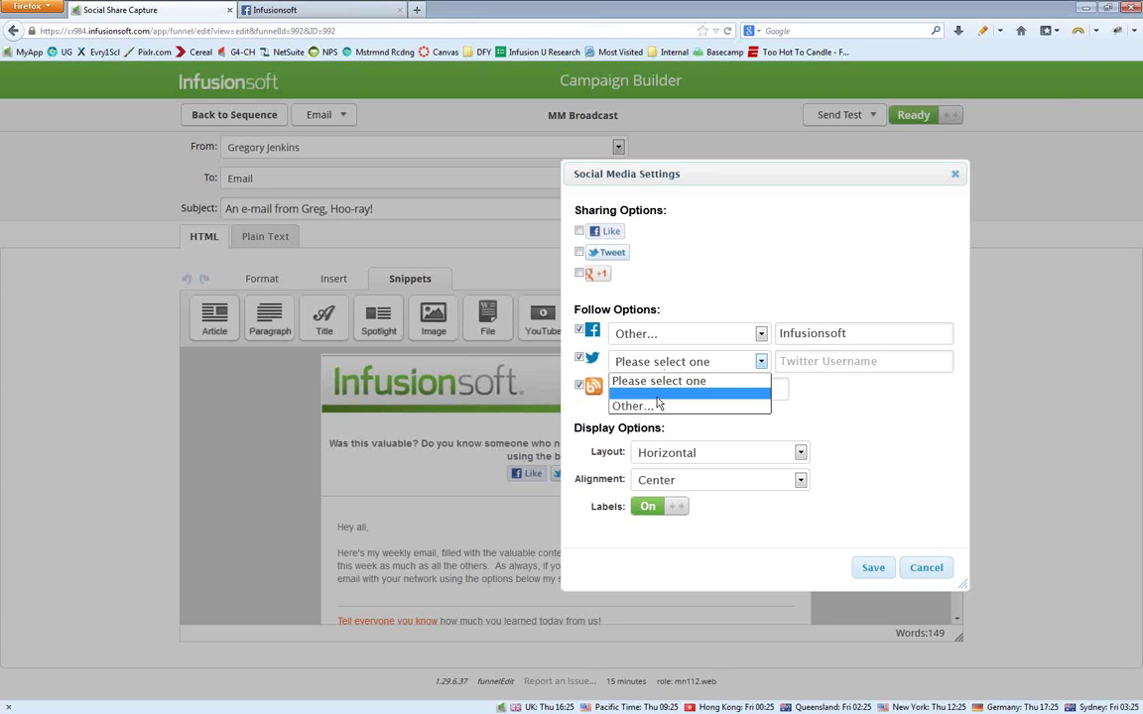
pyautogui.click(635, 406)
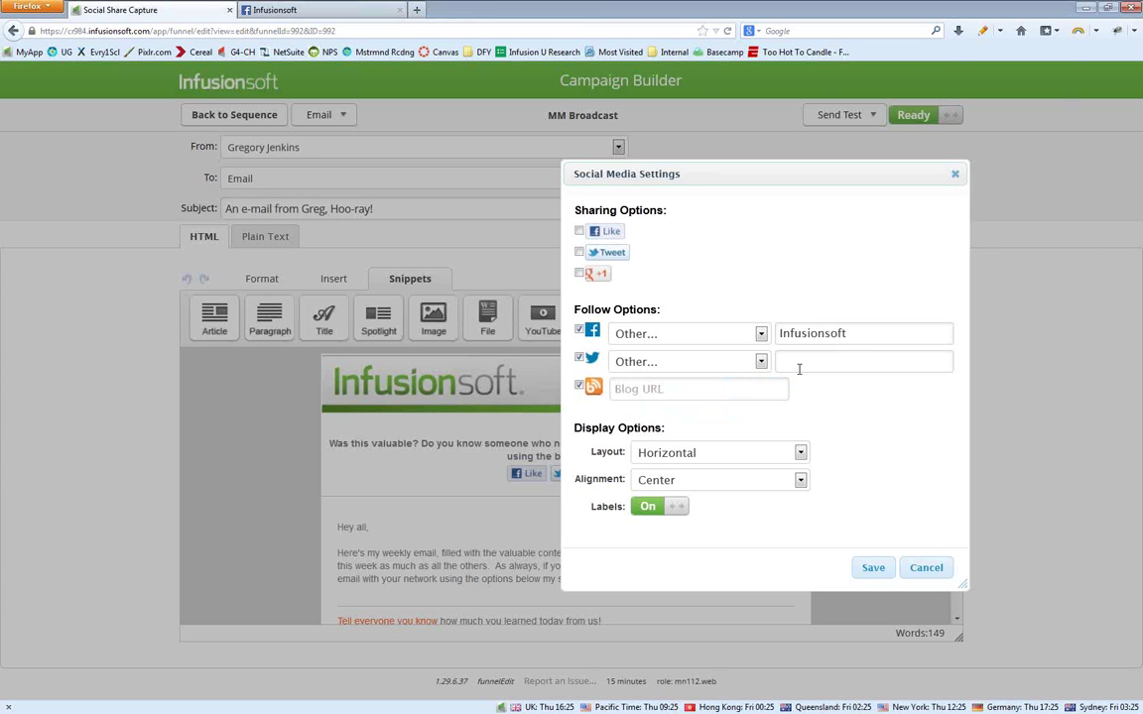
pyautogui.write('Infusionsoft')
# - Switch off the blog follow option and save the social media settings
pyautogui.click(663, 394)
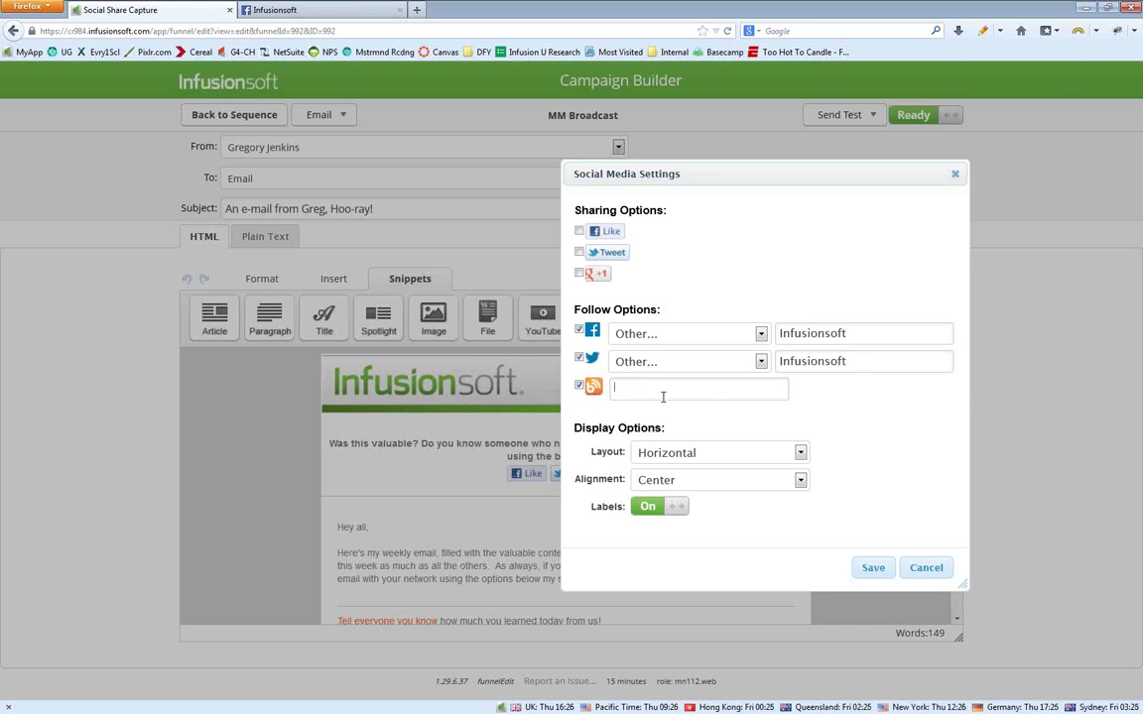
pyautogui.click(580, 385)
pyautogui.click(886, 569)
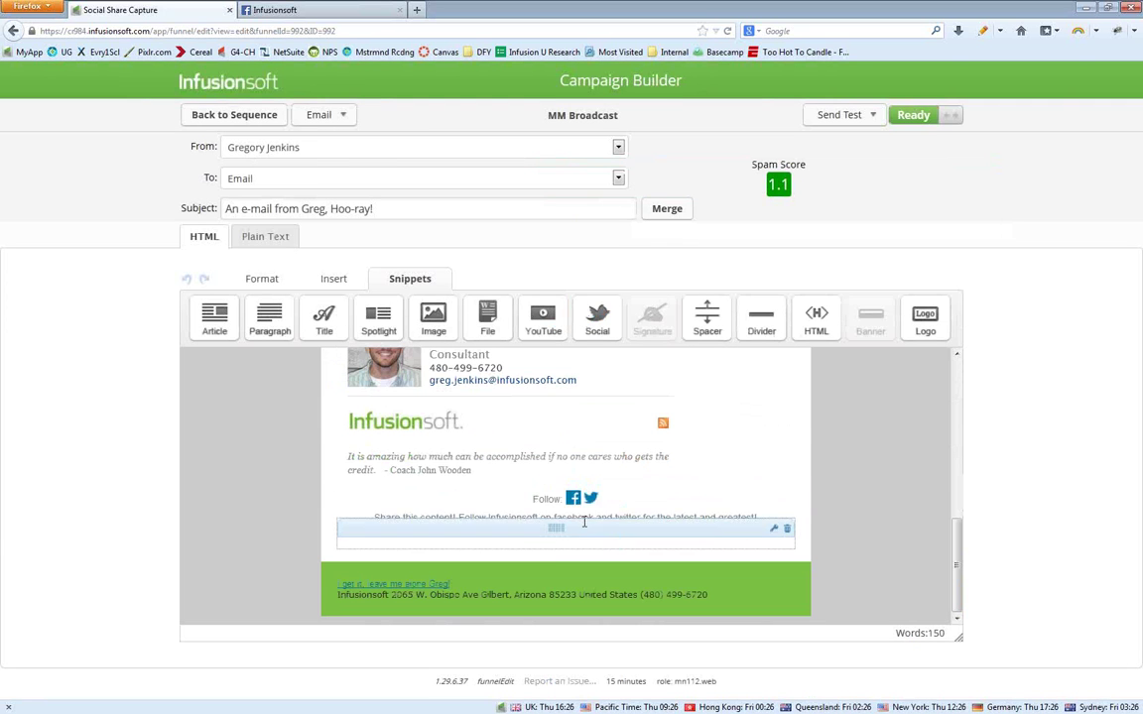
# - Turn off the labels of the Facebook and Twitter follow icons below the signature and save
pyautogui.moveTo(575, 494)
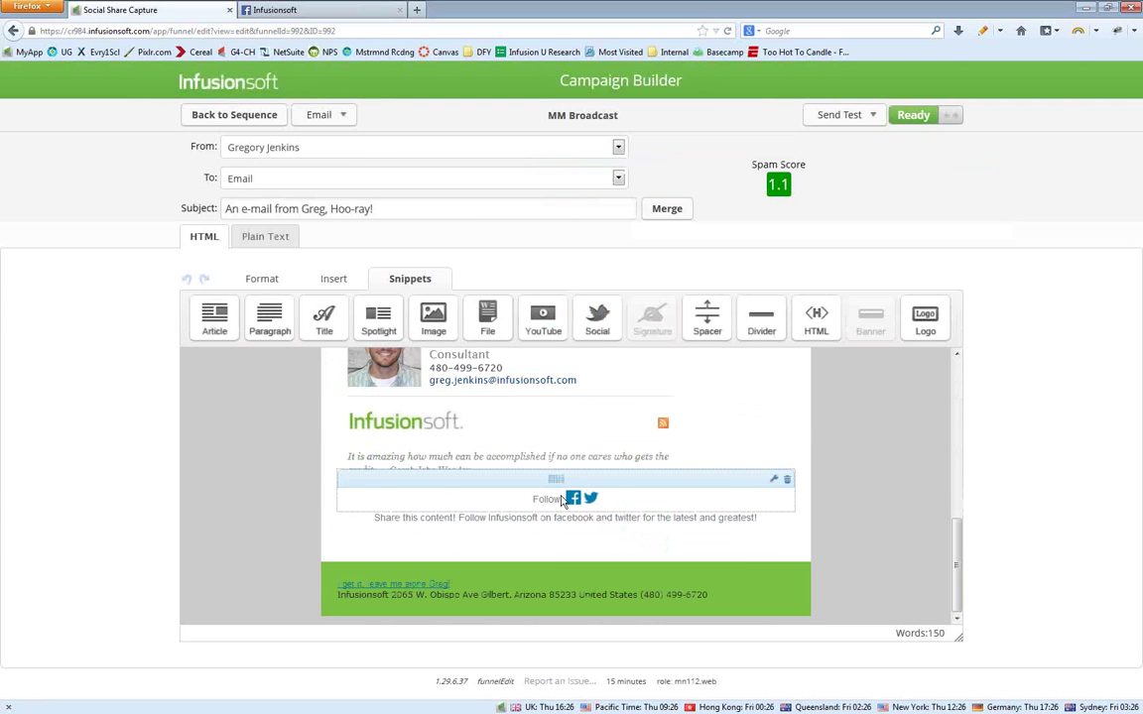
pyautogui.doubleClick(562, 496)
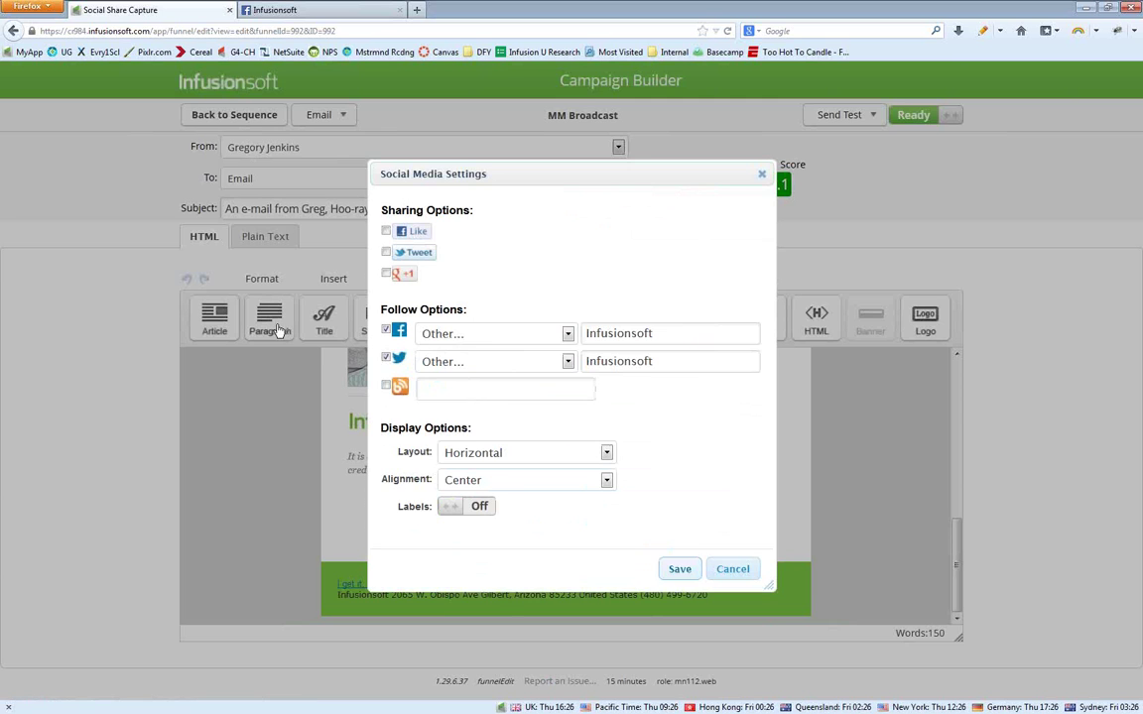
pyautogui.click(678, 569)
# - Insert a Paragraph snippet above the follow icons and replace its placeholder text with "Follow Infusionsoft!"
pyautogui.moveTo(270, 319); pyautogui.dragTo(534, 532)
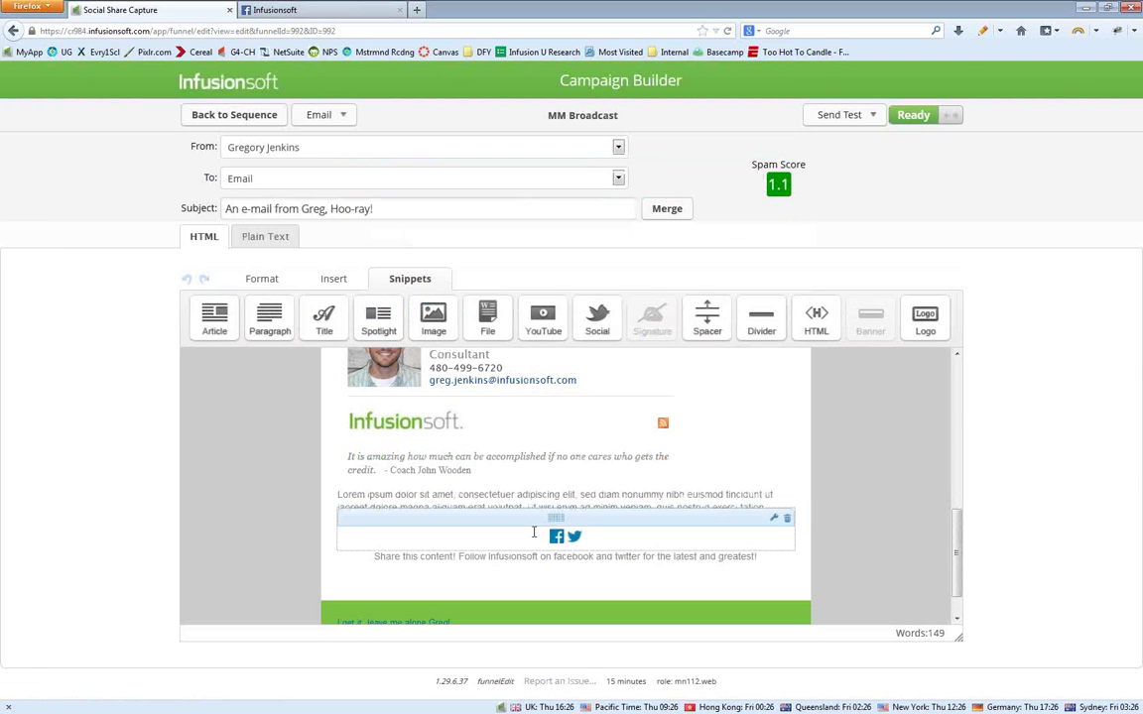
pyautogui.doubleClick(522, 499)
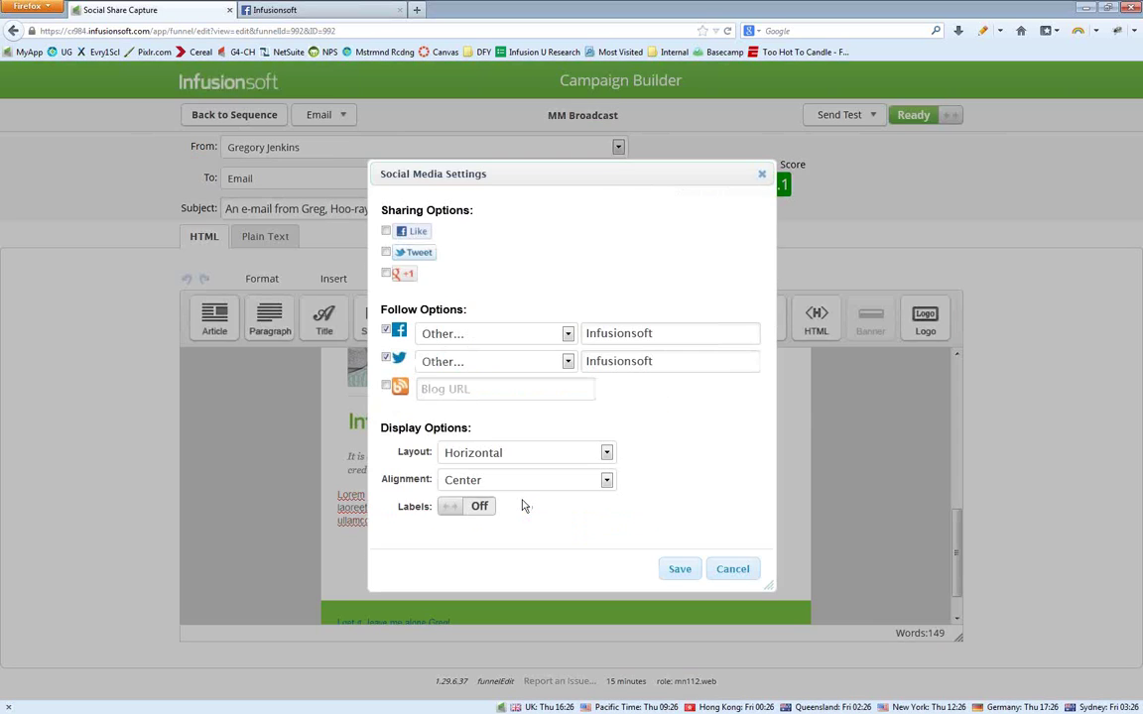
pyautogui.tripleClick(523, 501)
pyautogui.click(732, 570)
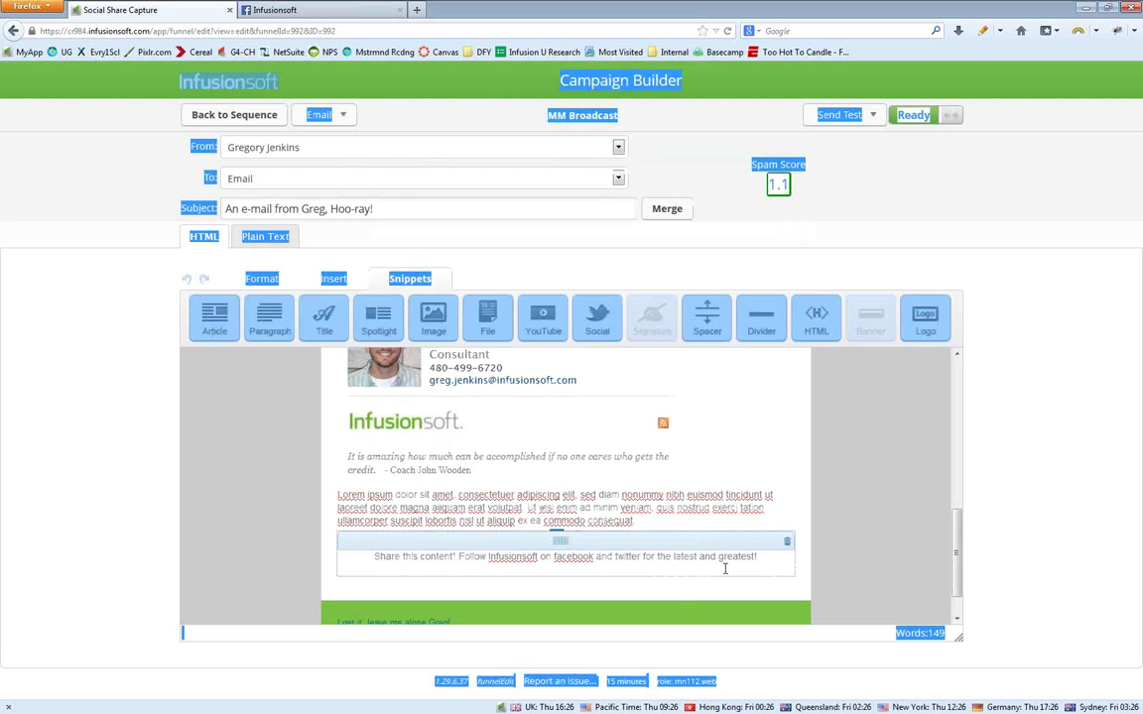
pyautogui.tripleClick(660, 507)
pyautogui.press('Delete')
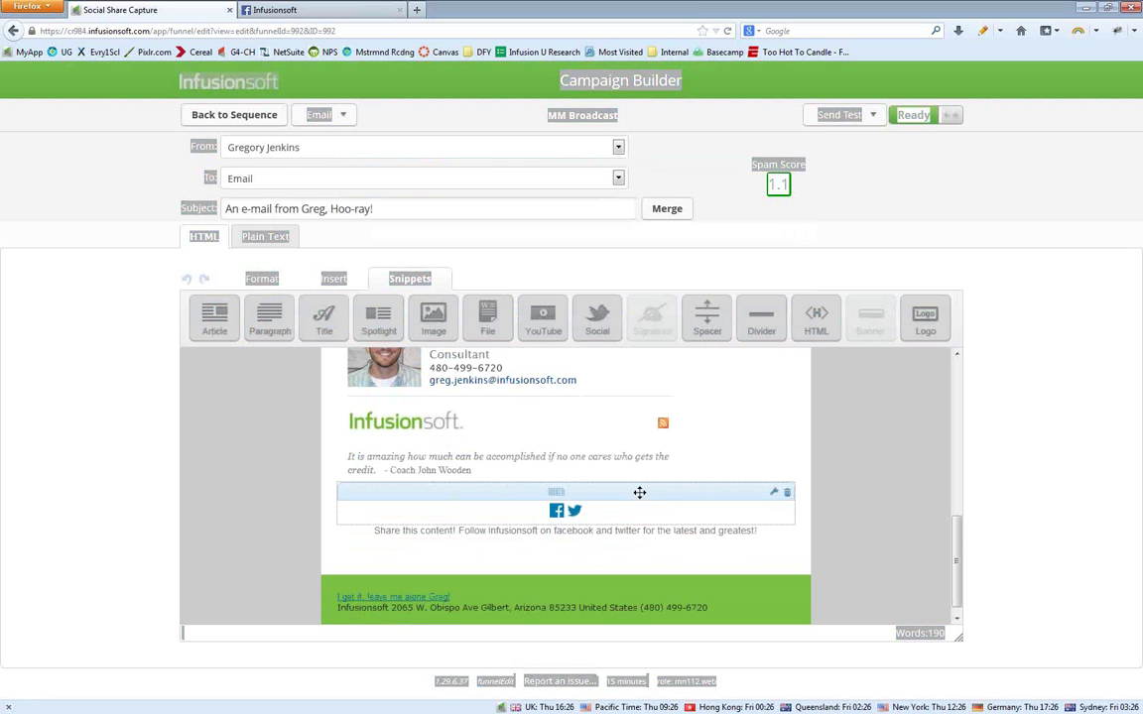
# - Centre and bold the "Follow Infusionsoft!" line and remove the blank line beneath it
pyautogui.hotkey('shift', 'Home')
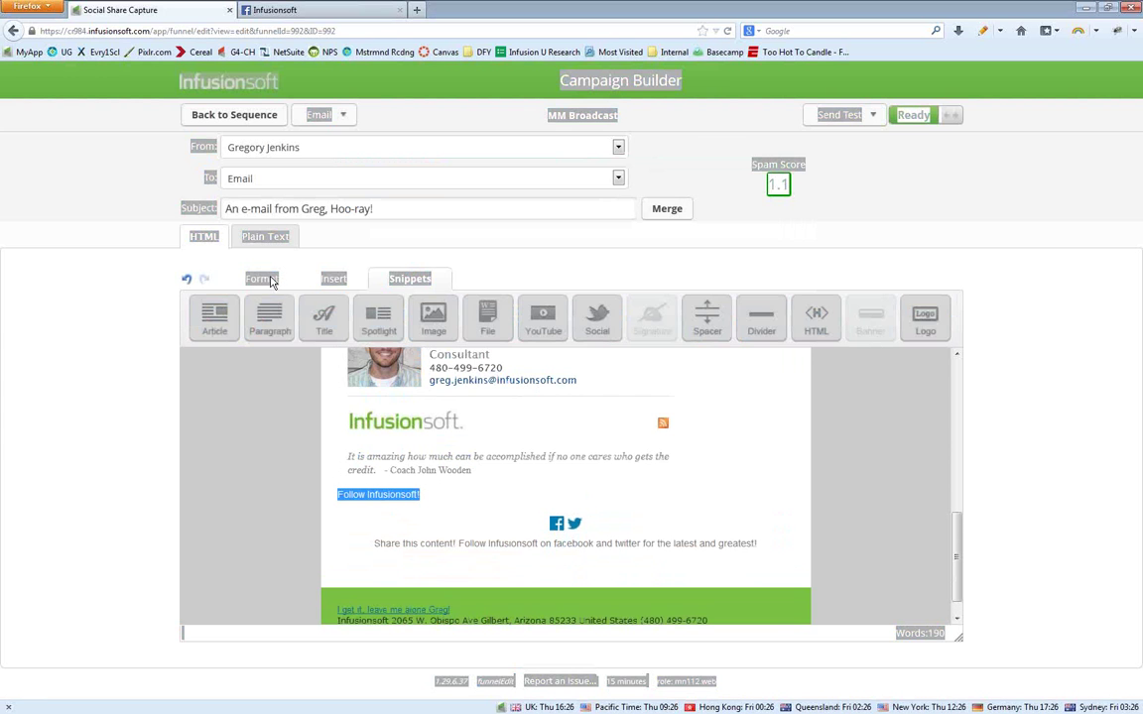
pyautogui.click(362, 329)
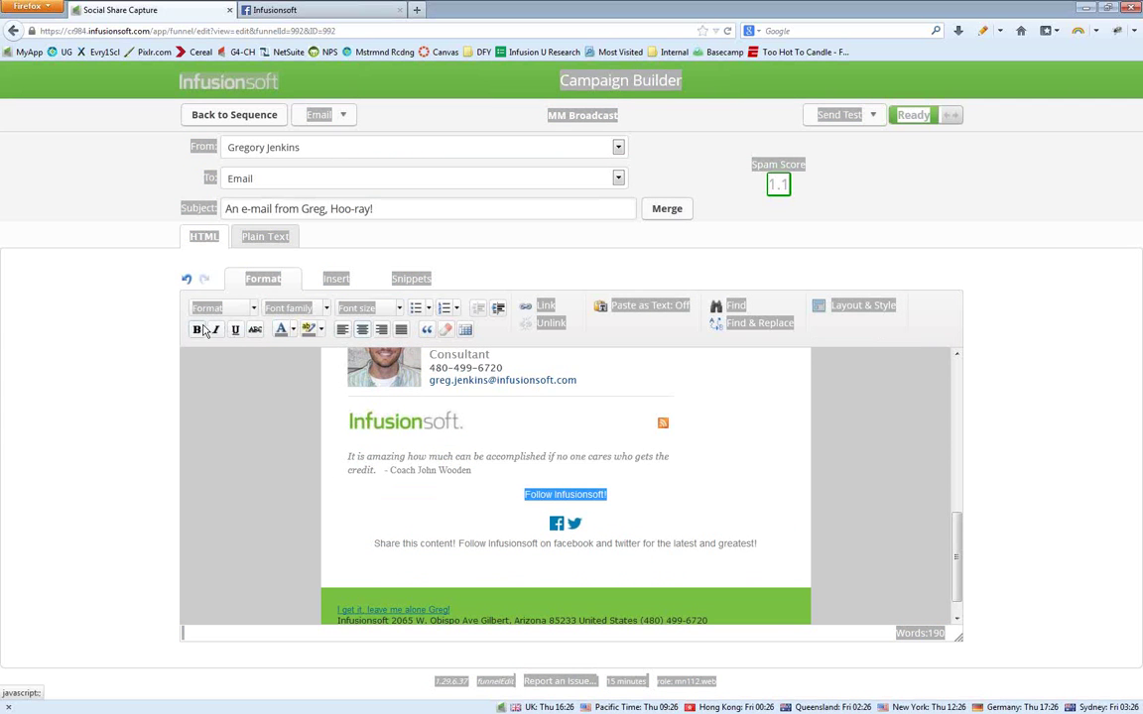
pyautogui.hotkey('ctrl', 'b')
pyautogui.click(644, 506)
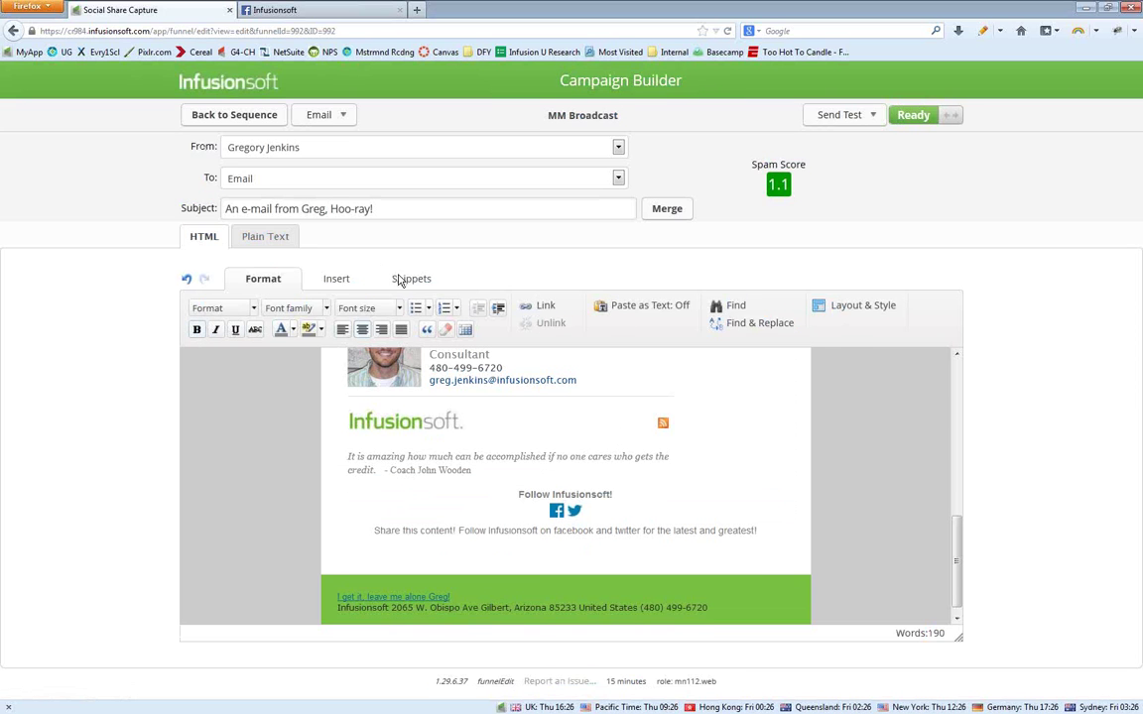
# - Insert another Social snippet directly above the signature and switch off its Like, Tweet and +1 sharing options
pyautogui.click(402, 277)
pyautogui.moveTo(597, 319)
pyautogui.mouseDown()
pyautogui.moveTo(570, 496)
pyautogui.moveTo(545, 408)
pyautogui.moveTo(532, 418)
pyautogui.mouseUp()
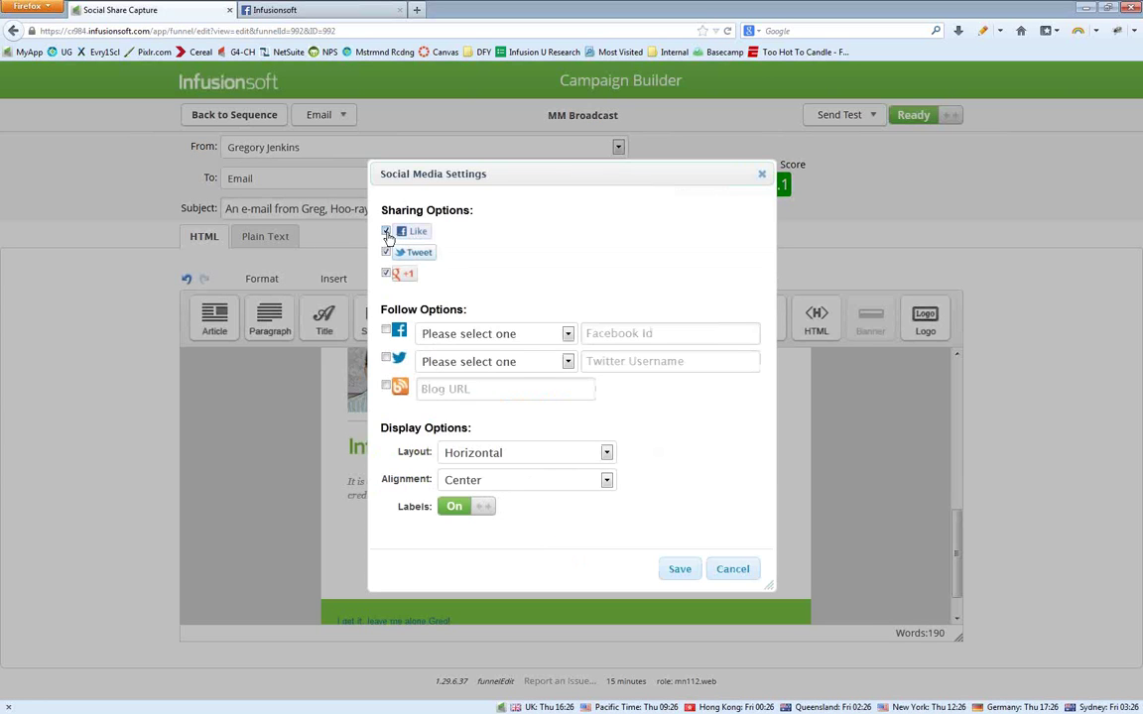
pyautogui.click(386, 230)
pyautogui.click(386, 252)
pyautogui.click(386, 273)
# - Enable only the Twitter follow option as Other with the sender's own Twitter username, turn the labels off and save
pyautogui.click(387, 358)
pyautogui.click(466, 361)
pyautogui.click(441, 402)
pyautogui.click(625, 360)
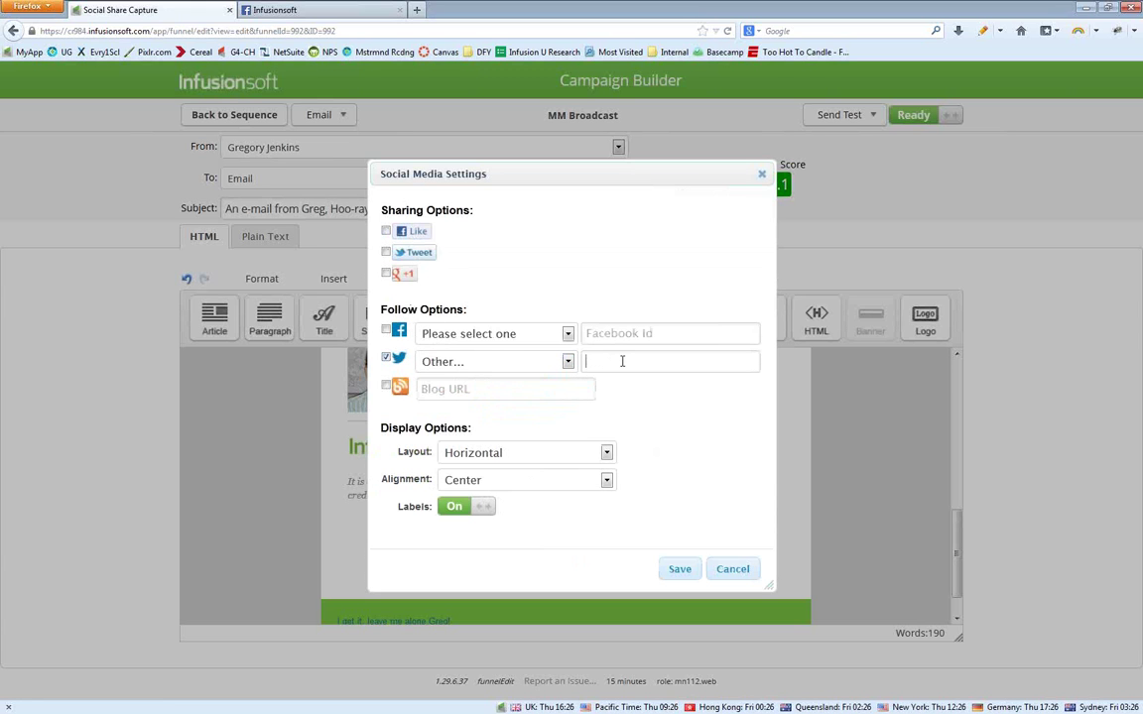
pyautogui.write('infusiongreg')
pyautogui.click(458, 506)
pyautogui.click(678, 569)
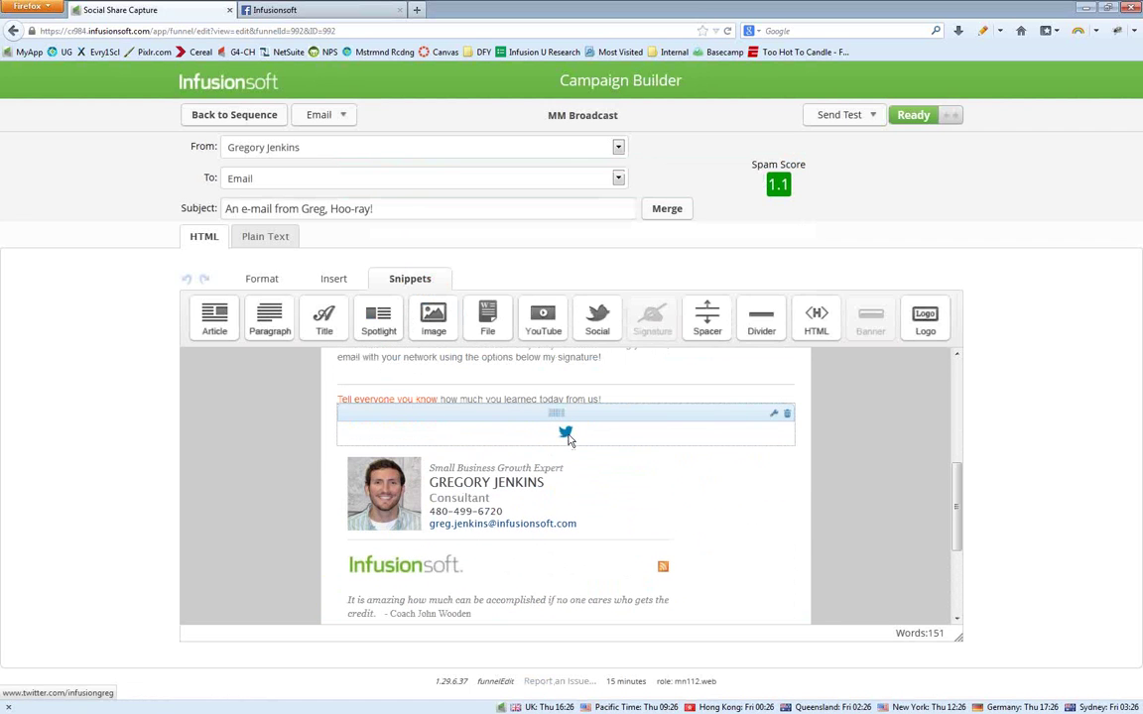
# - Set the alignment of the Twitter icon above the signature to left and save
pyautogui.click(568, 437)
pyautogui.click(494, 454)
pyautogui.click(493, 459)
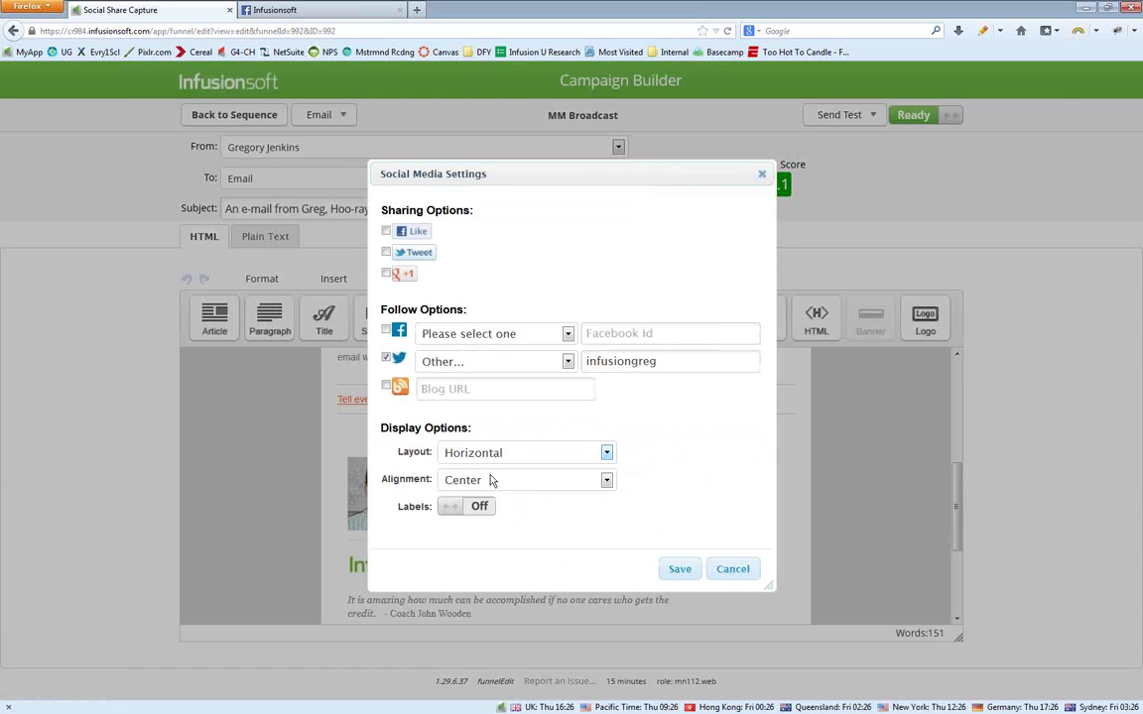
pyautogui.click(491, 480)
pyautogui.click(462, 495)
pyautogui.click(680, 569)
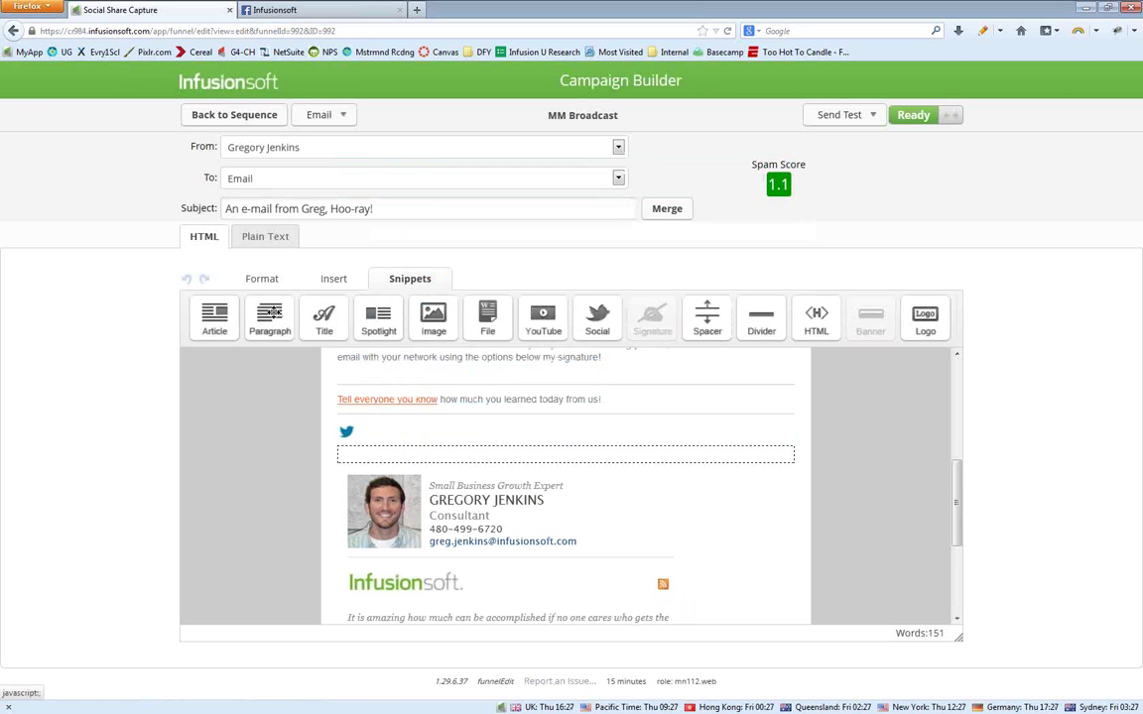
# - Insert a Paragraph snippet above the Twitter icon and replace its placeholder text with a call to follow the sender by first name on Twitter
pyautogui.moveTo(270, 314); pyautogui.dragTo(349, 472)
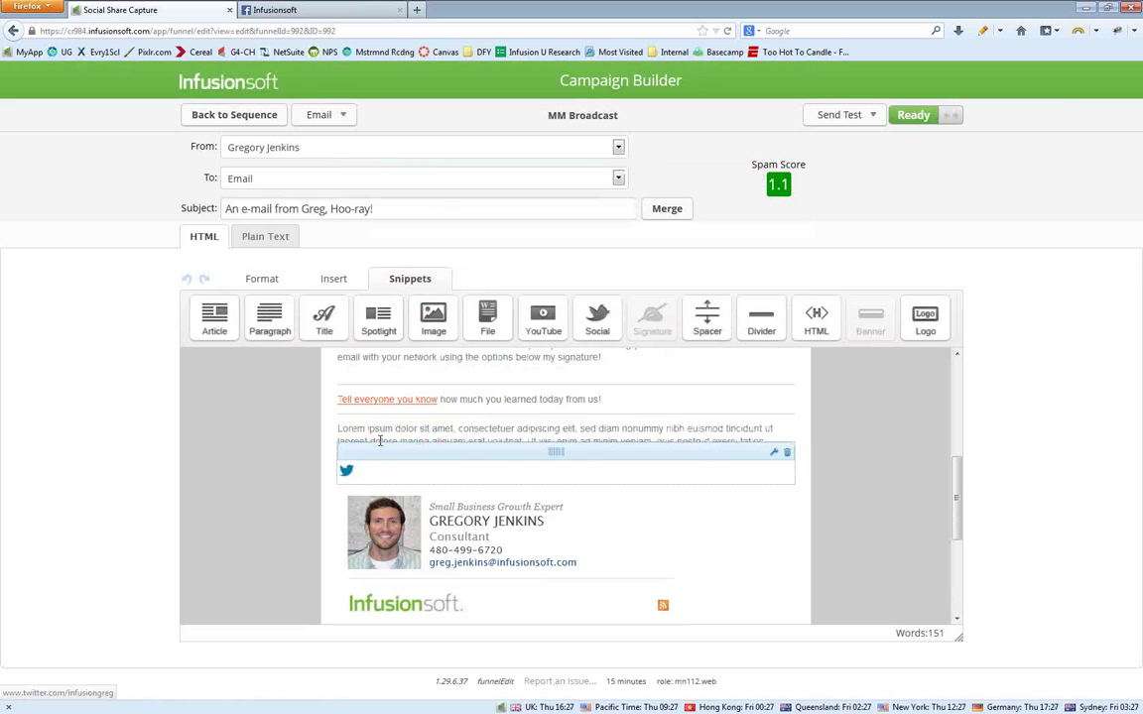
pyautogui.tripleClick(380, 441)
pyautogui.press('Delete')
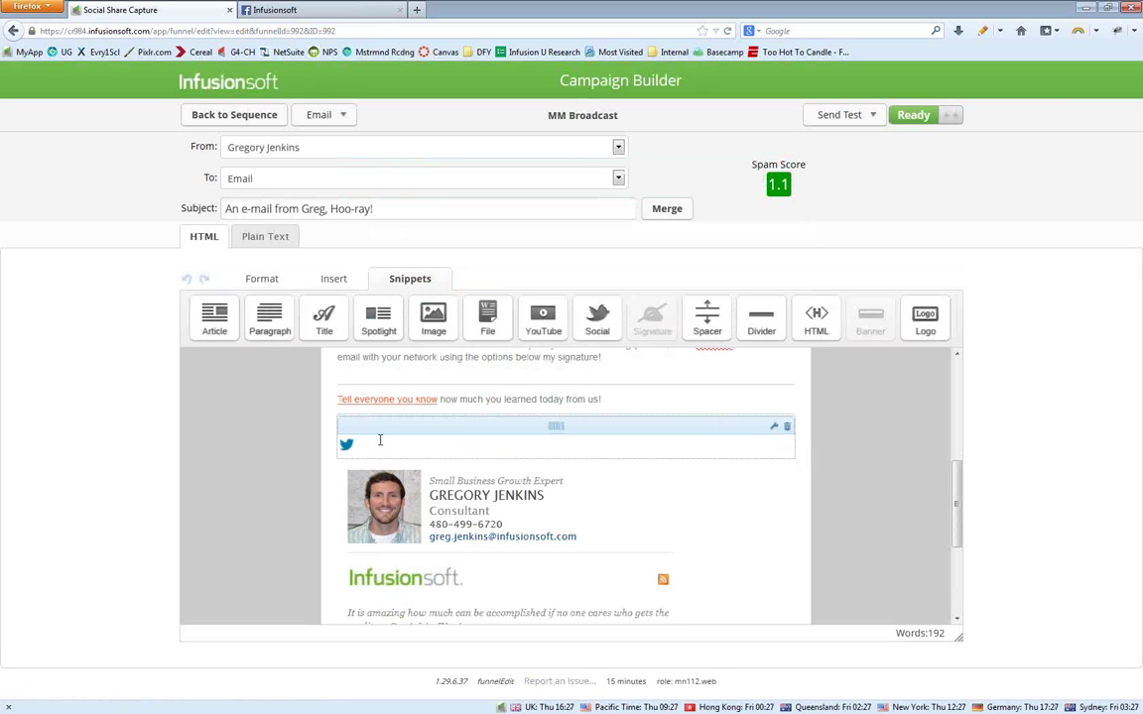
pyautogui.write('Foo')
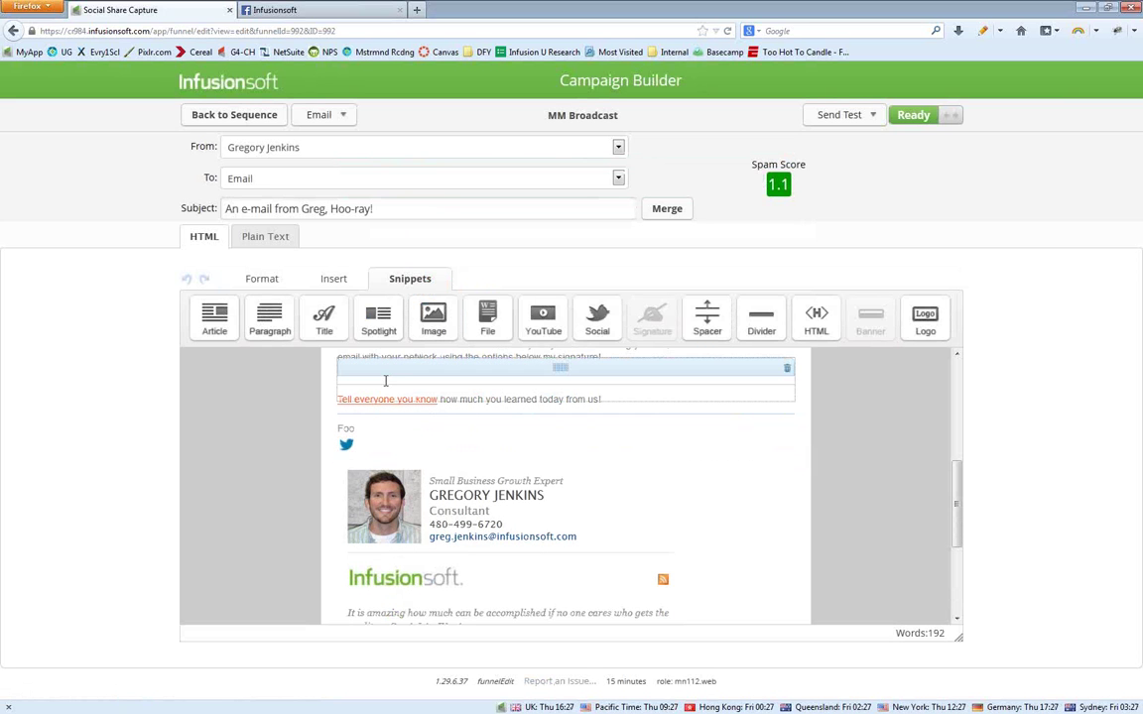
pyautogui.press('BackSpace')
pyautogui.write('llow ')
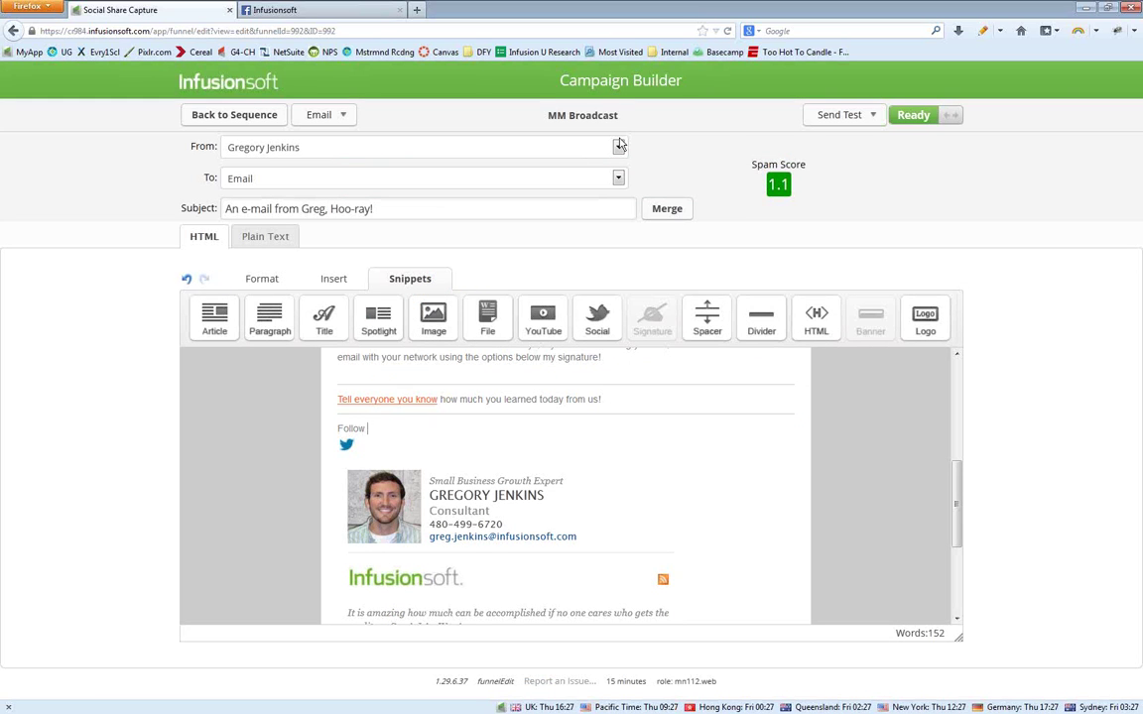
pyautogui.write('Greg')
pyautogui.write(', on t')
pyautogui.press('BackSpace')
pyautogui.write('Twitter!')
# - Bold the new Twitter follow line above the signature and remove the blank line beneath it
pyautogui.press('End')
pyautogui.hotkey('shift', 'Home')
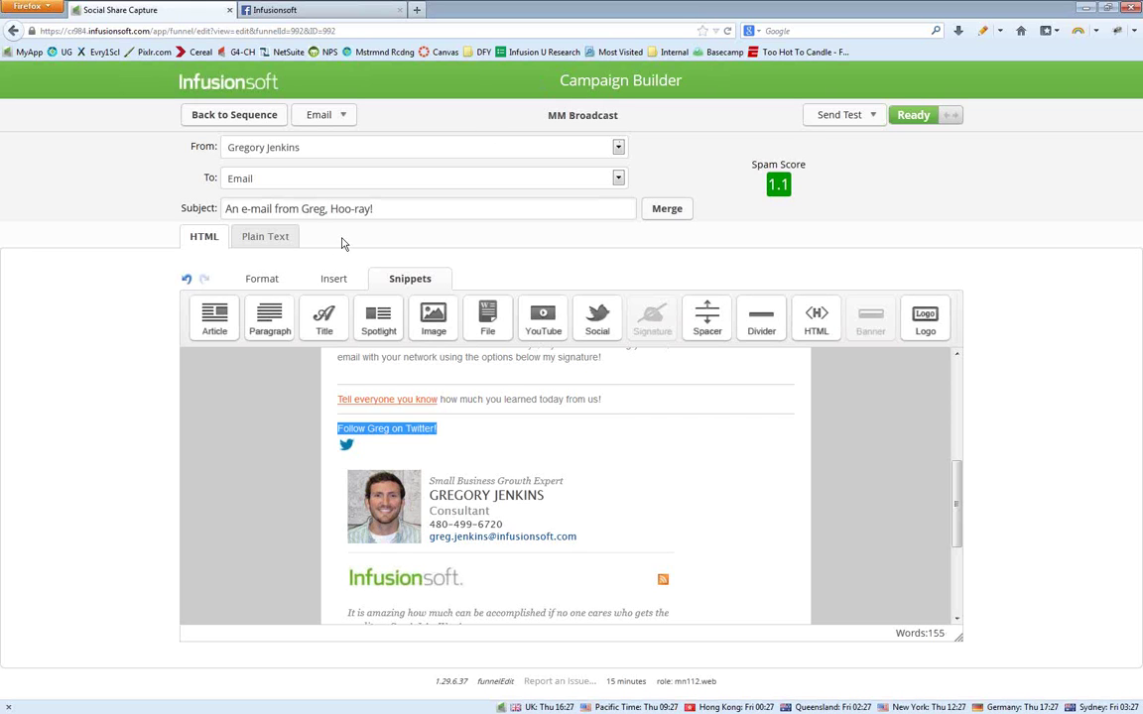
pyautogui.click(261, 285)
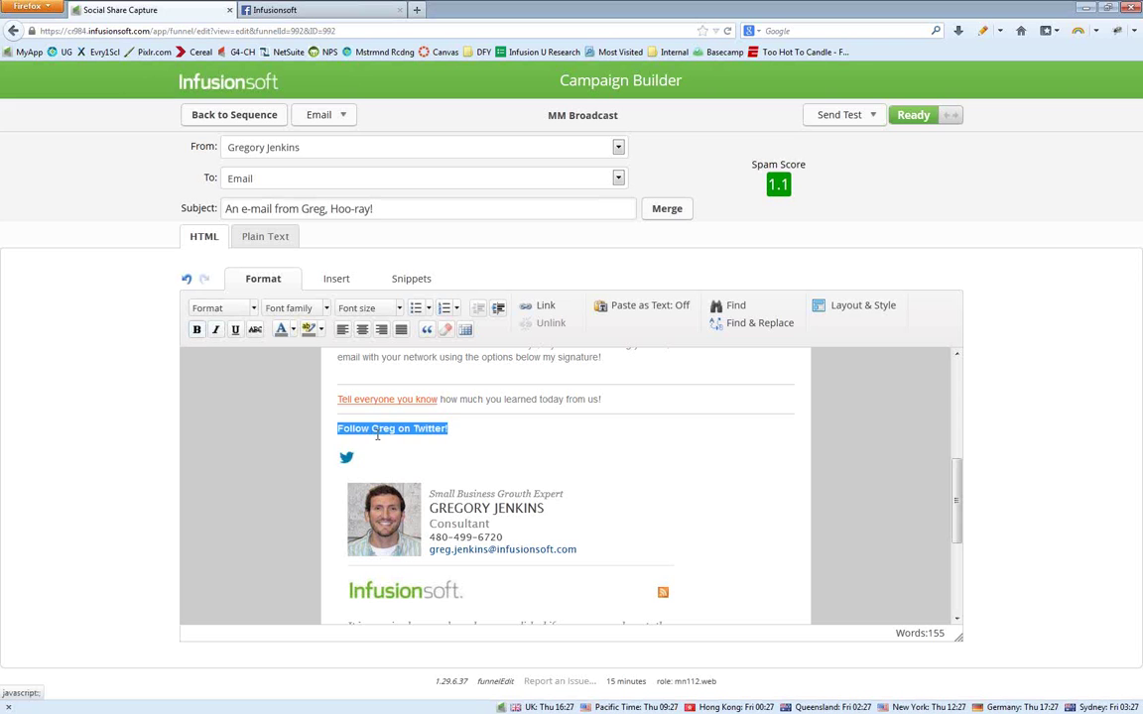
pyautogui.hotkey('ctrl', 'b')
pyautogui.hotkey('ctrl', 'z')
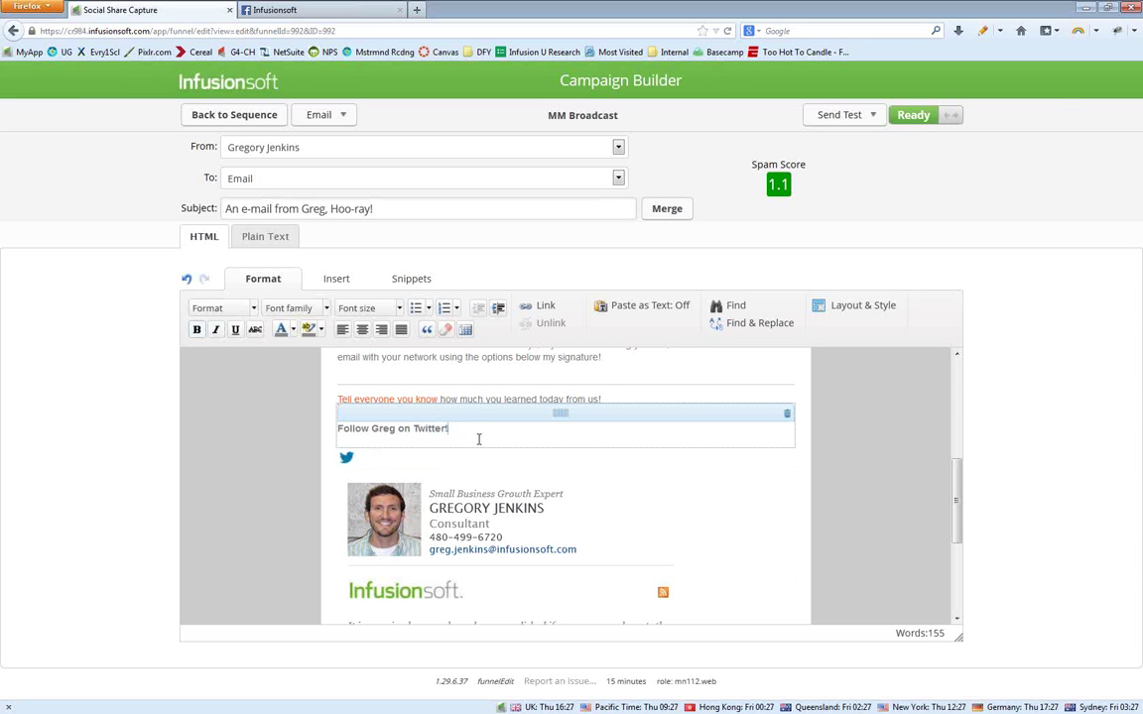
pyautogui.hotkey('ctrl', 'z')
pyautogui.hotkey('ctrl', 'y')
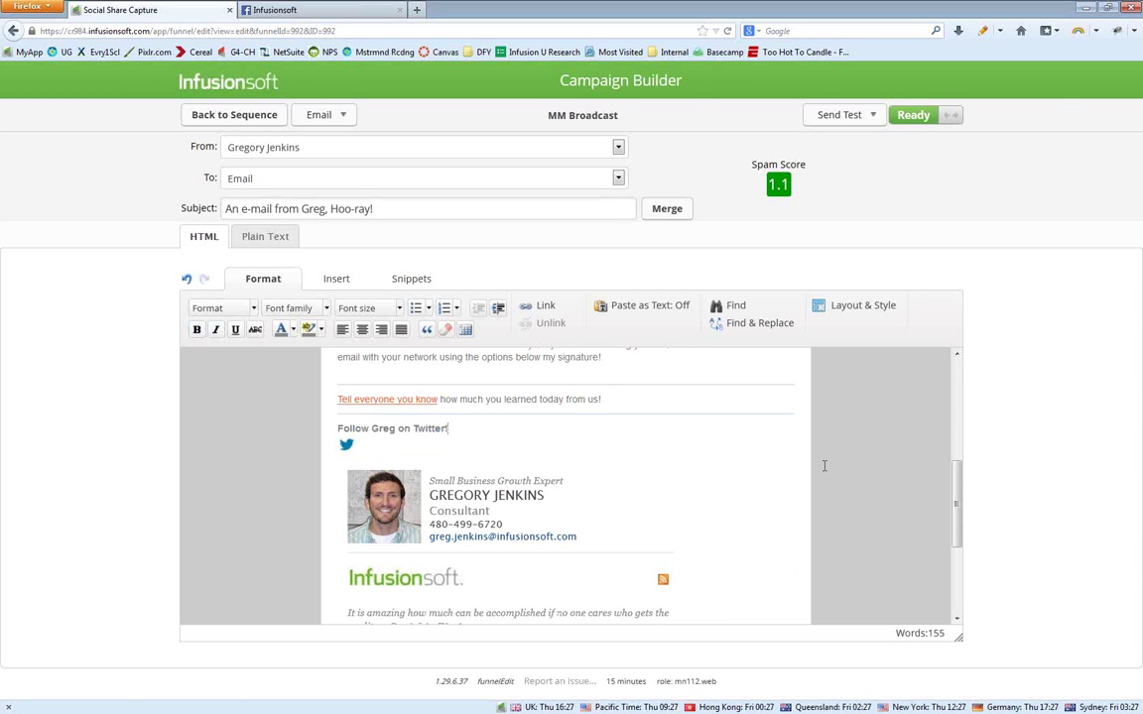
pyautogui.hotkey('ctrl', 'y')
# - Check the share buttons and follow icons throughout the email and return to the campaign canvas
pyautogui.scroll(-8, 516, 523)
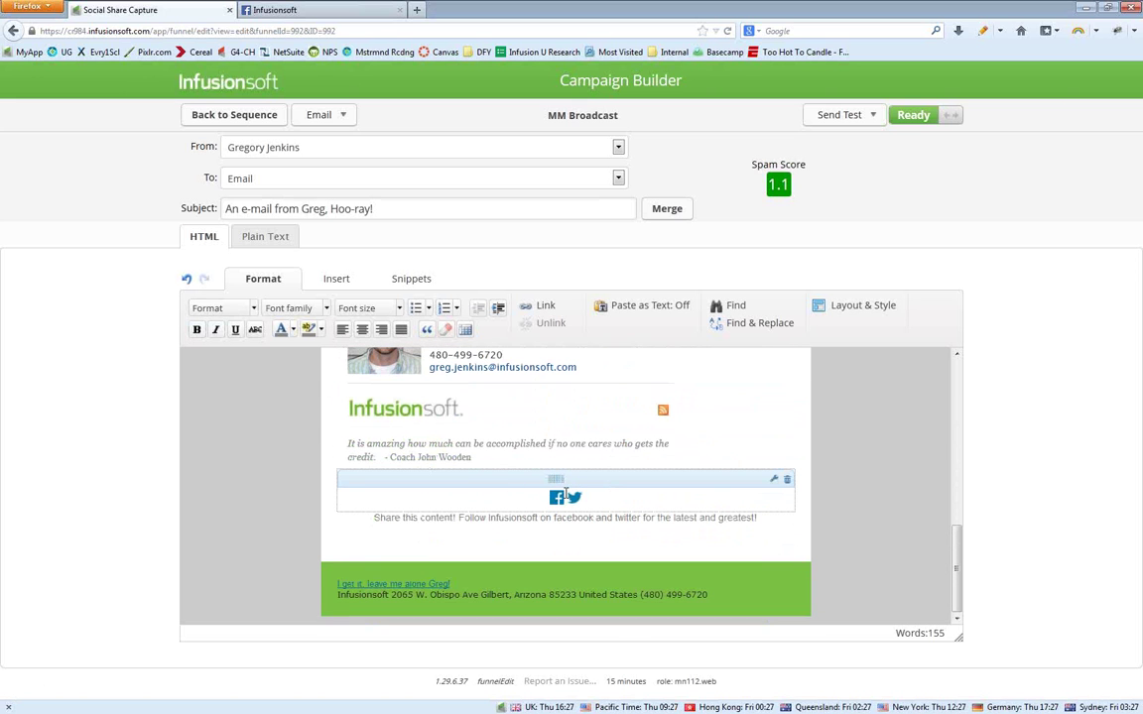
pyautogui.hotkey('ctrl', 'z')
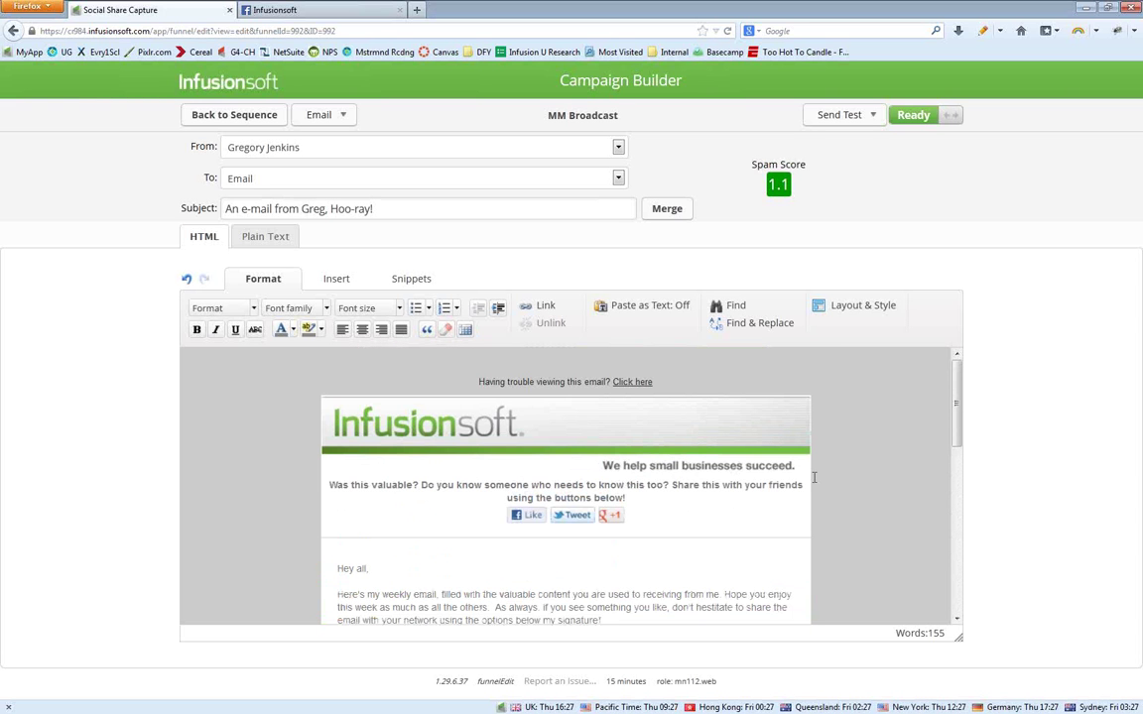
pyautogui.moveTo(587, 515)
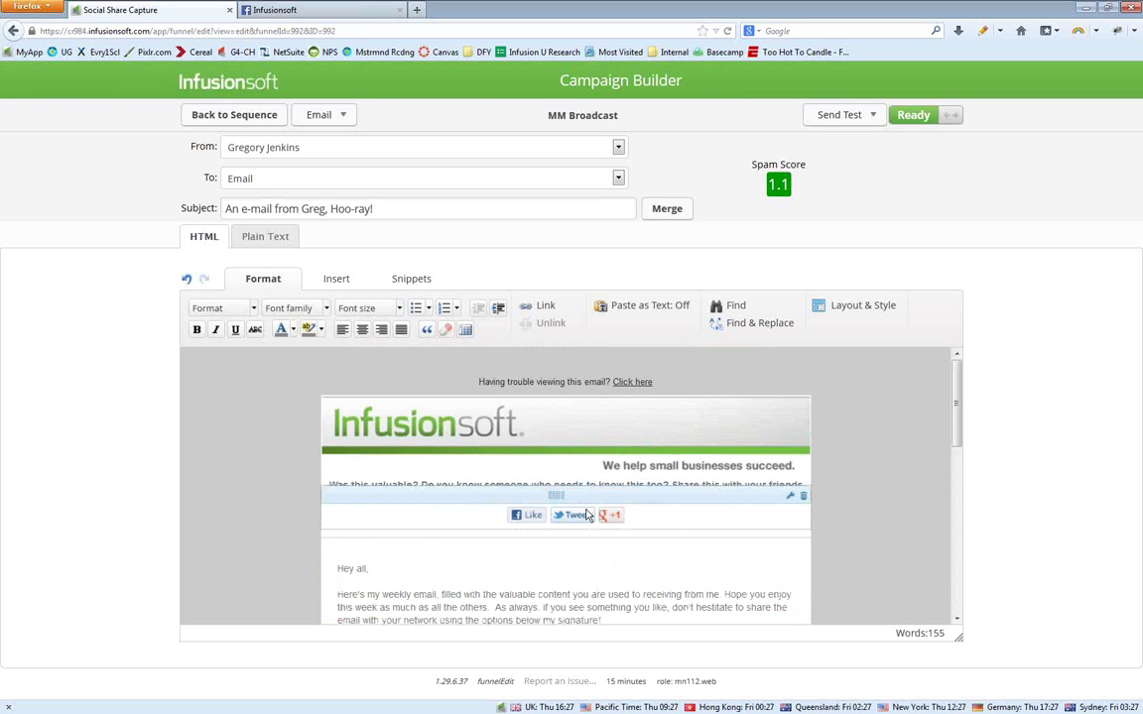
pyautogui.scroll(-5, 506, 541)
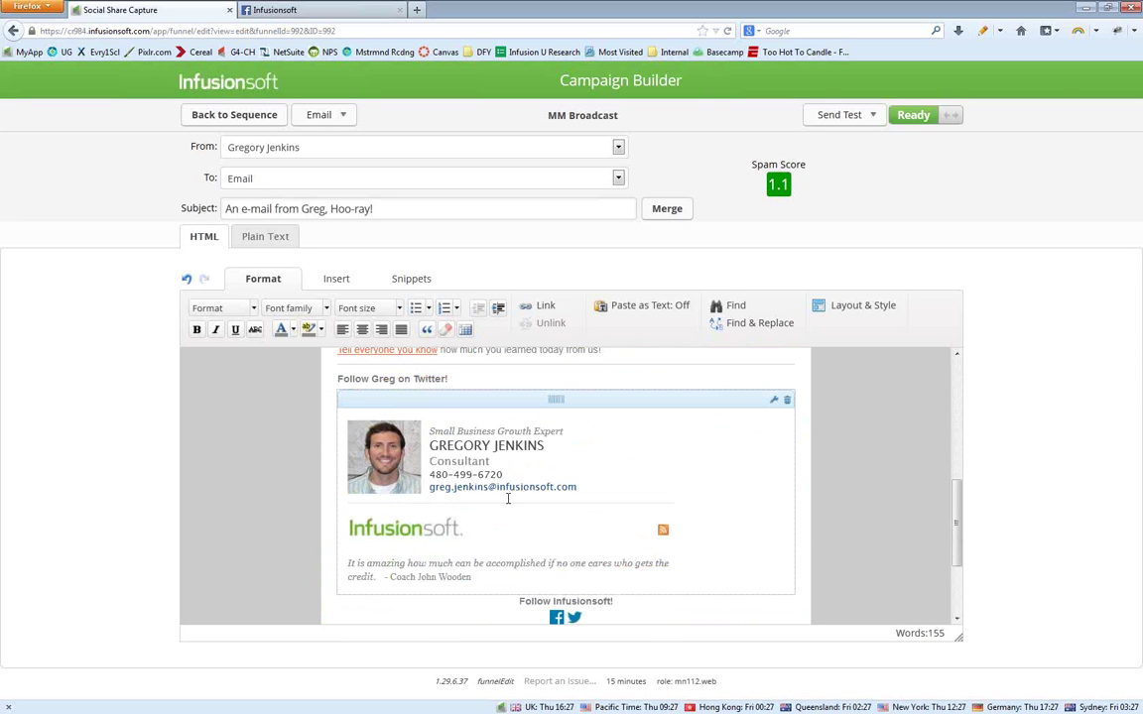
pyautogui.click(228, 115)
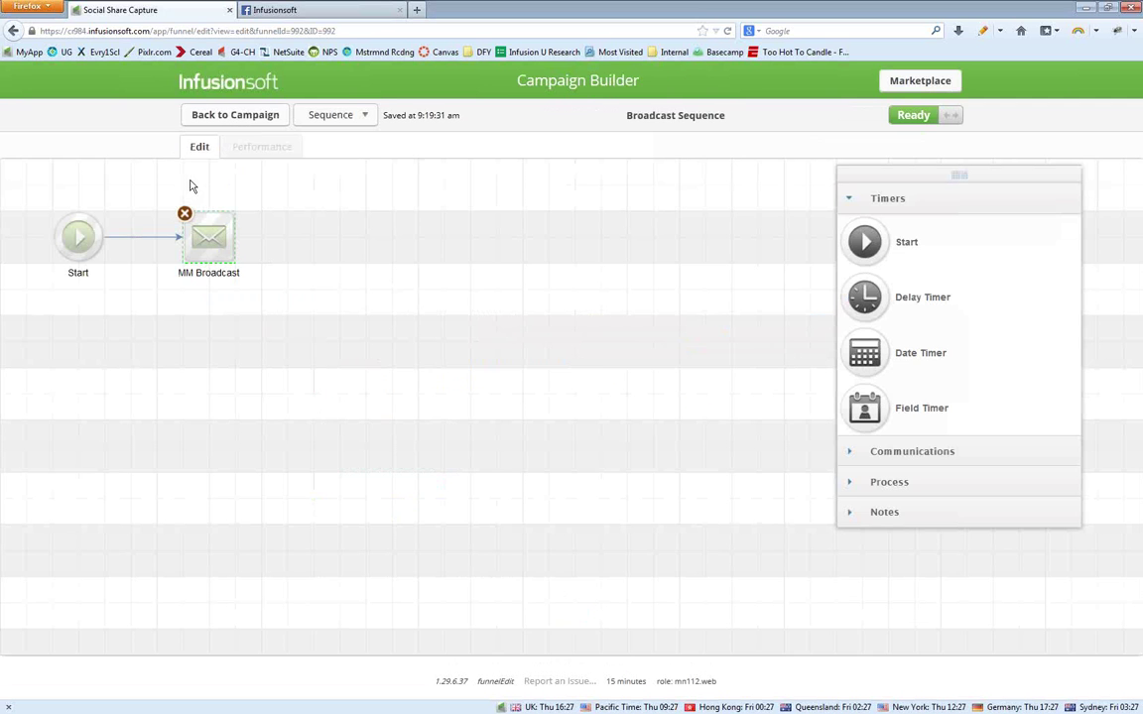
pyautogui.click(248, 120)
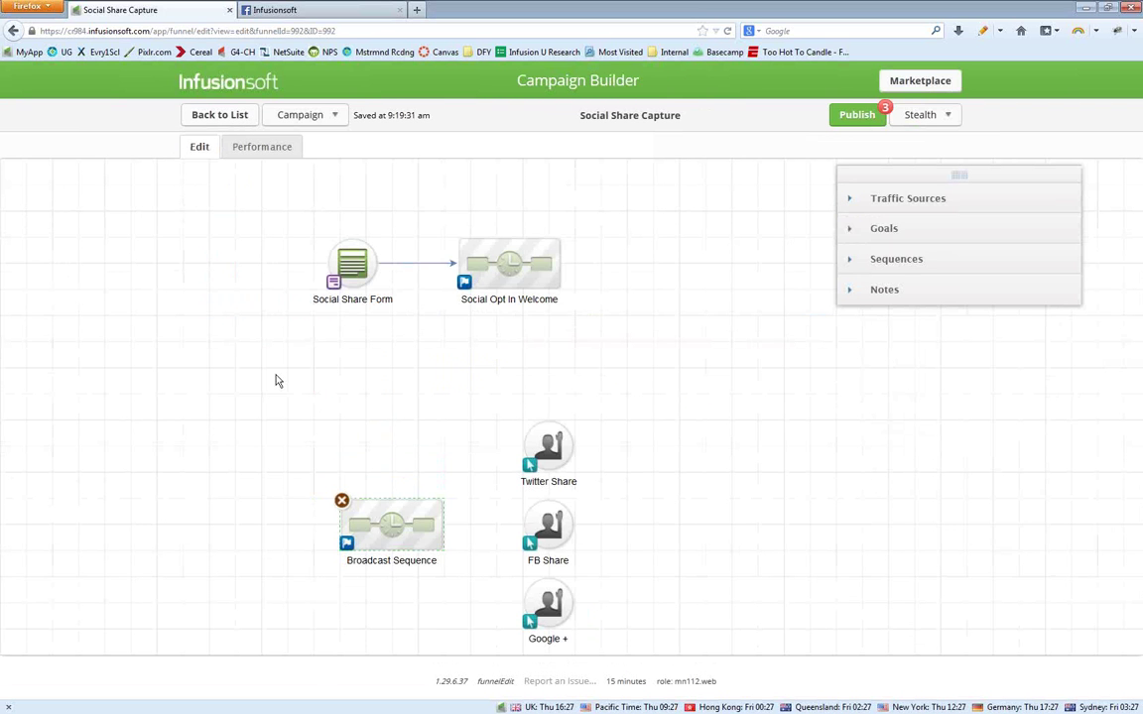
pyautogui.moveTo(408, 452); pyautogui.dragTo(276, 373)
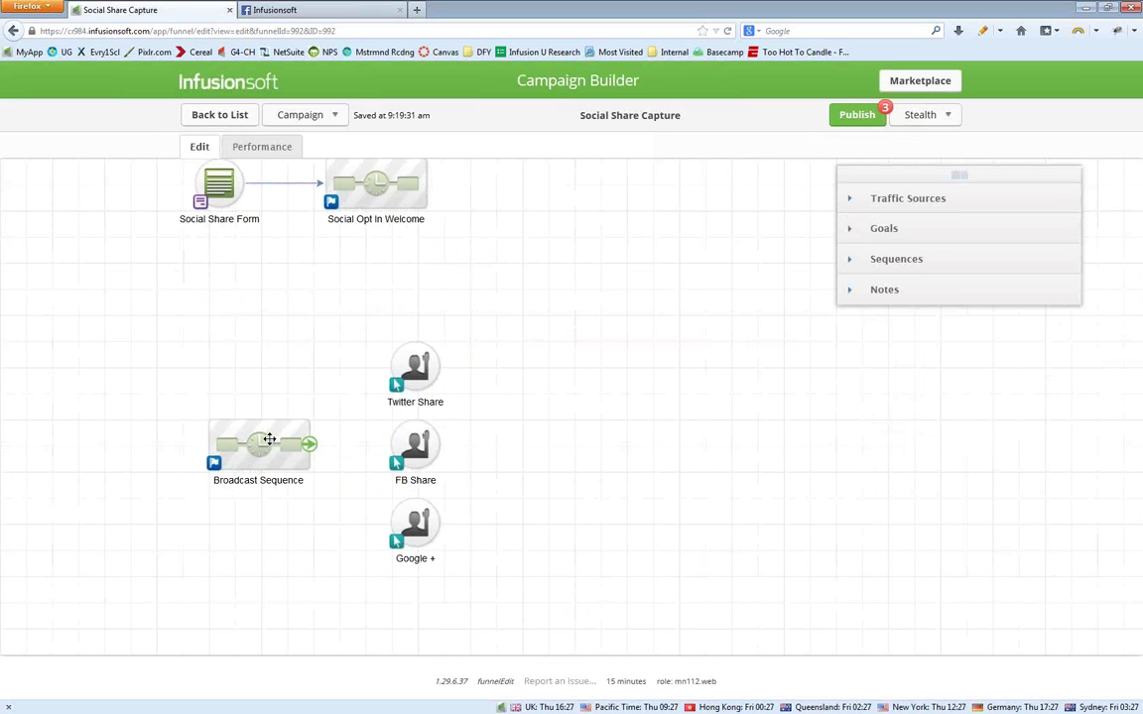
pyautogui.moveTo(322, 446)
pyautogui.click(866, 234)
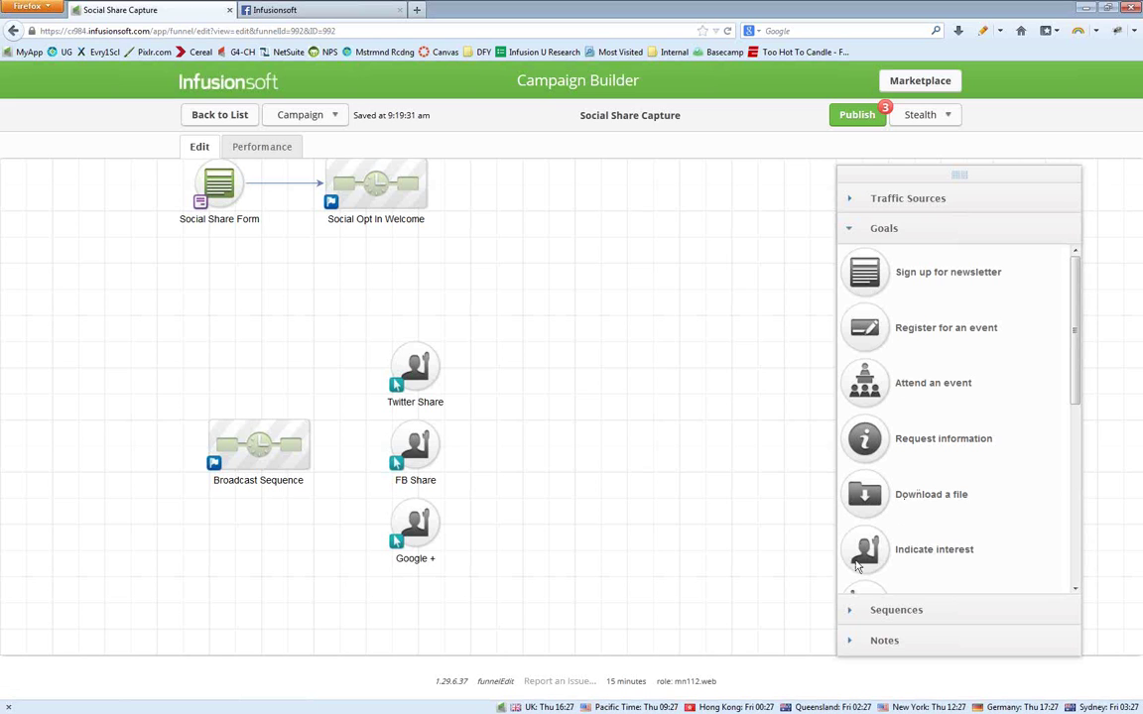
pyautogui.moveTo(864, 549); pyautogui.dragTo(574, 308)
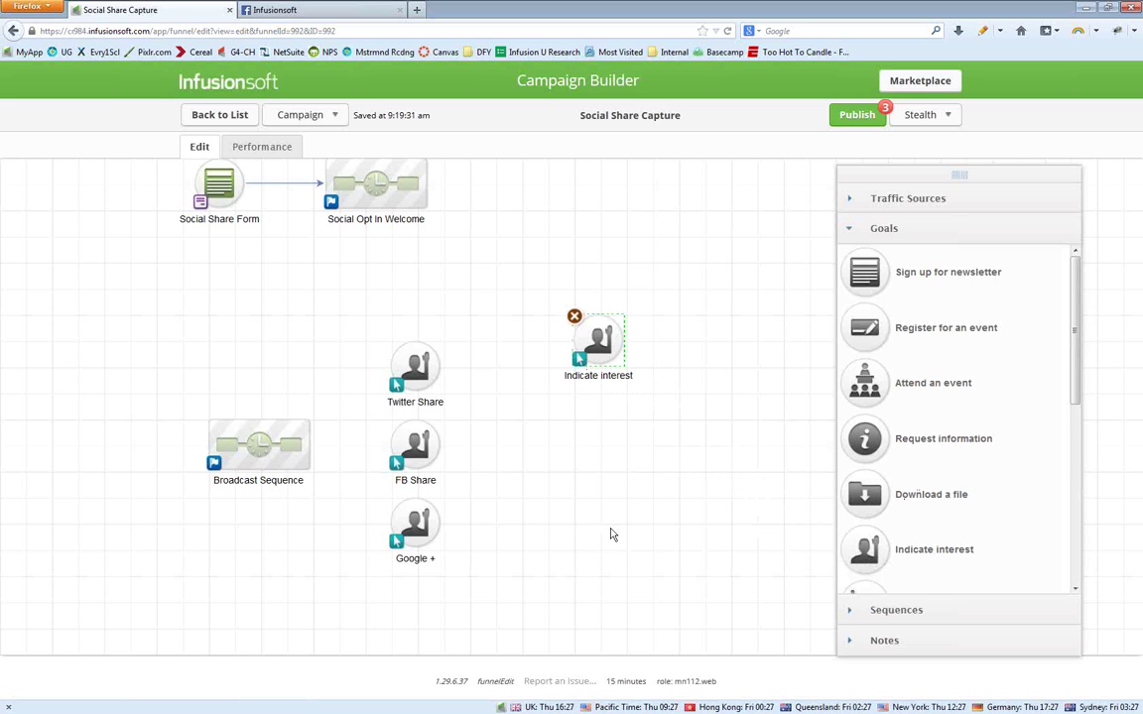
pyautogui.doubleClick(576, 334)
pyautogui.click(580, 183)
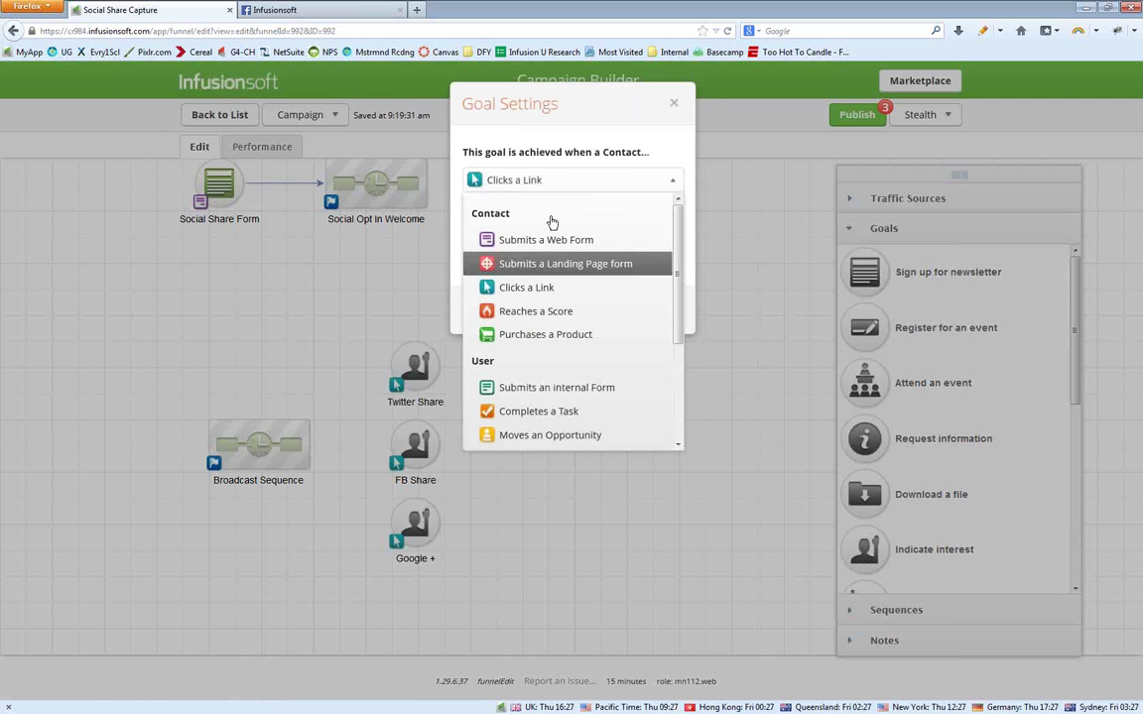
pyautogui.click(581, 182)
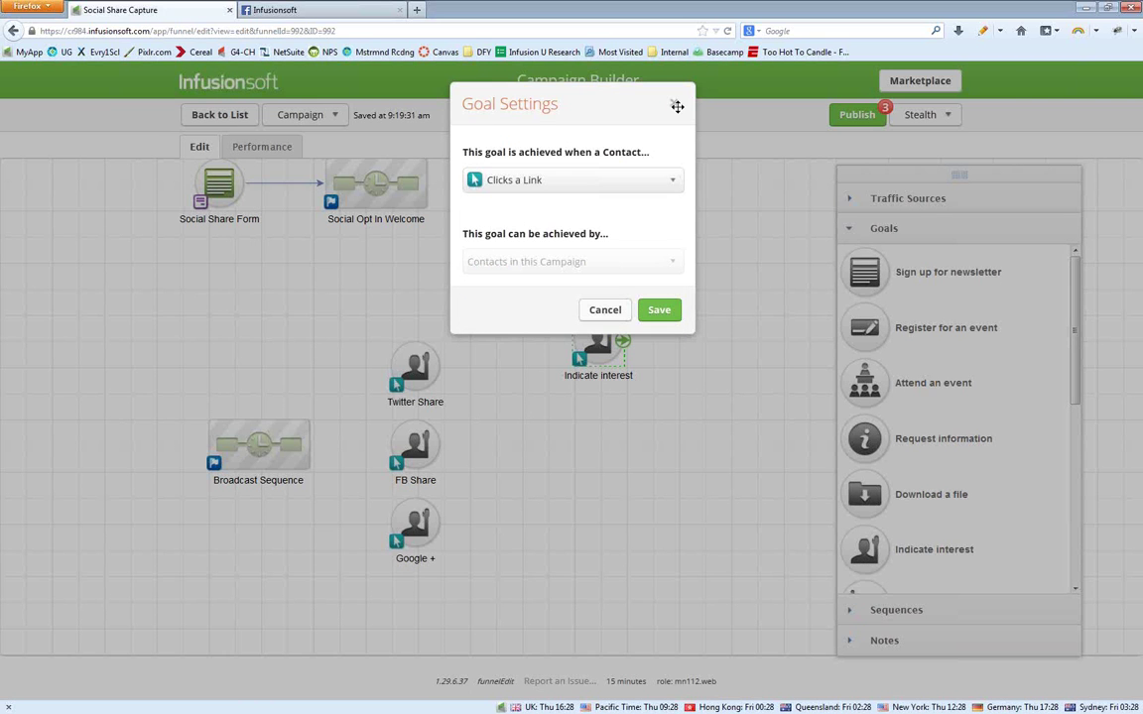
pyautogui.click(599, 307)
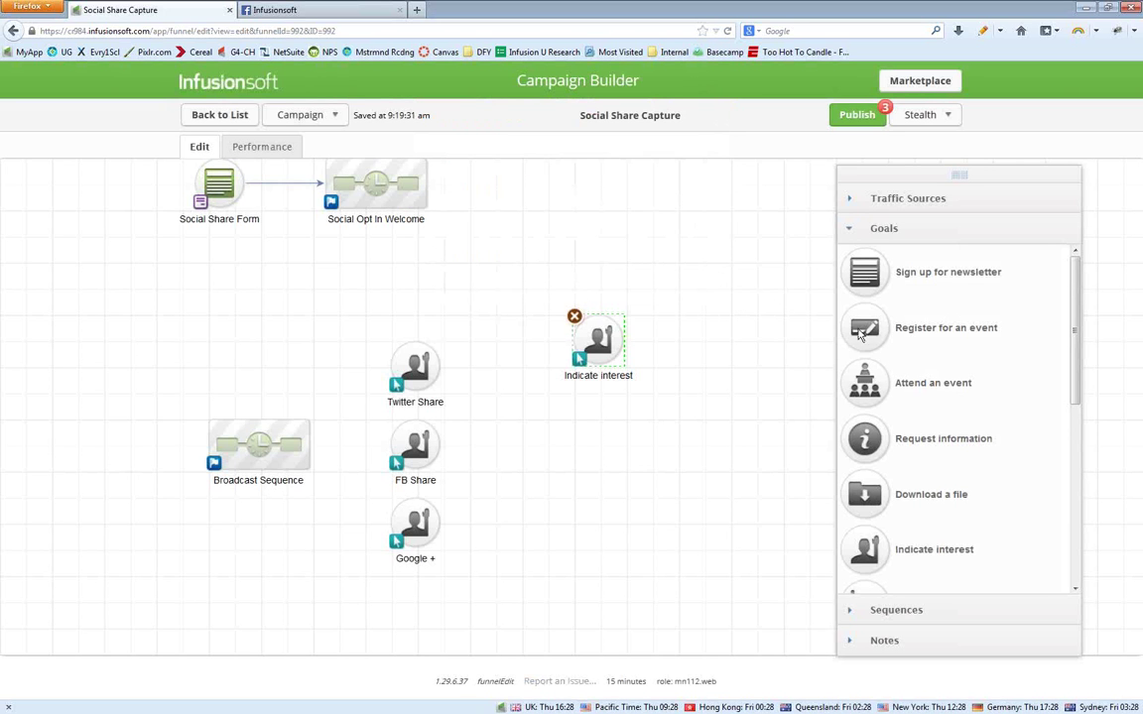
pyautogui.moveTo(860, 336); pyautogui.dragTo(541, 235)
pyautogui.click(524, 212)
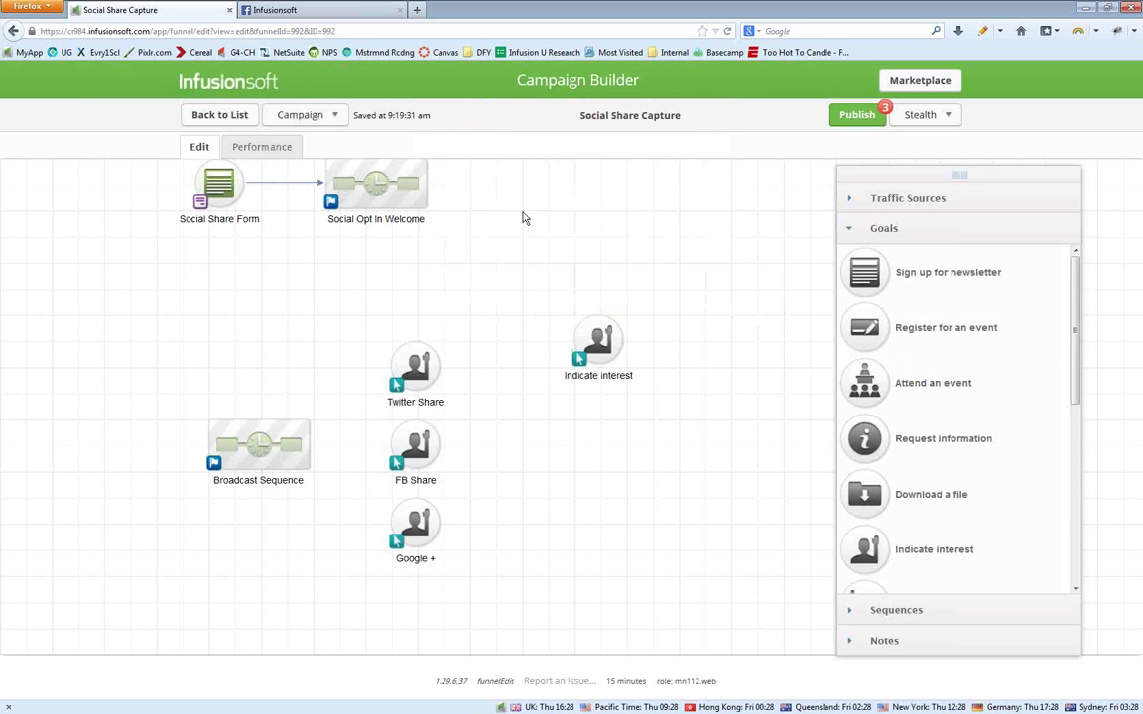
pyautogui.click(574, 316)
# - Add an Attend an event goal to the campaign, set it to be achieved by Clicks a Link, and name it "Social share"
pyautogui.moveTo(871, 392); pyautogui.dragTo(583, 363)
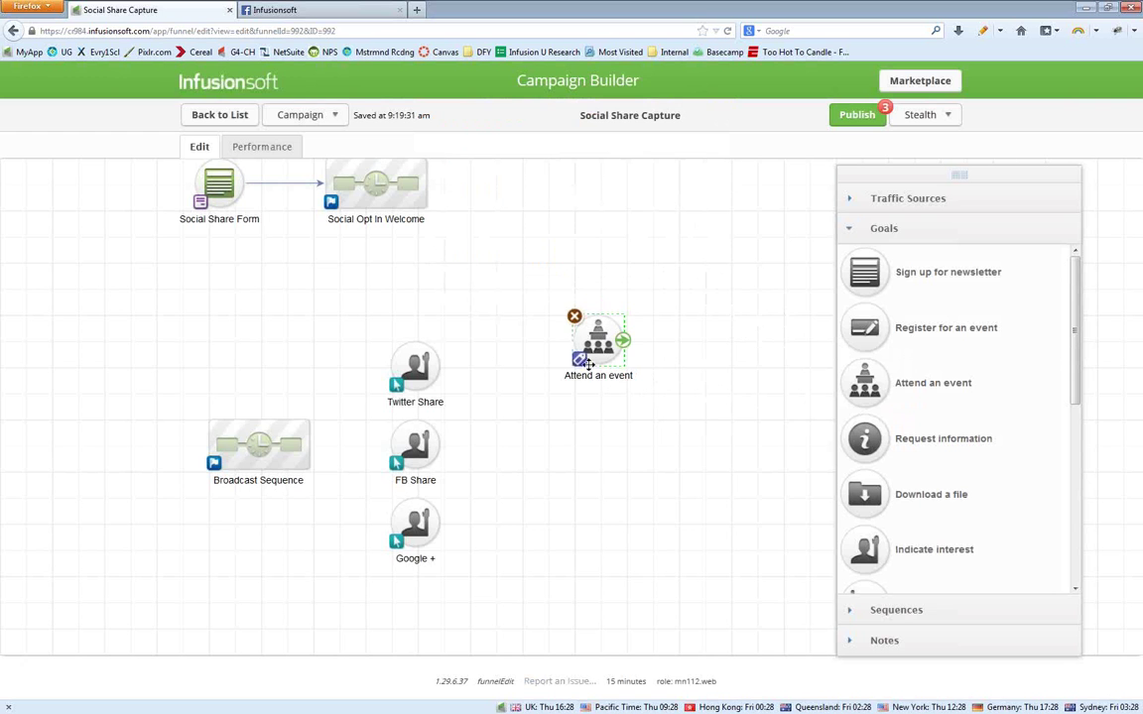
pyautogui.click(582, 362)
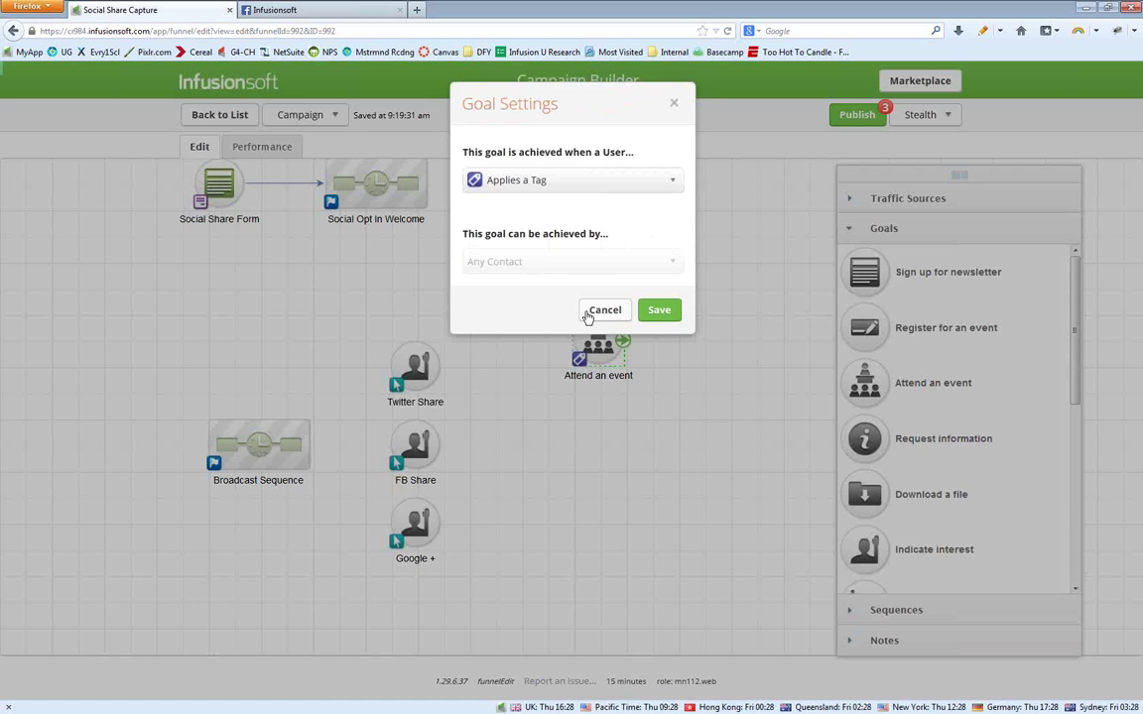
pyautogui.click(552, 182)
pyautogui.click(578, 288)
pyautogui.click(658, 309)
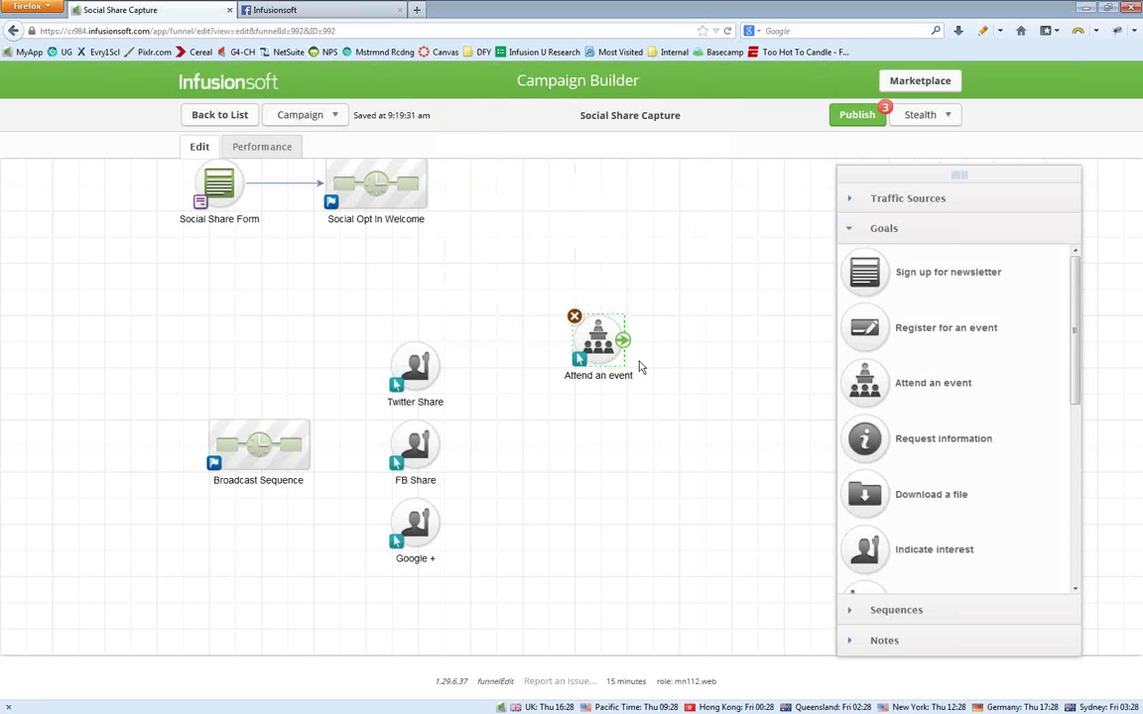
pyautogui.click(617, 378)
pyautogui.write('Social share')
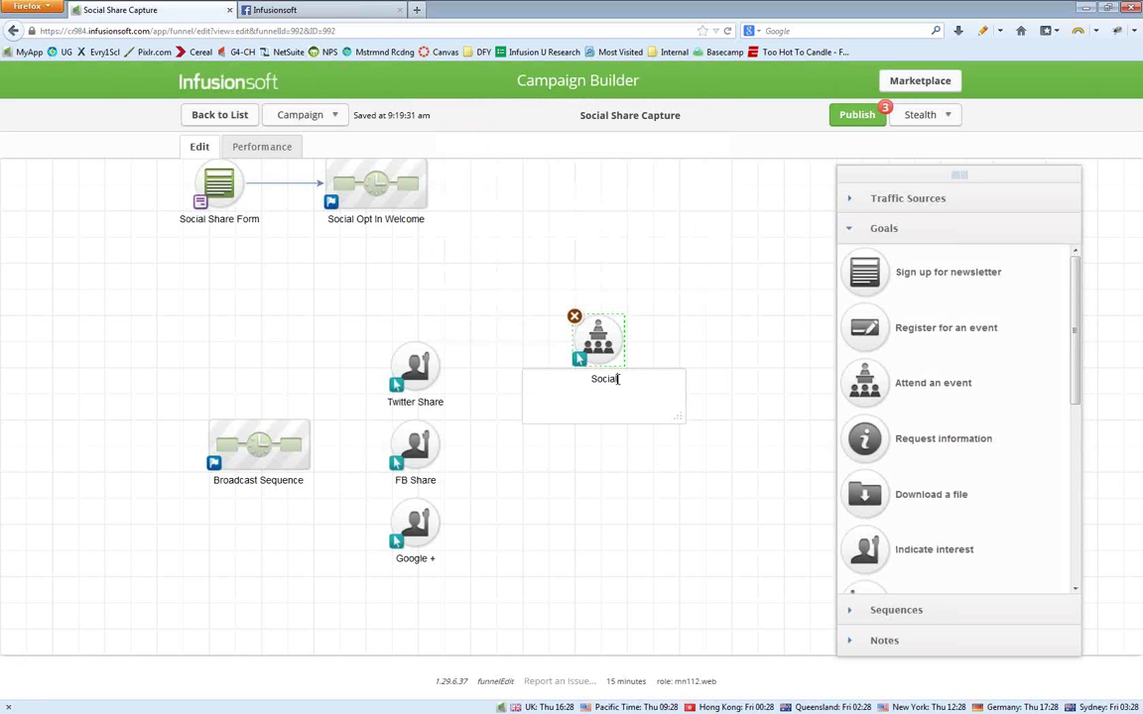
pyautogui.click(569, 477)
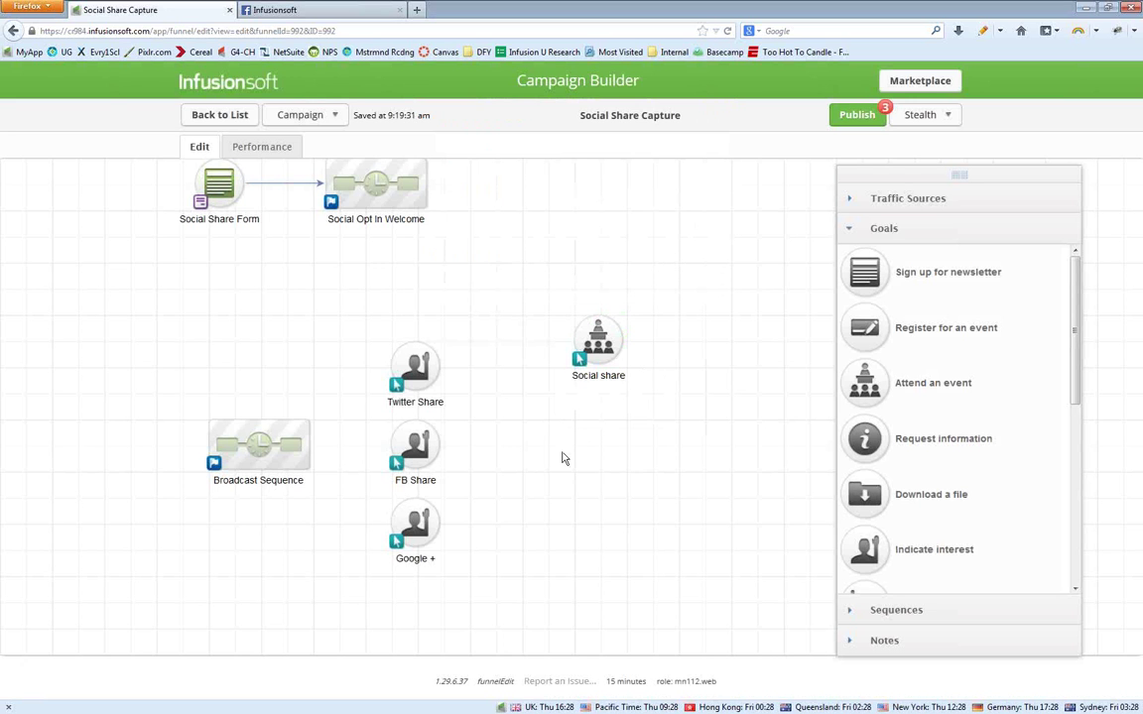
# - Connect Broadcast Sequence to the Twitter Share, FB Share and Google + goals and place the Social share goal above Twitter Share
pyautogui.moveTo(318, 446); pyautogui.dragTo(385, 369)
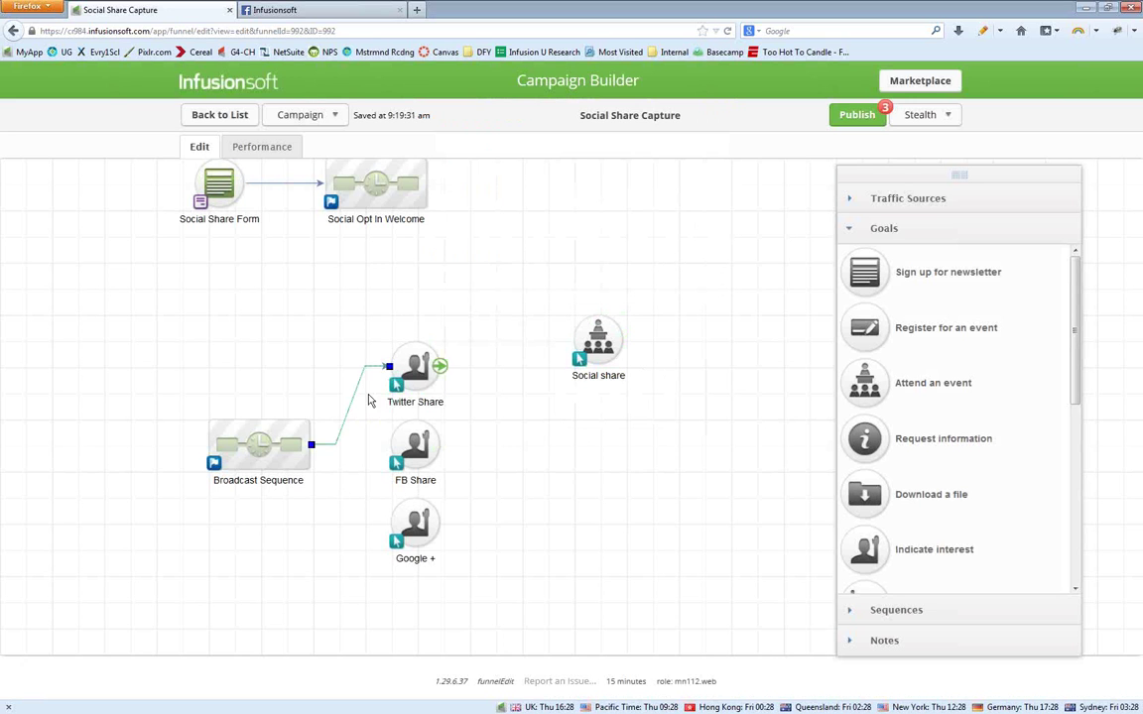
pyautogui.moveTo(315, 445)
pyautogui.mouseDown()
pyautogui.moveTo(390, 445)
pyautogui.moveTo(357, 486)
pyautogui.moveTo(392, 523)
pyautogui.mouseUp()
pyautogui.moveTo(573, 523); pyautogui.dragTo(470, 527)
pyautogui.moveTo(532, 385); pyautogui.dragTo(337, 335)
# - Add a new sequence beyond the three share goals, level with FB Share, and name it "Tags"
pyautogui.click(862, 606)
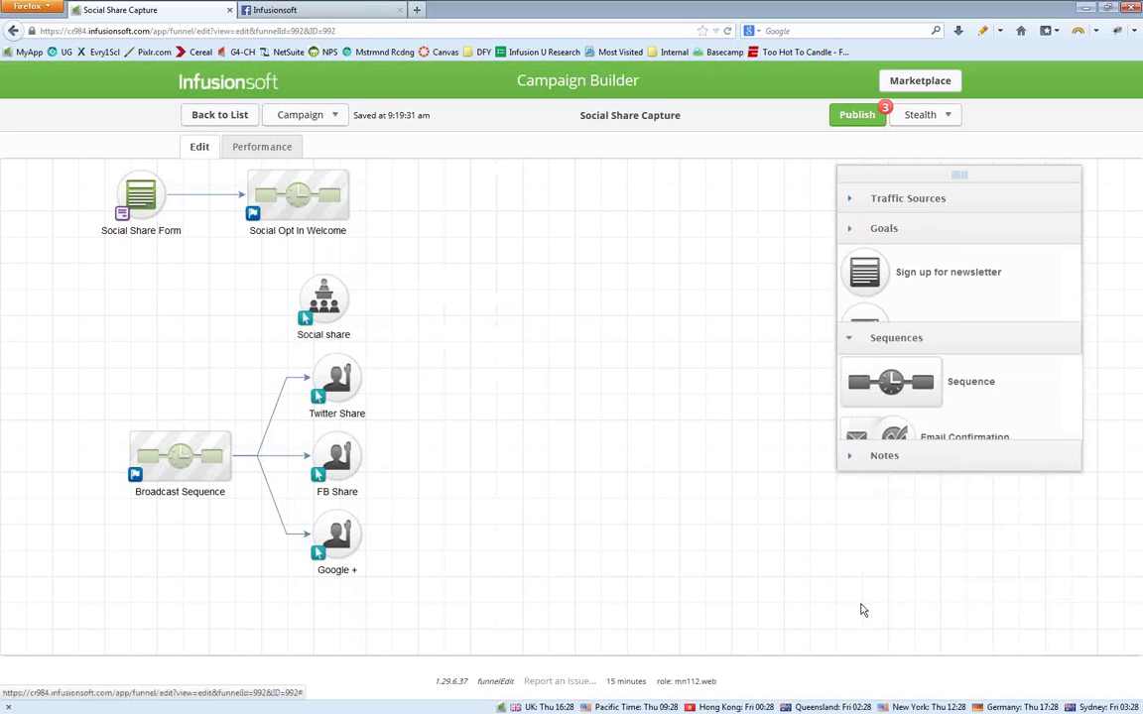
pyautogui.moveTo(870, 319); pyautogui.dragTo(476, 442)
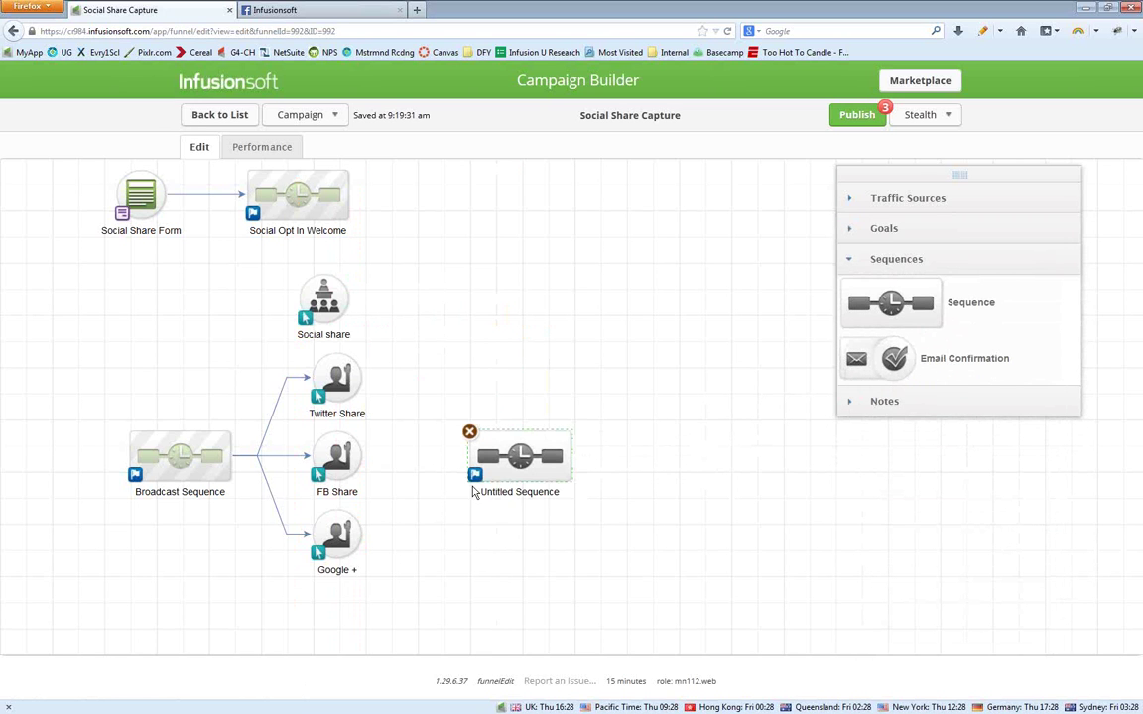
pyautogui.click(520, 495)
pyautogui.write('Tags')
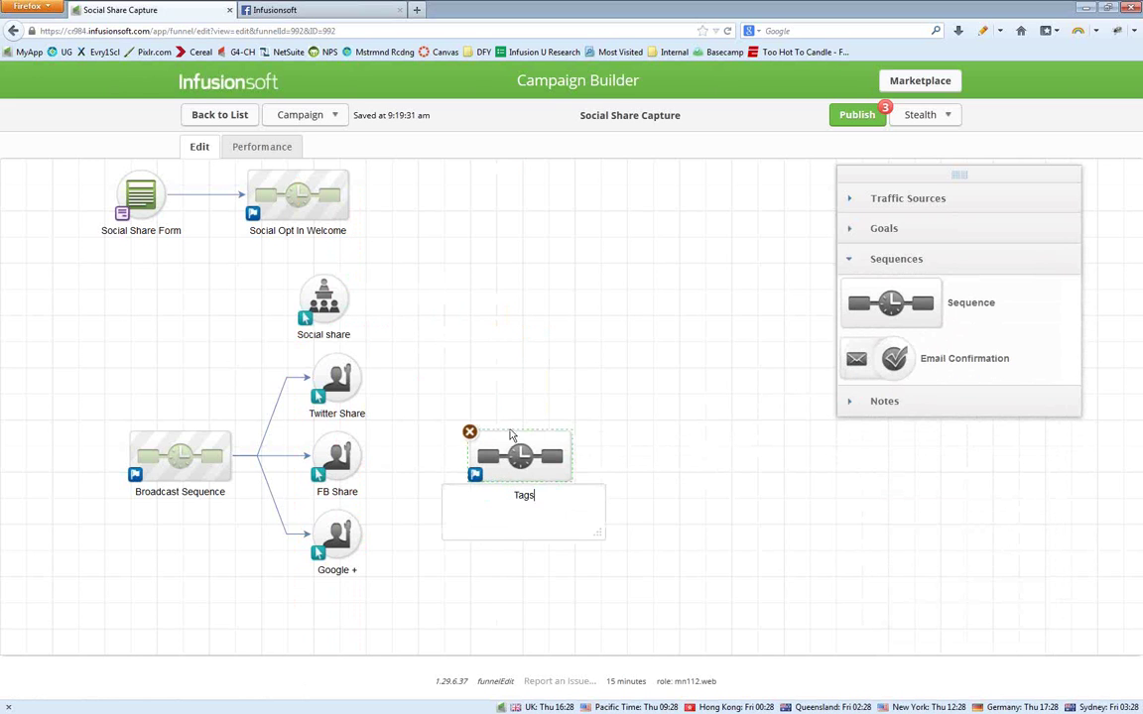
pyautogui.click(514, 386)
# - Add an Apply/Remove Tag process after Start inside the Tags sequence and return to the campaign canvas
pyautogui.moveTo(498, 452)
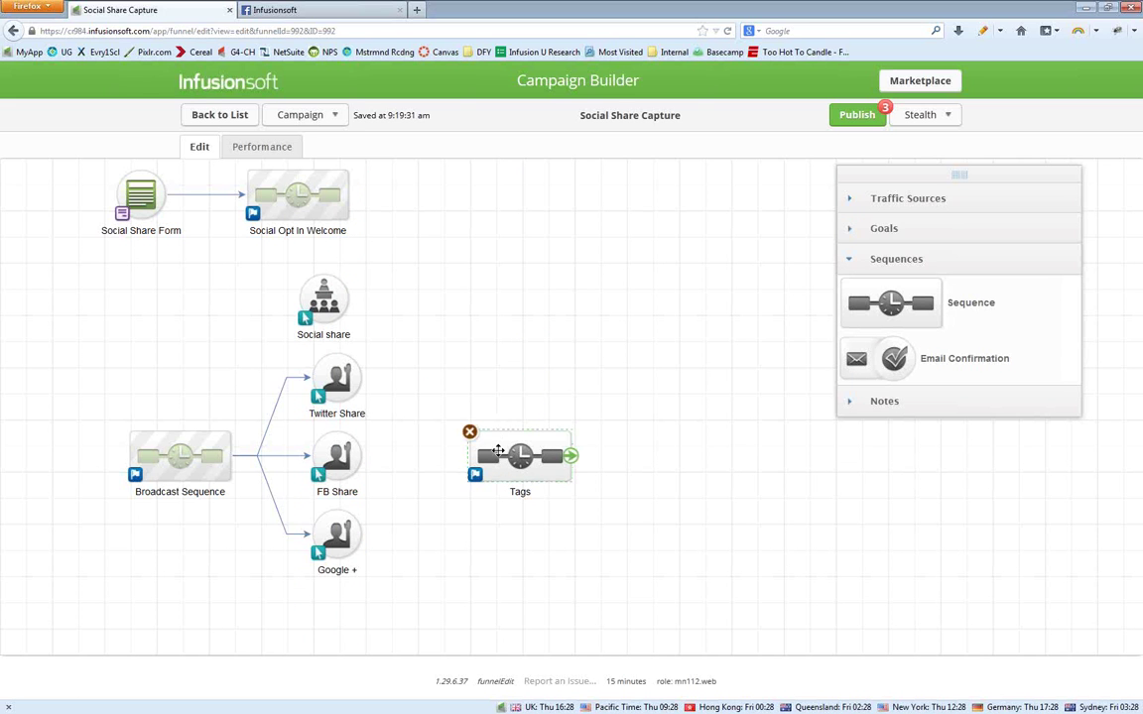
pyautogui.doubleClick(498, 451)
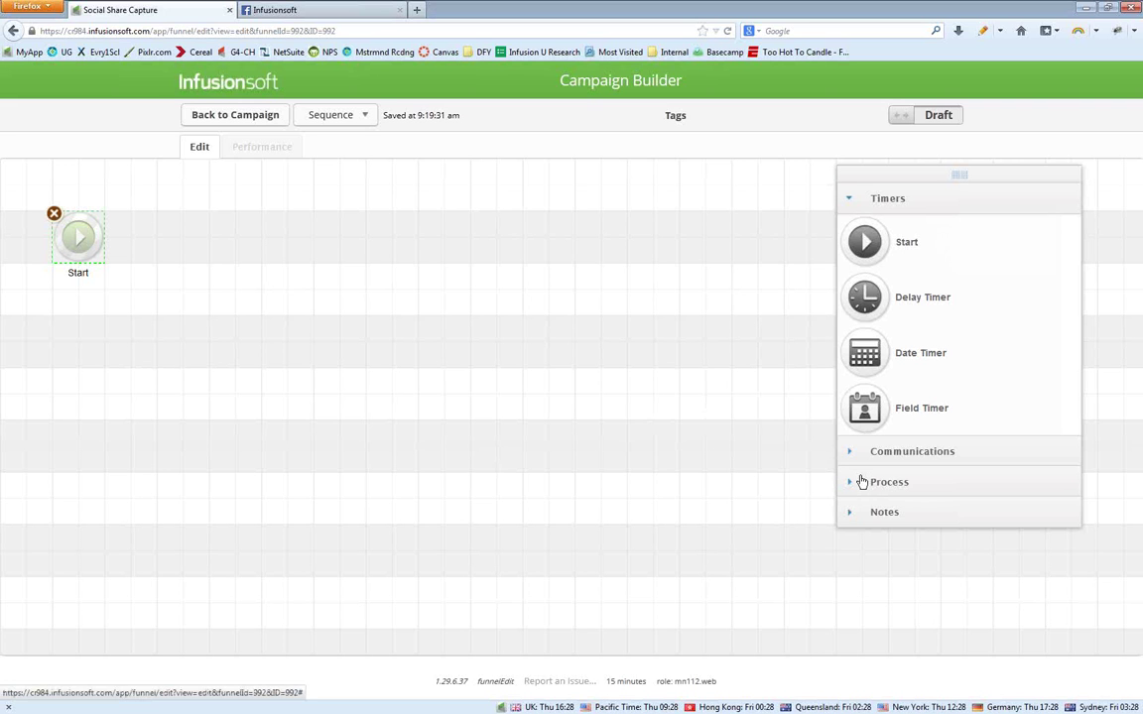
pyautogui.click(862, 482)
pyautogui.moveTo(277, 293); pyautogui.dragTo(213, 248)
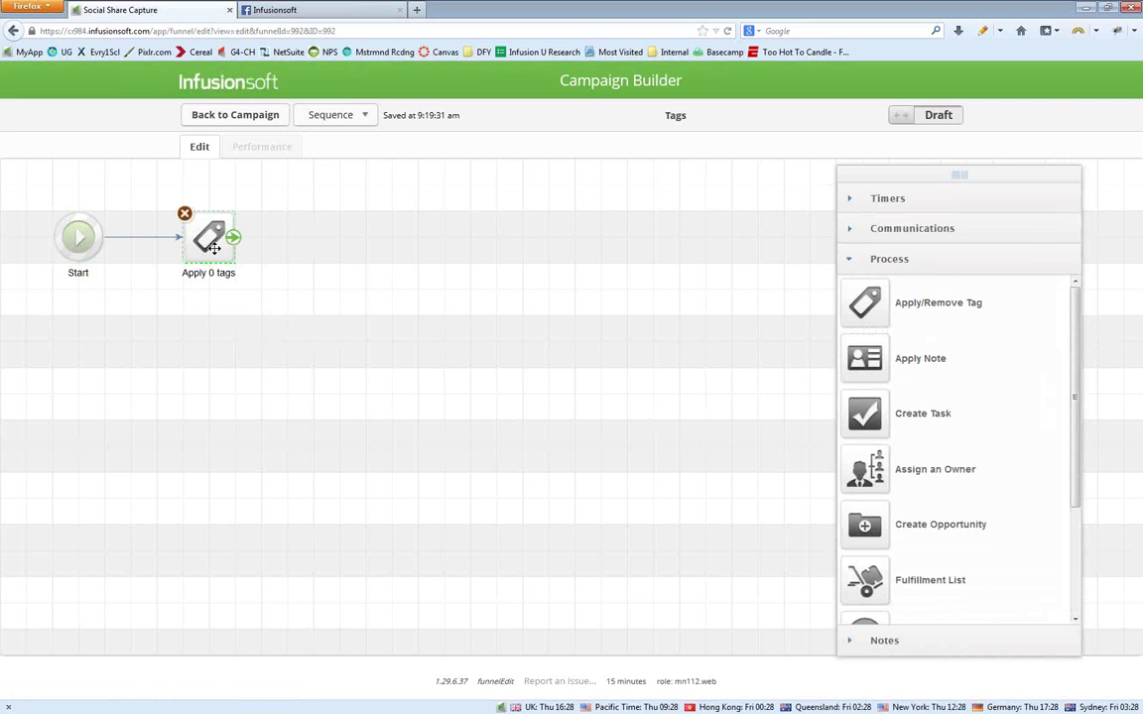
pyautogui.click(220, 113)
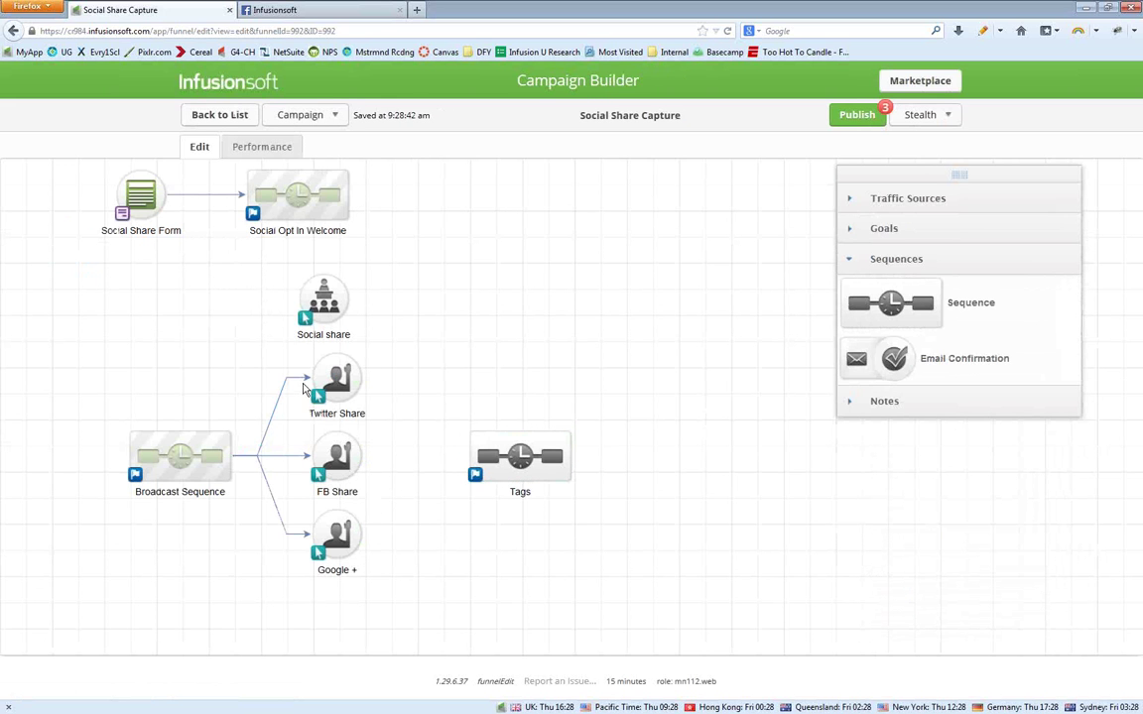
# - Connect the Twitter Share goal to the Tags sequence
pyautogui.moveTo(497, 439)
pyautogui.moveTo(361, 381)
pyautogui.moveTo(361, 381); pyautogui.dragTo(511, 455)
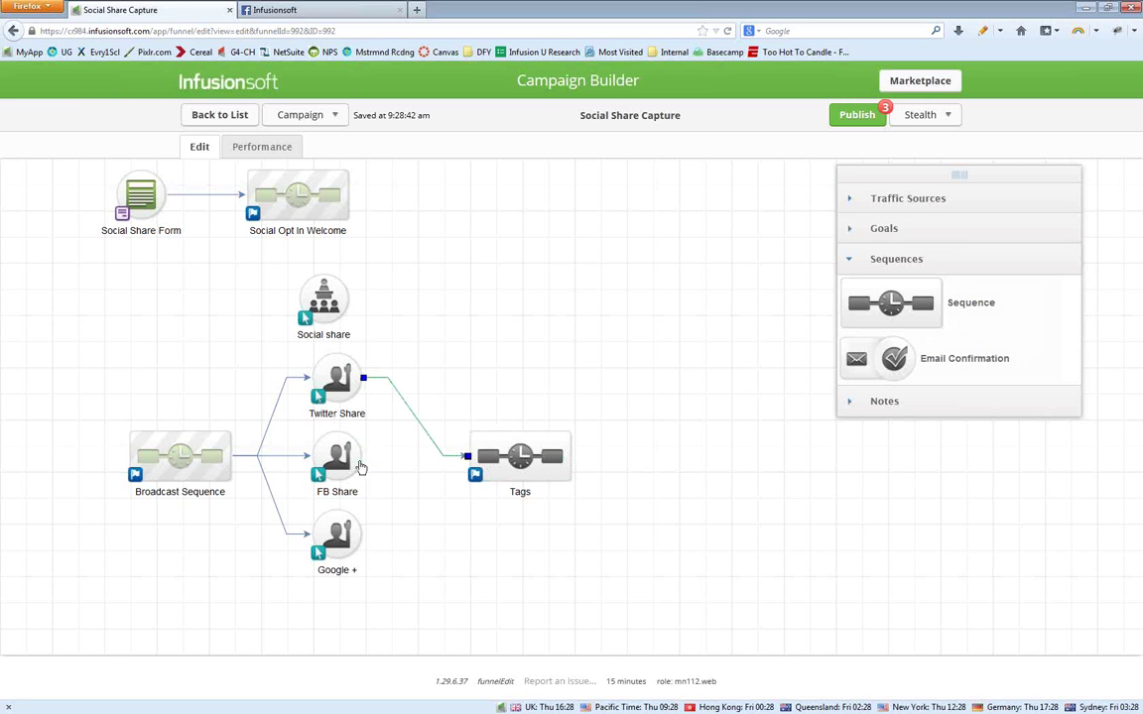
# - Connect the FB Share and Google + goals to the Tags sequence
pyautogui.moveTo(362, 457); pyautogui.dragTo(501, 459)
pyautogui.moveTo(361, 535); pyautogui.dragTo(510, 456)
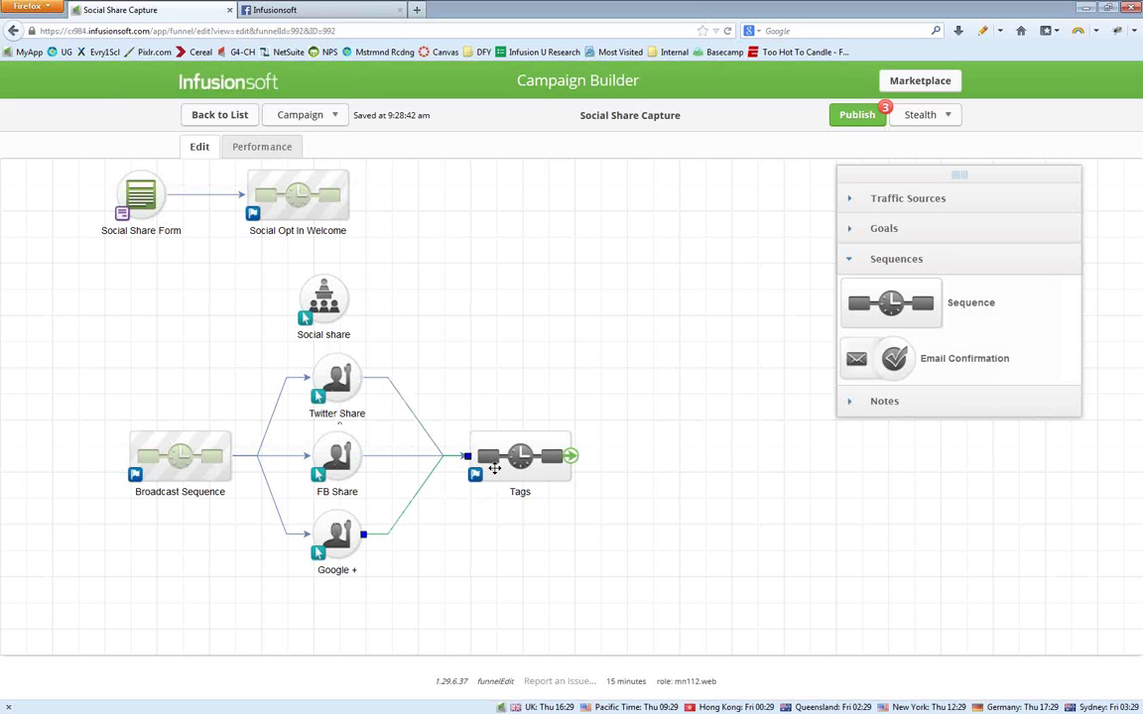
# - Set the Twitter Share goal to trigger on the Tweet link in the MM Broadcast email and return to the campaign
pyautogui.doubleClick(337, 385)
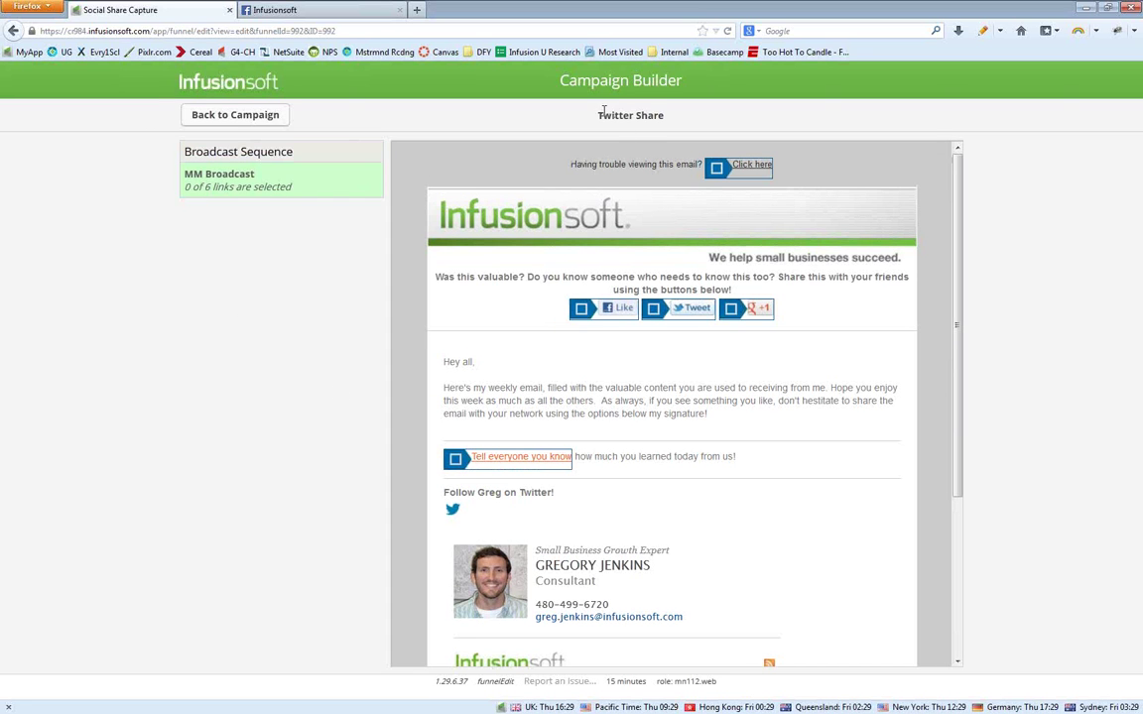
pyautogui.click(678, 309)
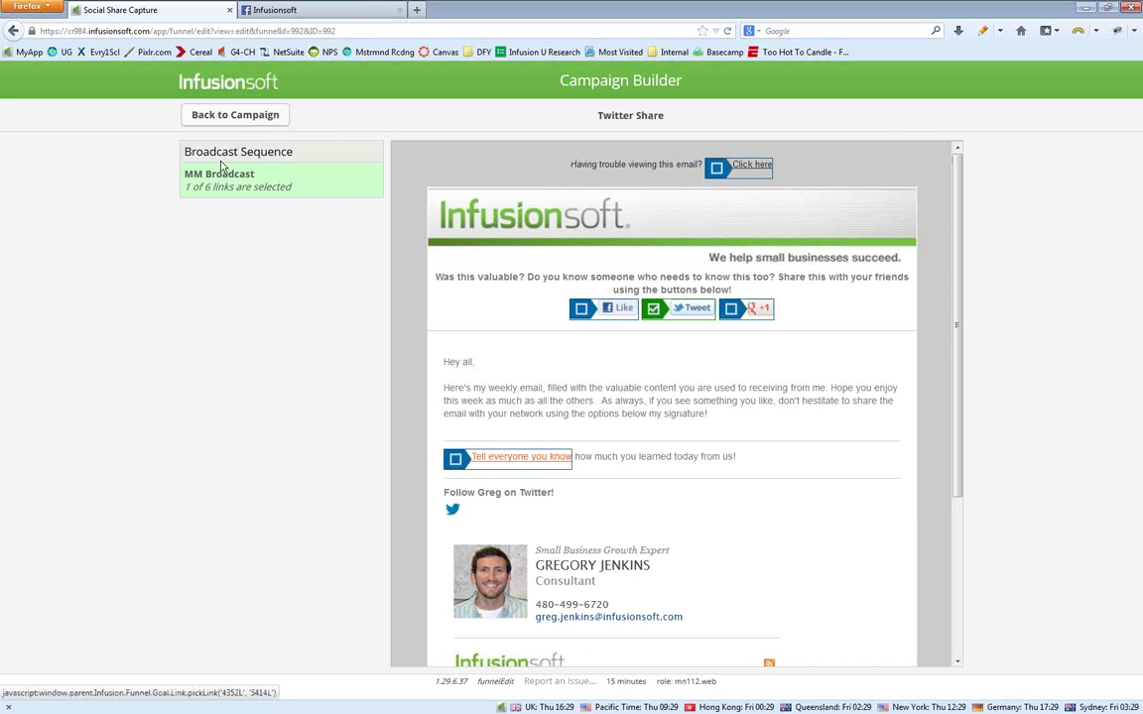
pyautogui.click(235, 117)
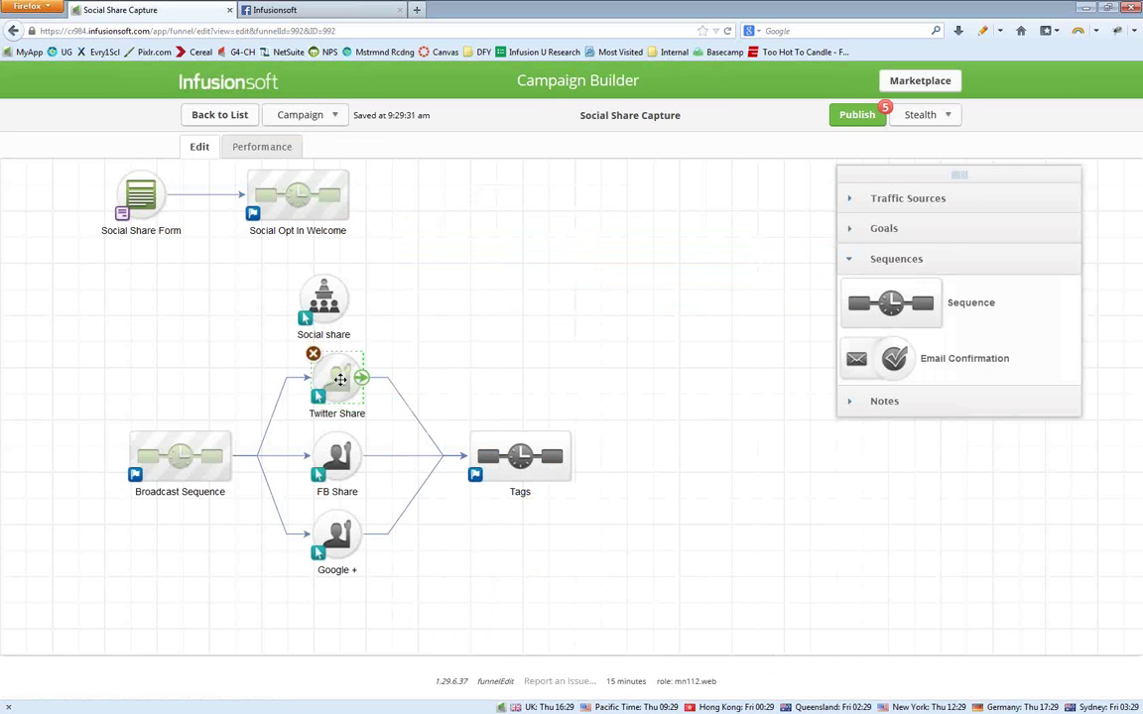
pyautogui.moveTo(361, 377); pyautogui.dragTo(525, 454)
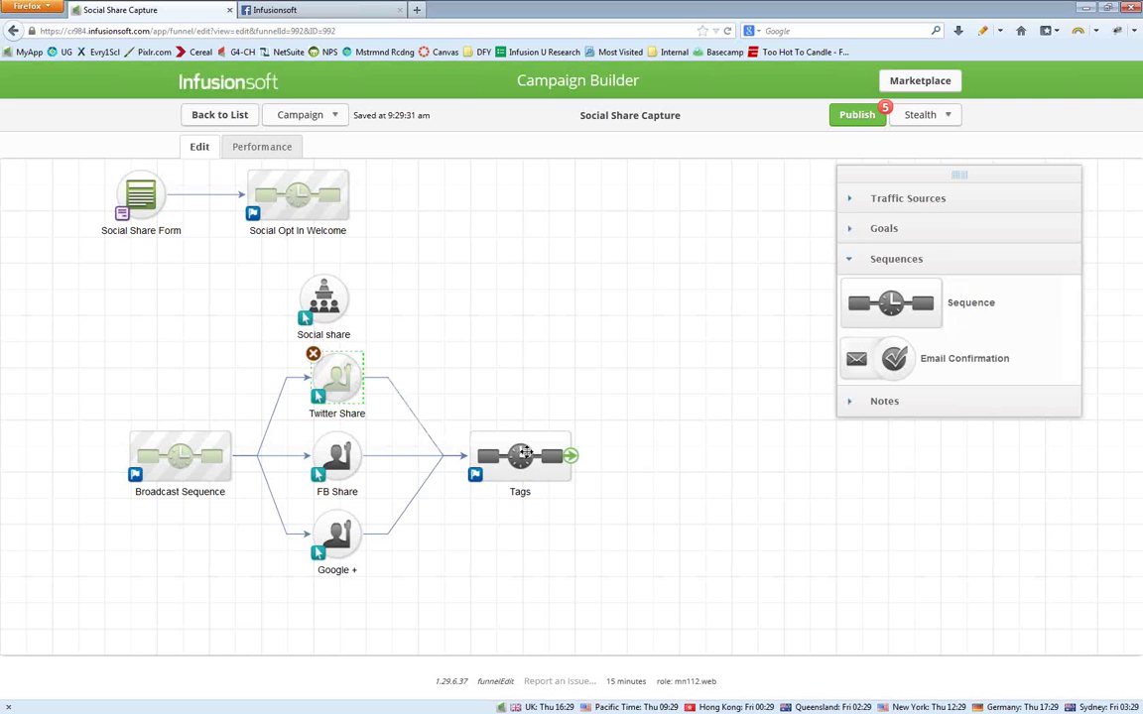
# - Set the FB Share goal to trigger on the Facebook Like link in the MM Broadcast email and return to the campaign
pyautogui.doubleClick(338, 462)
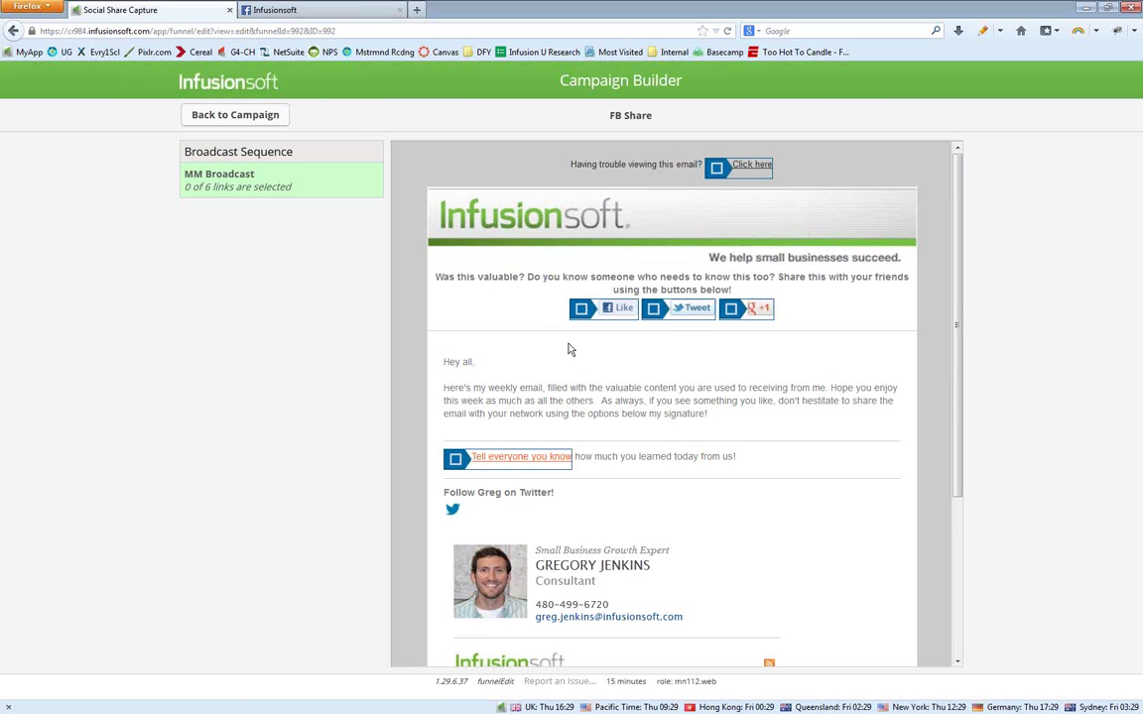
pyautogui.click(581, 309)
pyautogui.click(236, 117)
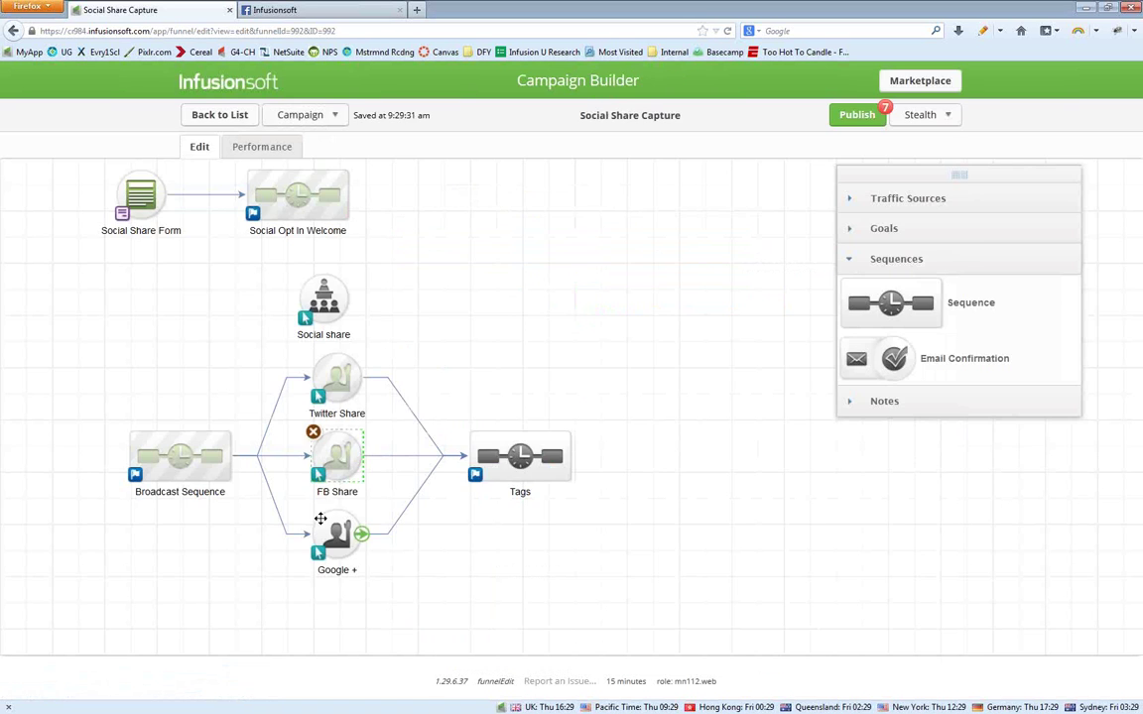
# - Set the Google + goal to trigger on the +1 link in the MM Broadcast email and return to the campaign
pyautogui.doubleClick(342, 525)
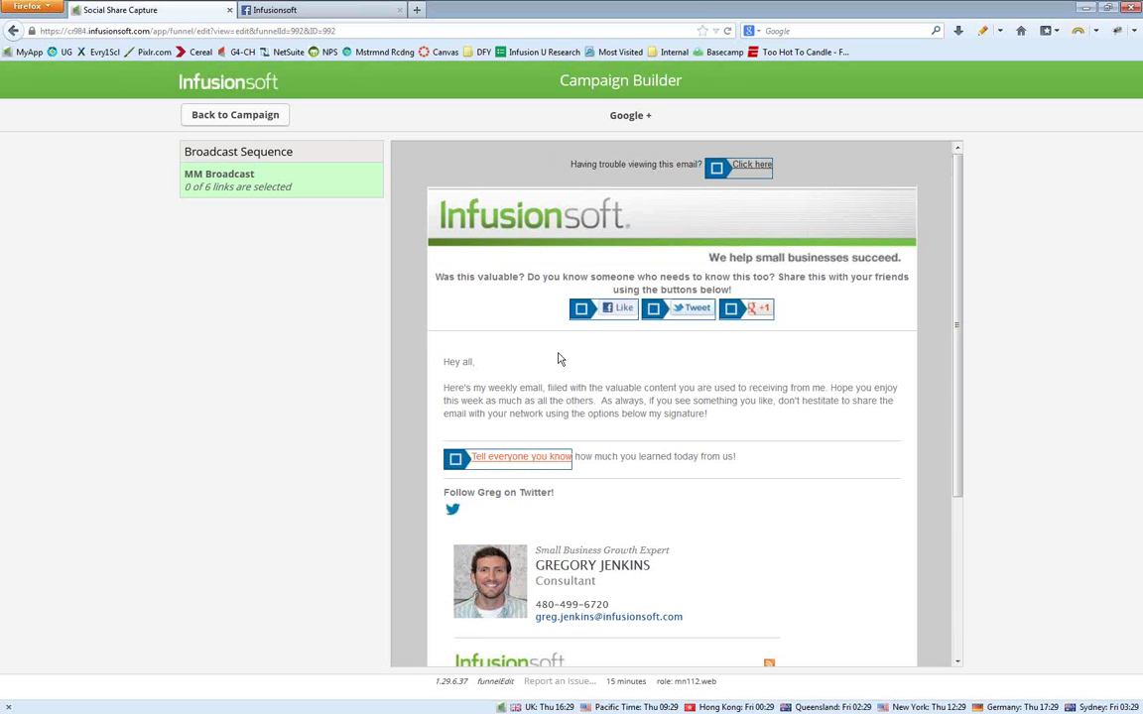
pyautogui.click(731, 309)
pyautogui.click(238, 115)
pyautogui.moveTo(385, 606); pyautogui.dragTo(495, 477)
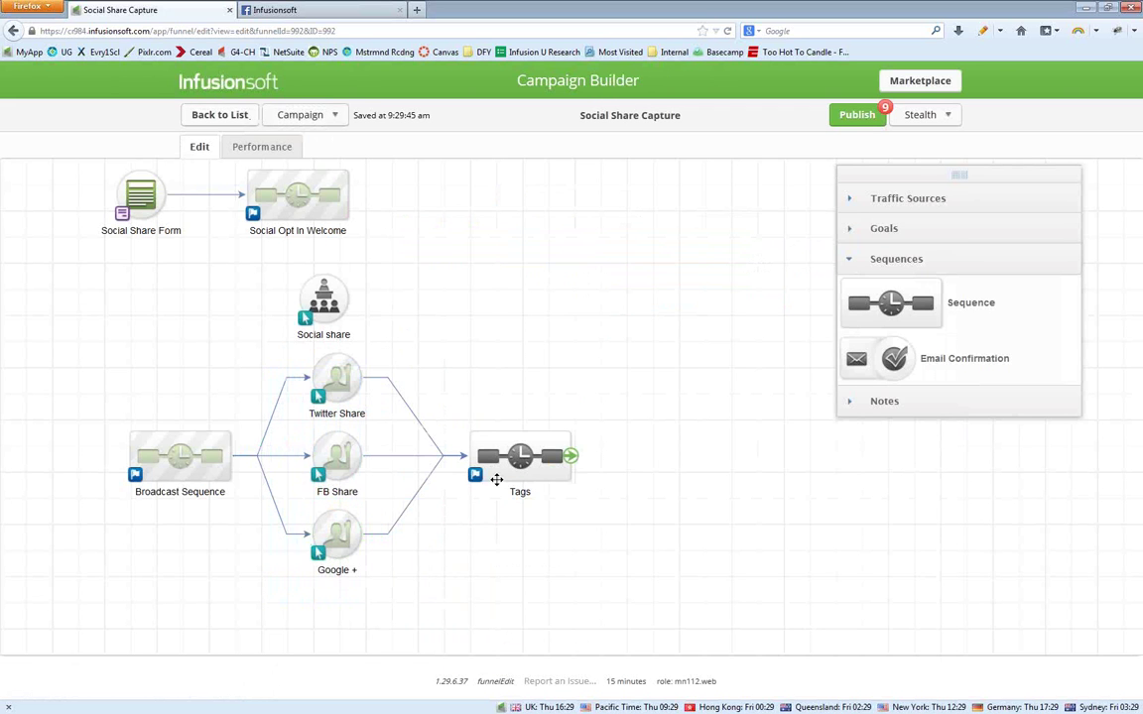
# - Delete the connections from the FB Share and Google + goals to the Tags sequence
pyautogui.click(542, 438)
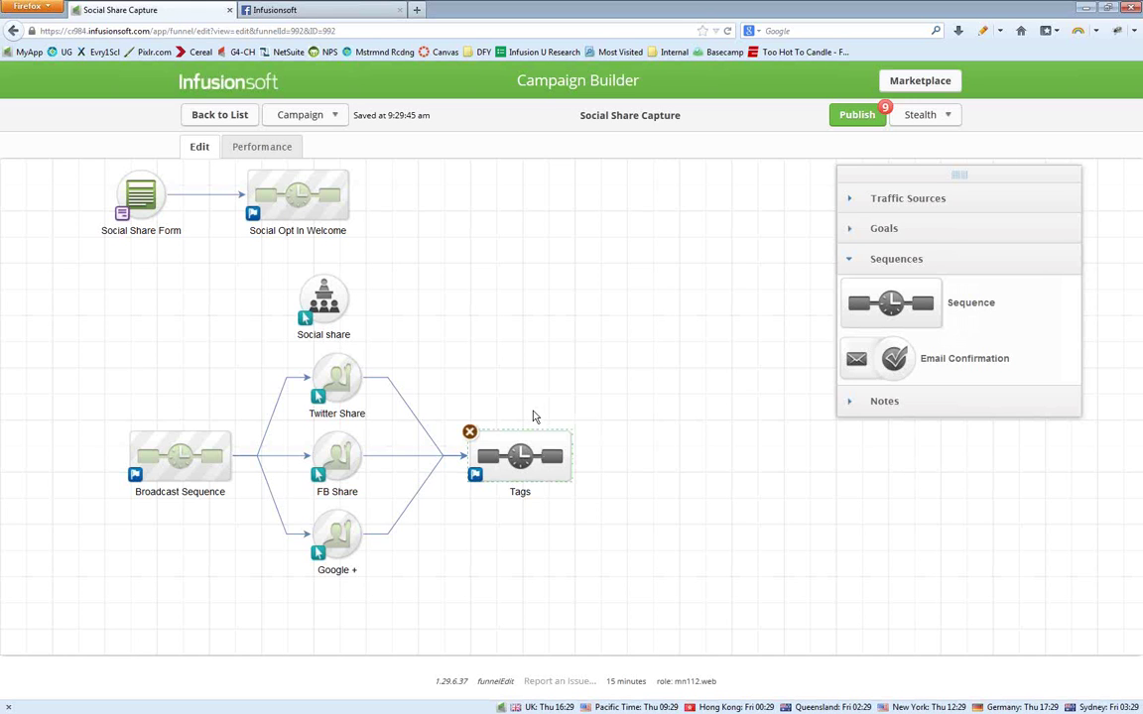
pyautogui.click(346, 444)
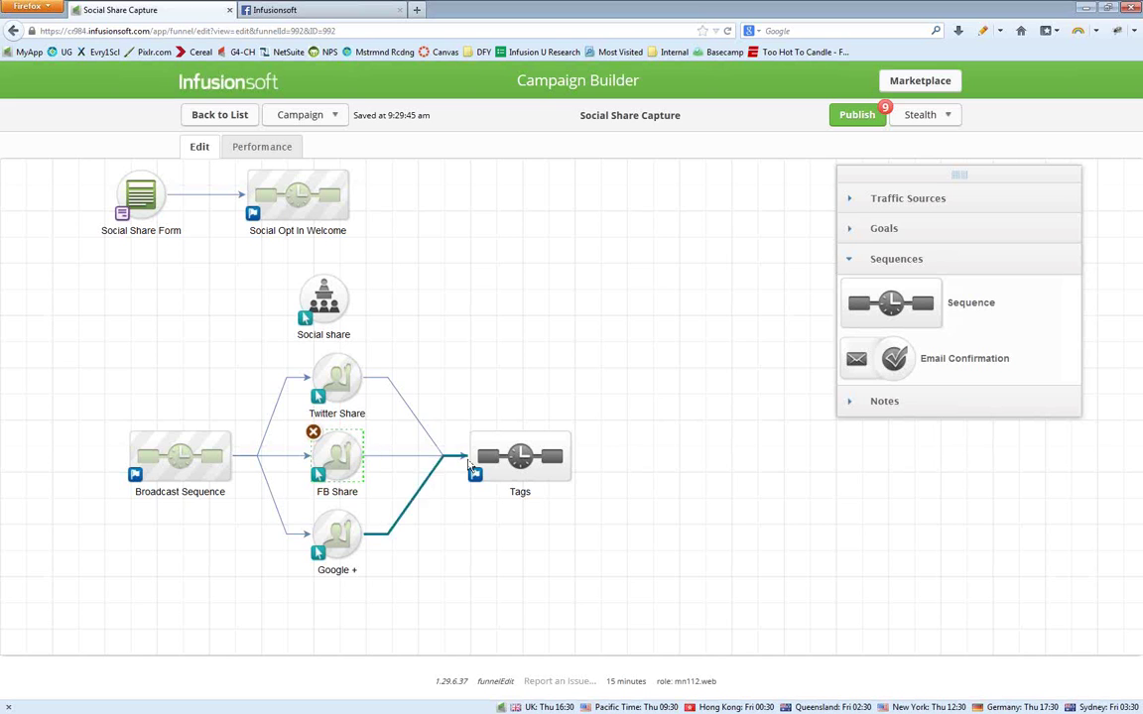
pyautogui.moveTo(361, 456); pyautogui.dragTo(404, 465)
pyautogui.press('Delete')
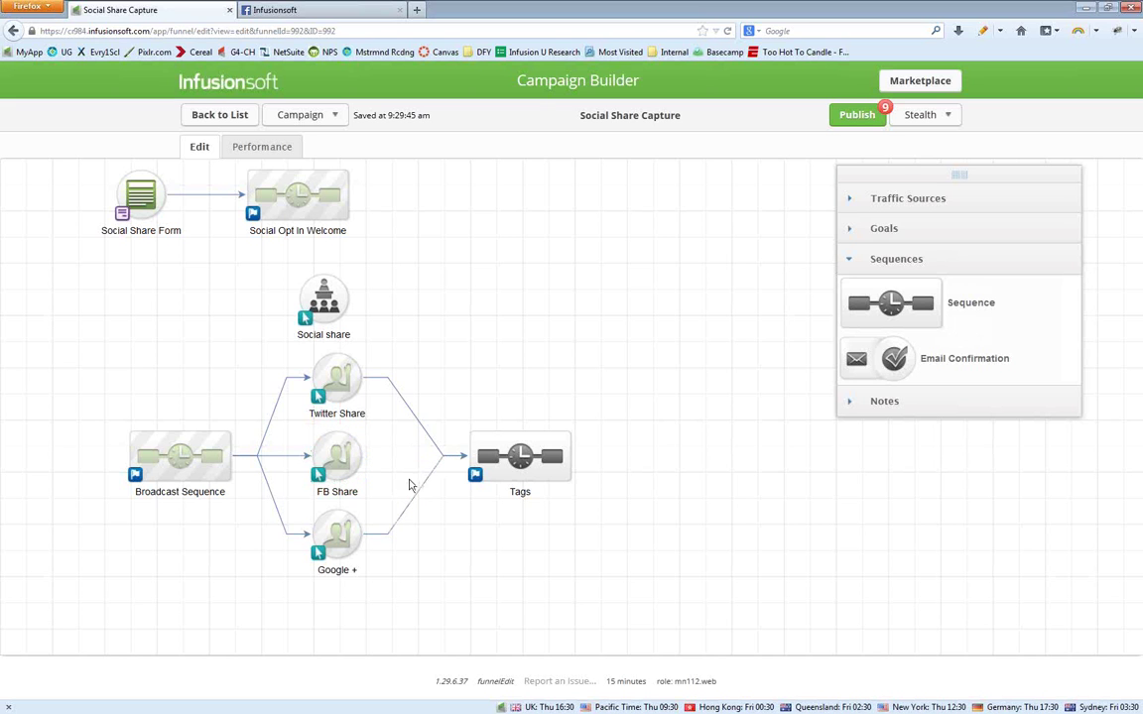
pyautogui.click(418, 492)
pyautogui.press('Delete')
# - Move the Tags sequence level with Twitter Share and rename it "Tag Social promoter + Twitter user"
pyautogui.moveTo(523, 459); pyautogui.dragTo(496, 412)
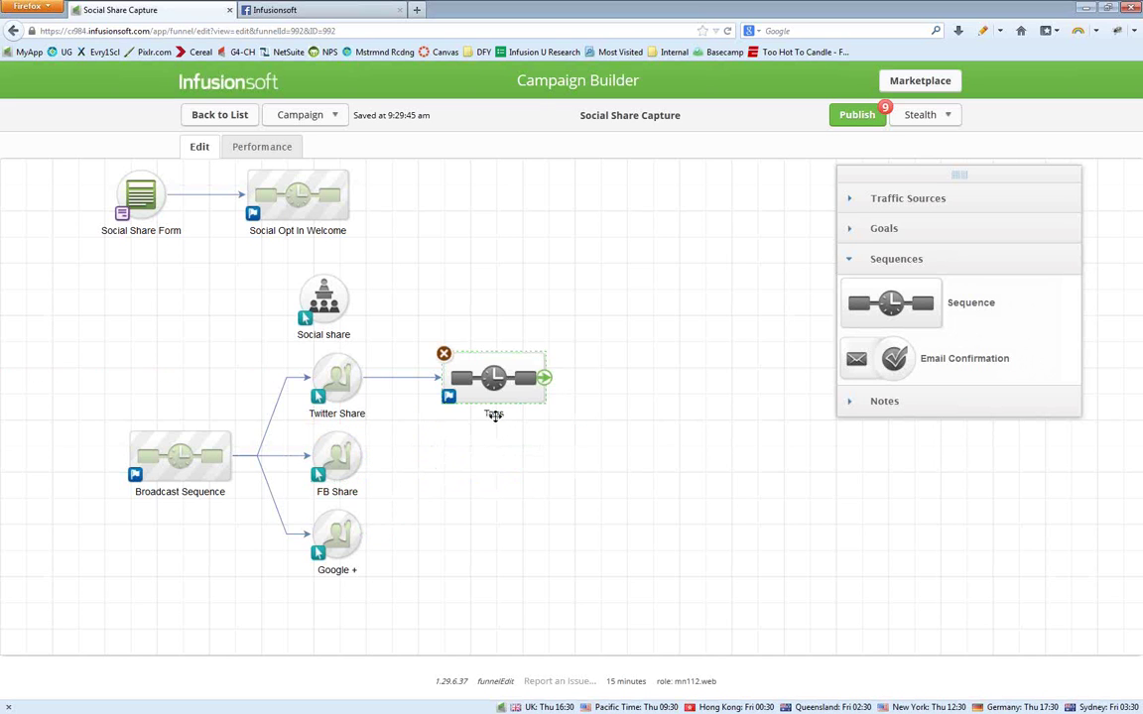
pyautogui.click(497, 415)
pyautogui.click(526, 417)
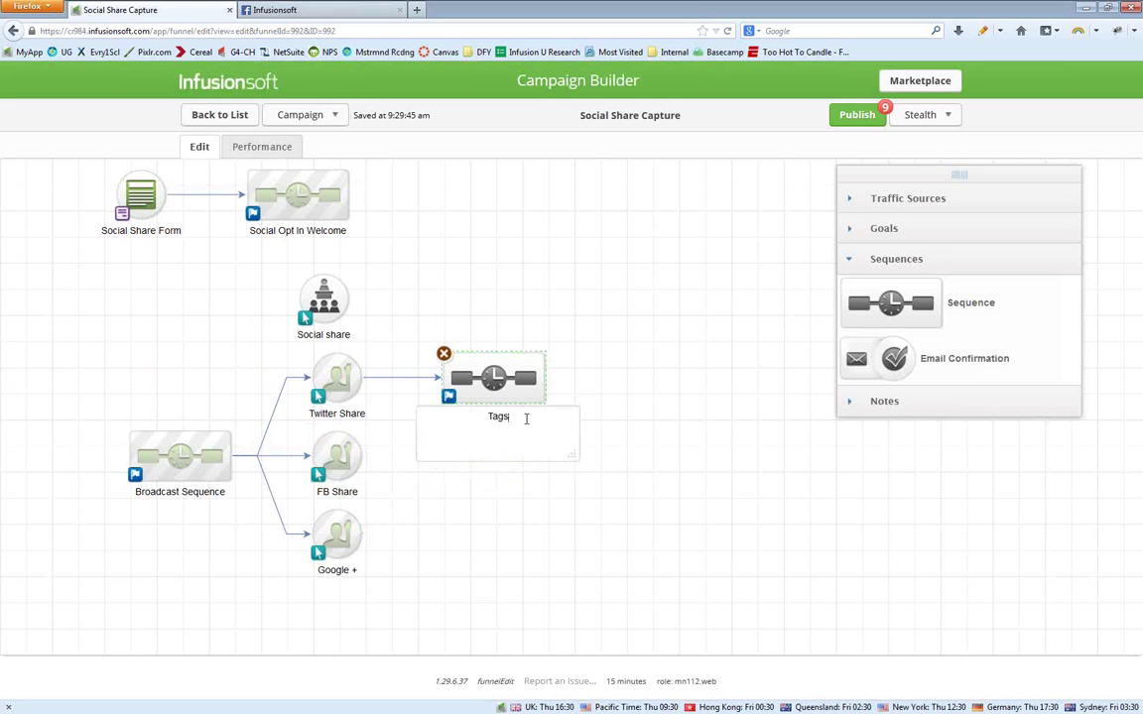
pyautogui.press('BackSpace')
pyautogui.write('Sp')
pyautogui.press('BackSpace')
pyautogui.write('ocial promoter _ Twitter user')
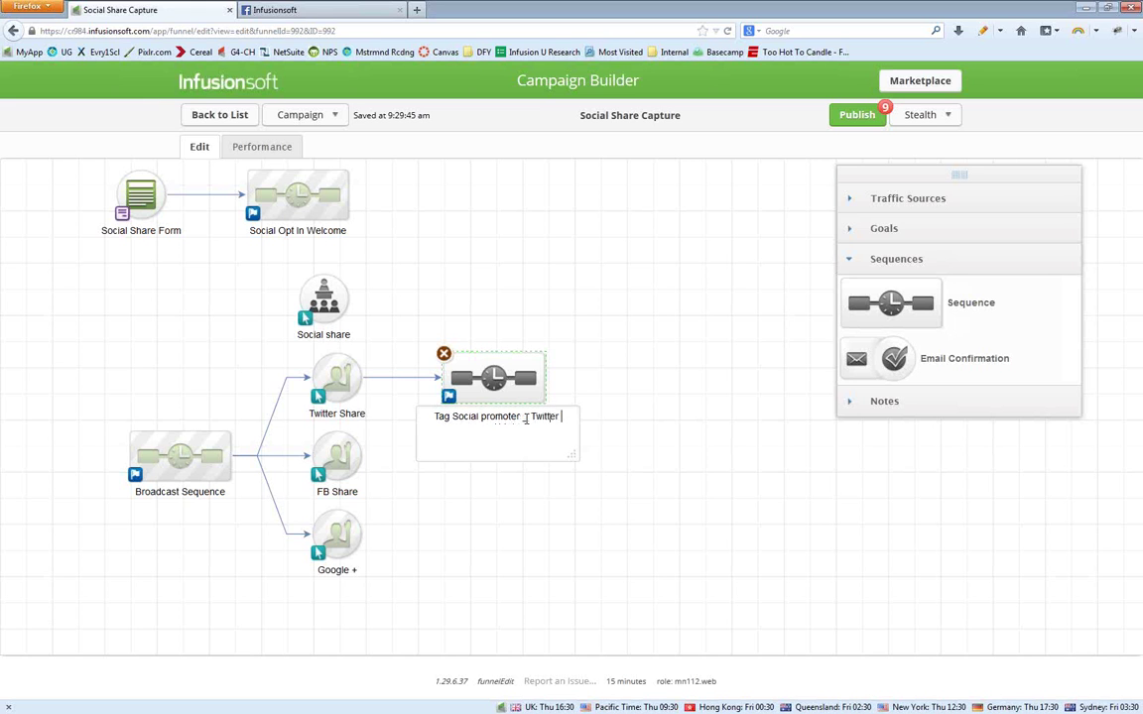
pyautogui.click(526, 419)
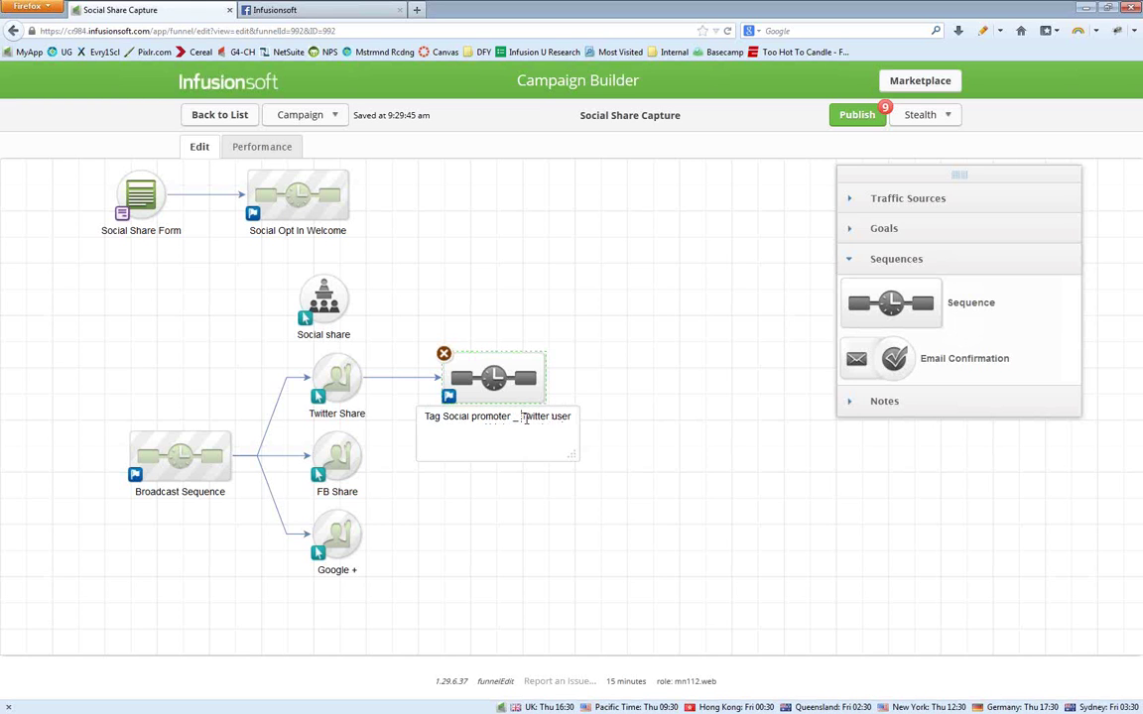
pyautogui.press('BackSpace')
pyautogui.write('+')
pyautogui.click(453, 460)
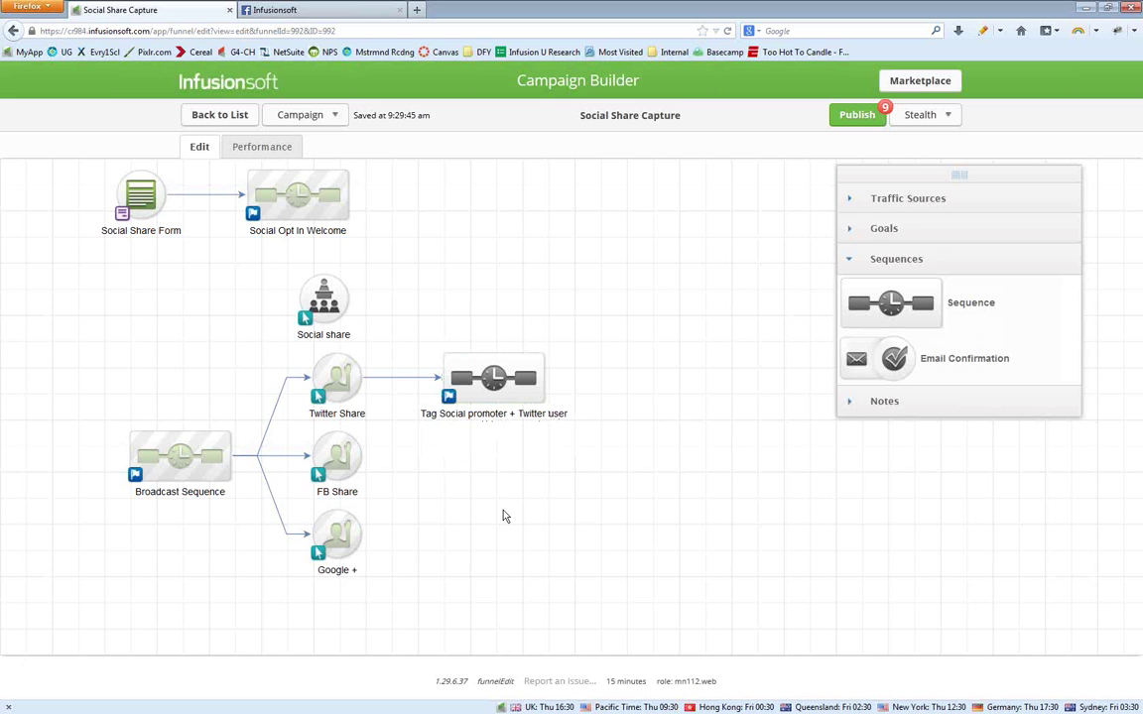
# - Duplicate the Twitter tagging sequence beside FB Share, connected to that goal, and name the copy "Tag Social promoter + Facebook user"
pyautogui.moveTo(468, 387); pyautogui.dragTo(501, 481)
pyautogui.click(502, 489)
pyautogui.click(525, 496)
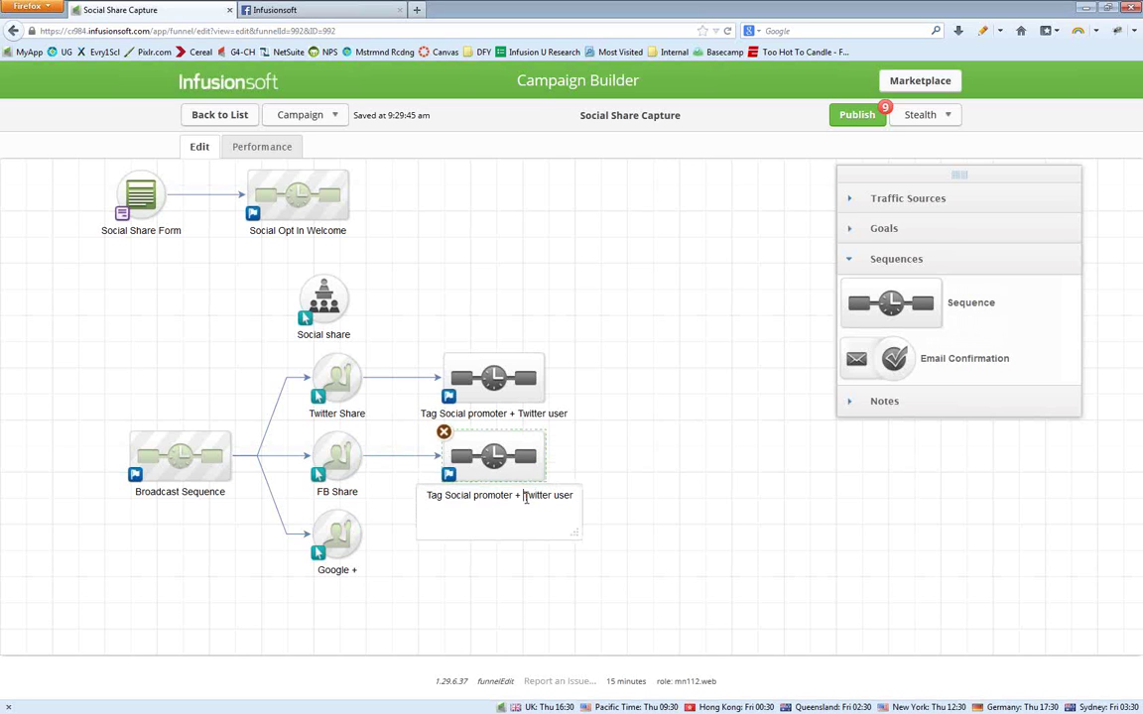
pyautogui.doubleClick(525, 496)
pyautogui.write('Facebook')
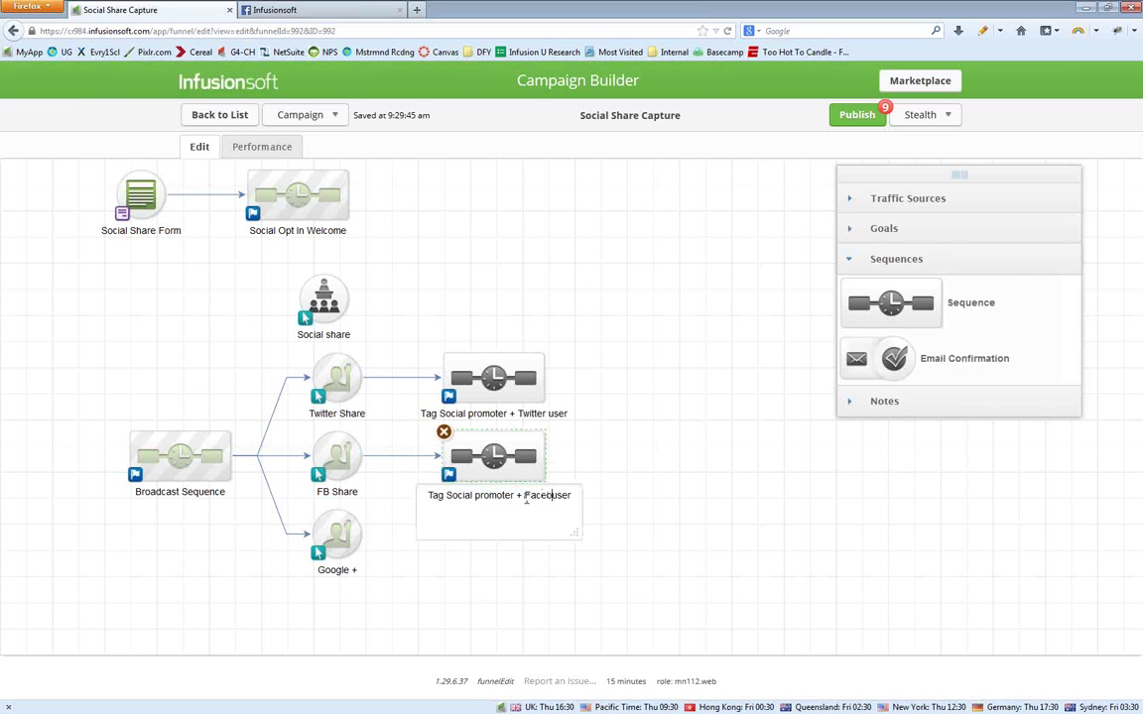
pyautogui.click(612, 472)
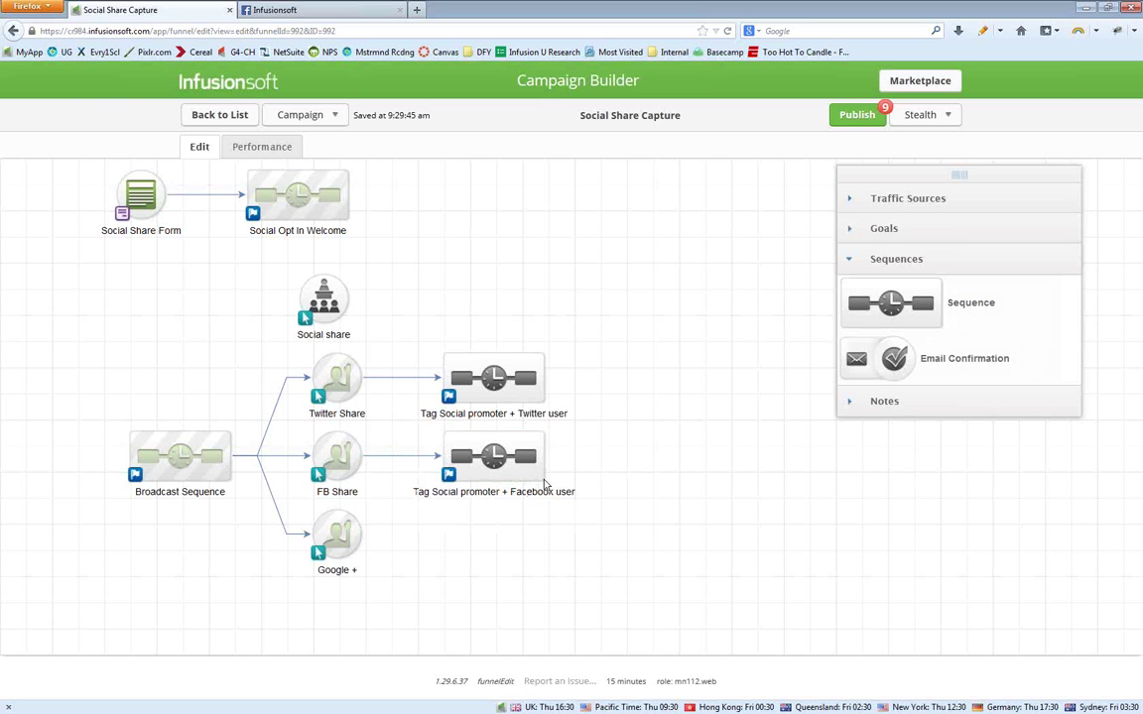
# - Check the contents of the copied Facebook user tagging sequence and return to the campaign canvas
pyautogui.click(510, 464)
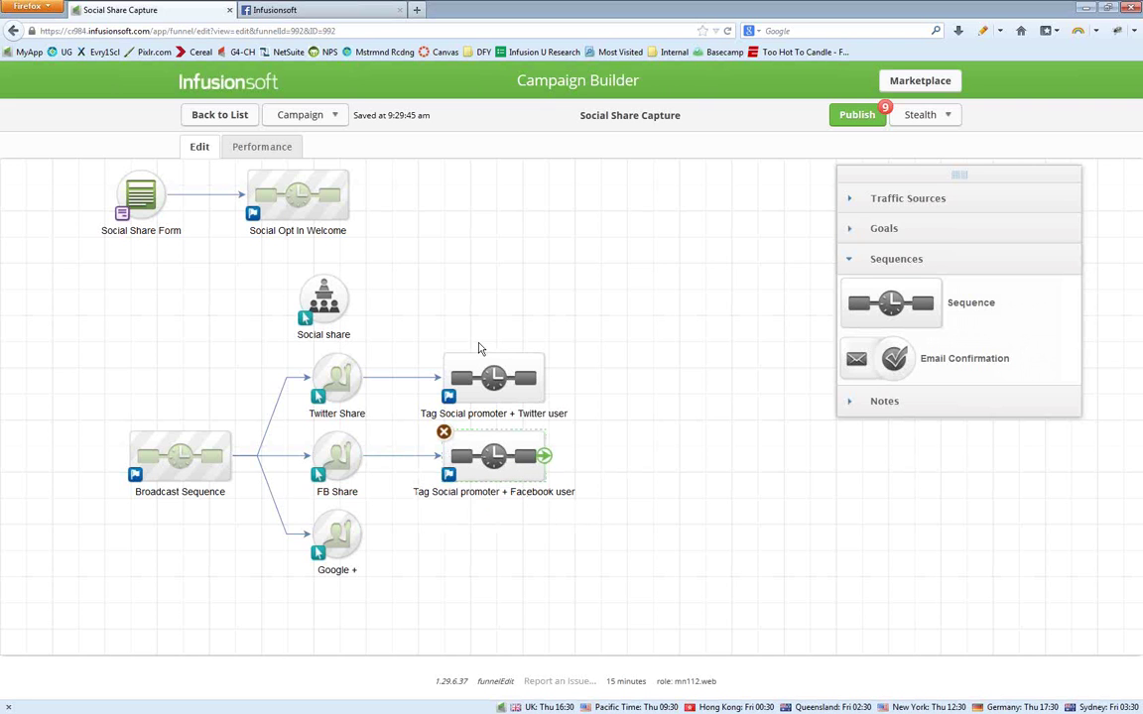
pyautogui.doubleClick(495, 452)
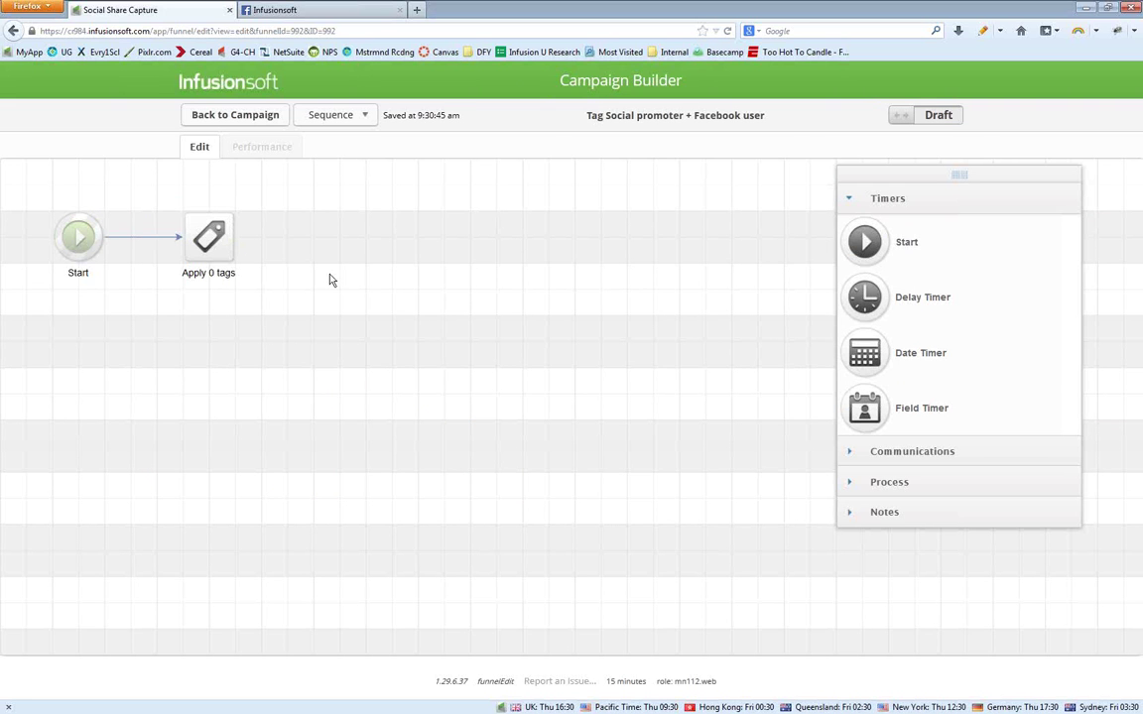
pyautogui.click(248, 115)
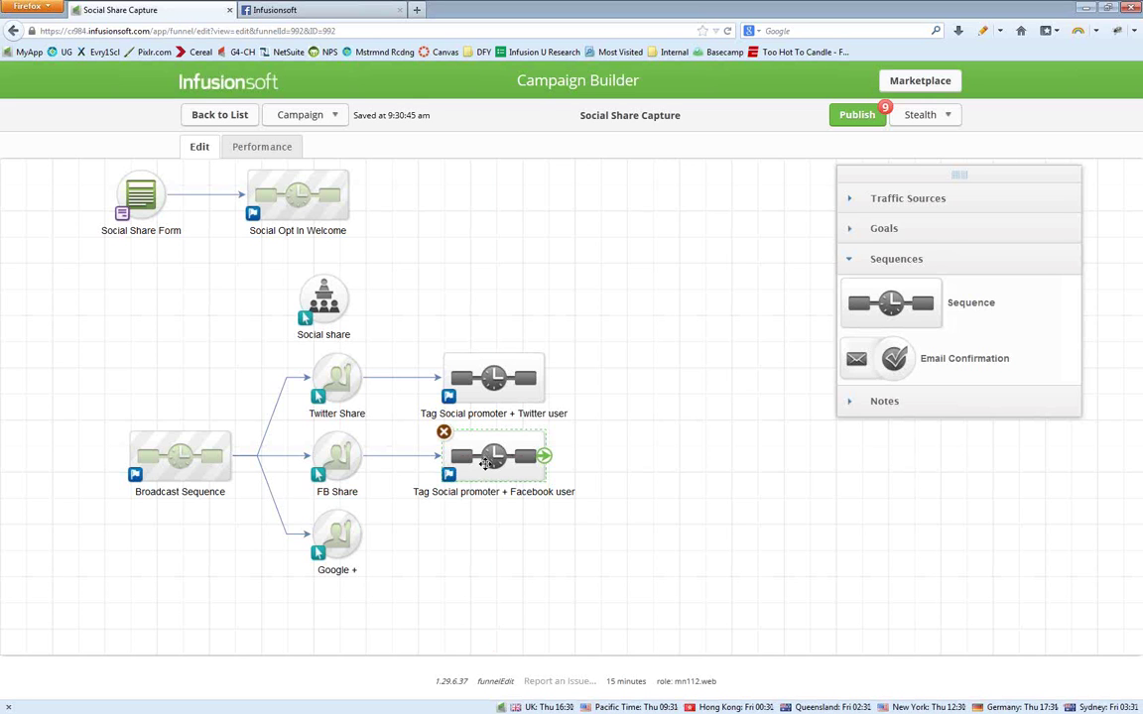
# - Duplicate the Facebook tagging sequence beside Google +, connect that goal to it, and name the copy "Tag Social promoter + G+ user"
pyautogui.moveTo(486, 459); pyautogui.dragTo(486, 563)
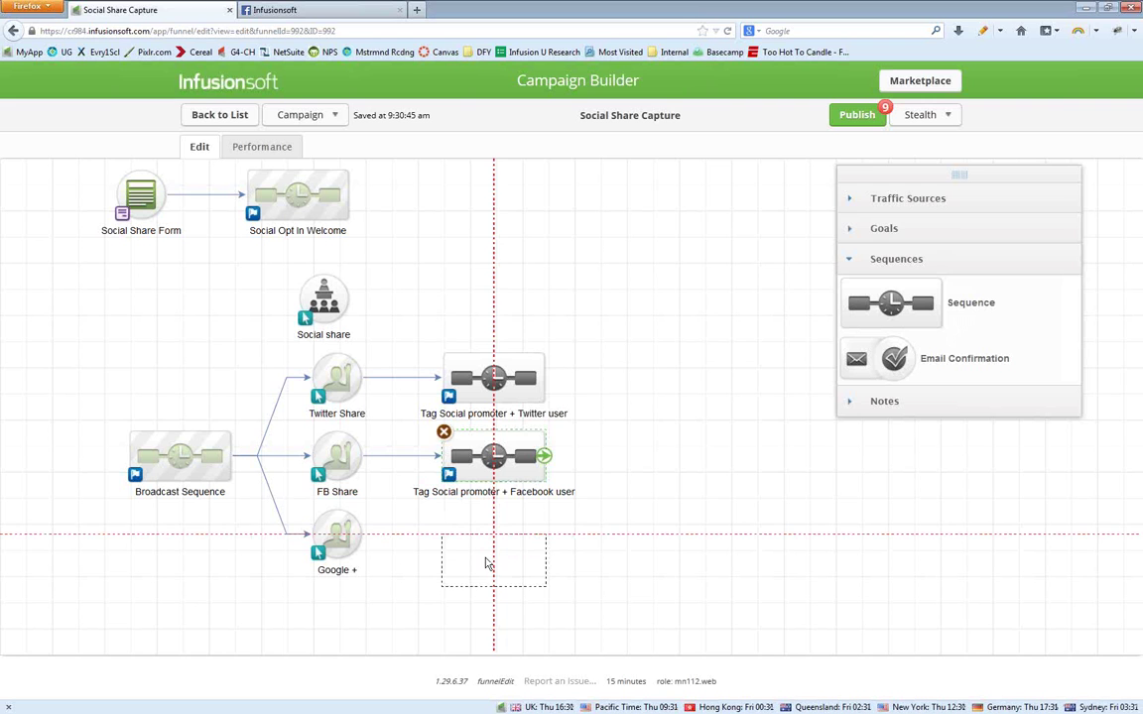
pyautogui.moveTo(486, 564); pyautogui.dragTo(486, 563)
pyautogui.moveTo(365, 539); pyautogui.dragTo(469, 536)
pyautogui.click(513, 571)
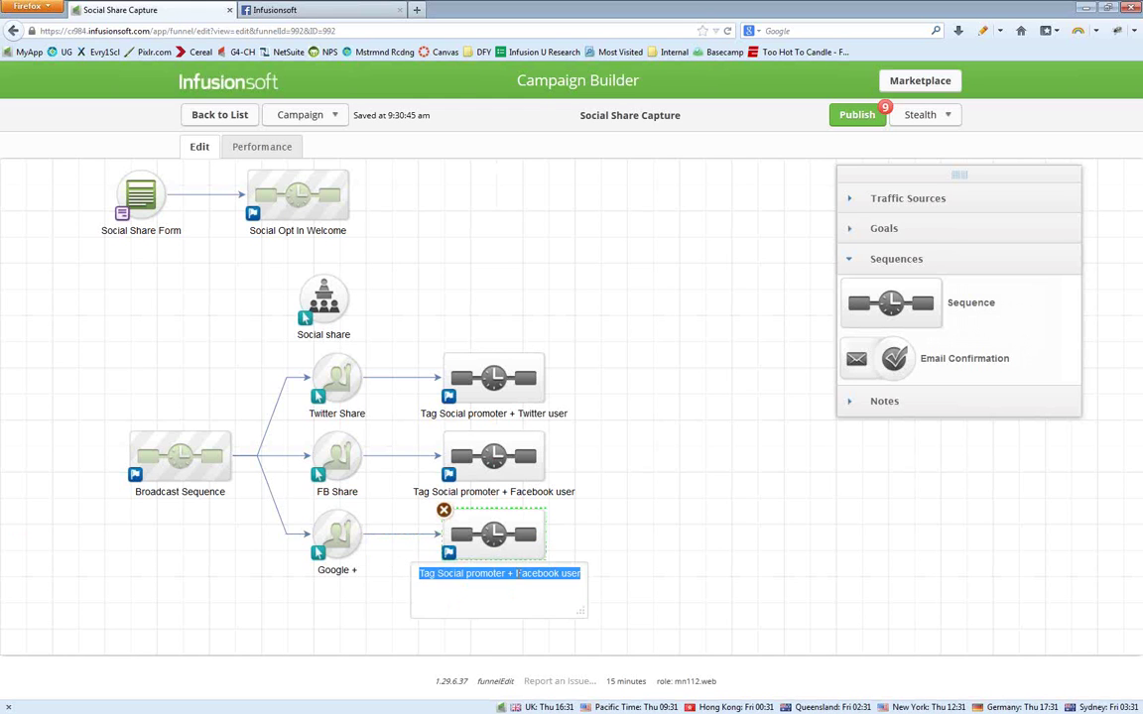
pyautogui.click(516, 573)
pyautogui.doubleClick(516, 574)
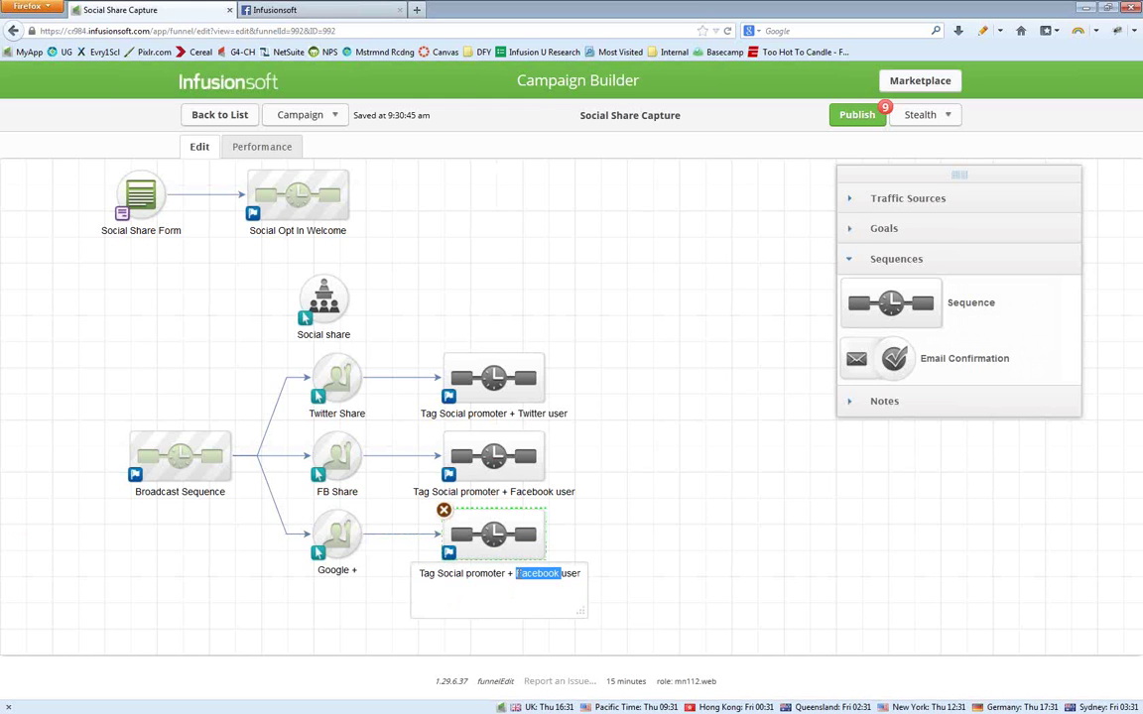
pyautogui.write('G+')
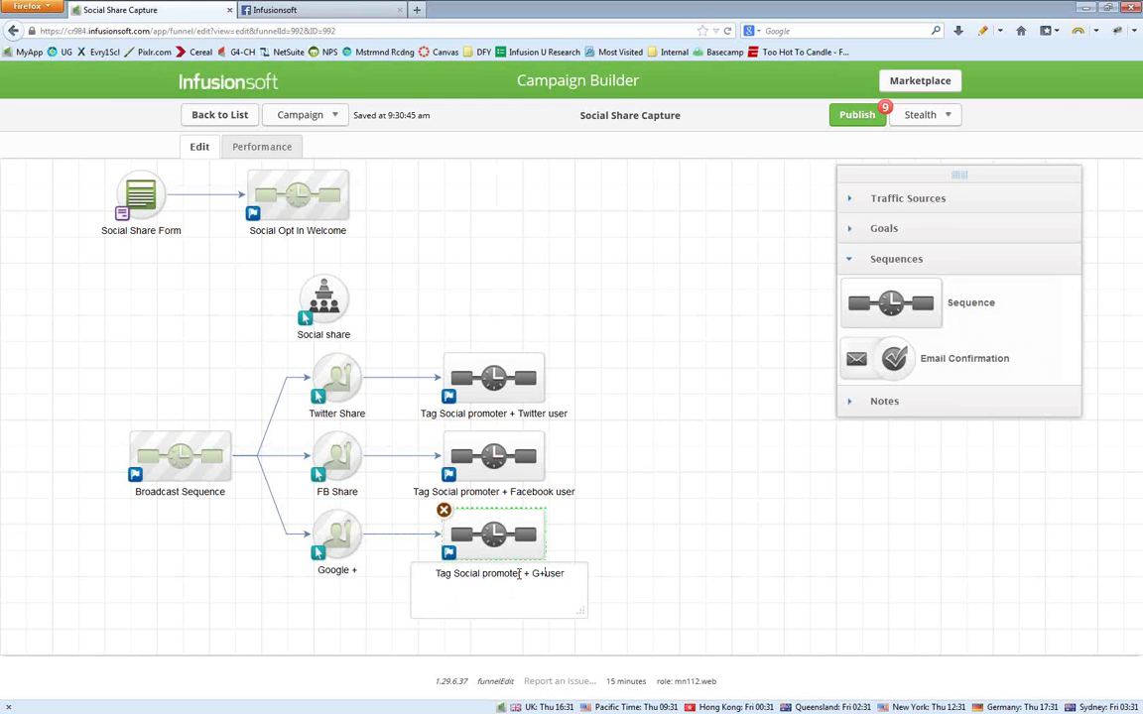
pyautogui.click(640, 562)
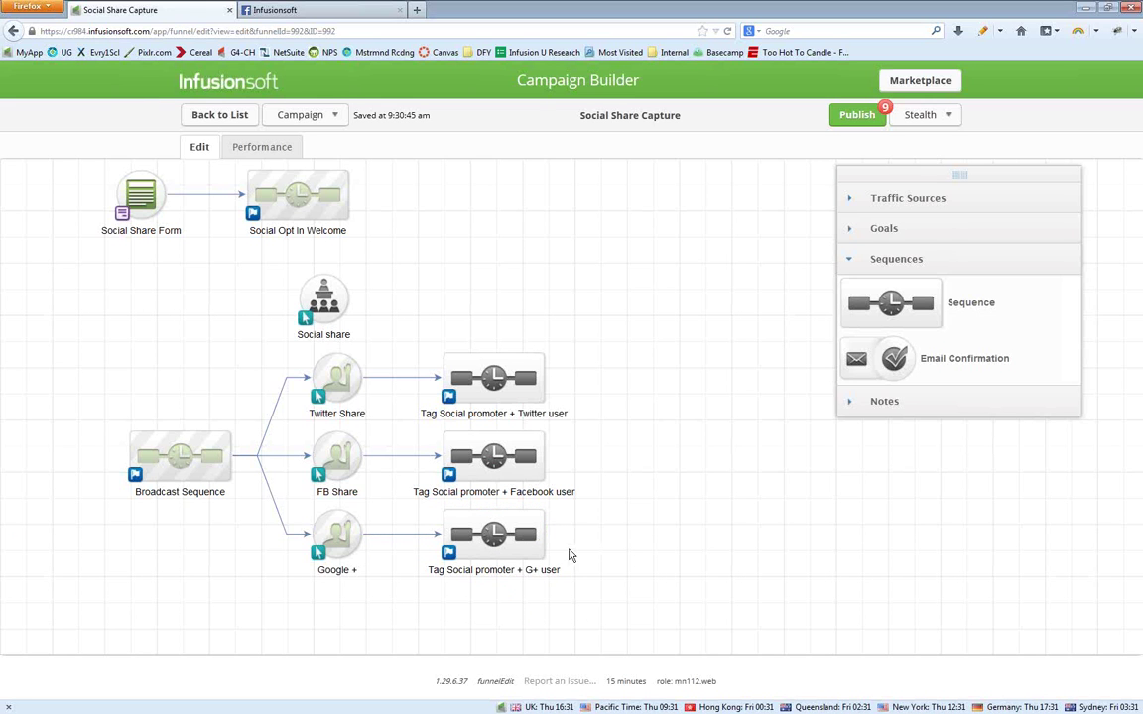
# - Inside the G+ user tagging sequence, duplicate the Start timer and its connected tag process below the originals
pyautogui.moveTo(522, 534)
pyautogui.doubleClick(518, 541)
pyautogui.moveTo(320, 317); pyautogui.dragTo(82, 341)
pyautogui.click(140, 508)
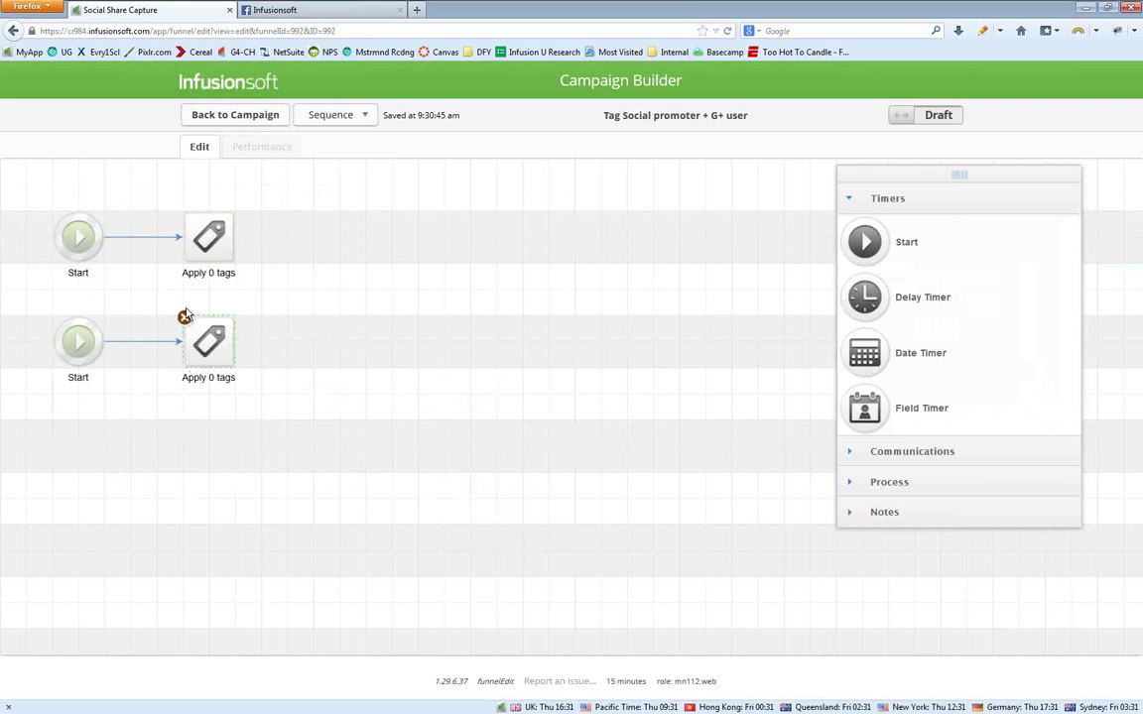
# - Delete the duplicated tag process and Start timer from the G+ user sequence and return to the campaign canvas
pyautogui.click(185, 319)
pyautogui.click(52, 319)
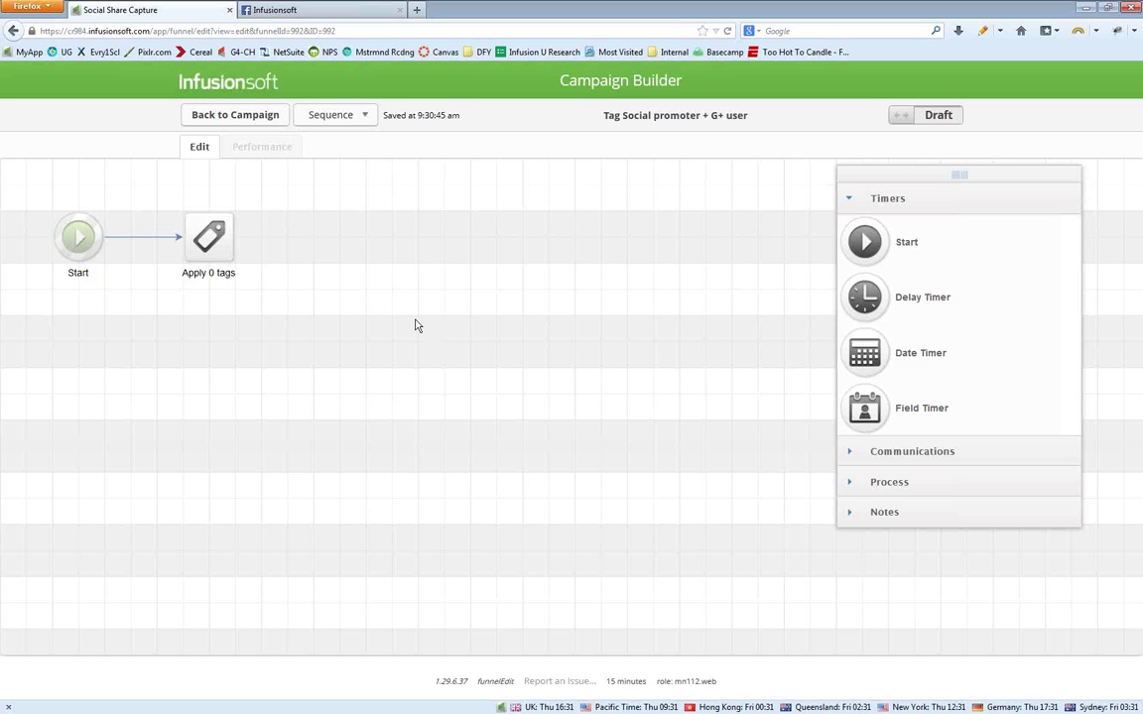
pyautogui.click(241, 115)
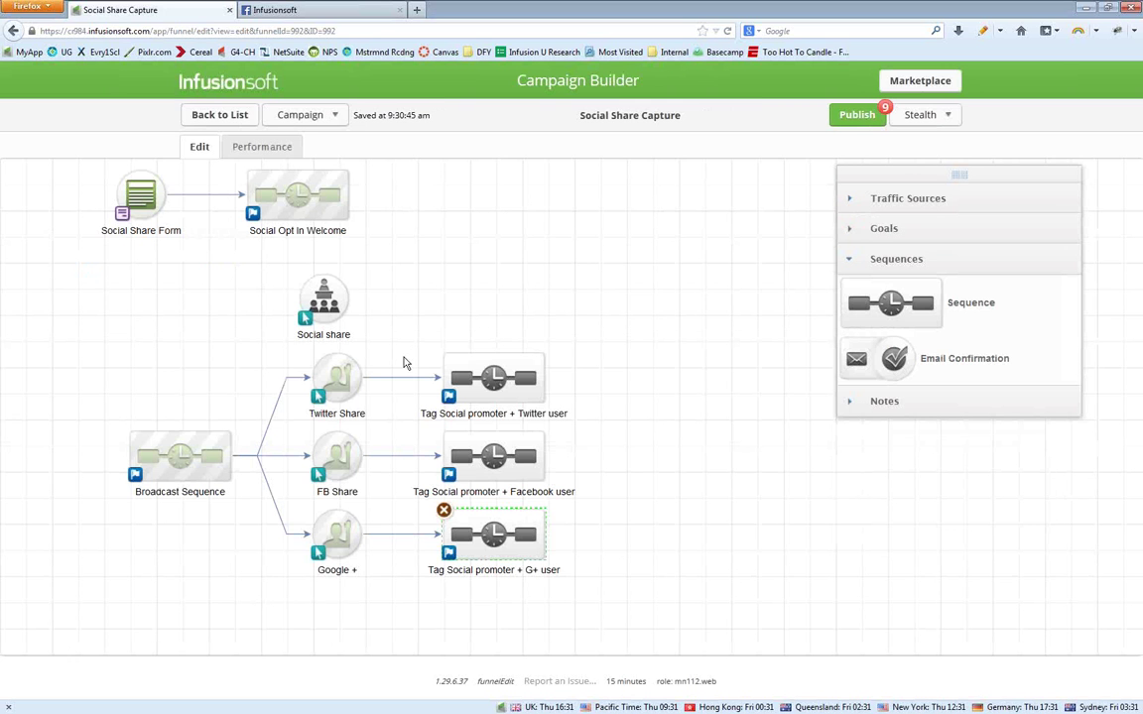
# - Duplicate Broadcast Sequence with its three share goals and three tagging sequences into the empty area beyond the originals
pyautogui.moveTo(628, 605); pyautogui.dragTo(97, 335)
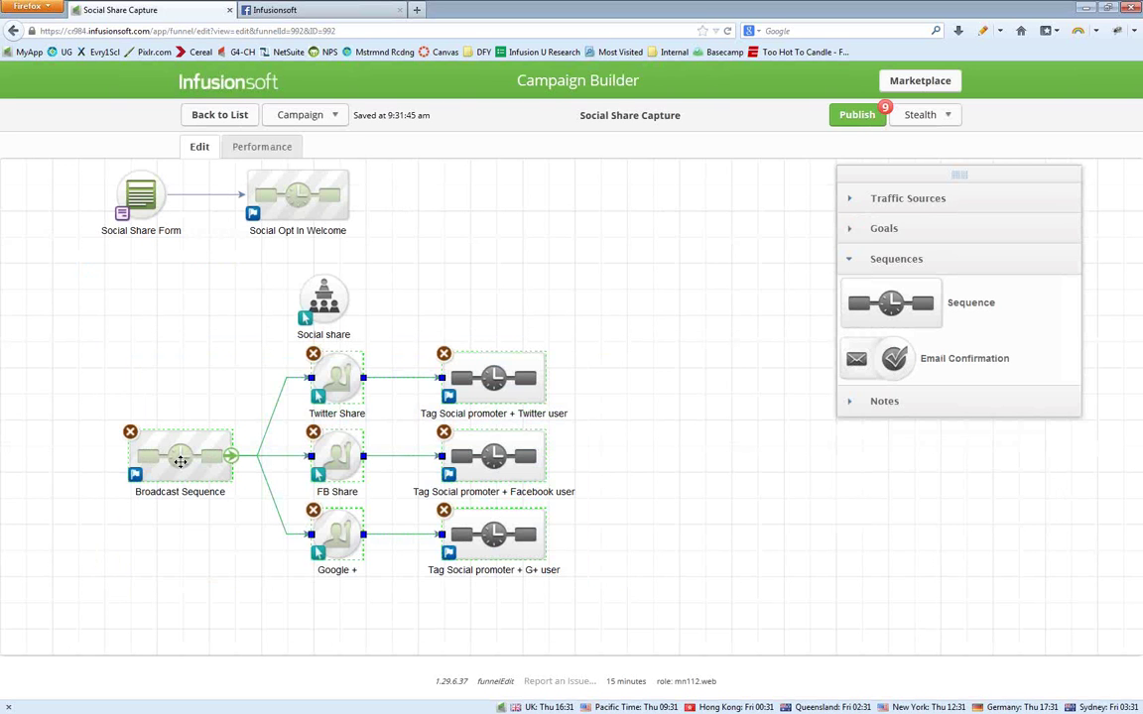
pyautogui.moveTo(181, 460); pyautogui.dragTo(710, 517)
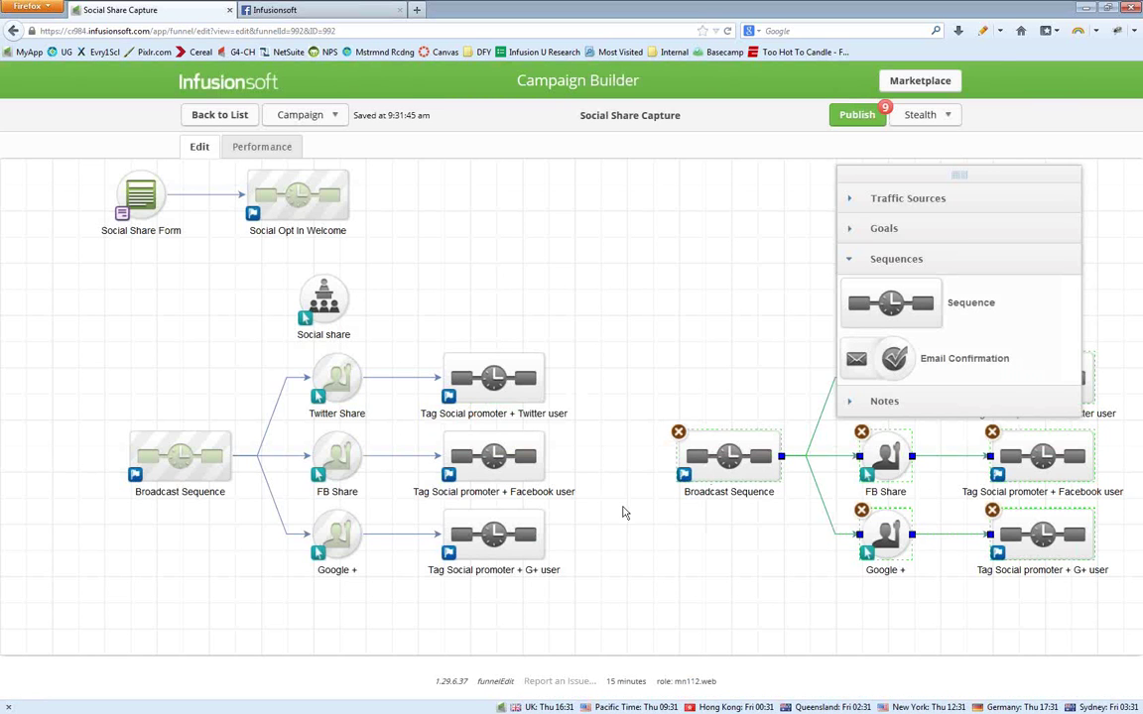
pyautogui.click(596, 481)
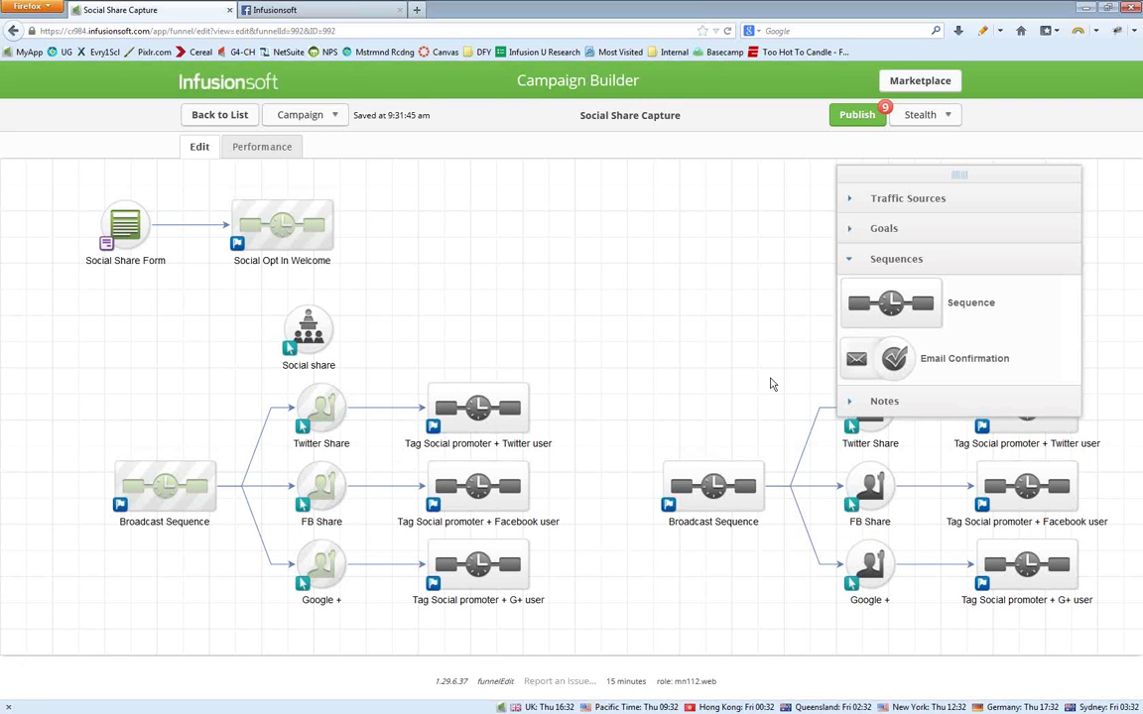
pyautogui.moveTo(667, 495); pyautogui.dragTo(377, 447)
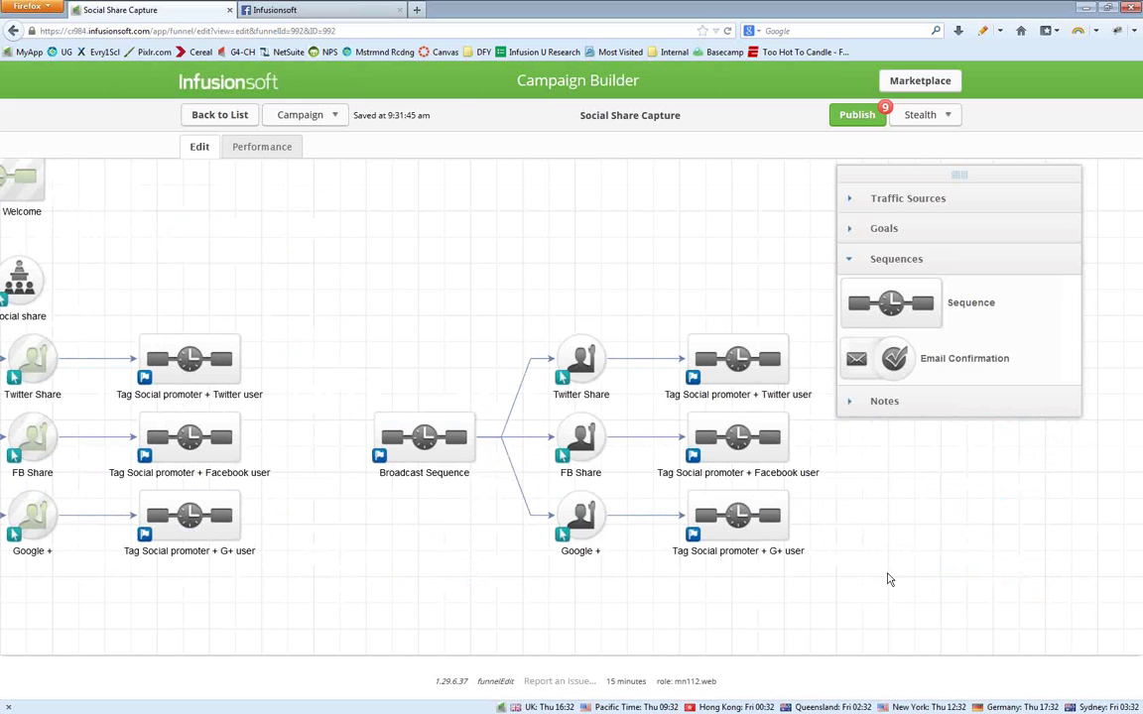
# - Move the copied broadcast group farther from the originals and add a new sequence in the gap after the original tagging sequences
pyautogui.moveTo(834, 574); pyautogui.dragTo(307, 268)
pyautogui.moveTo(427, 436); pyautogui.dragTo(663, 437)
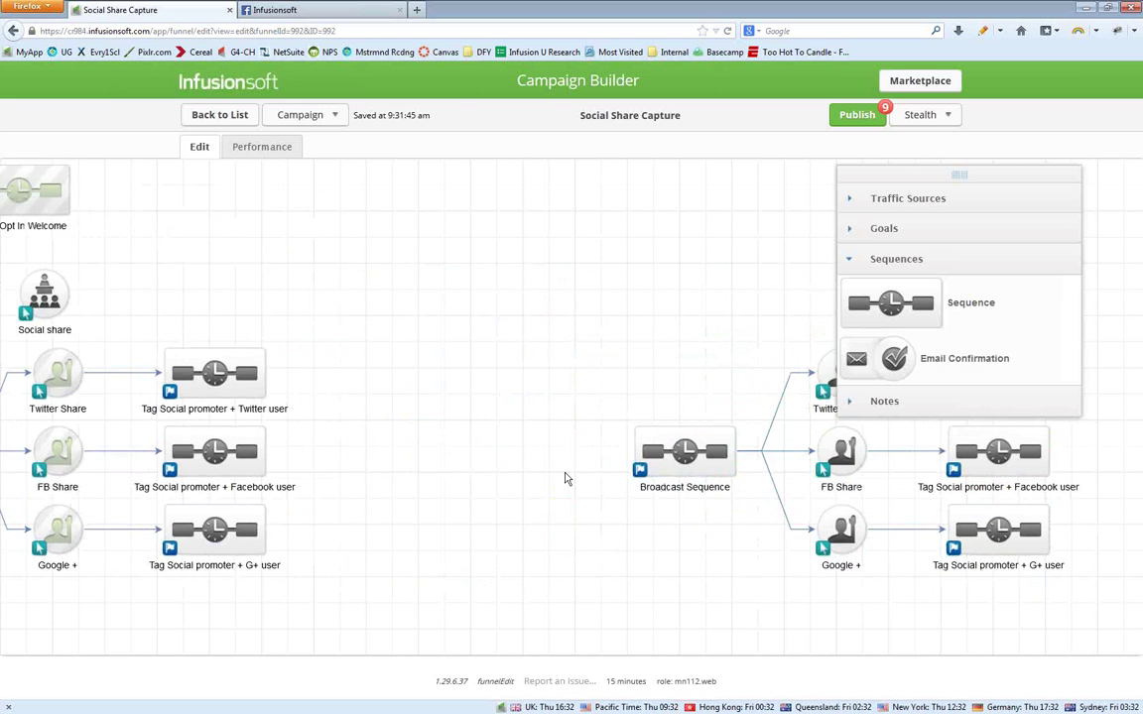
pyautogui.moveTo(890, 303)
pyautogui.mouseDown()
pyautogui.moveTo(518, 487)
pyautogui.moveTo(467, 473)
pyautogui.moveTo(457, 458)
pyautogui.mouseUp()
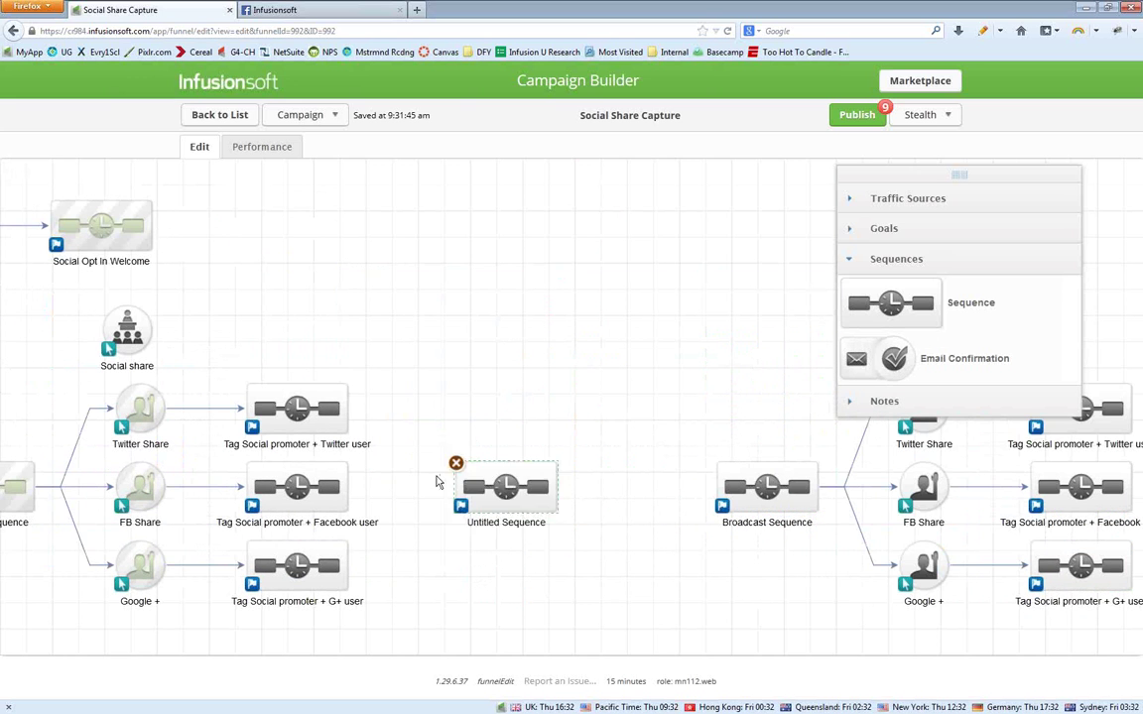
# - Connect the original Twitter, Facebook and G+ tagging sequences to the new sequence and name it "General social share Follow Up"
pyautogui.moveTo(349, 408)
pyautogui.mouseDown()
pyautogui.moveTo(460, 467)
pyautogui.moveTo(467, 484)
pyautogui.moveTo(506, 493)
pyautogui.moveTo(497, 507)
pyautogui.mouseUp()
pyautogui.click(348, 566)
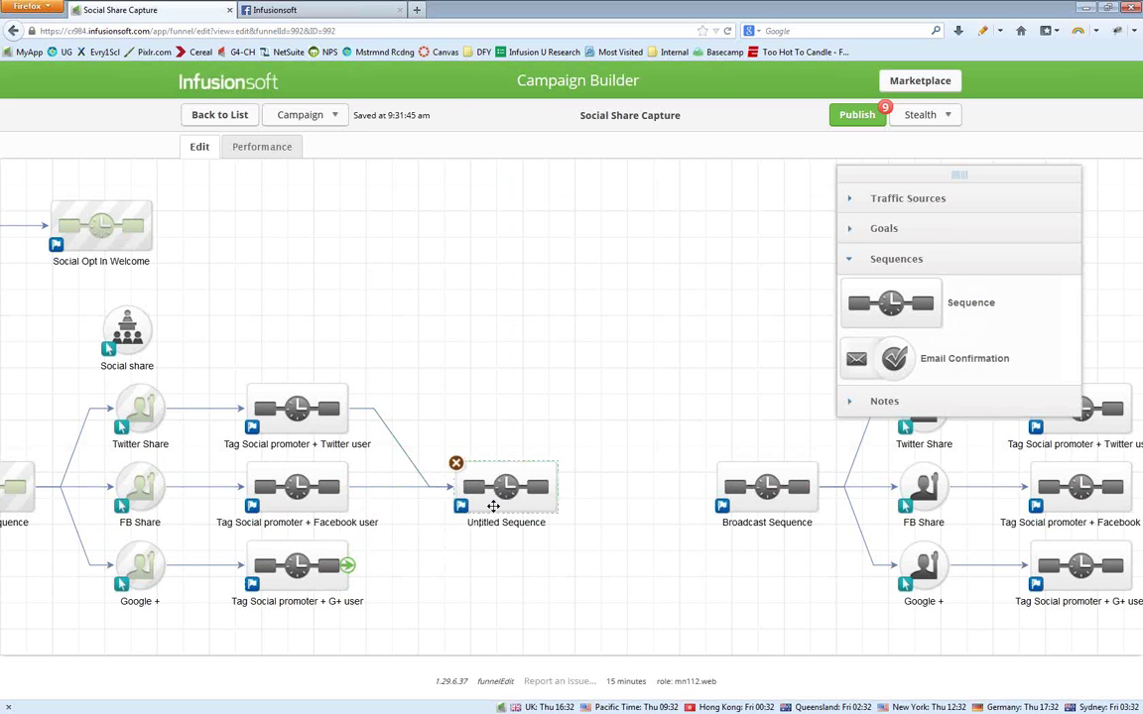
pyautogui.click(388, 496)
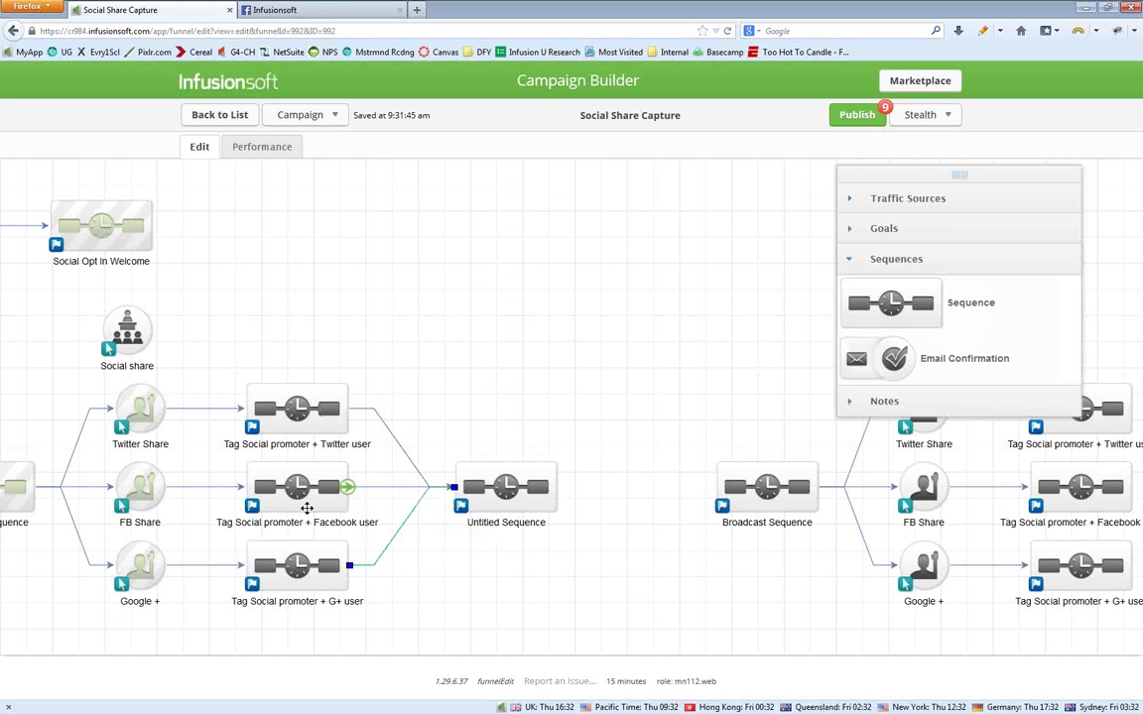
pyautogui.moveTo(298, 553)
pyautogui.doubleClick(506, 528)
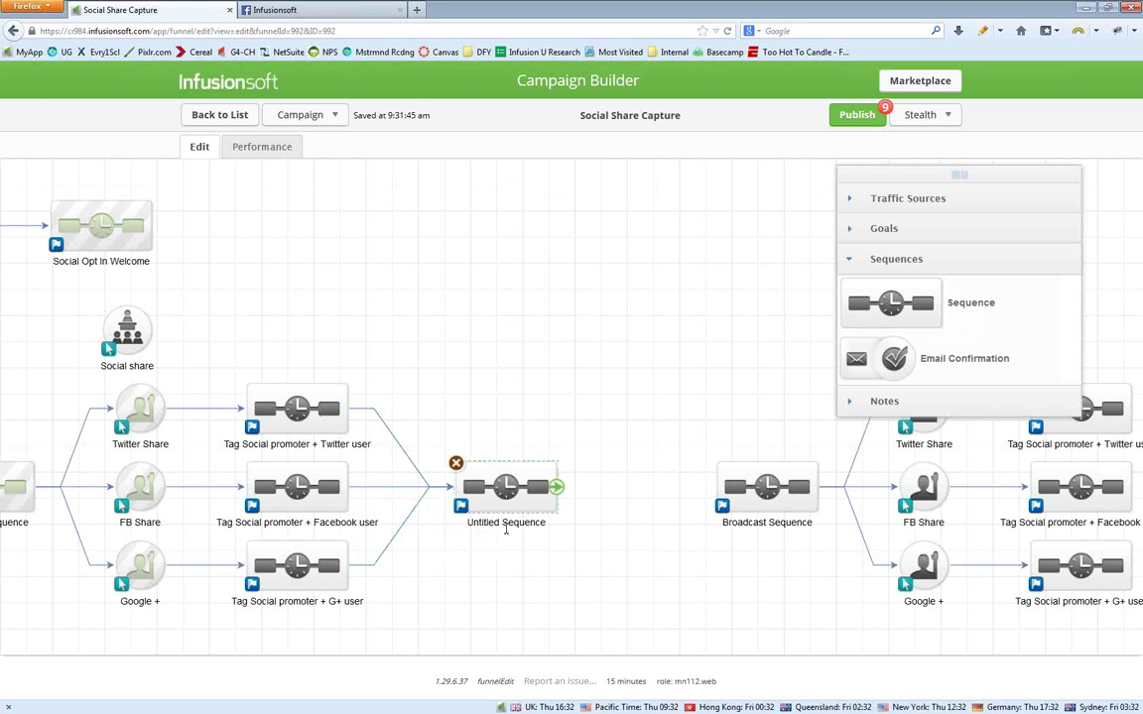
pyautogui.write('Gen')
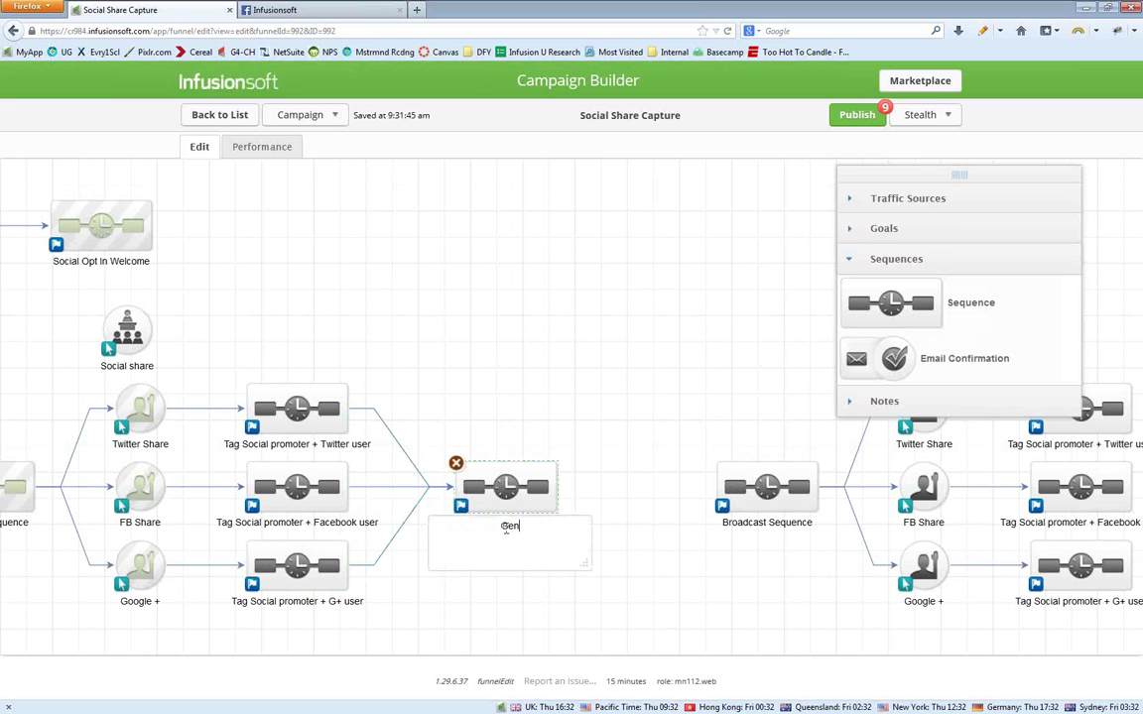
pyautogui.write('eral social share Follow Up')
pyautogui.click(433, 611)
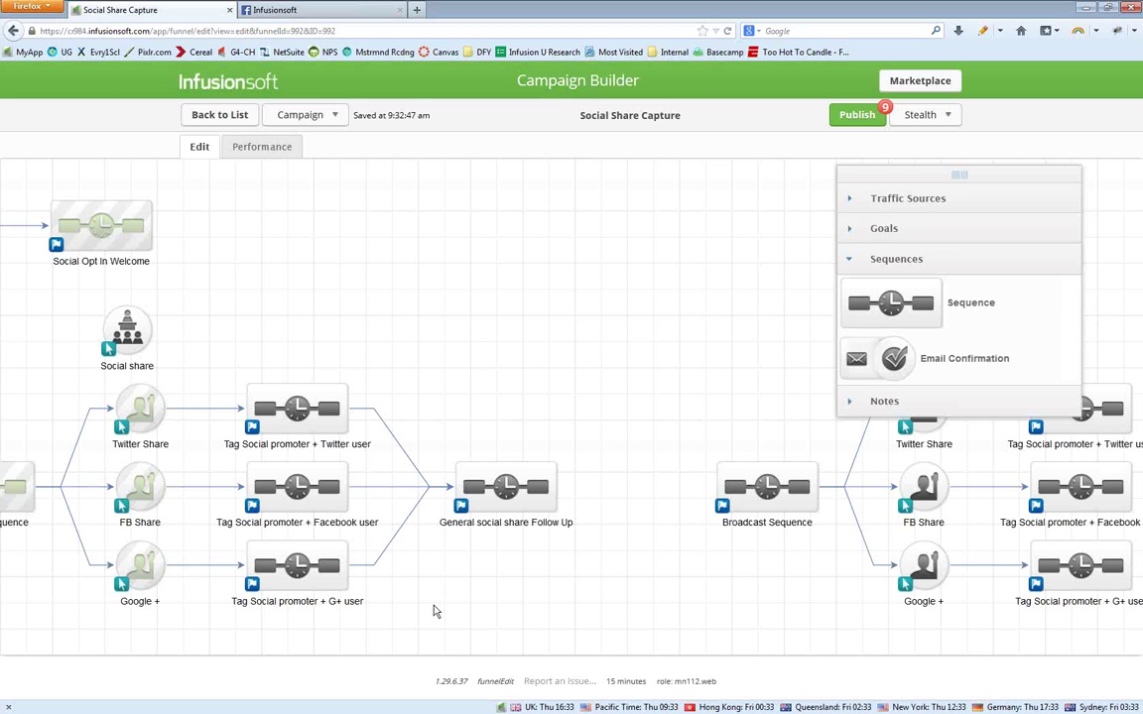
pyautogui.moveTo(210, 342); pyautogui.dragTo(414, 424)
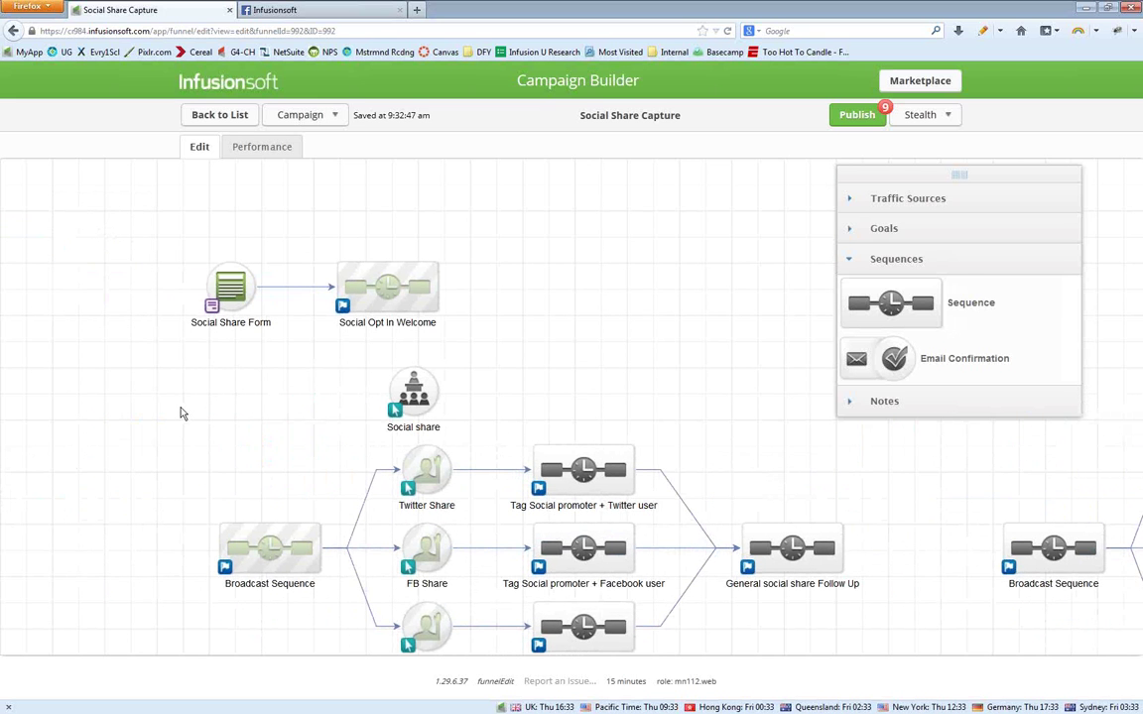
pyautogui.moveTo(187, 415); pyautogui.dragTo(182, 404)
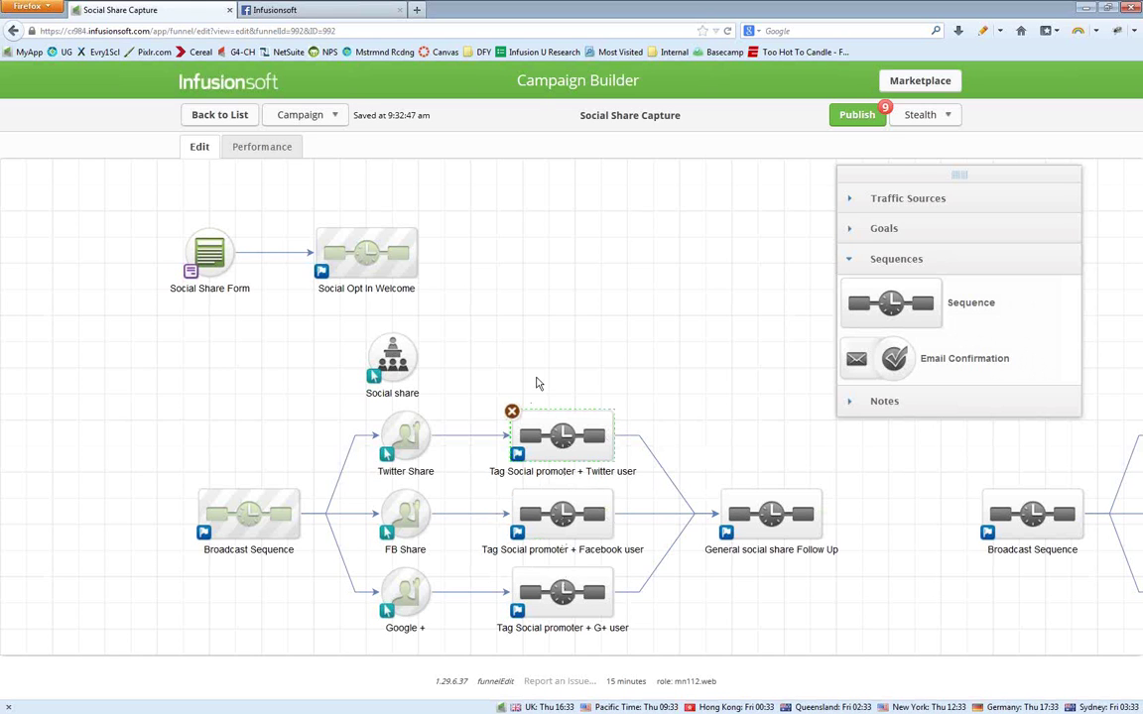
pyautogui.click(753, 519)
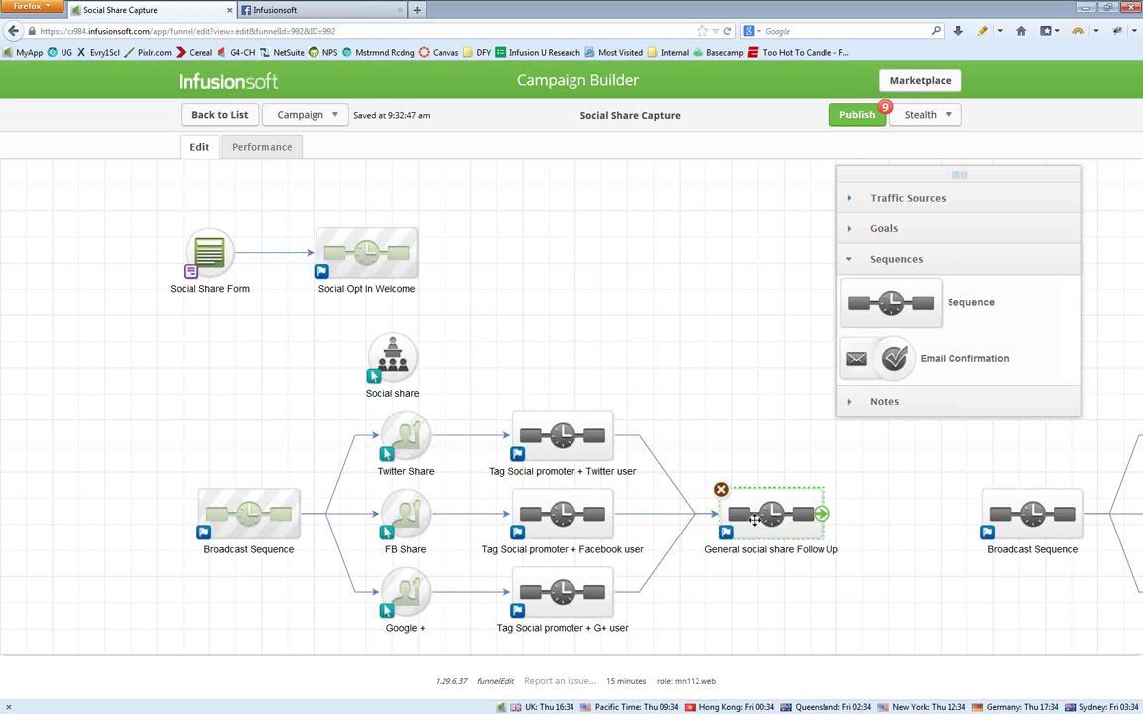
pyautogui.click(583, 445)
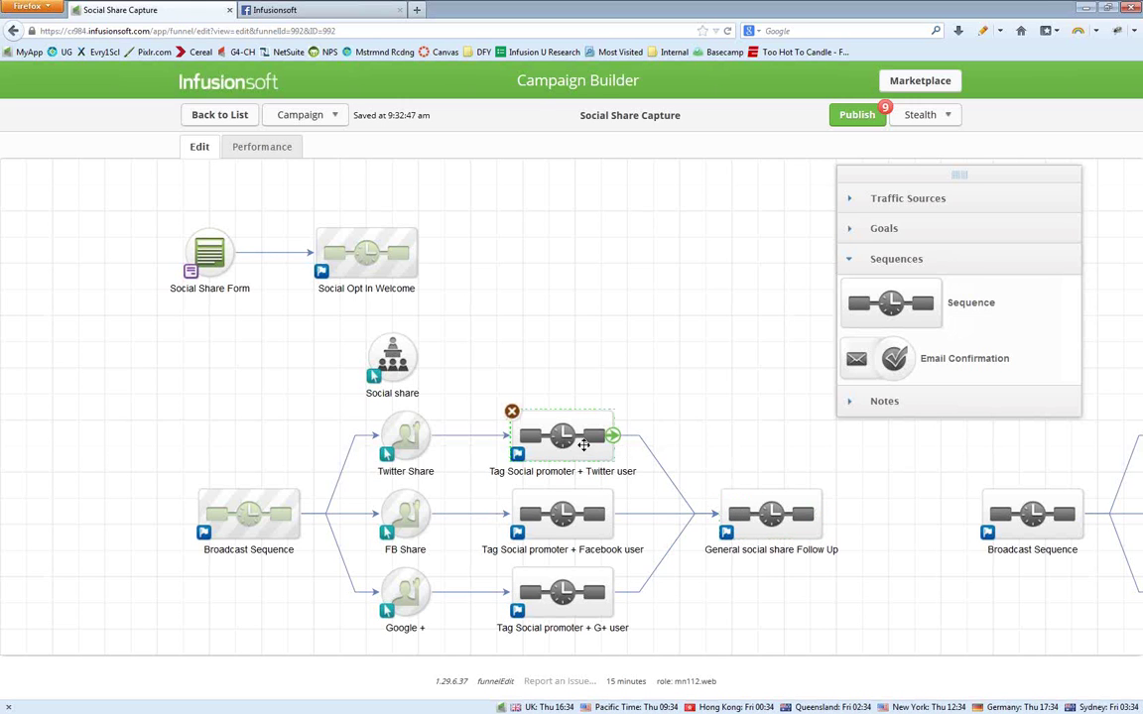
pyautogui.click(560, 515)
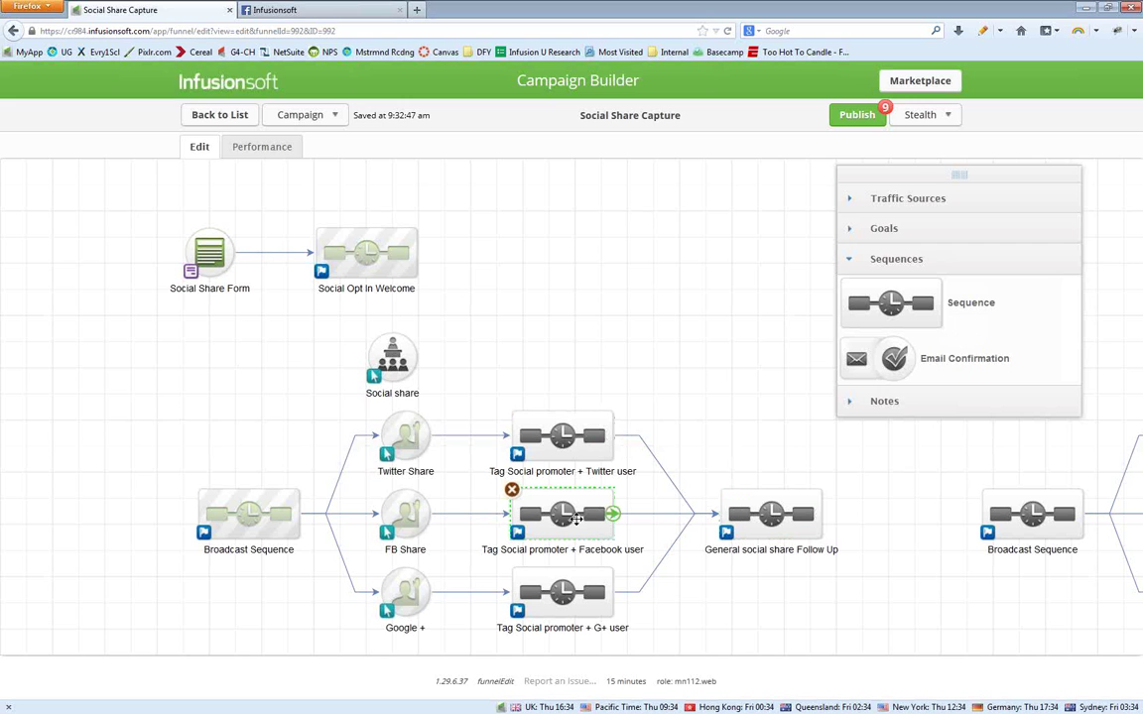
pyautogui.click(699, 598)
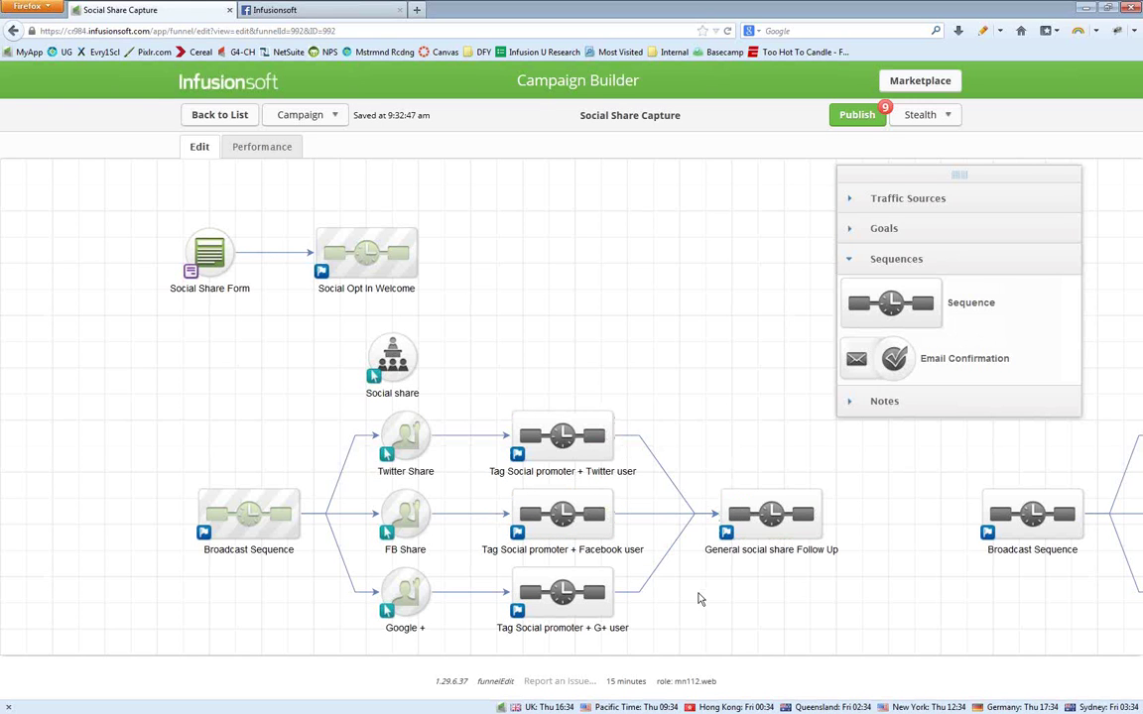
pyautogui.moveTo(690, 460); pyautogui.dragTo(867, 592)
pyautogui.click(789, 592)
# - Align the Social share goal, connect Broadcast Sequence to it, and make MM Broadcast's Like, Tweet and +1 links its triggers
pyautogui.moveTo(384, 355); pyautogui.dragTo(397, 355)
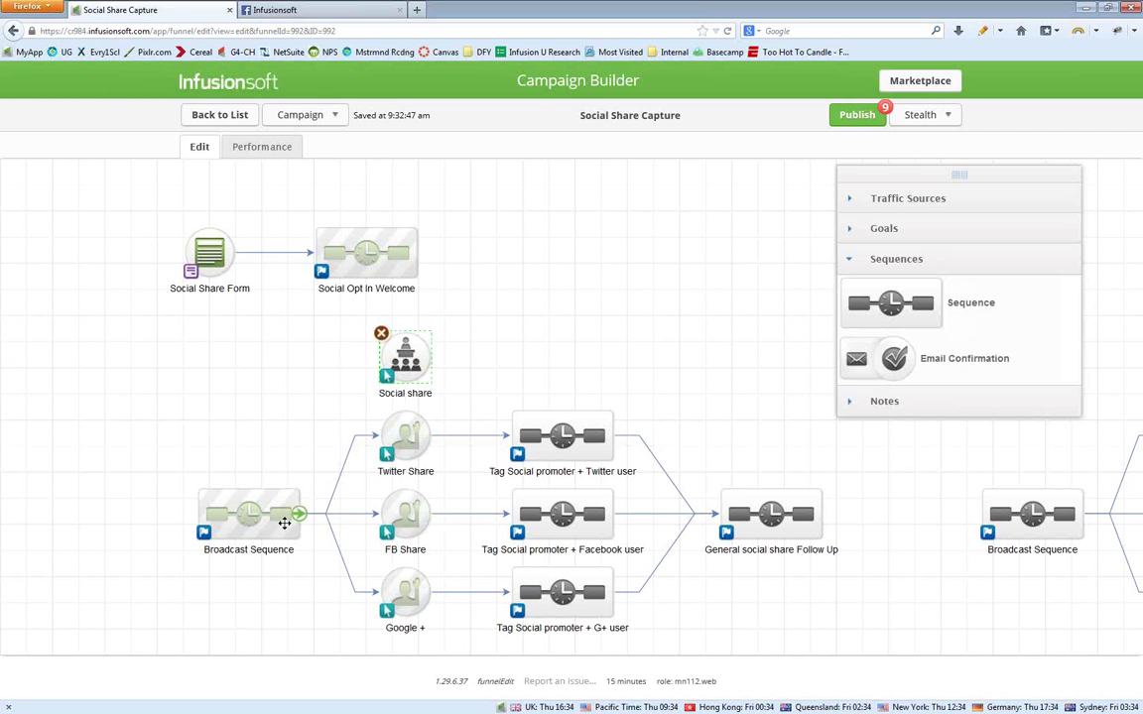
pyautogui.moveTo(298, 513); pyautogui.dragTo(405, 359)
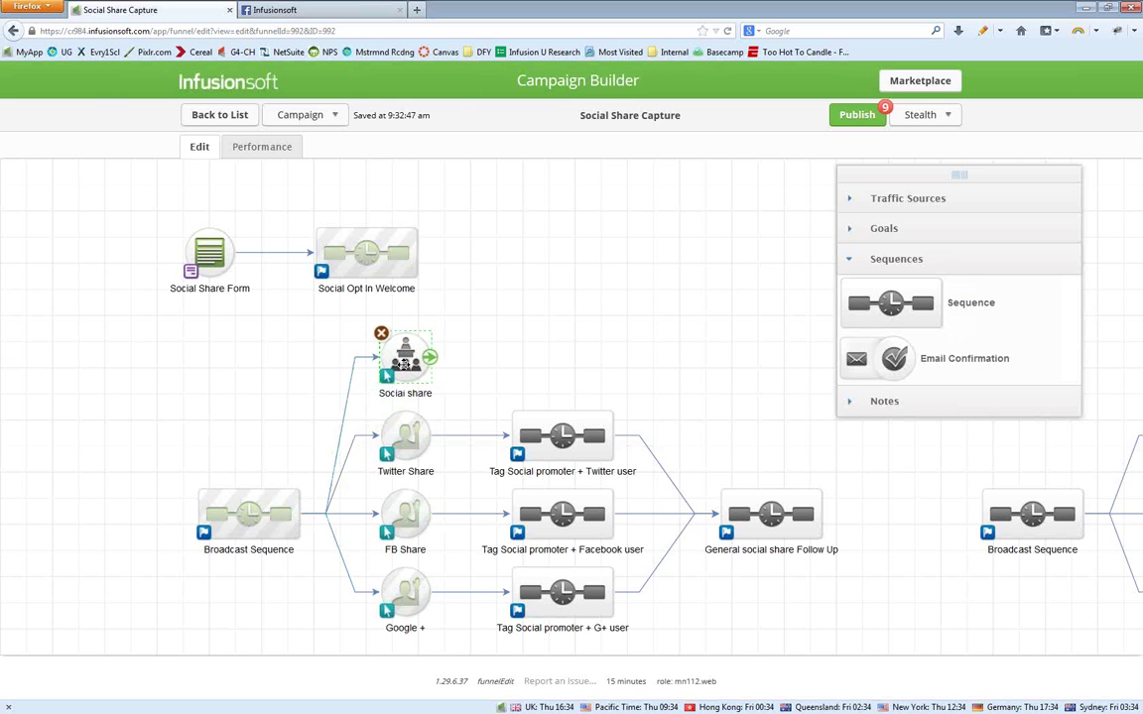
pyautogui.doubleClick(405, 361)
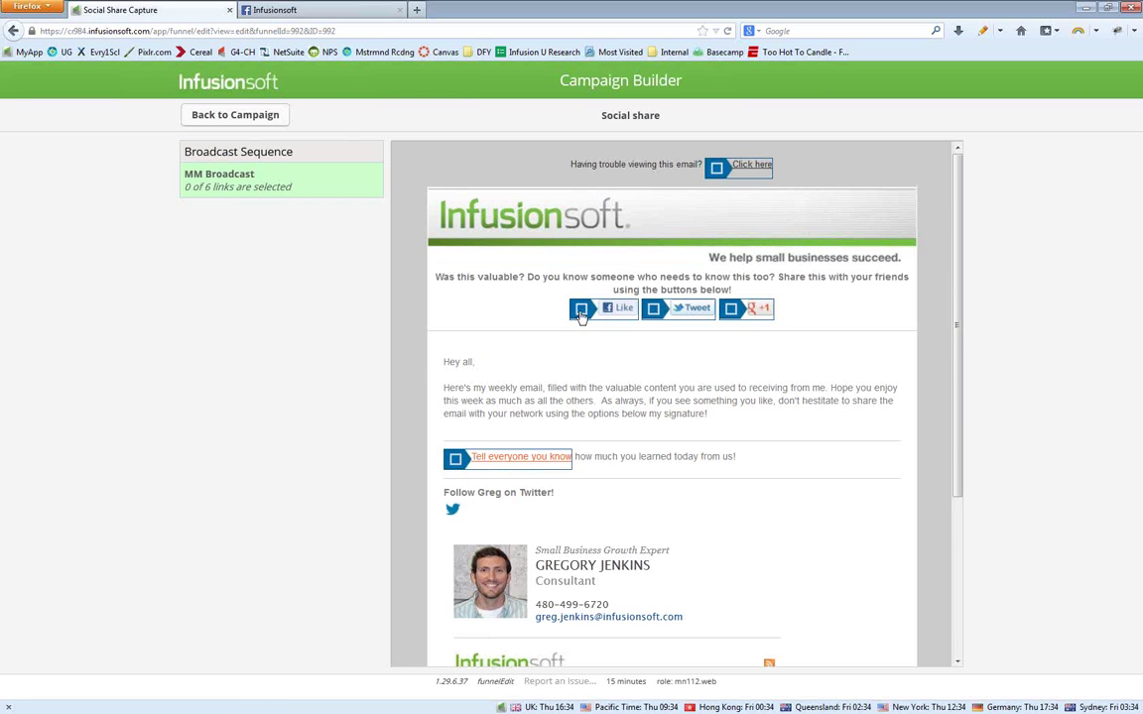
pyautogui.click(581, 309)
pyautogui.click(653, 309)
pyautogui.click(731, 309)
pyautogui.click(224, 115)
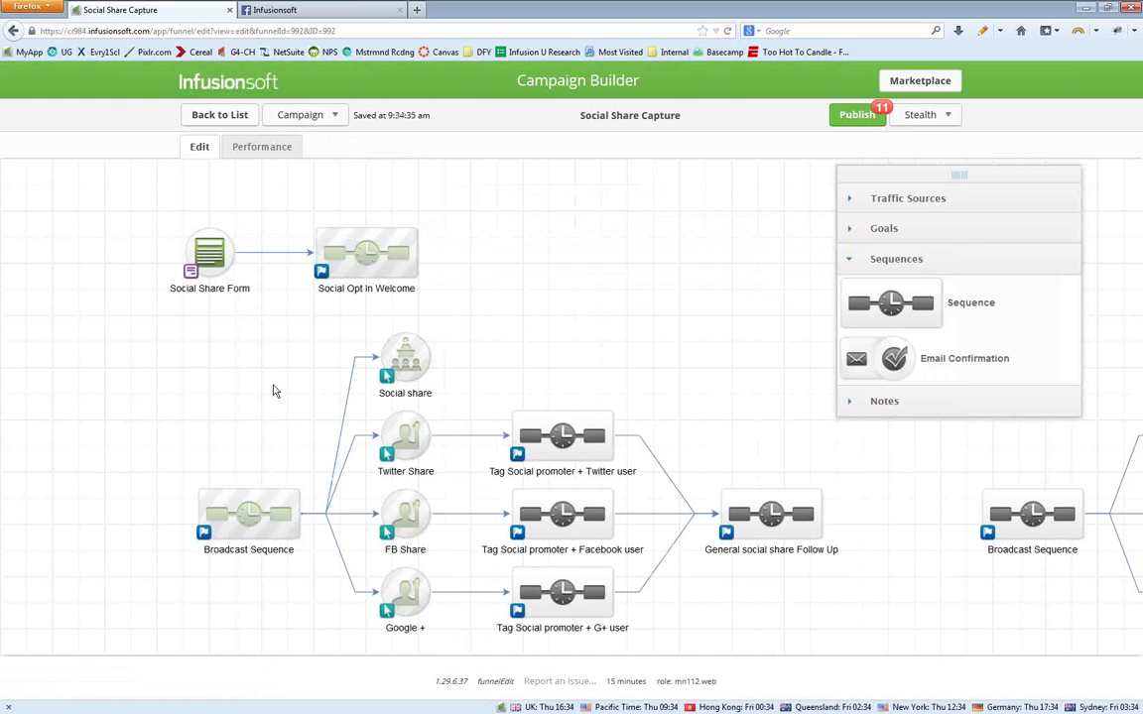
# - Open the Social Share Form and insert a Spotlight snippet above the green sign-up headline
pyautogui.doubleClick(217, 260)
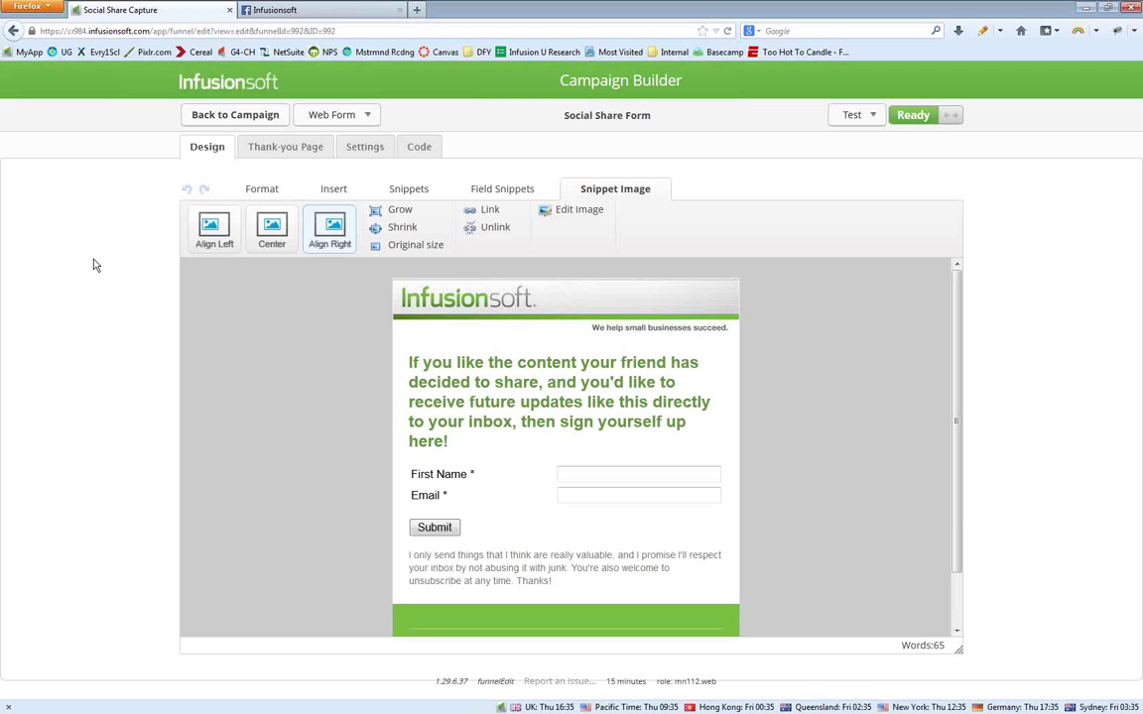
pyautogui.moveTo(564, 408)
pyautogui.click(495, 191)
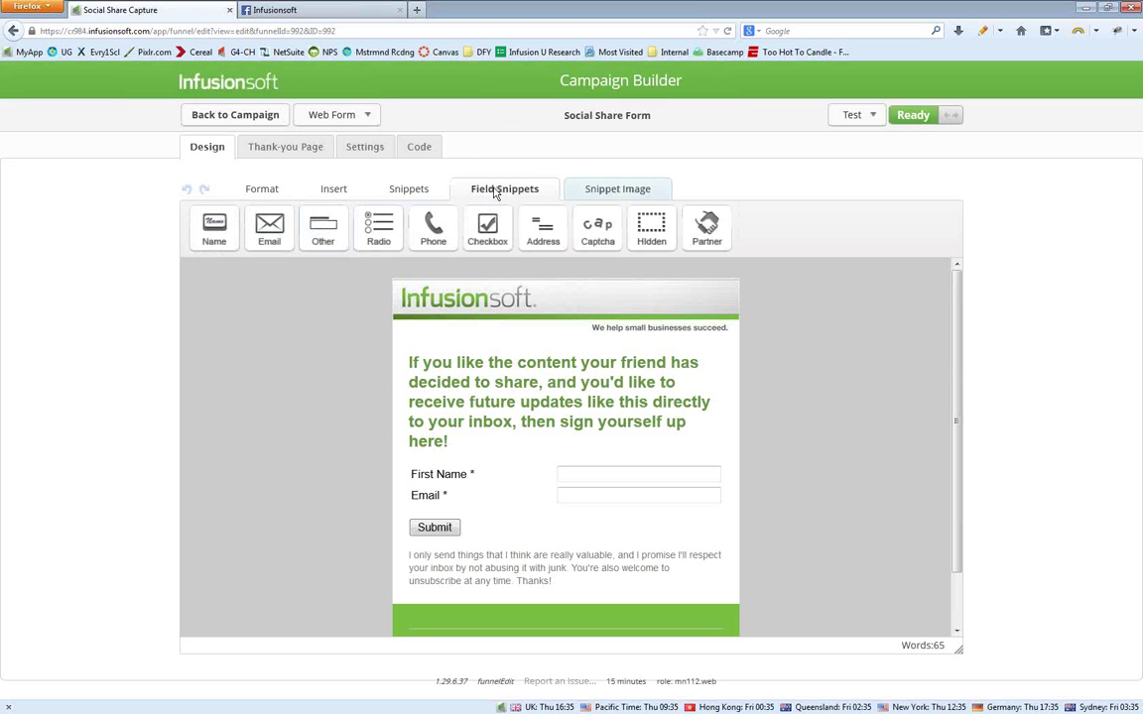
pyautogui.click(410, 188)
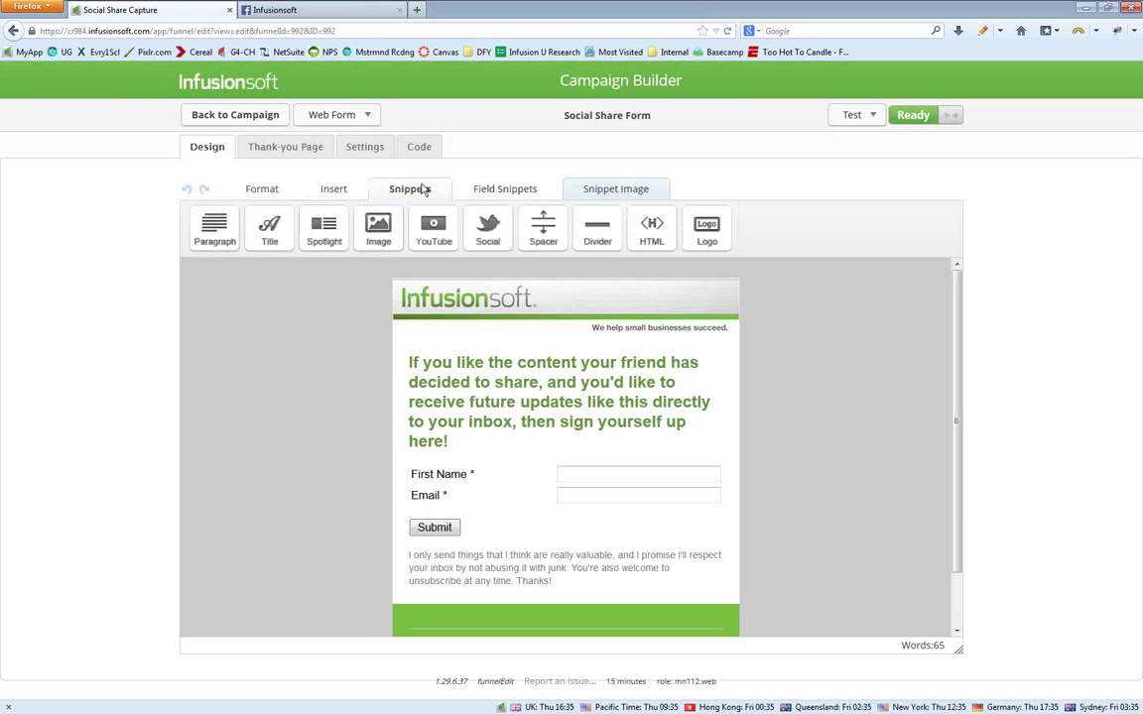
pyautogui.moveTo(325, 233); pyautogui.dragTo(495, 367)
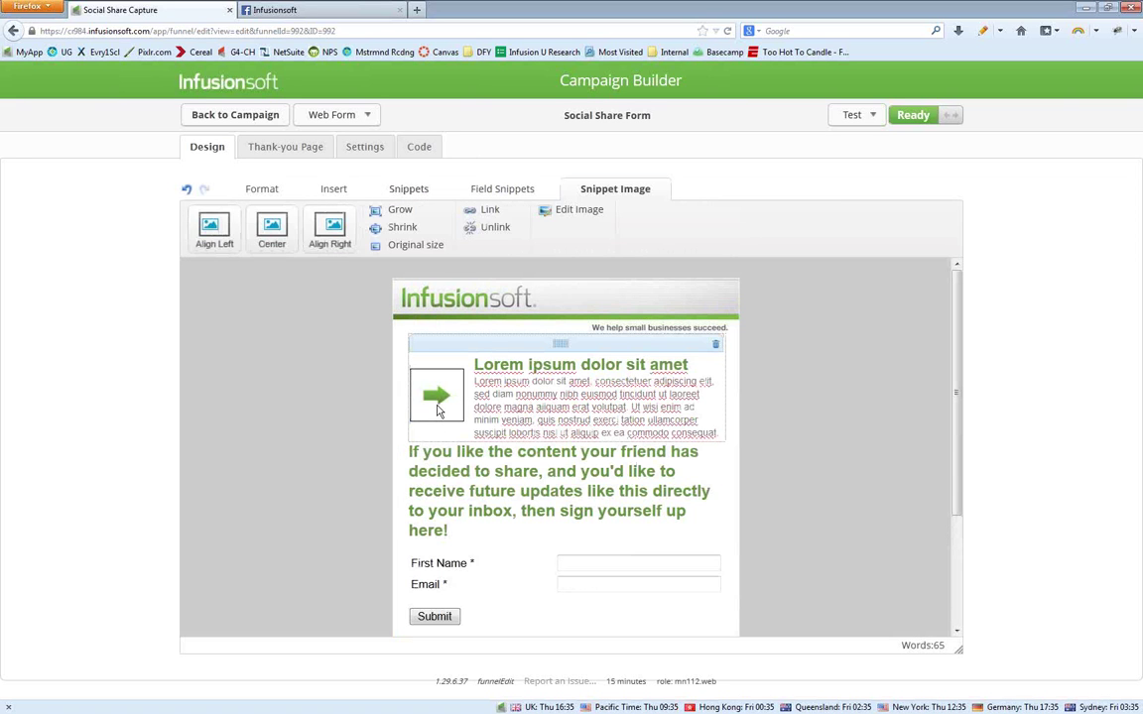
# - Replace the Spotlight snippet's placeholder picture with Siggy.png
pyautogui.doubleClick(452, 371)
pyautogui.click(455, 251)
pyautogui.scroll(-7, 526, 331)
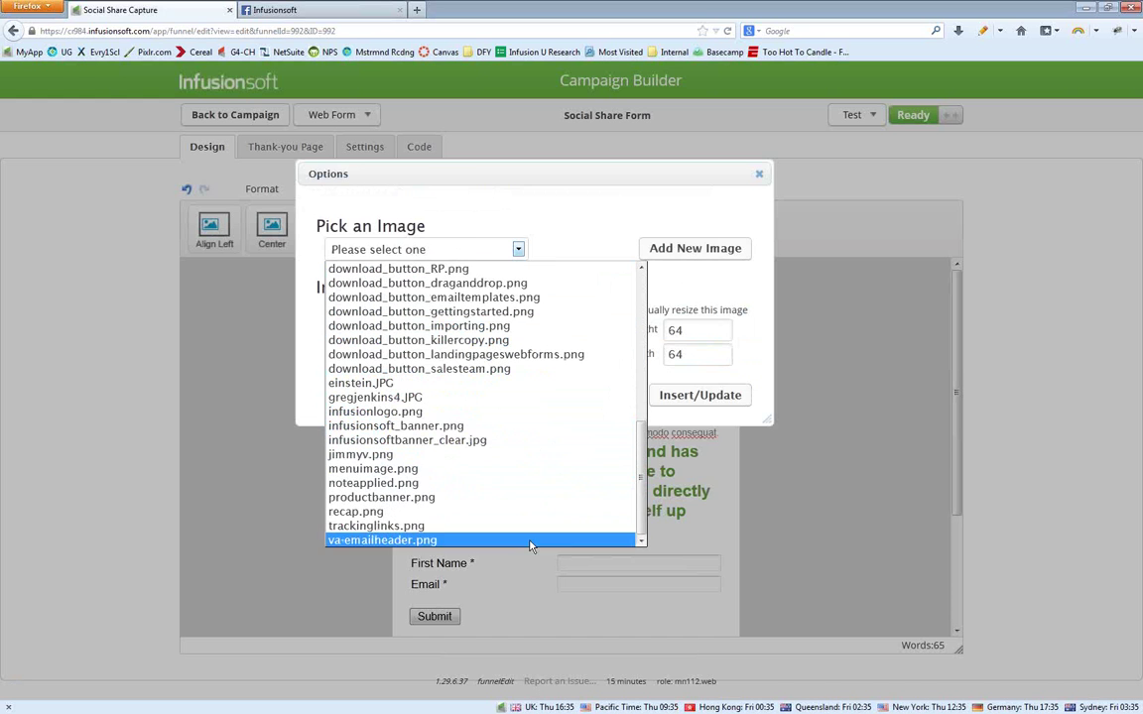
pyautogui.scroll(10, 542, 482)
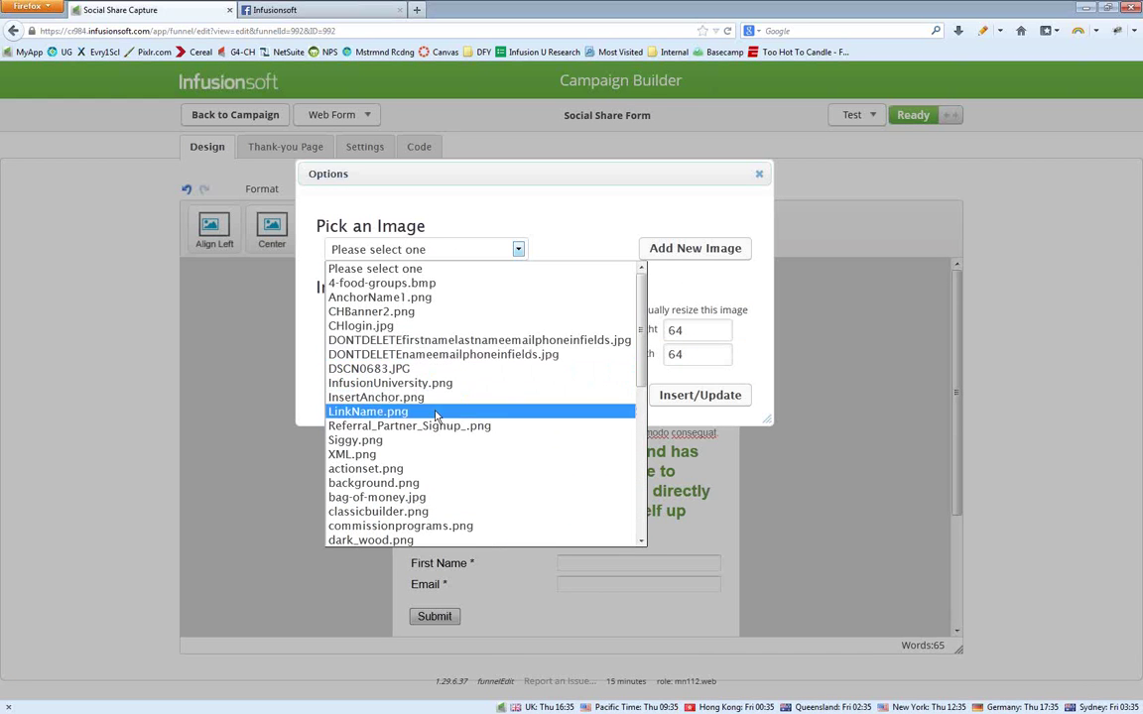
pyautogui.click(406, 441)
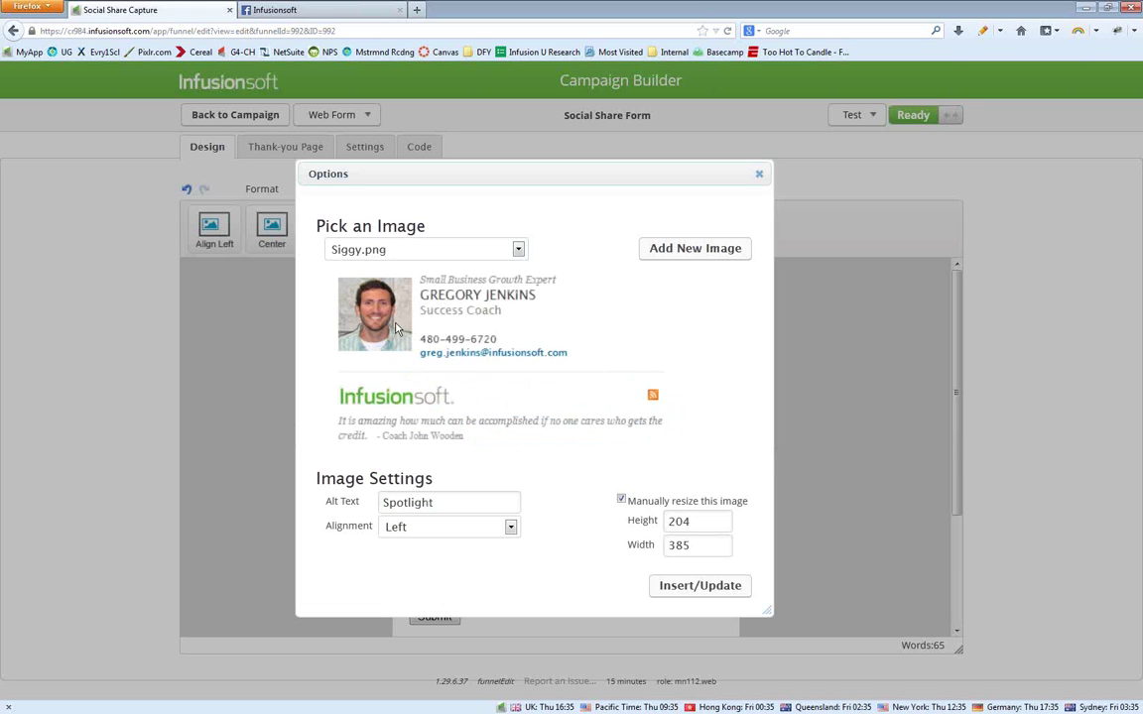
pyautogui.click(656, 594)
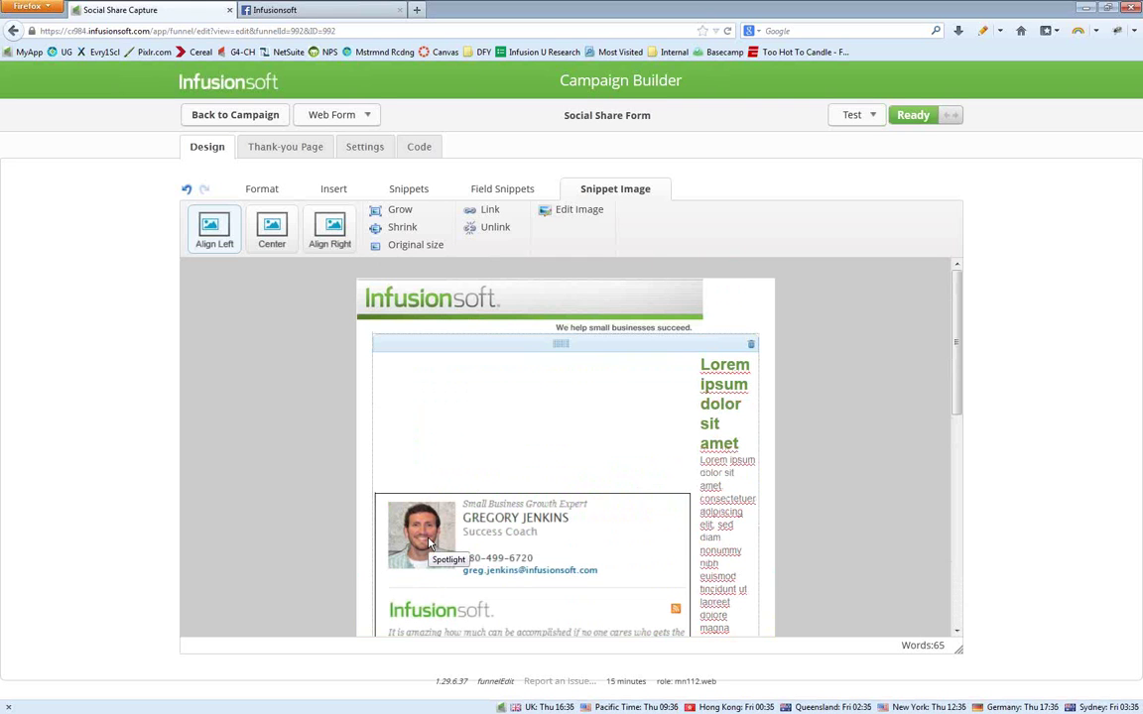
# - Switch to Facebook, open the first photo in the profile's Photos section, and copy its image location
pyautogui.click(307, 9)
pyautogui.click(795, 77)
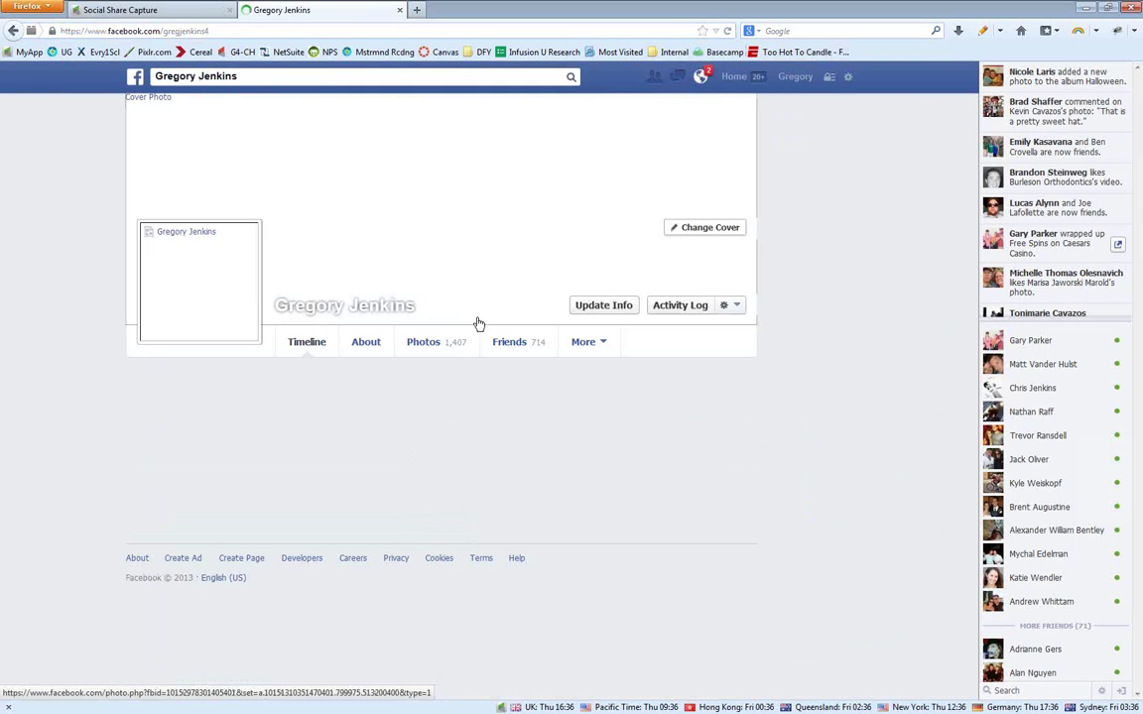
pyautogui.click(194, 256)
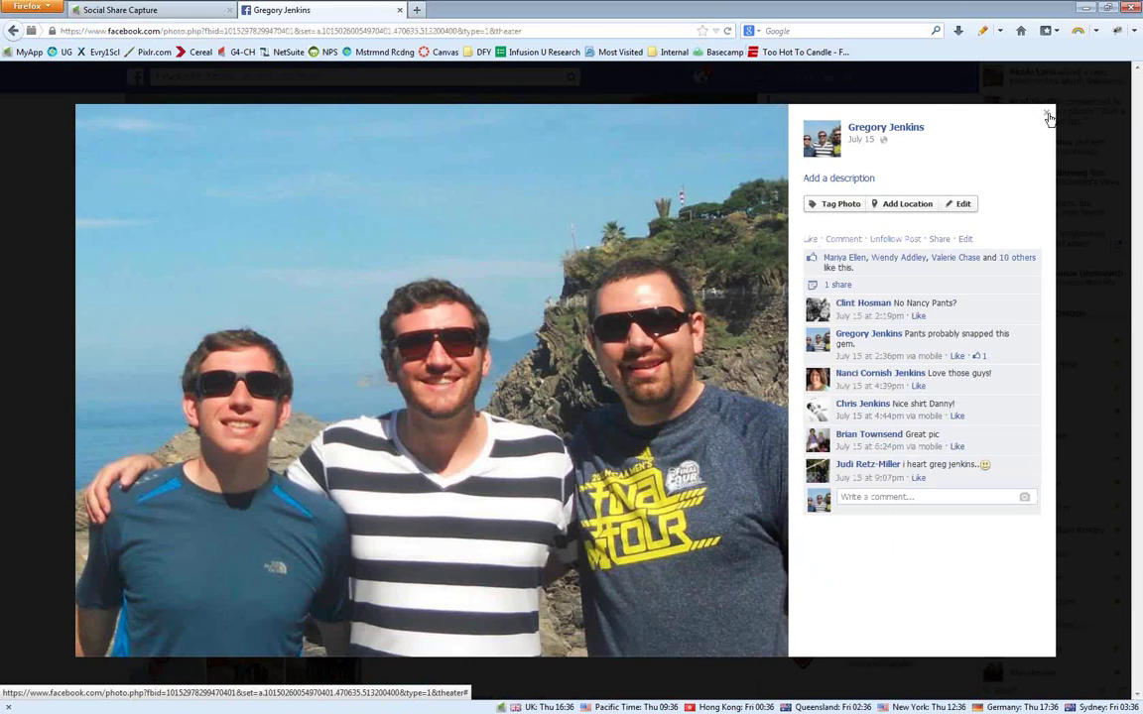
pyautogui.click(1046, 115)
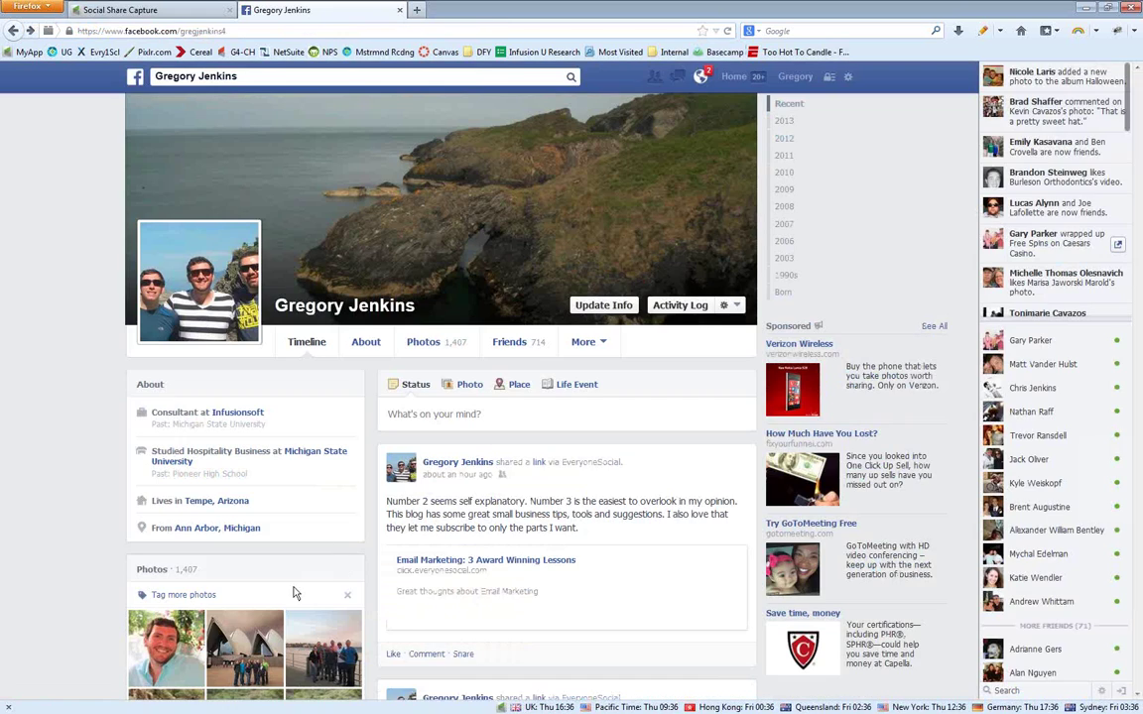
pyautogui.click(168, 643)
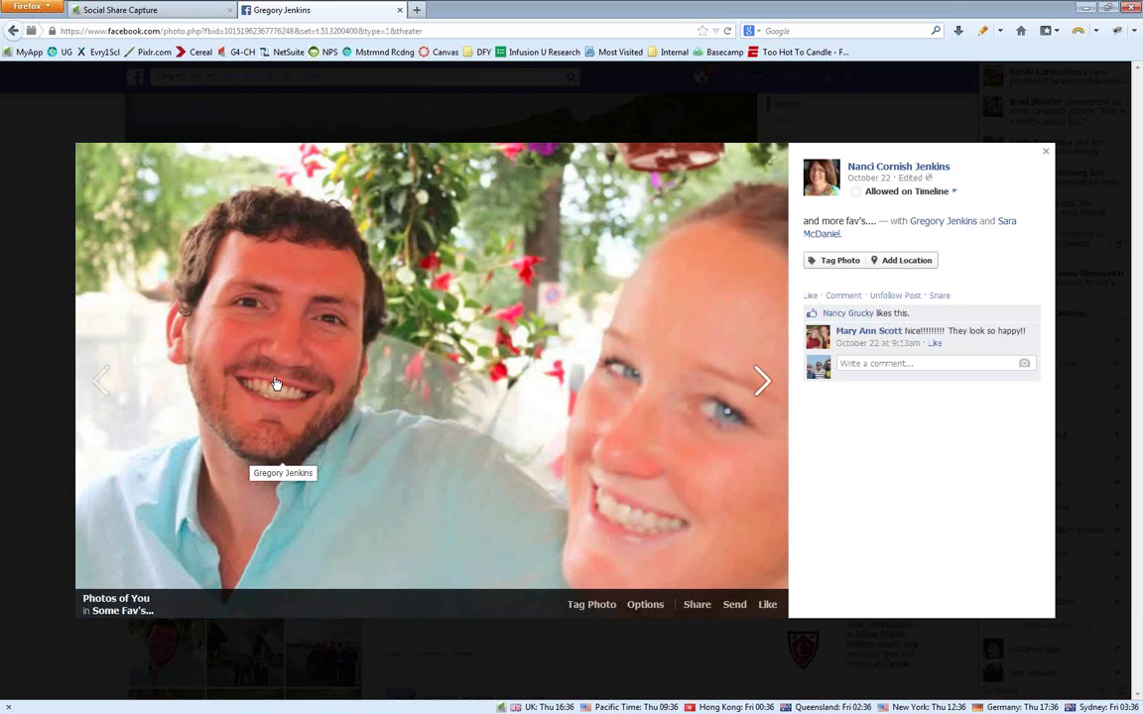
pyautogui.rightClick(276, 383)
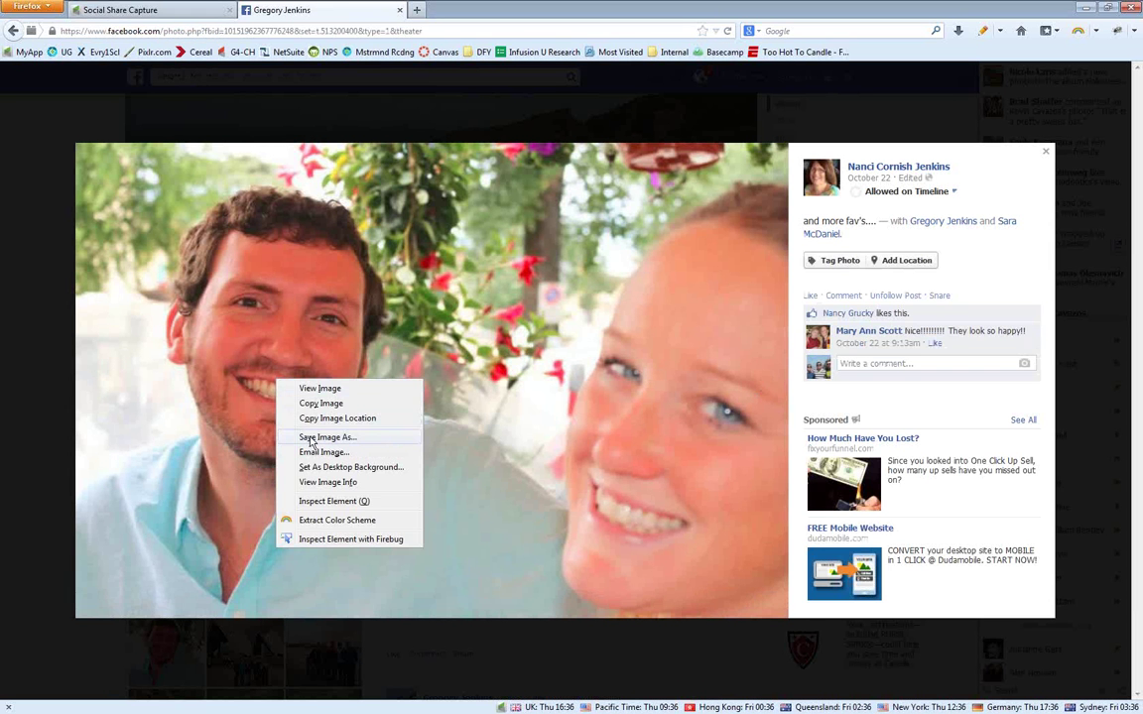
pyautogui.click(327, 417)
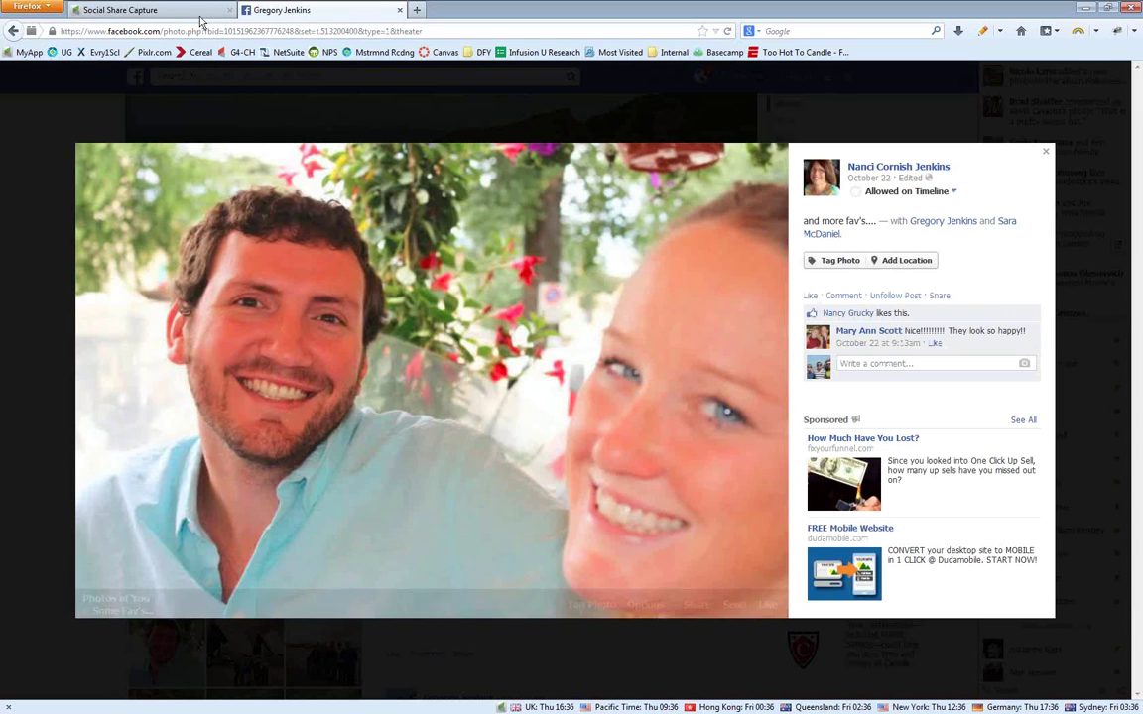
# - Back in the Social Share Form, upload the photo from the copied image location as the Spotlight snippet's new image
pyautogui.click(154, 9)
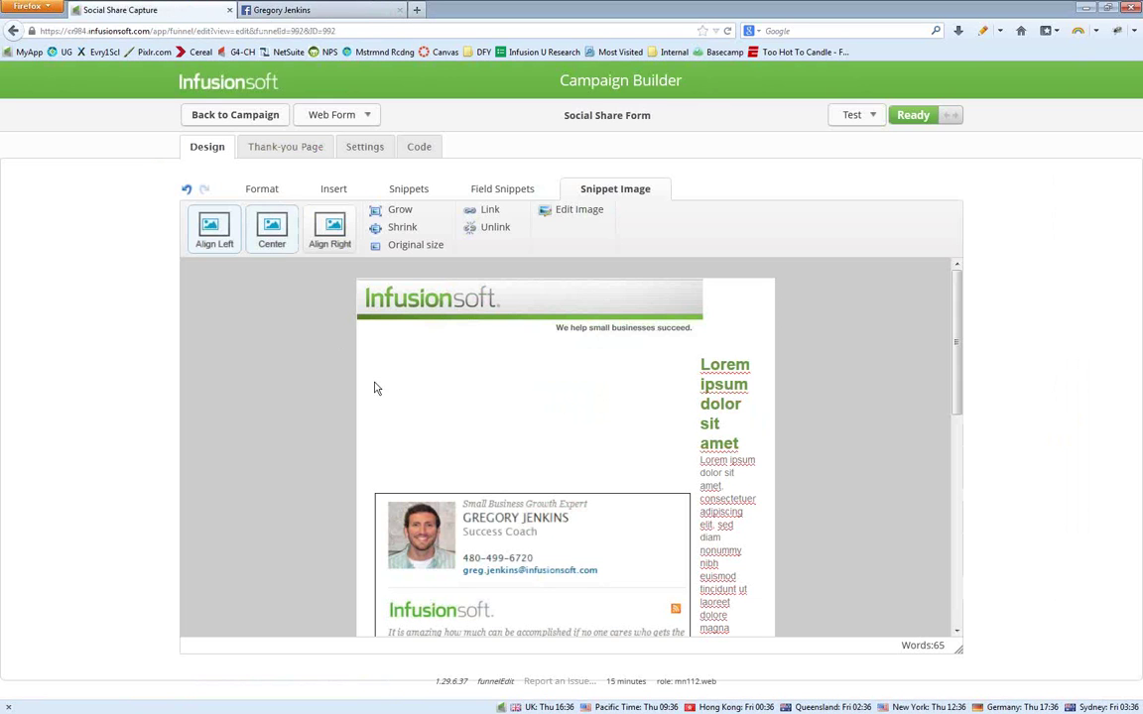
pyautogui.doubleClick(449, 546)
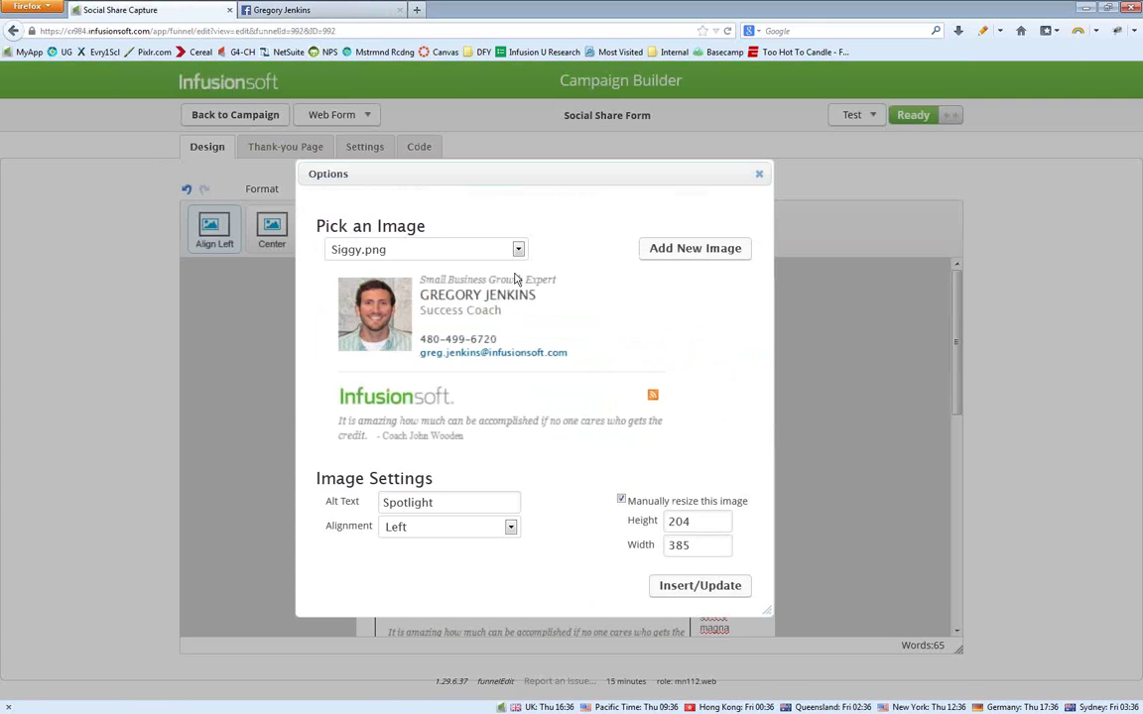
pyautogui.click(678, 252)
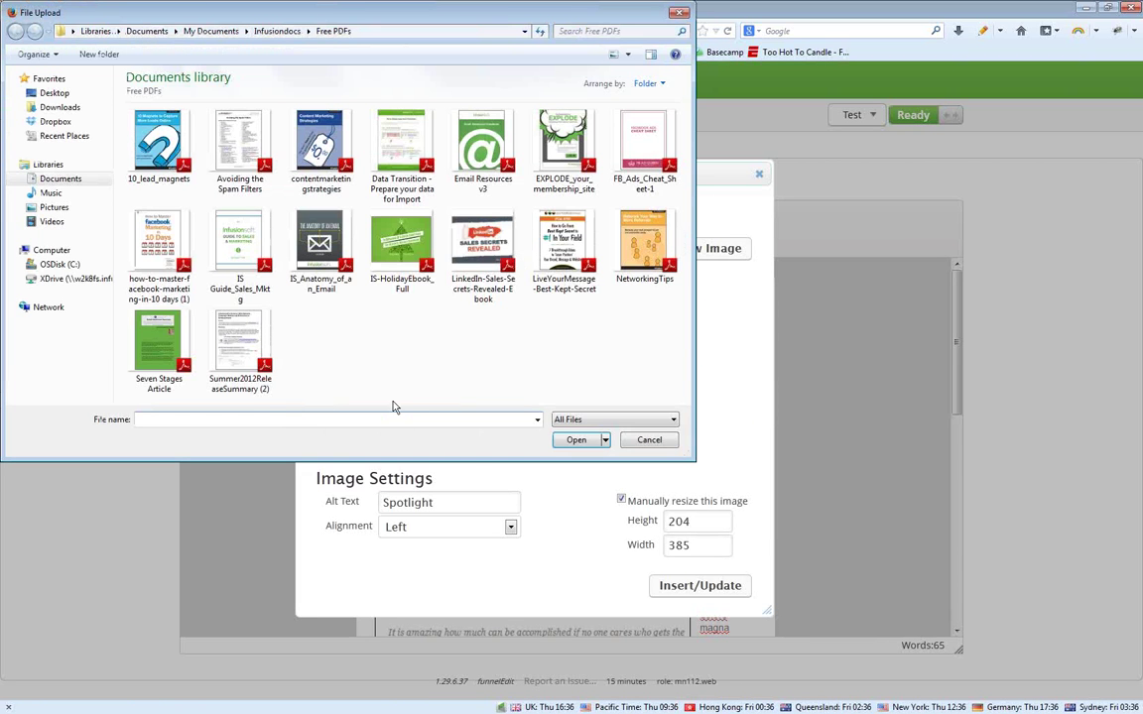
pyautogui.rightClick(300, 421)
pyautogui.click(335, 478)
pyautogui.click(577, 439)
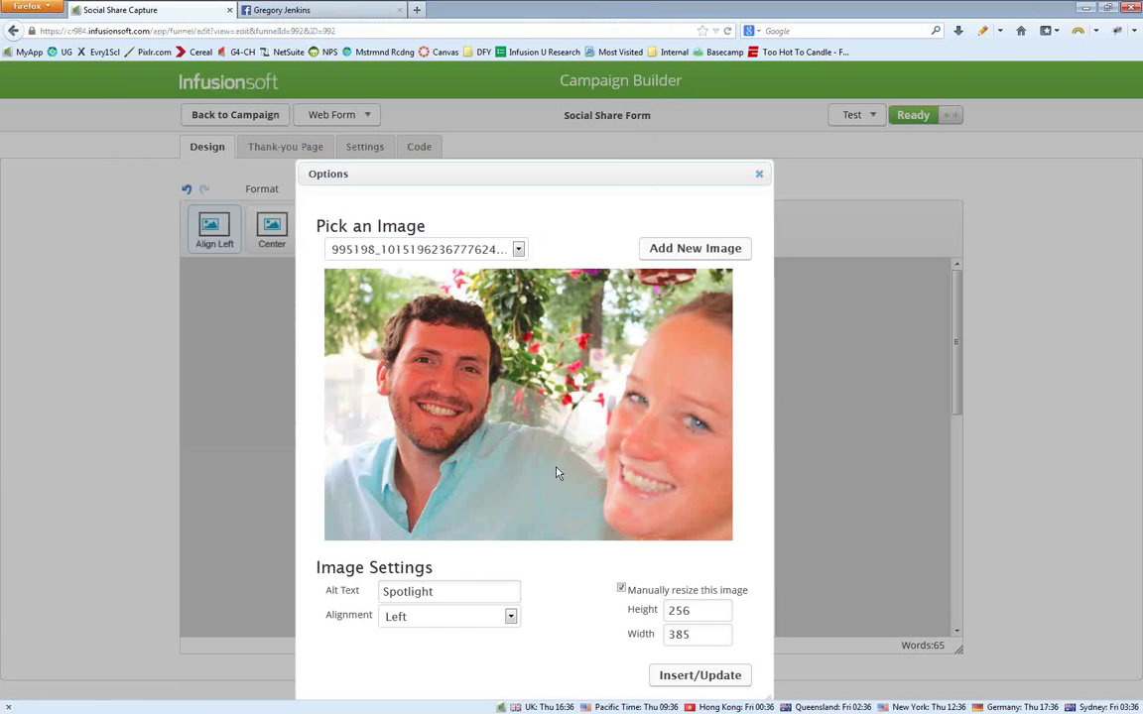
# - Insert the uploaded photo into the Spotlight snippet and shrink it to make room for the text beside it
pyautogui.click(699, 675)
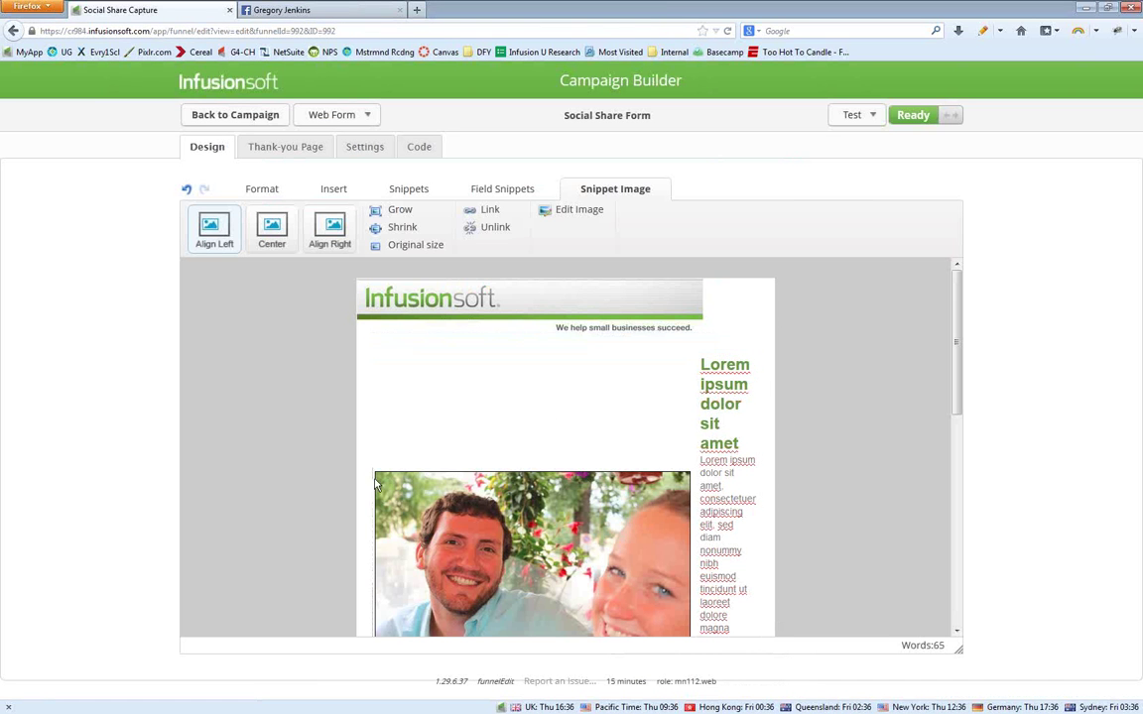
pyautogui.click(404, 237)
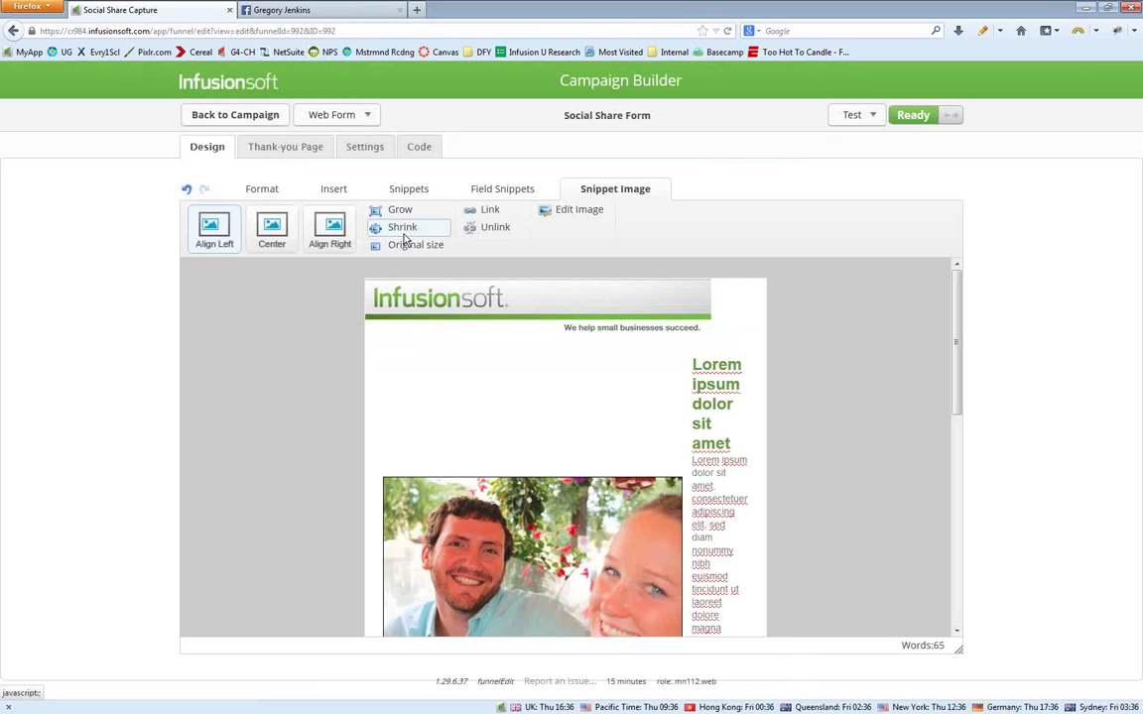
pyautogui.click(403, 238)
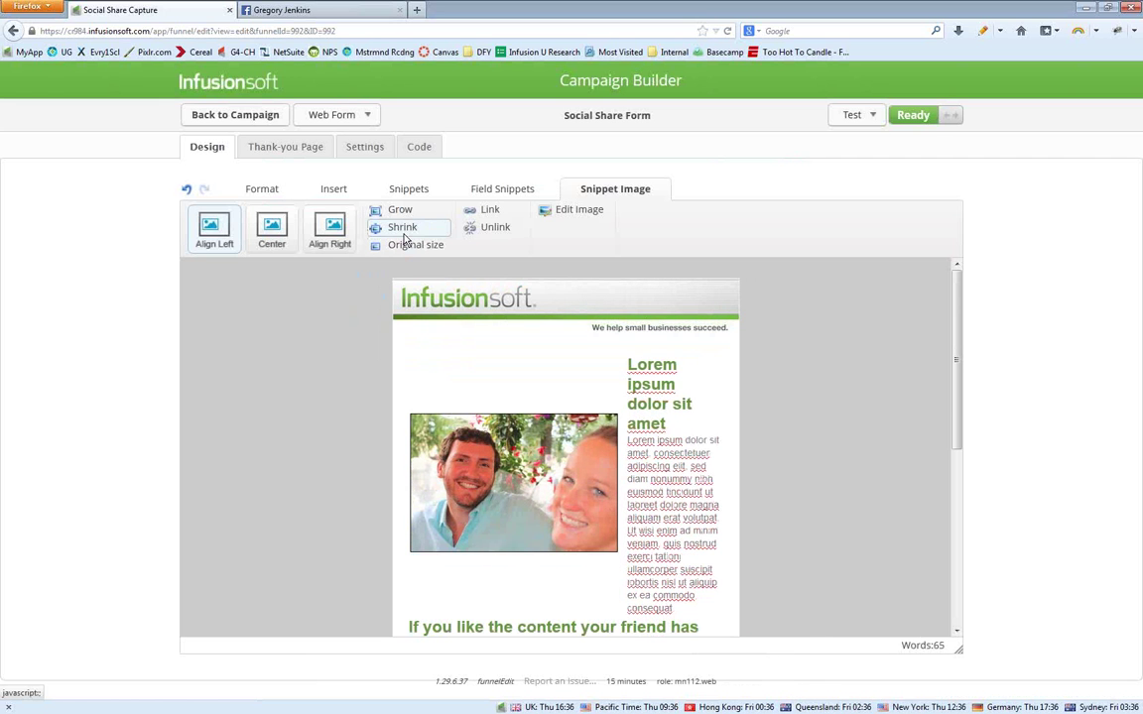
# - Delete the snippet's placeholder paragraph and replace its placeholder heading with the green sign-up headline cut from below the snippet
pyautogui.click(654, 493)
pyautogui.tripleClick(653, 493)
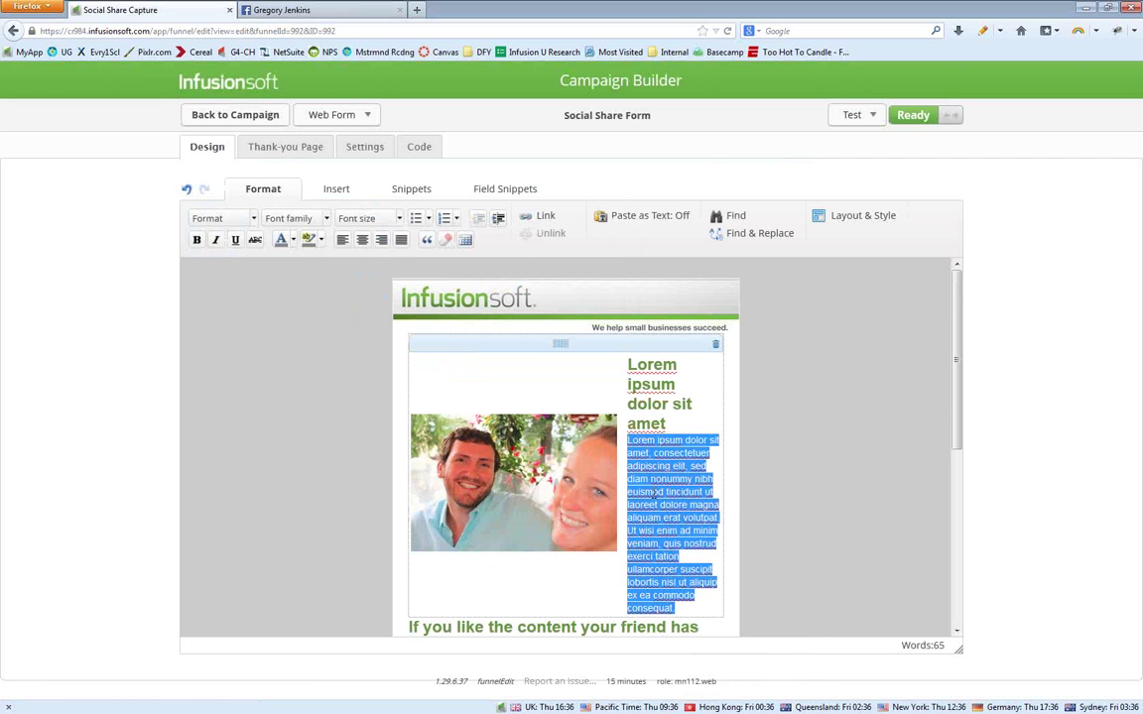
pyautogui.press('BackSpace')
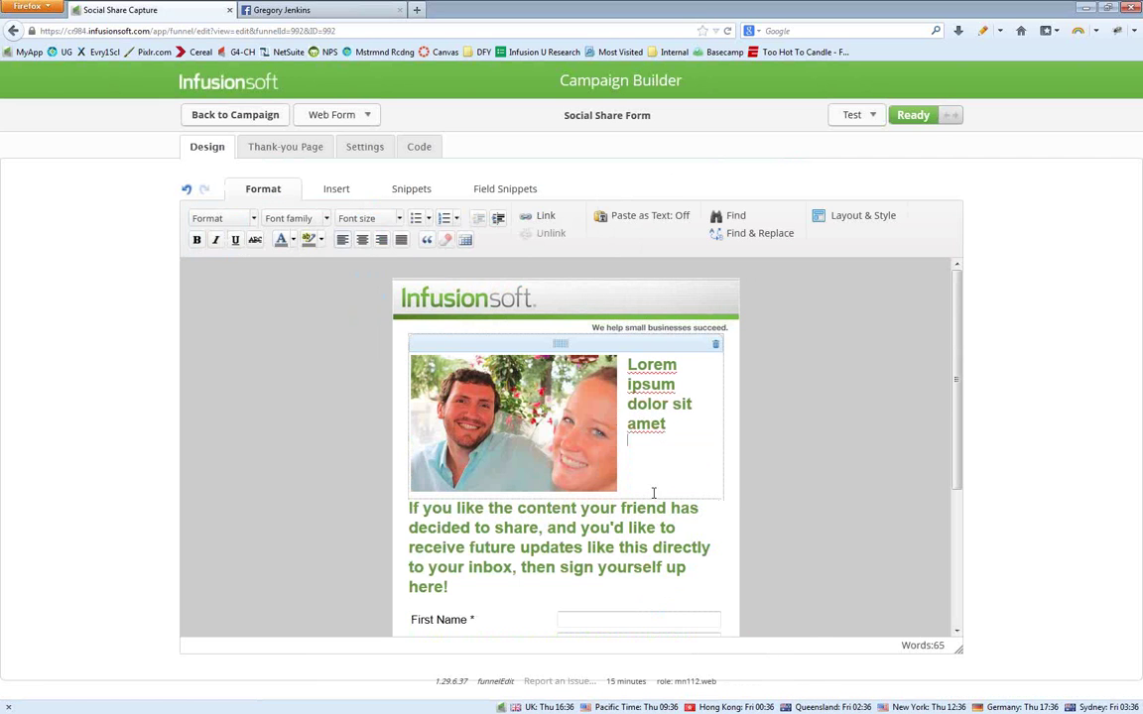
pyautogui.tripleClick(666, 402)
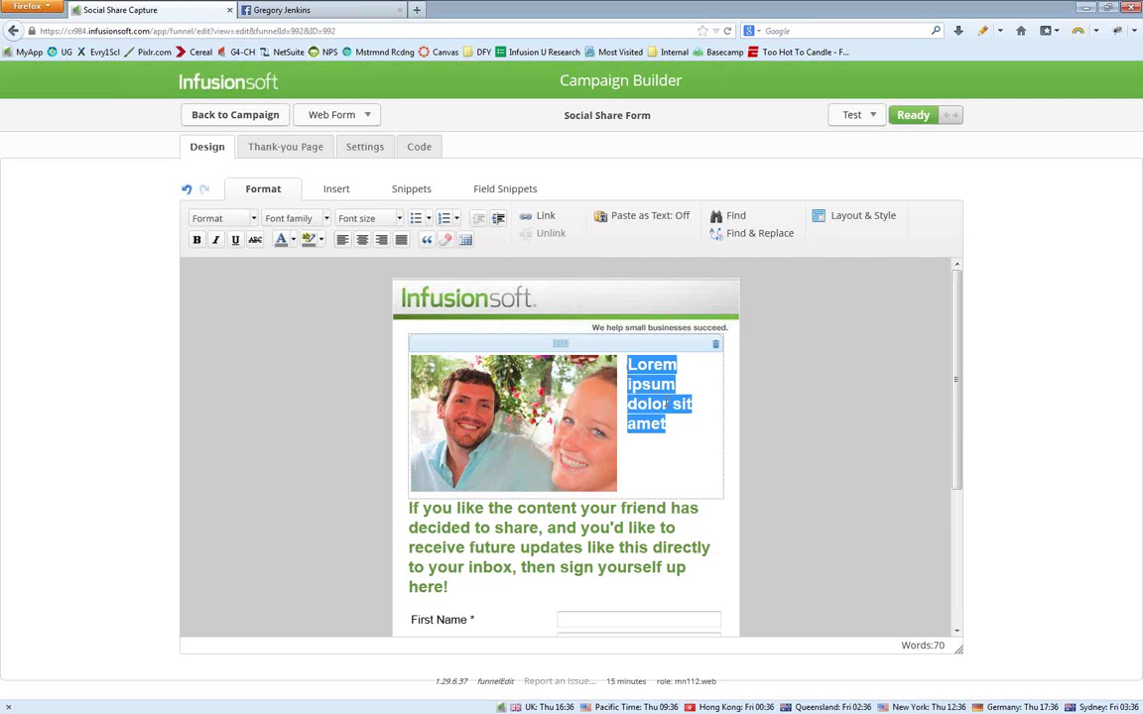
pyautogui.click(526, 542)
pyautogui.tripleClick(526, 542)
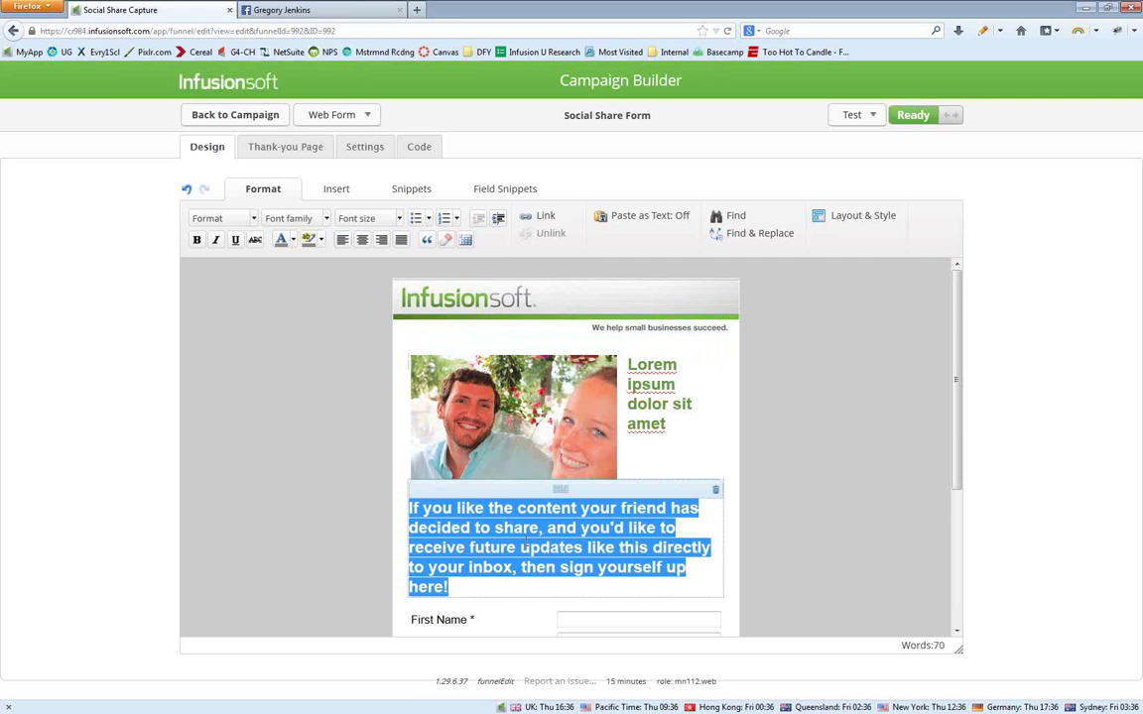
pyautogui.hotkey('ctrl', 'x')
pyautogui.tripleClick(670, 394)
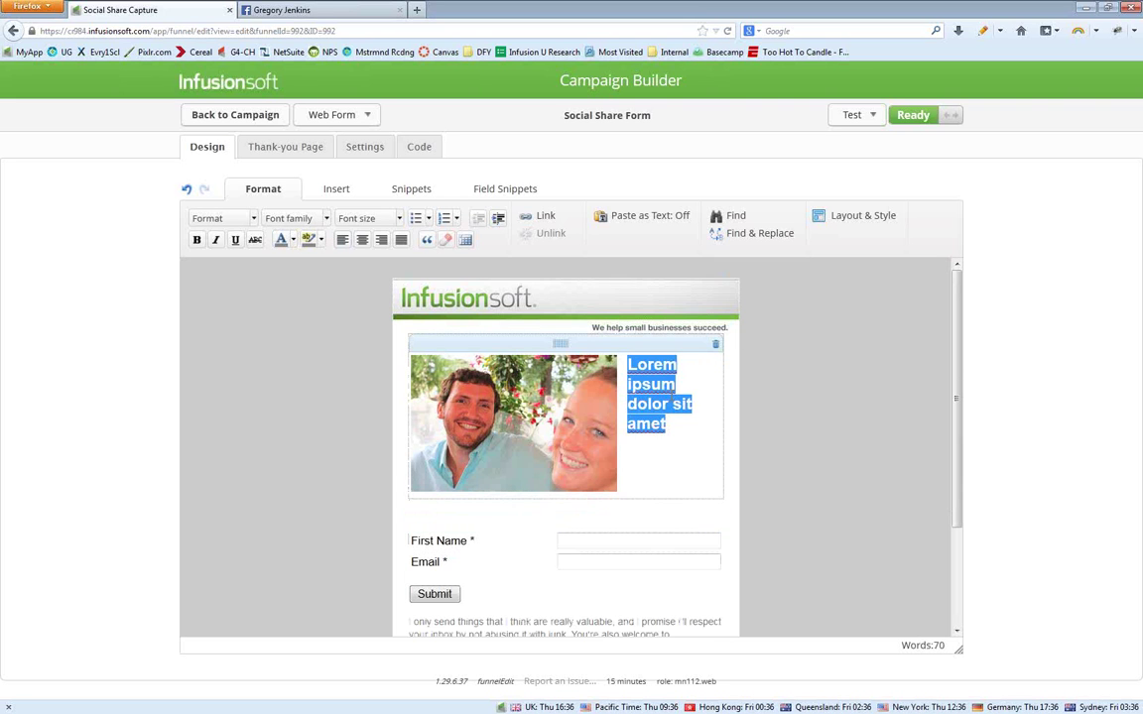
pyautogui.hotkey('ctrl', 'v')
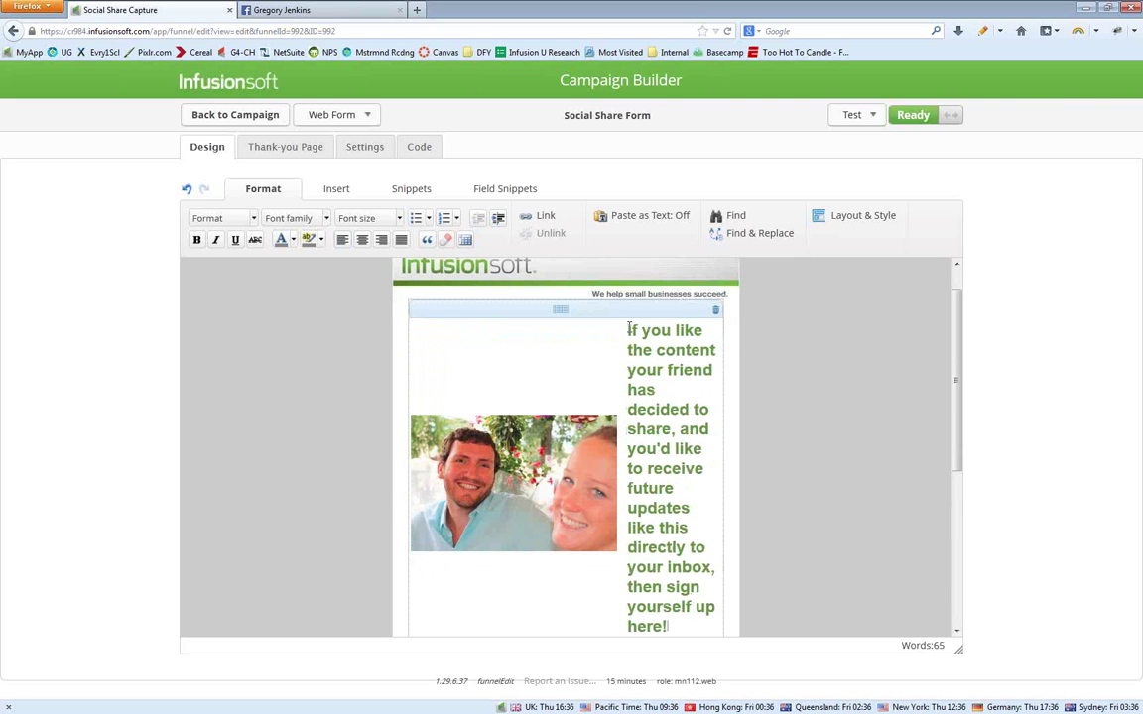
# - Start the headline with an opening quotation mark, "Hey social media friend!" and a short introduction by first name that leads into the existing sentence
pyautogui.hotkey('ctrl', 'Home')
pyautogui.write('"')
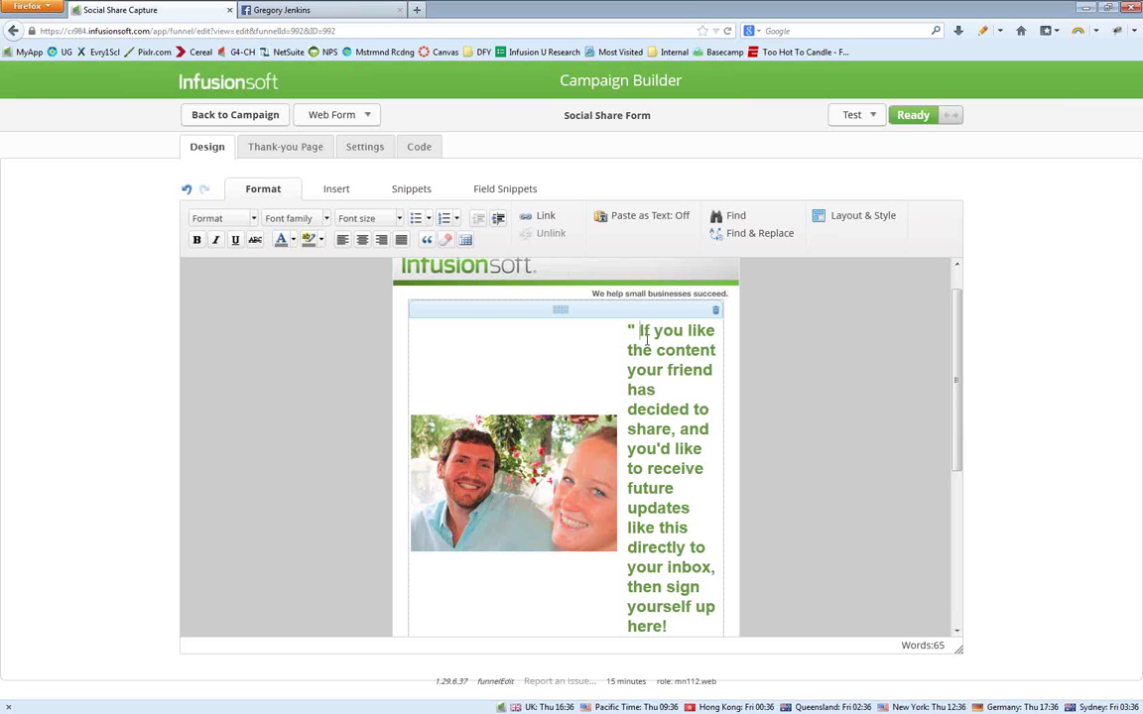
pyautogui.press('BackSpace')
pyautogui.write('Hey social media ')
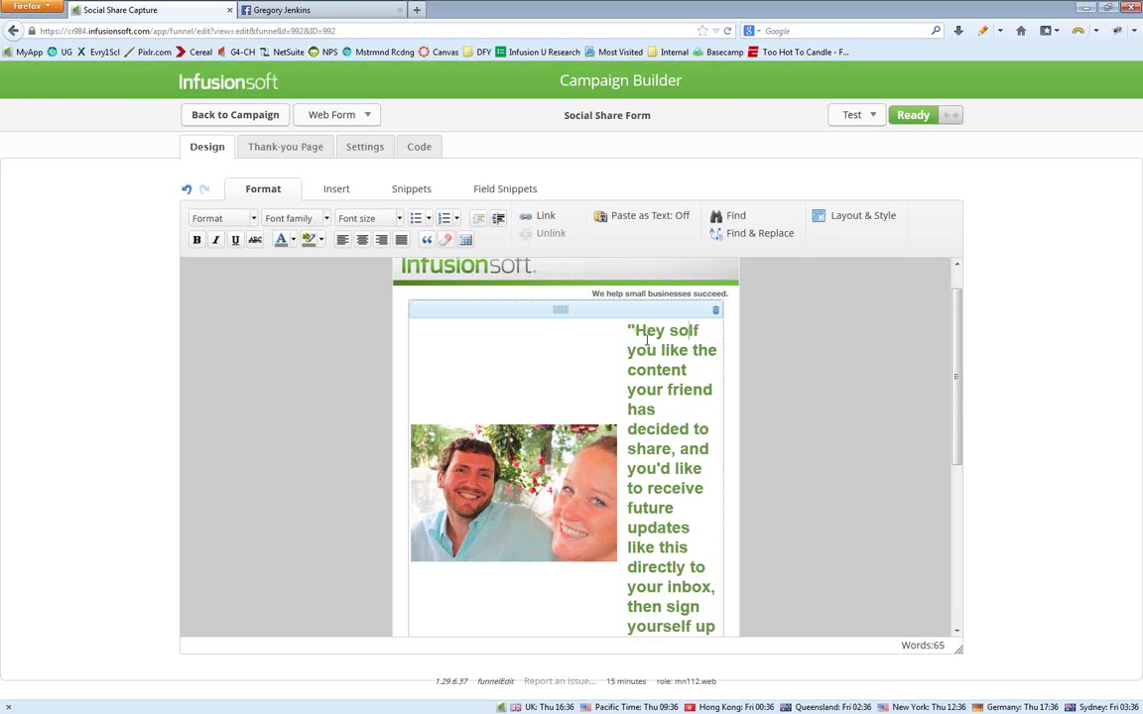
pyautogui.write('friend!')
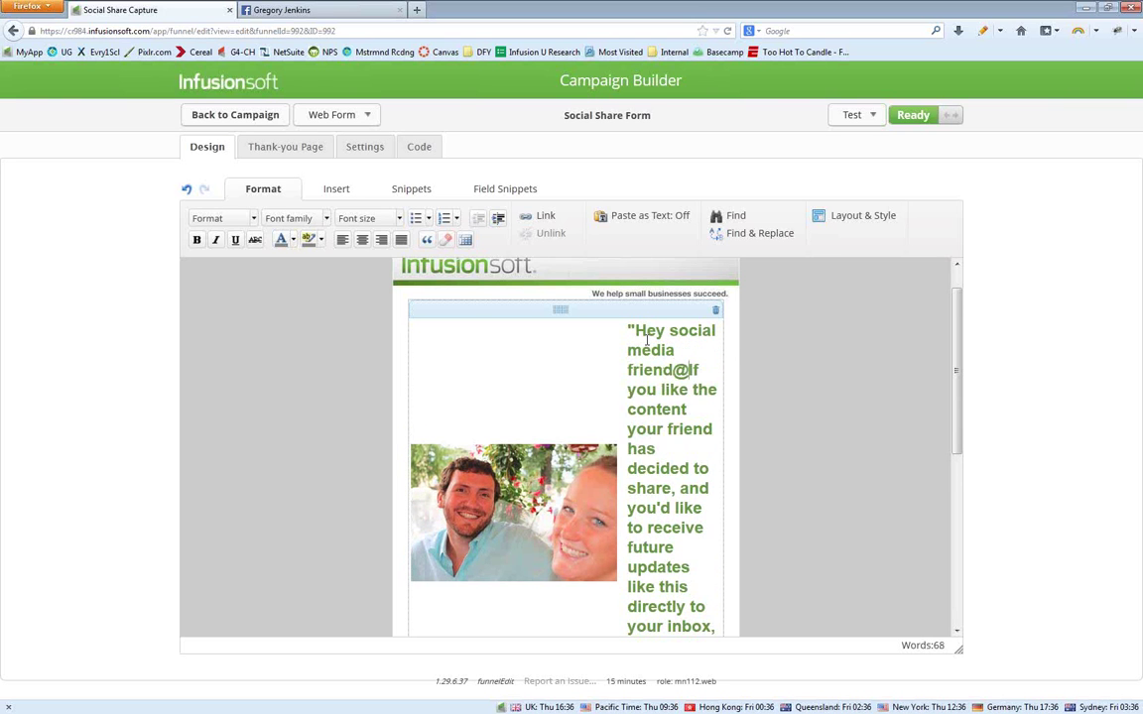
pyautogui.write(" I'm Greg and")
pyautogui.press('Delete')
pyautogui.write('i')
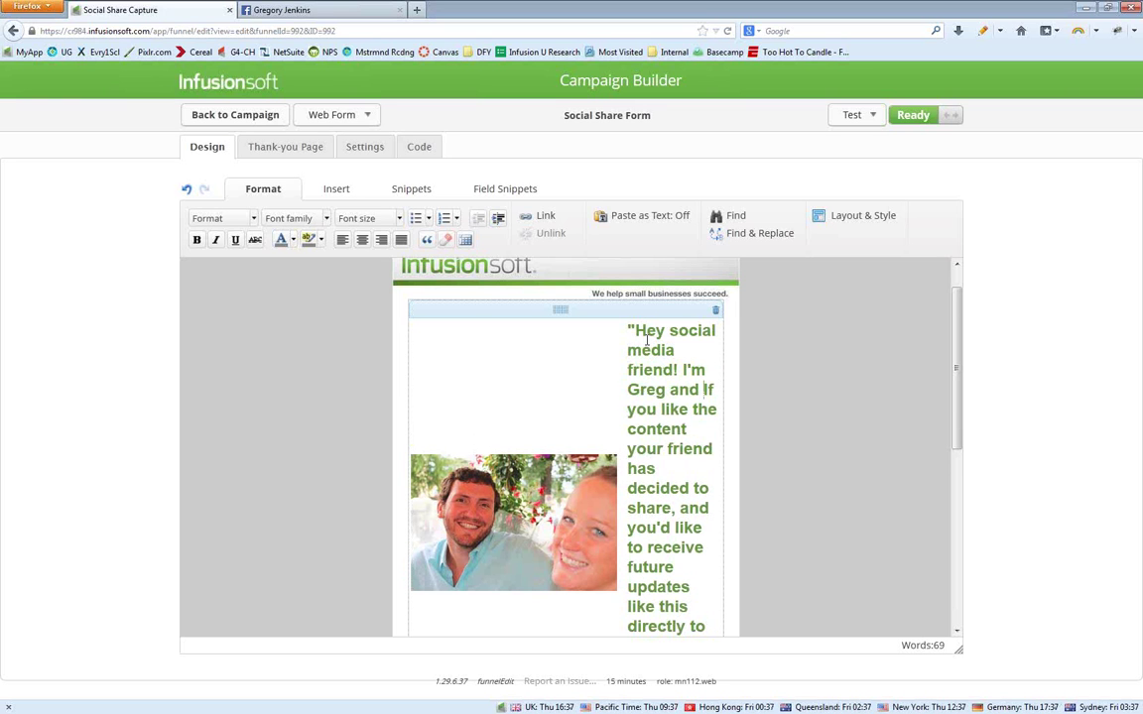
# - Replace the last word of the headline so that it ends with below!" including the closing quotation mark
pyautogui.scroll(-5, 651, 387)
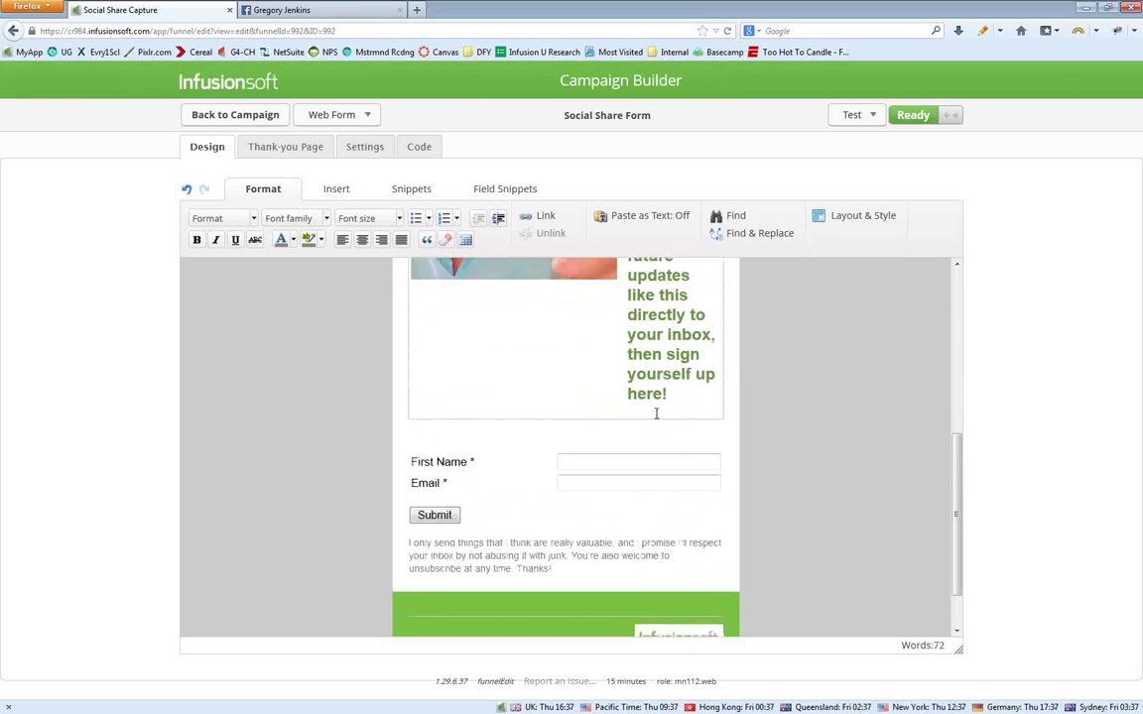
pyautogui.scroll(5, 656, 417)
pyautogui.scroll(-3, 656, 424)
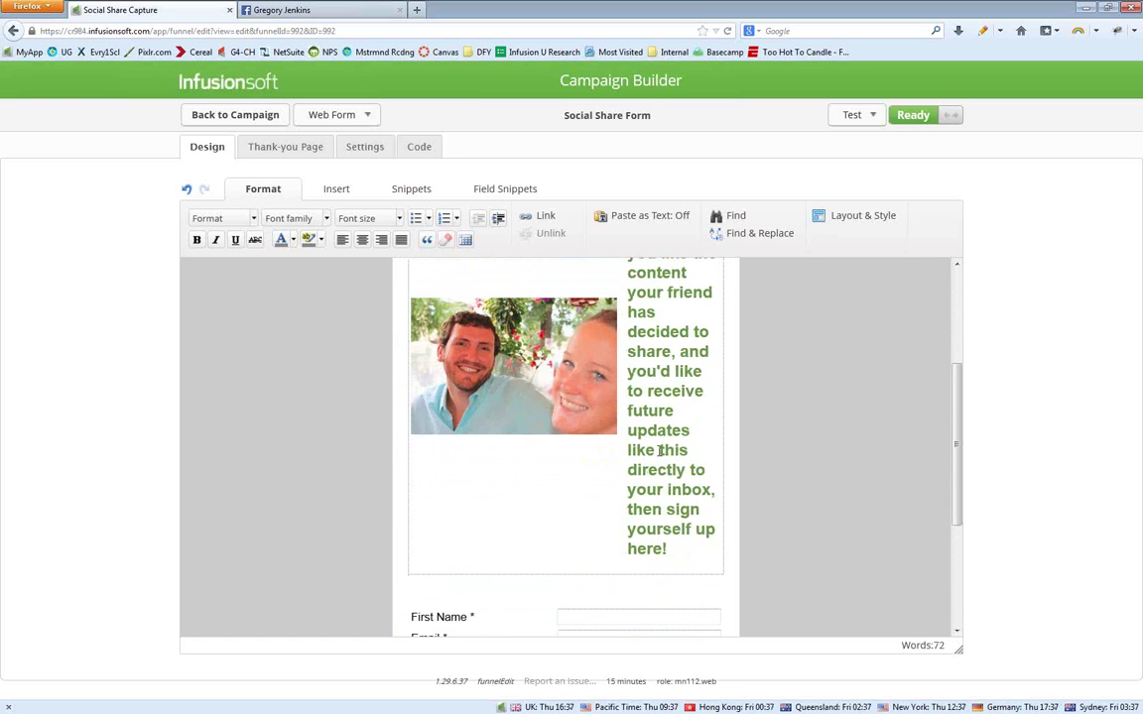
pyautogui.doubleClick(674, 545)
pyautogui.write('below!"')
# - Set the font size of the whole snippet headline to 12pt
pyautogui.tripleClick(667, 510)
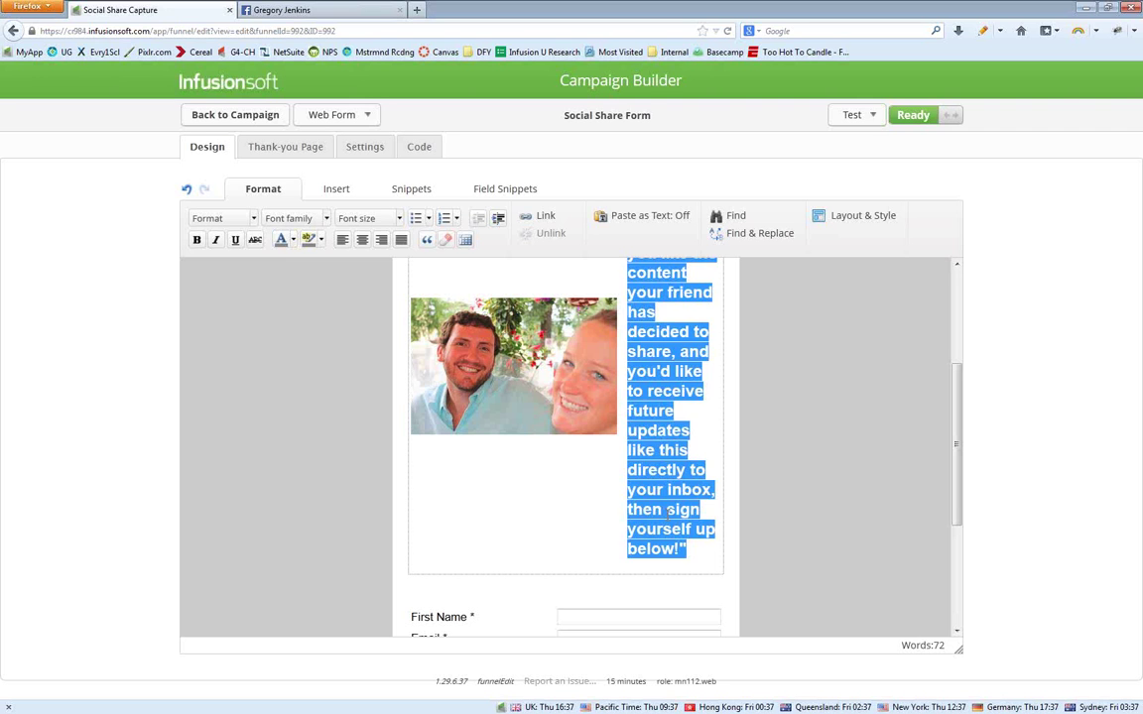
pyautogui.click(363, 218)
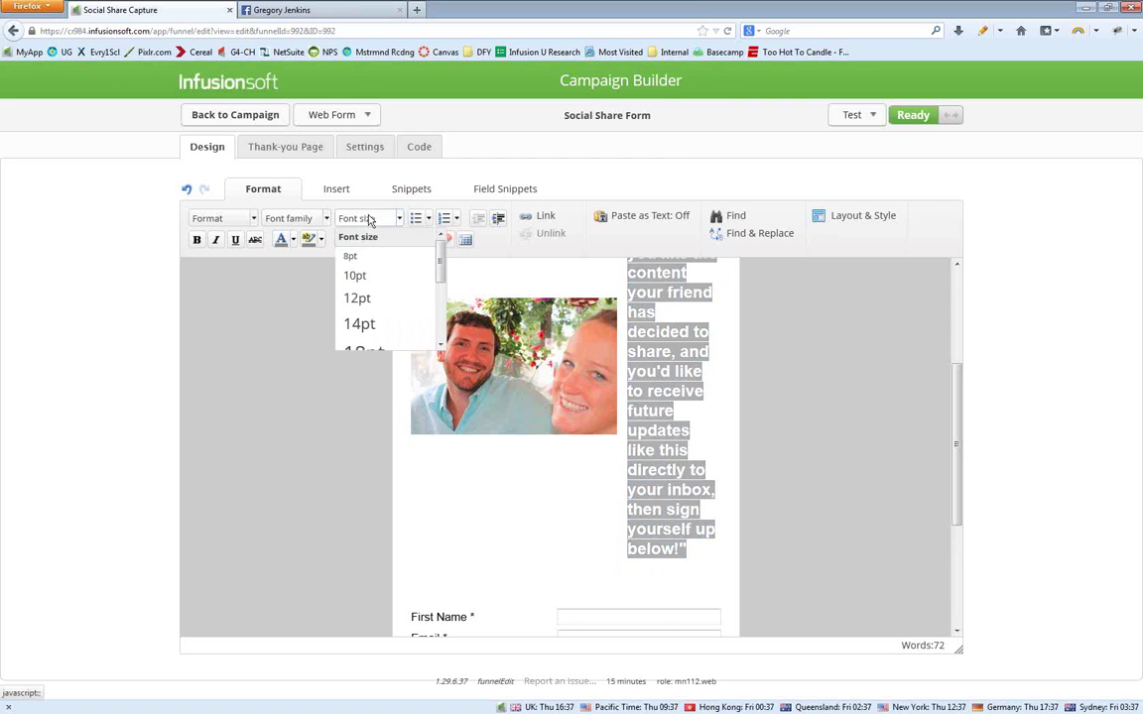
pyautogui.click(359, 300)
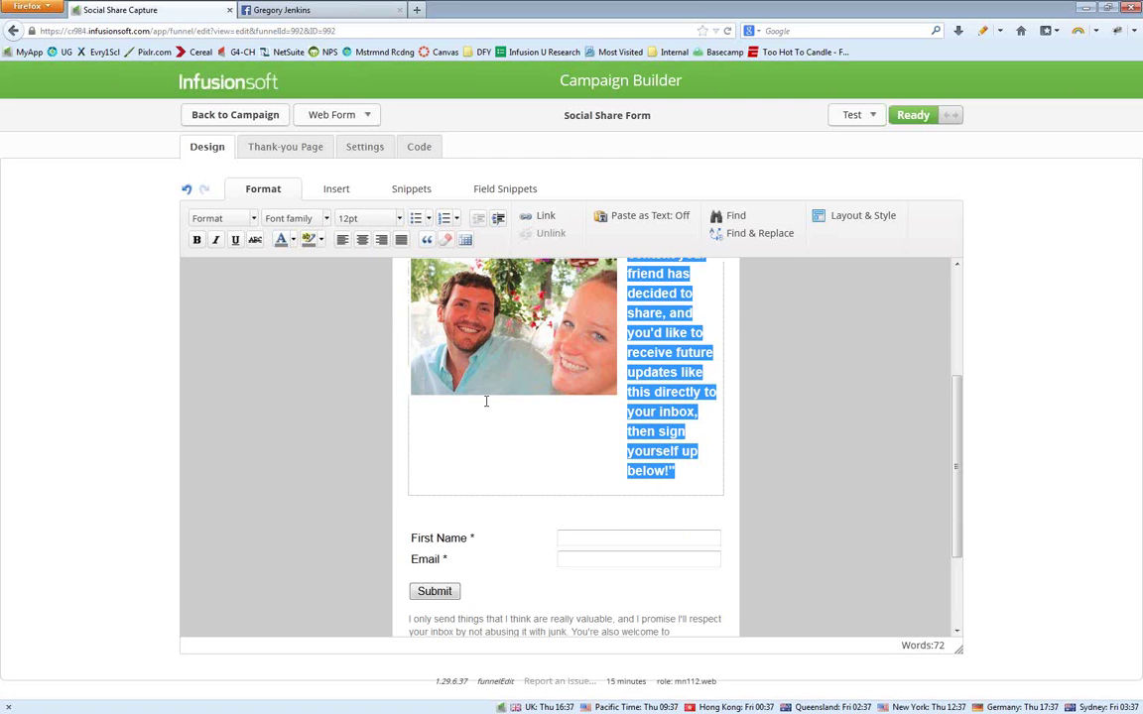
# - Shrink the Spotlight photo further, step by step, until the headline beside it wraps into fewer, wider lines
pyautogui.click(479, 368)
pyautogui.scroll(3, 514, 401)
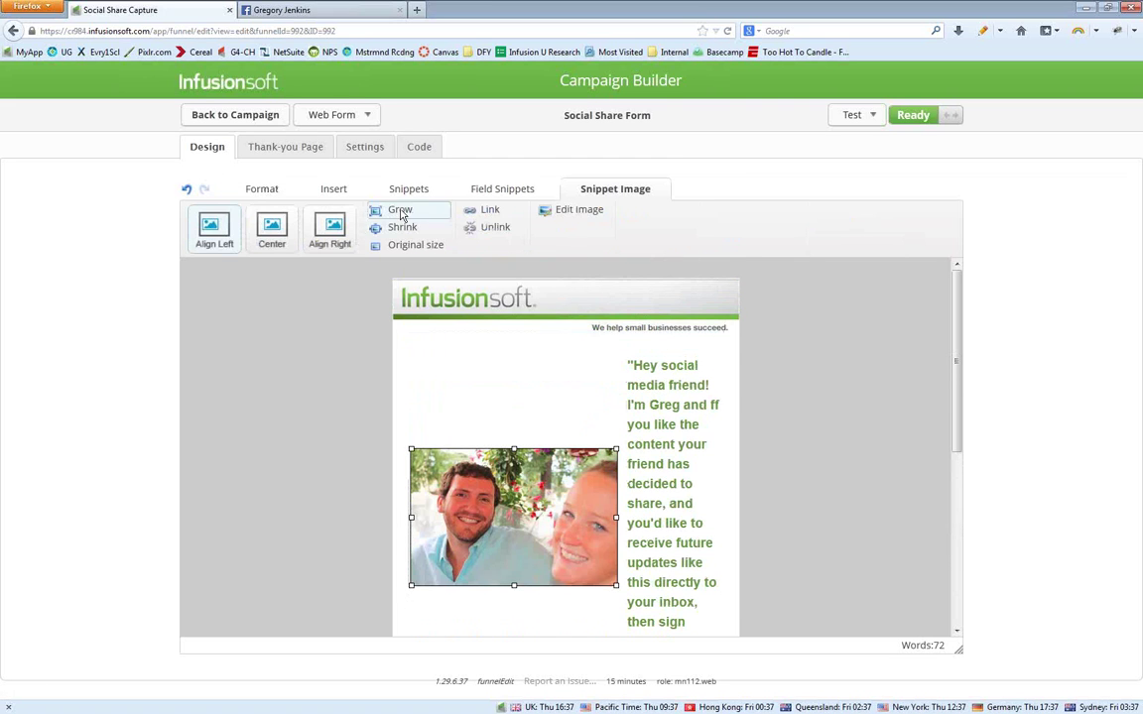
pyautogui.click(389, 231)
pyautogui.click(389, 231)
pyautogui.click(389, 231)
pyautogui.click(389, 231)
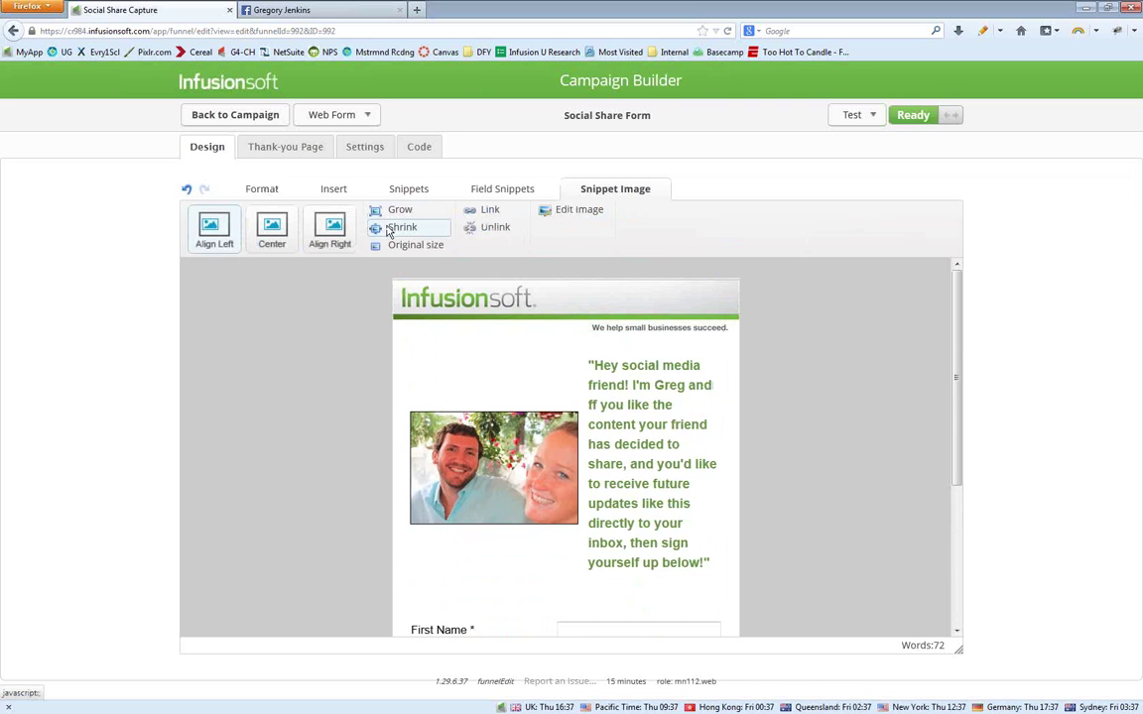
pyautogui.click(389, 231)
pyautogui.click(389, 231)
pyautogui.click(389, 231)
pyautogui.click(389, 231)
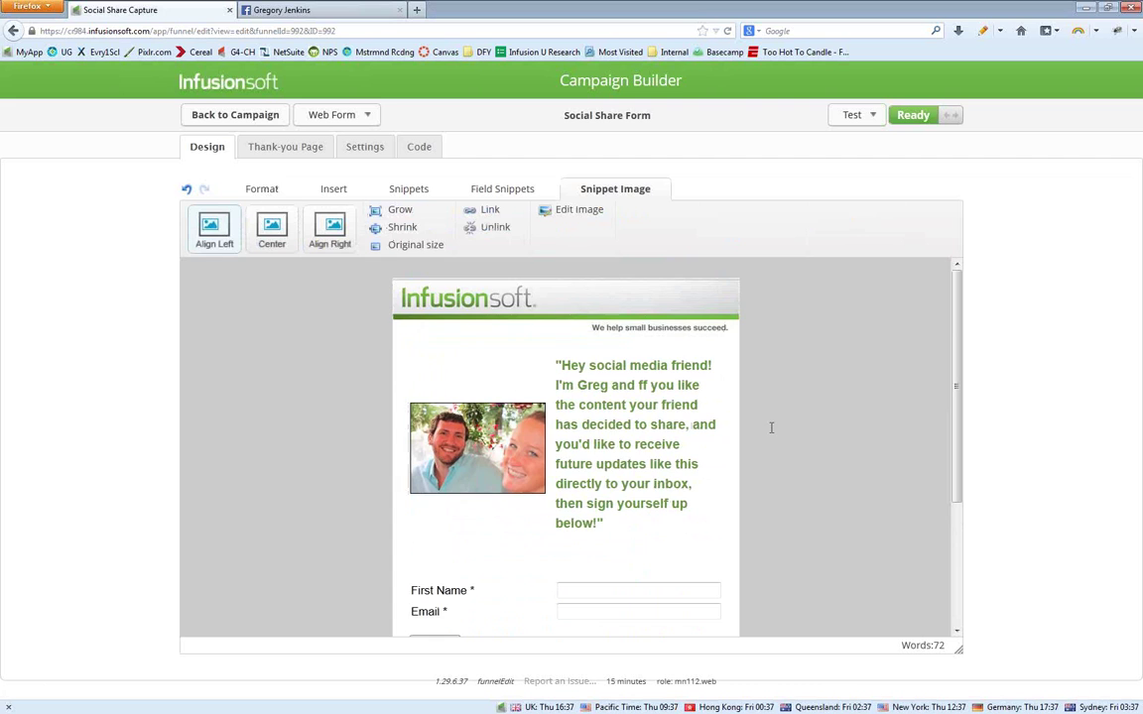
# - Correct "ff you like" to "if you like" in the headline and change "the content" to "this email"
pyautogui.scroll(-3, 771, 429)
pyautogui.scroll(3, 771, 435)
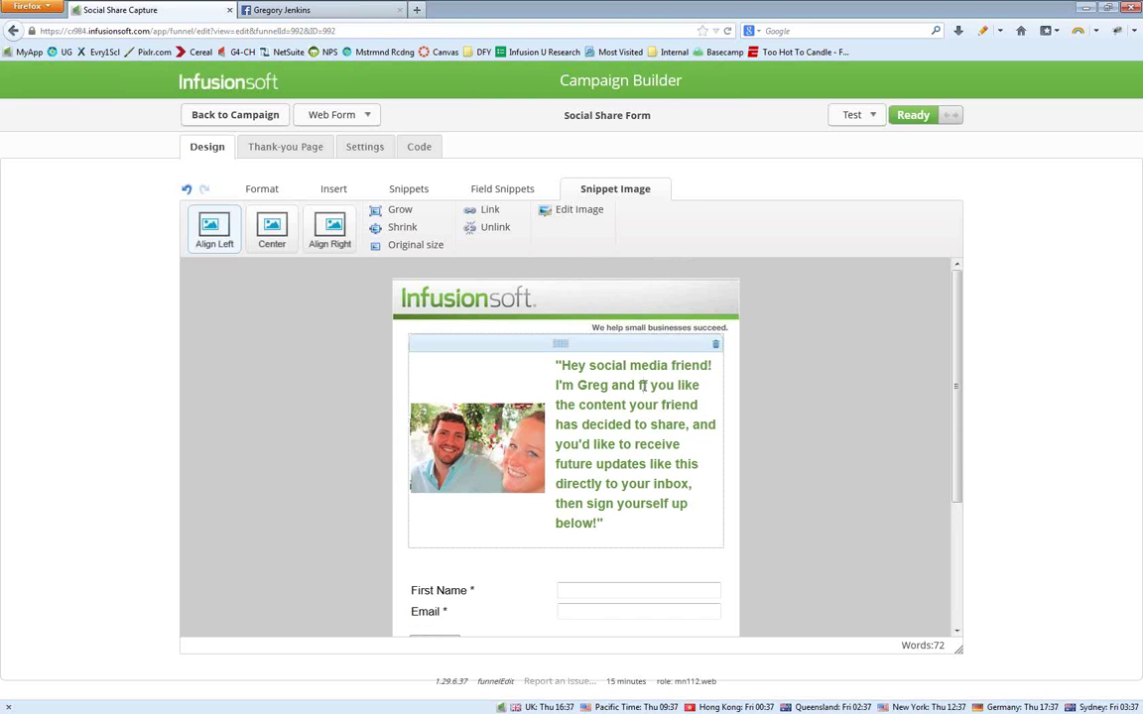
pyautogui.click(679, 359)
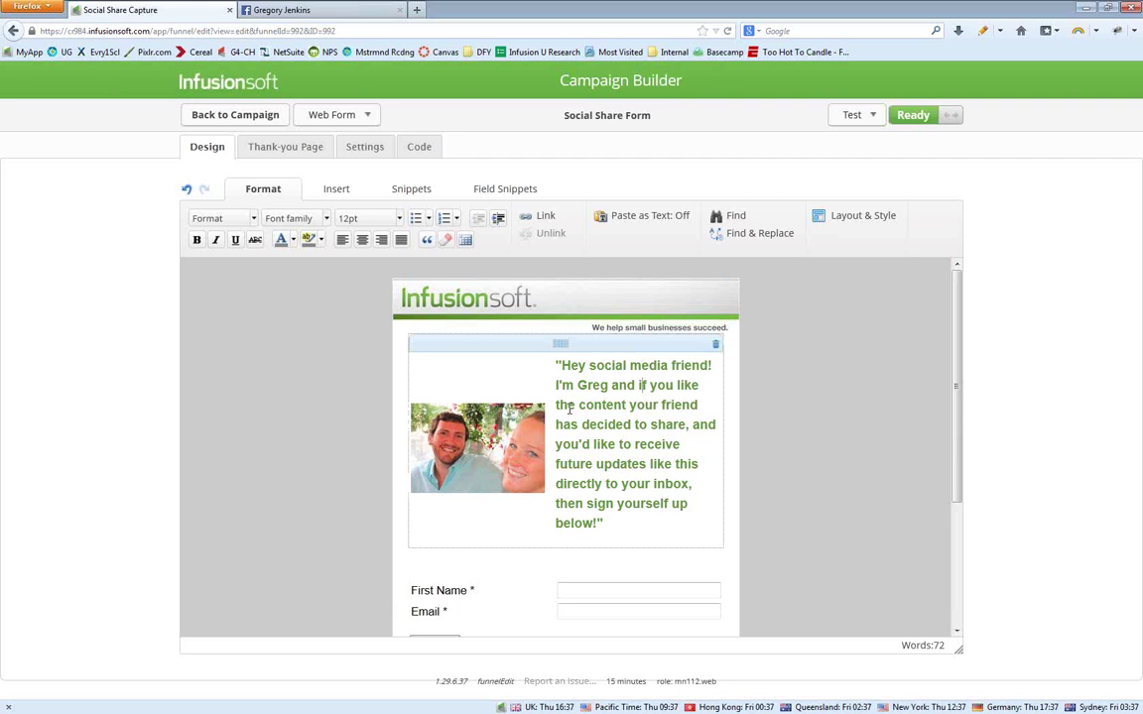
pyautogui.moveTo(568, 409); pyautogui.dragTo(627, 410)
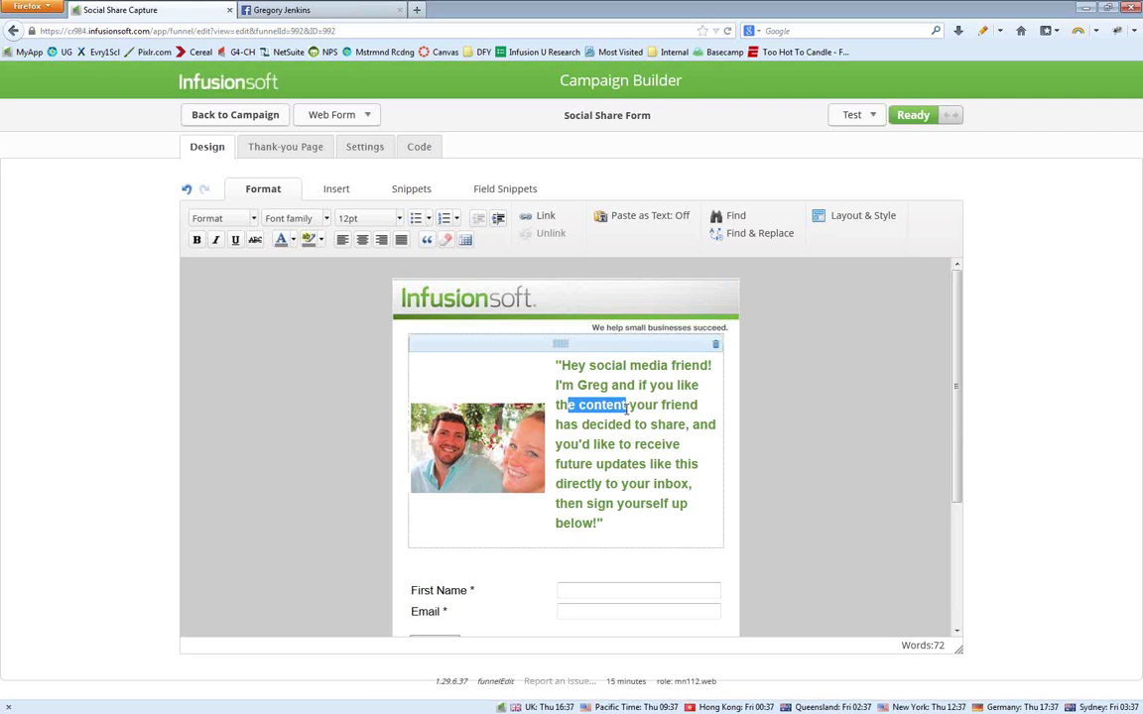
pyautogui.write('is email')
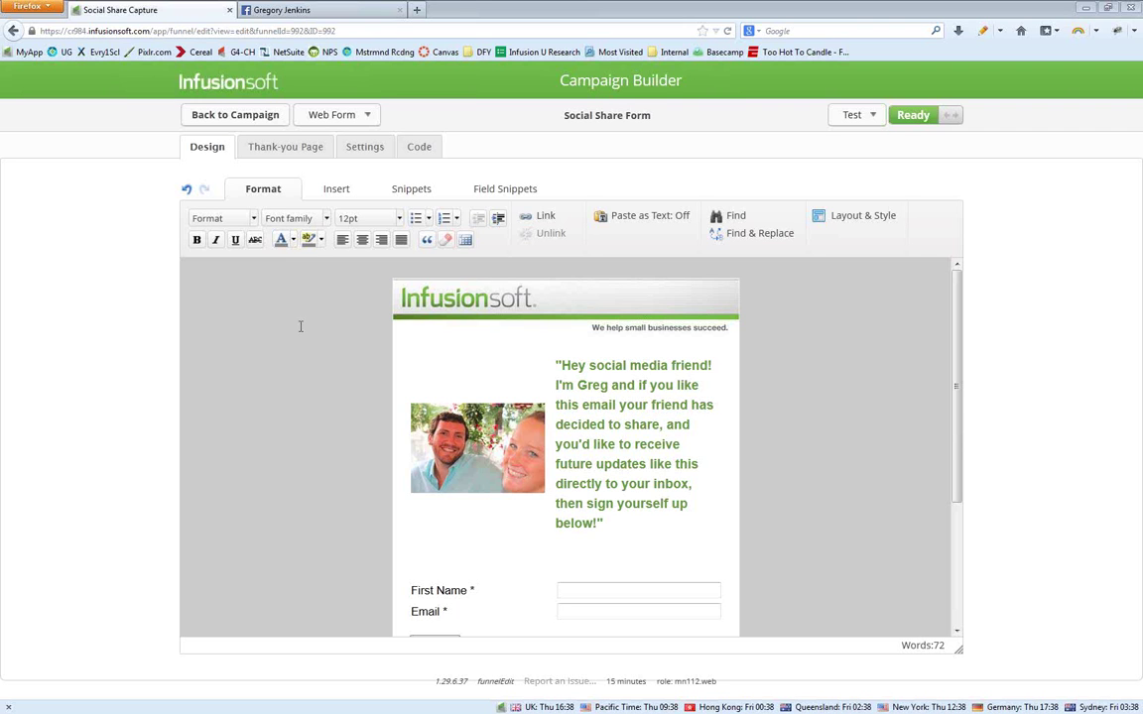
# - View the form's thank-you page settings, return to the campaign, and open the MM Broadcast email in the first Broadcast Sequence
pyautogui.click(277, 153)
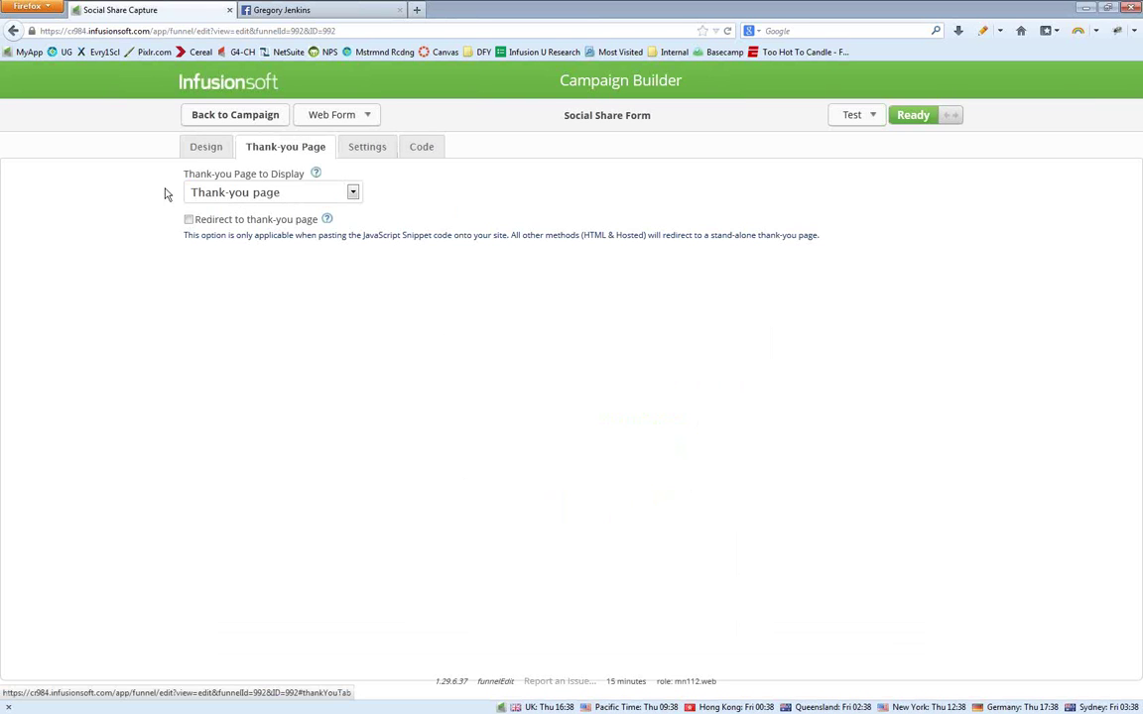
pyautogui.click(250, 116)
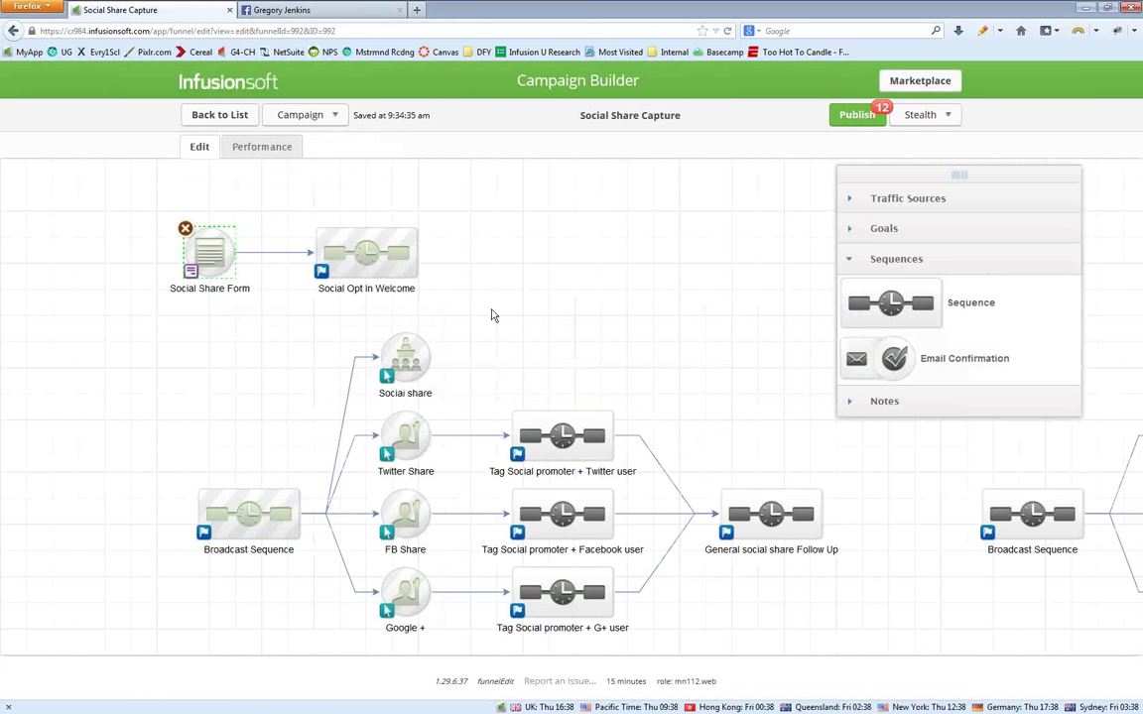
pyautogui.click(243, 512)
pyautogui.doubleClick(243, 513)
pyautogui.doubleClick(212, 251)
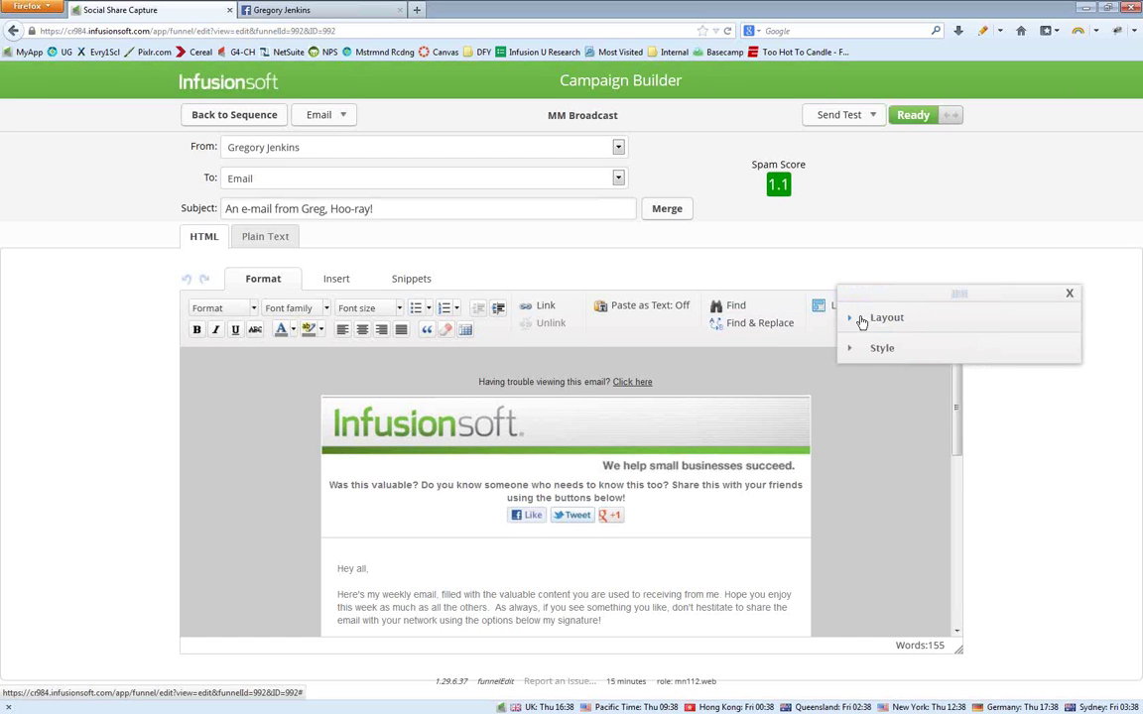
# - Open the email's layout settings and switch Show Form off and back on under Social Sharing Layout
pyautogui.click(871, 319)
pyautogui.scroll(-1, 942, 476)
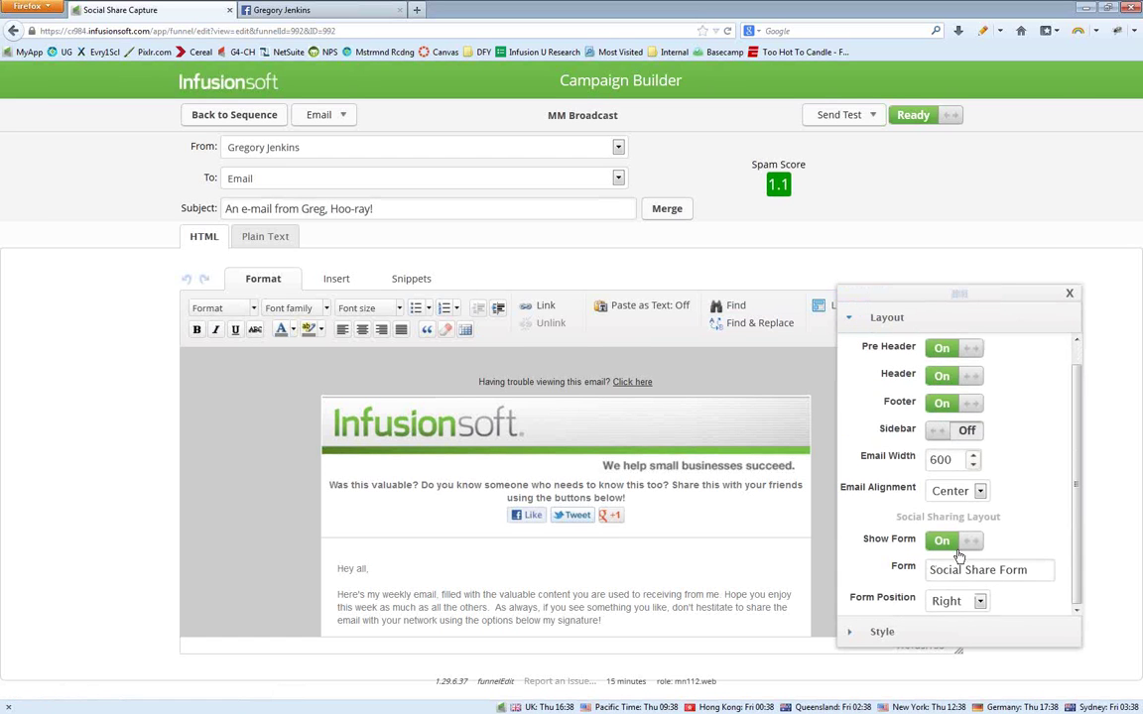
pyautogui.click(941, 470)
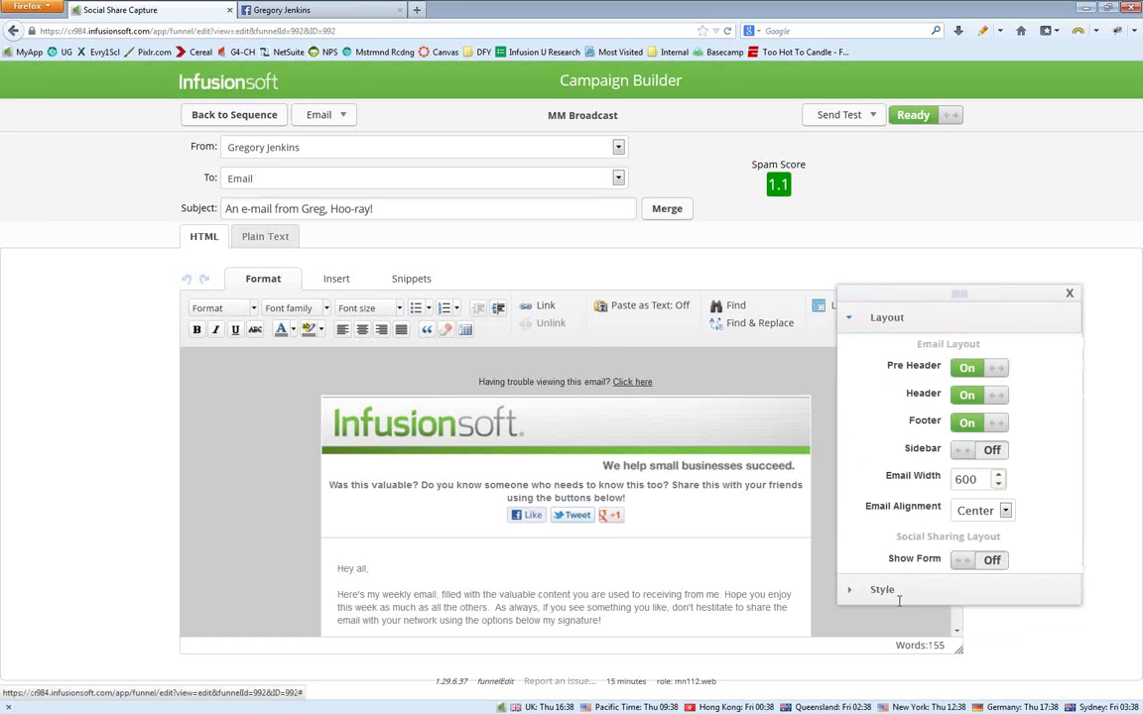
pyautogui.click(974, 564)
# - Clear the social sharing form, search for "soc" and reselect Social Share Form, keeping the form position at Right
pyautogui.moveTo(1032, 590); pyautogui.dragTo(927, 590)
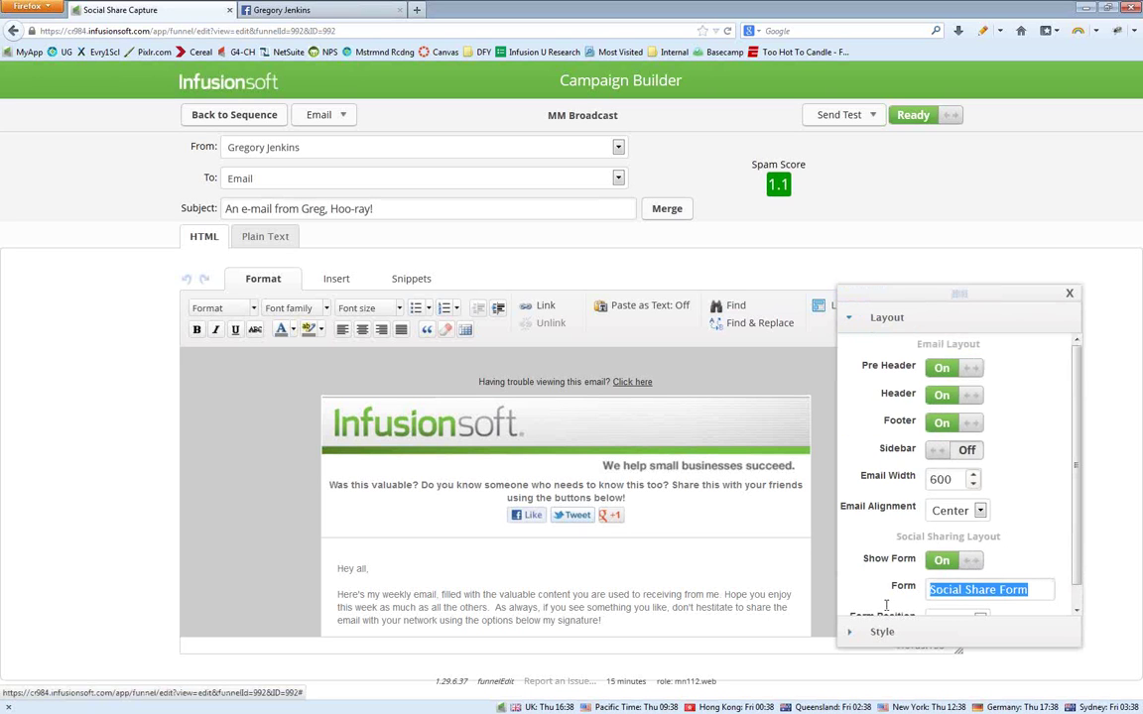
pyautogui.press('BackSpace')
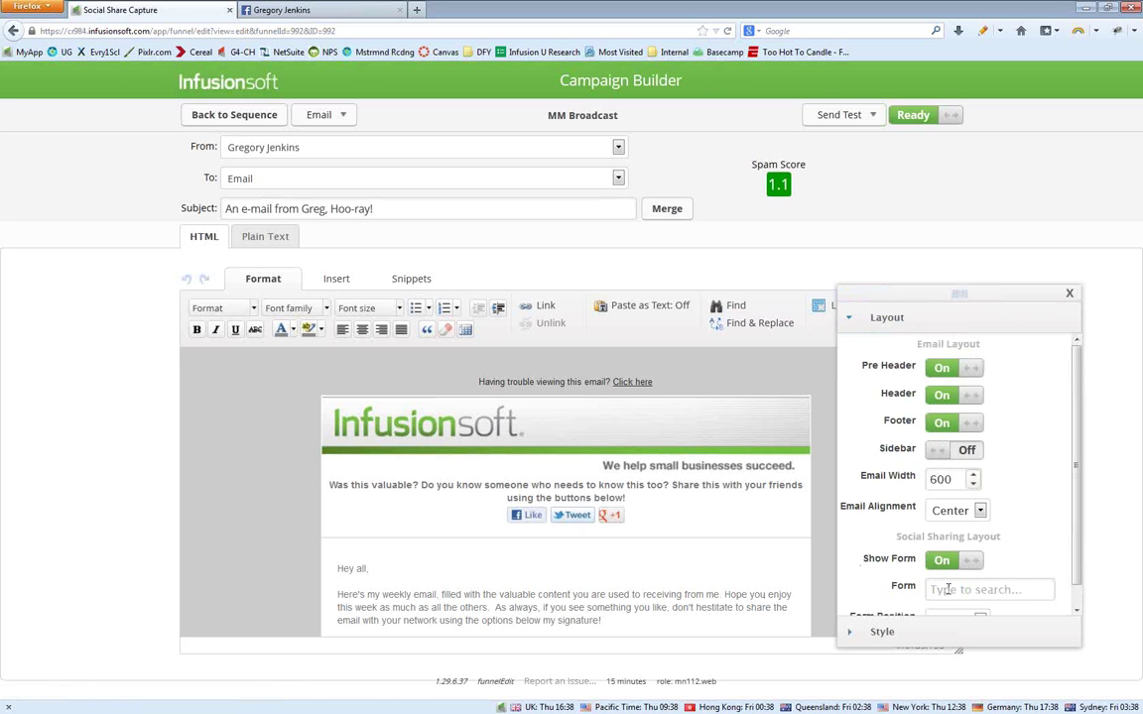
pyautogui.click(949, 589)
pyautogui.write('soc')
pyautogui.scroll(-1, 949, 592)
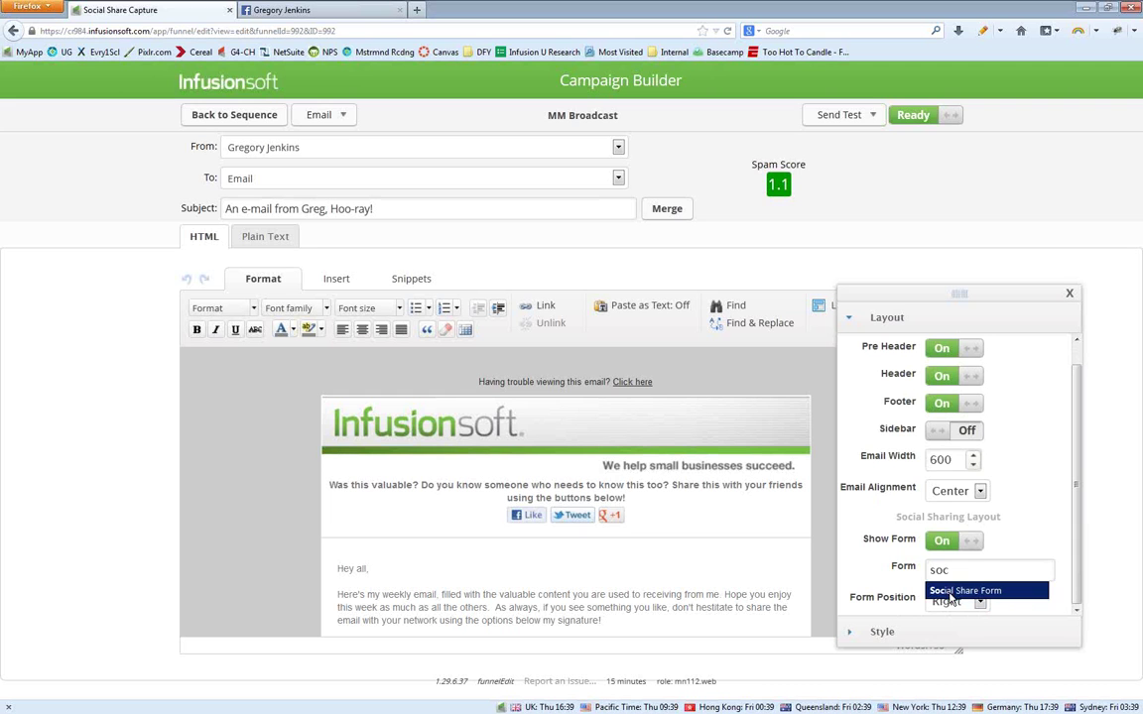
pyautogui.click(949, 591)
pyautogui.click(952, 601)
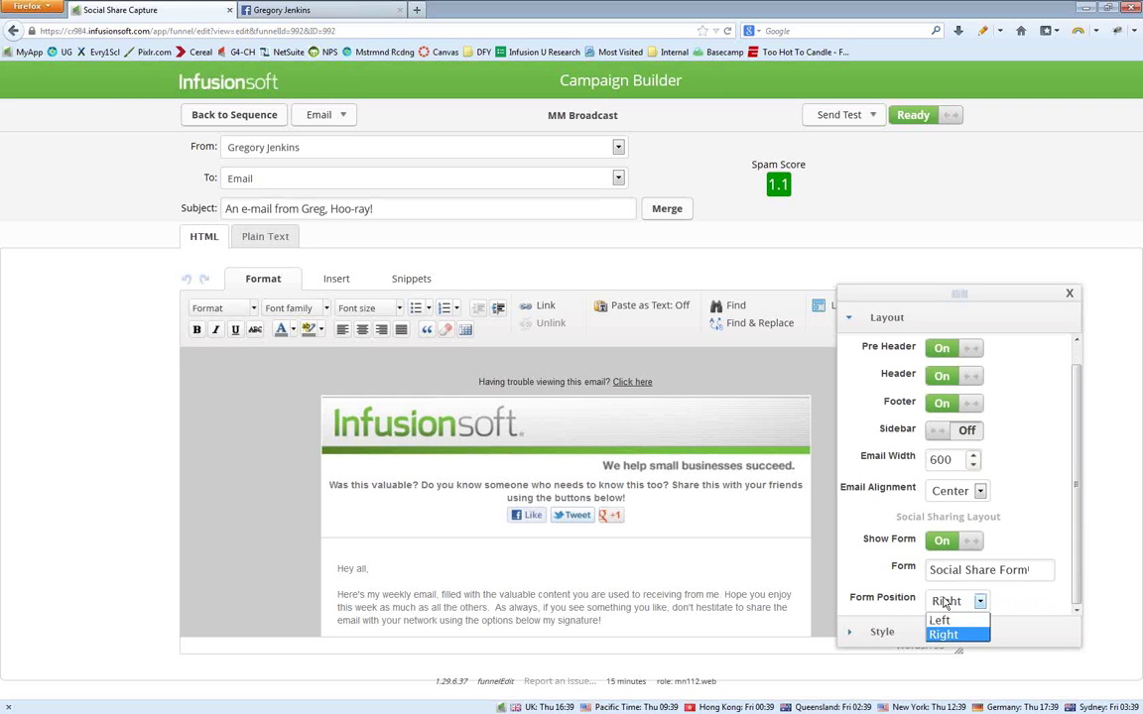
pyautogui.click(948, 628)
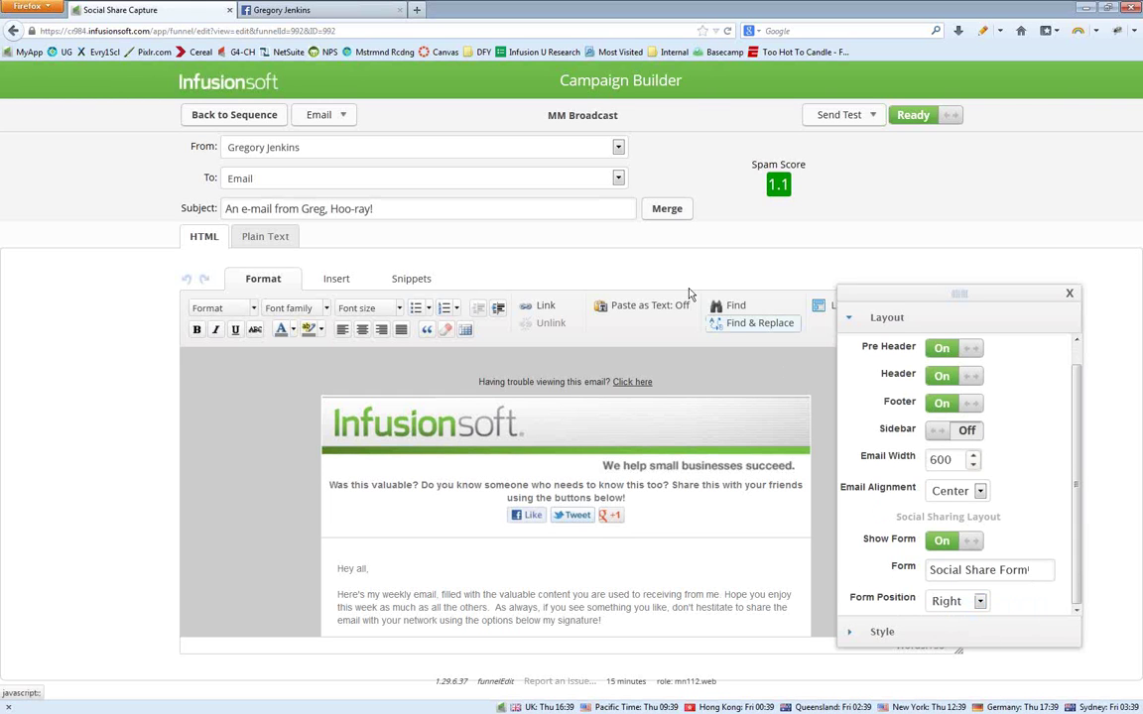
# - Preview the MM Broadcast email with the selected social sharing form, and close the preview
pyautogui.click(345, 119)
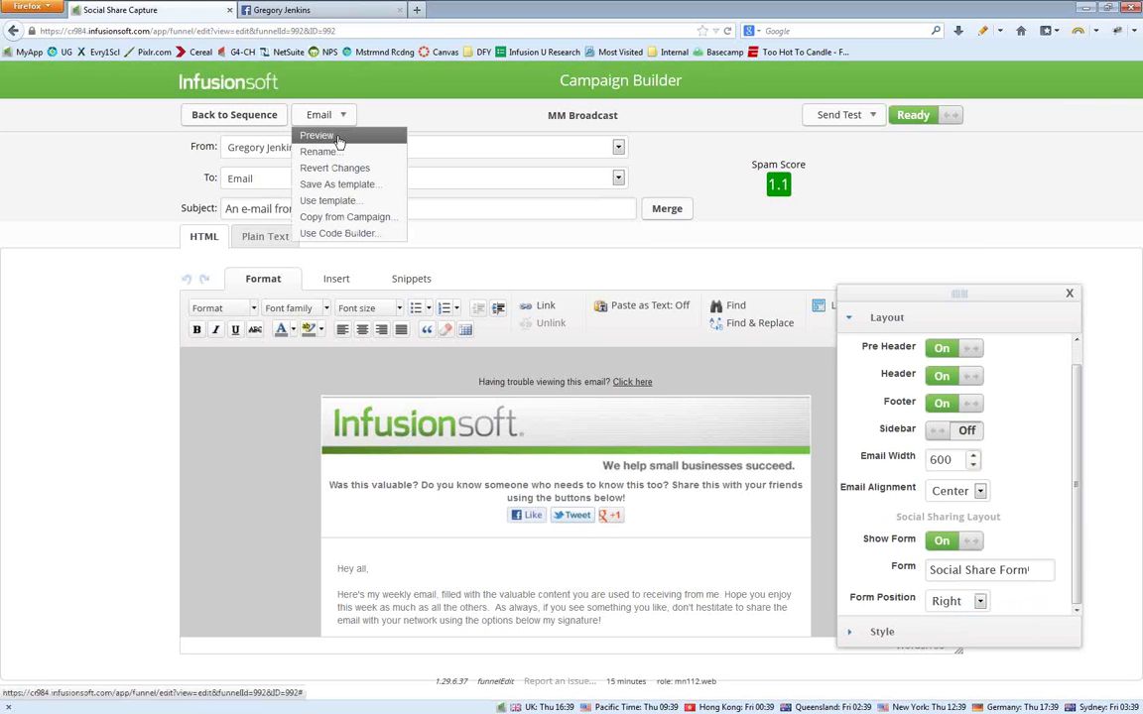
pyautogui.click(317, 136)
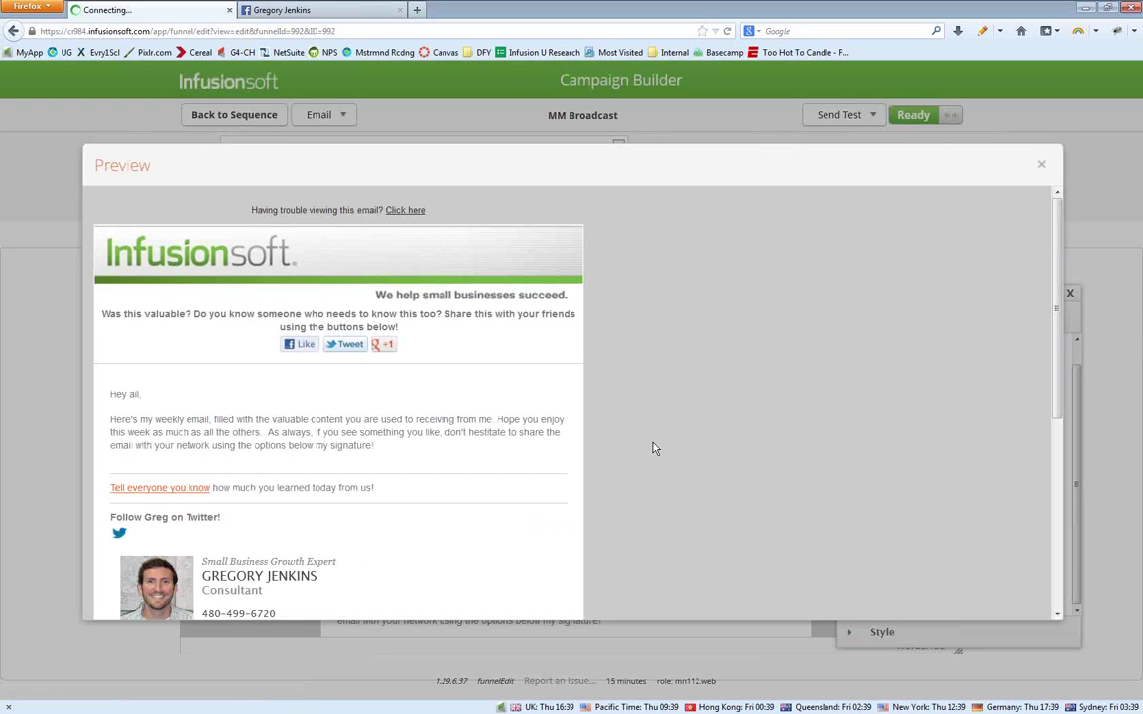
pyautogui.click(1039, 171)
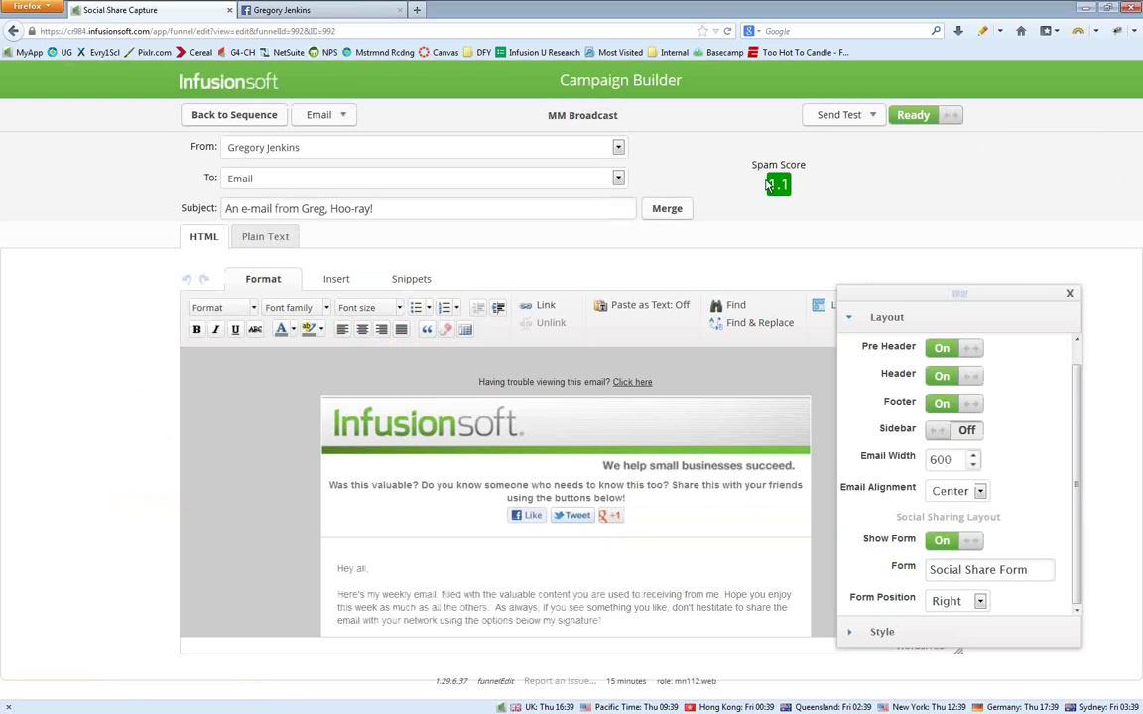
# - Return from the email to the Social Share Capture campaign and publish its pending changes
pyautogui.click(204, 116)
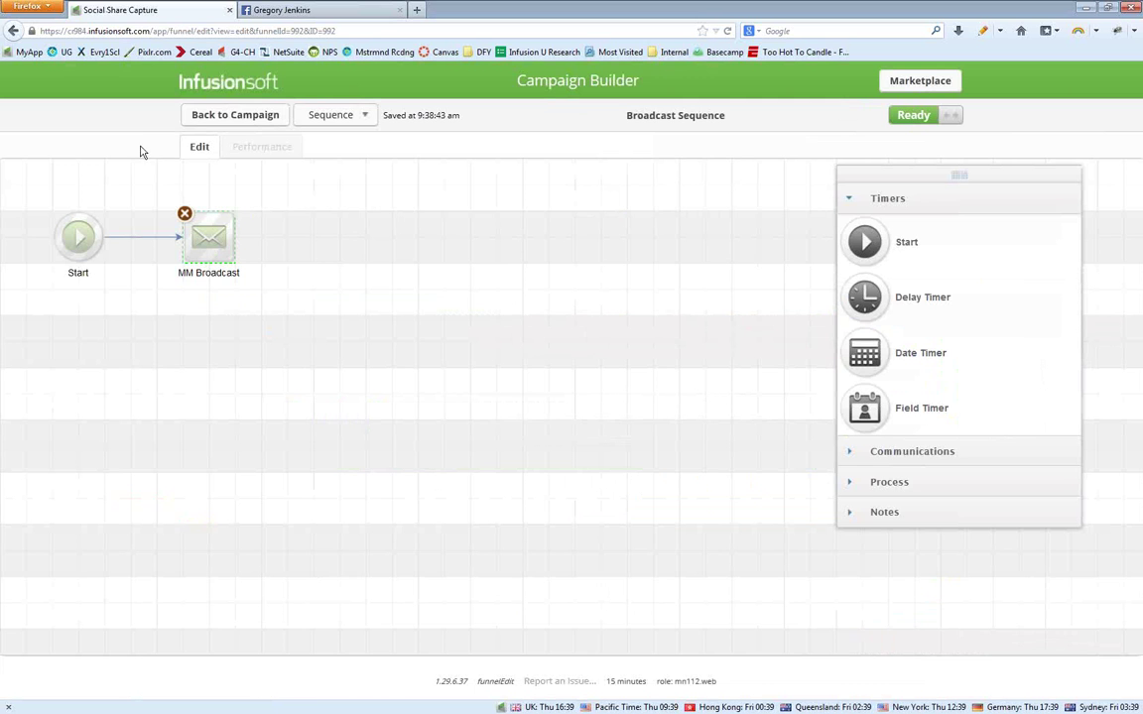
pyautogui.click(256, 116)
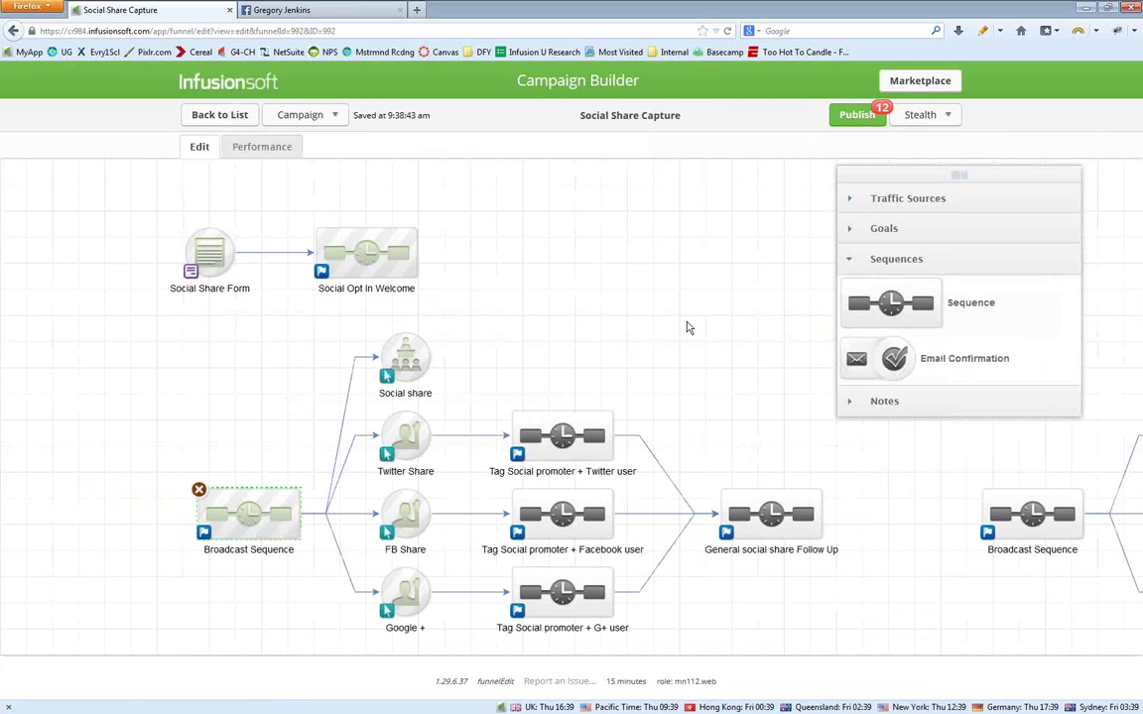
pyautogui.click(857, 116)
pyautogui.click(697, 410)
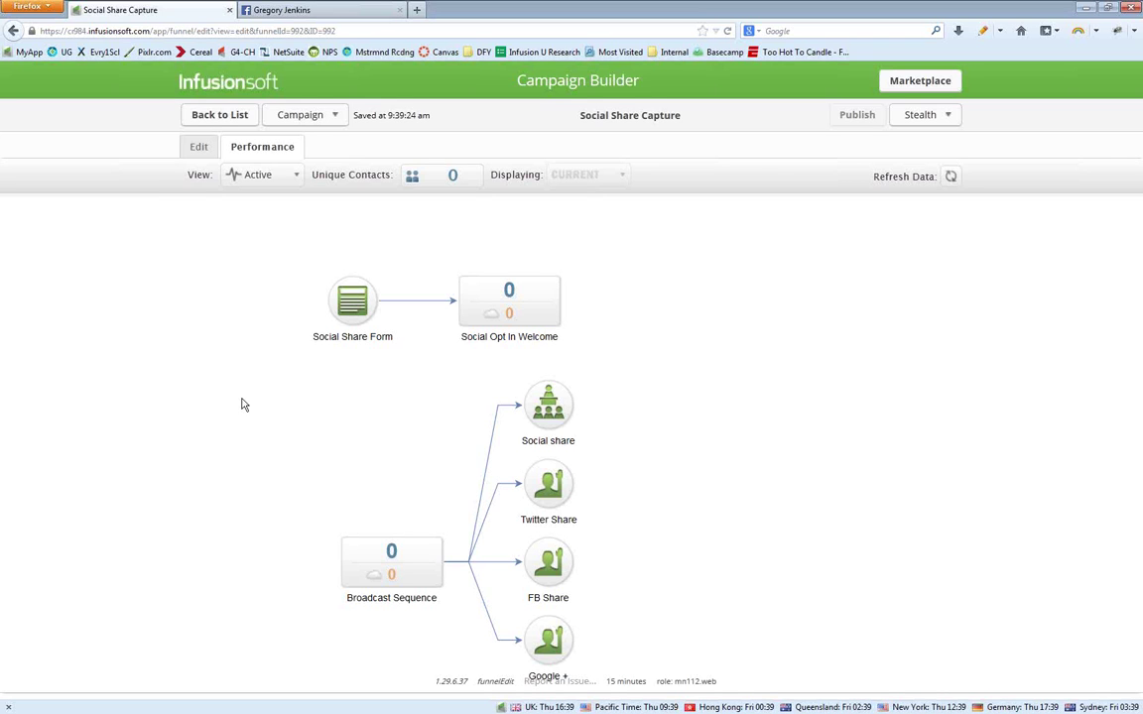
# - Reopen the MM Broadcast email in the published Broadcast Sequence and preview how the Social Share Form sits beside the email content
pyautogui.click(198, 146)
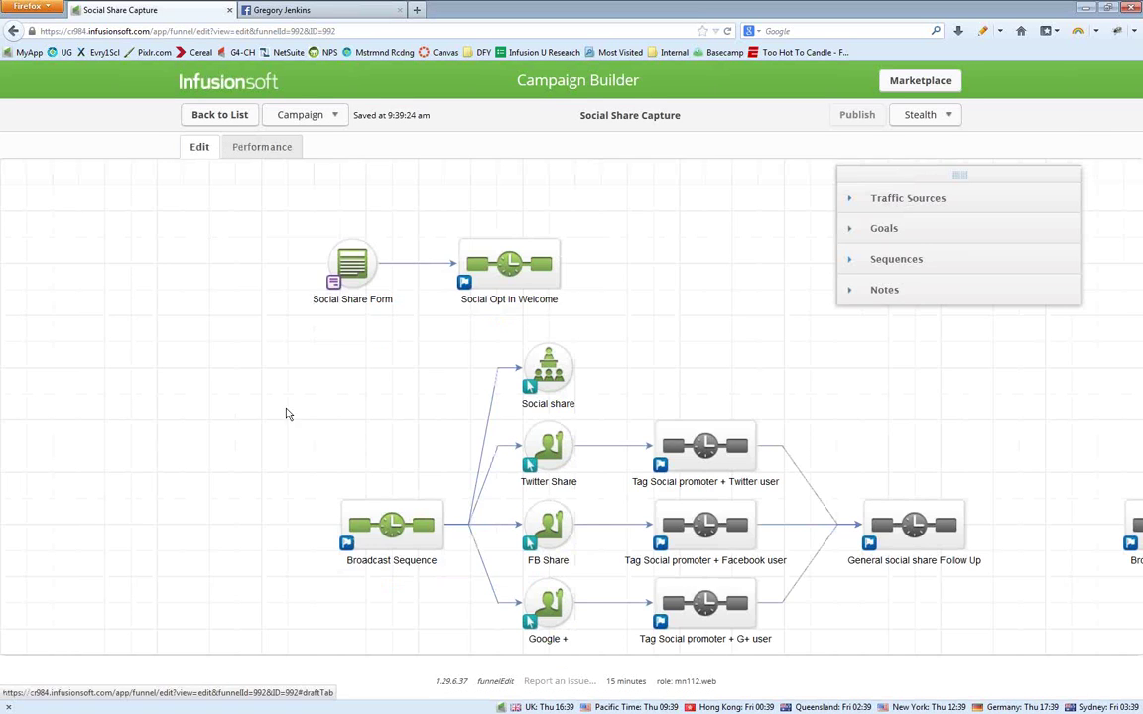
pyautogui.doubleClick(388, 528)
pyautogui.doubleClick(208, 246)
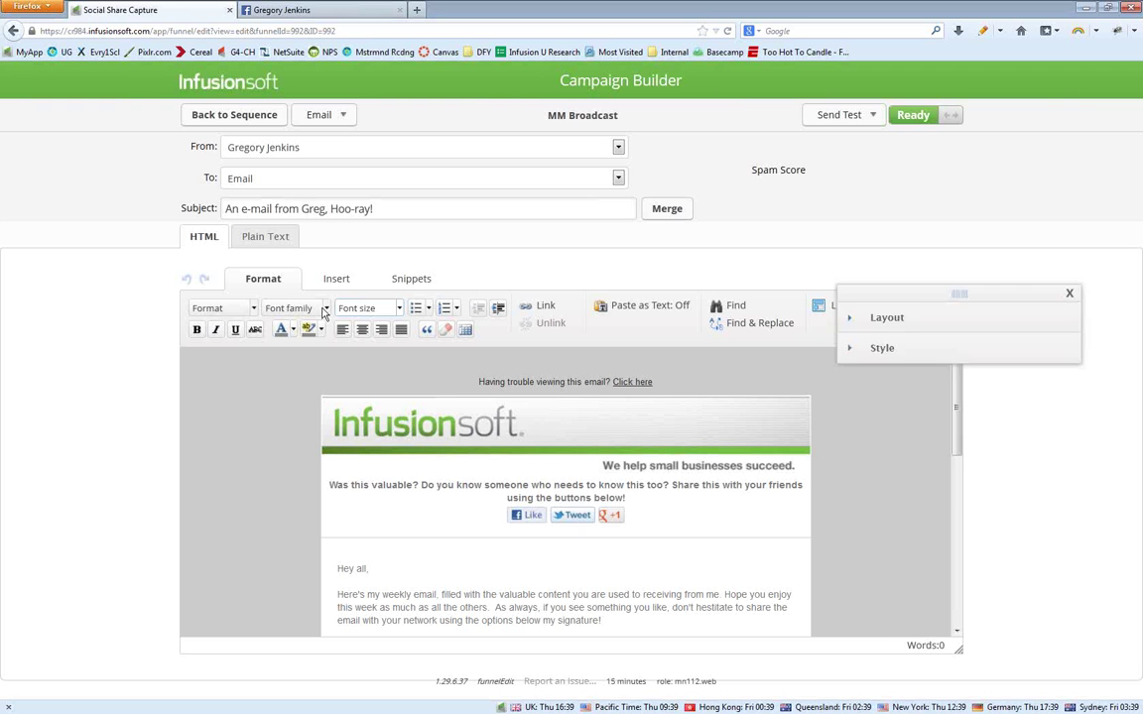
pyautogui.click(863, 310)
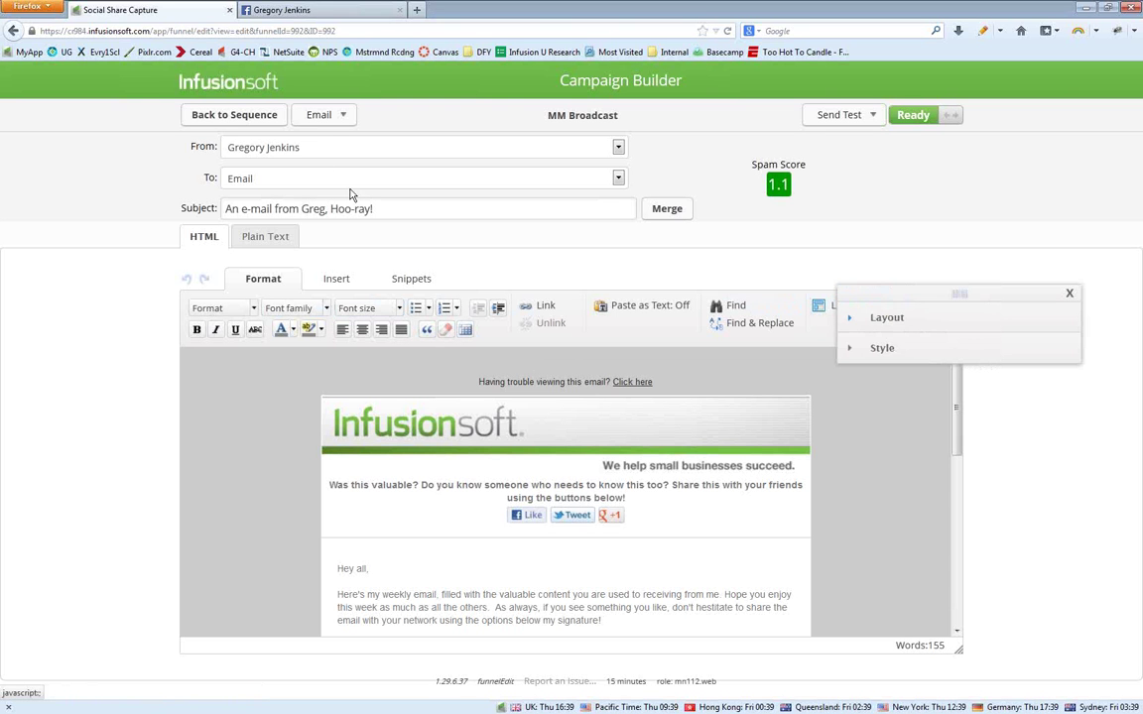
pyautogui.click(309, 139)
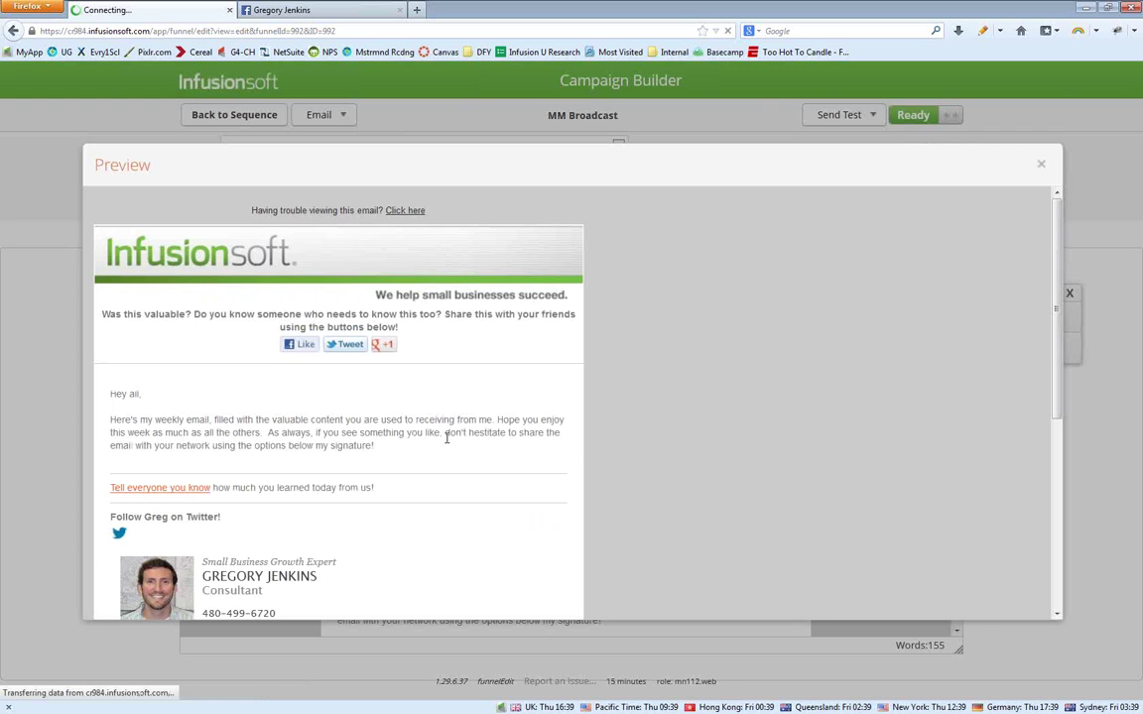
pyautogui.scroll(-3, 617, 471)
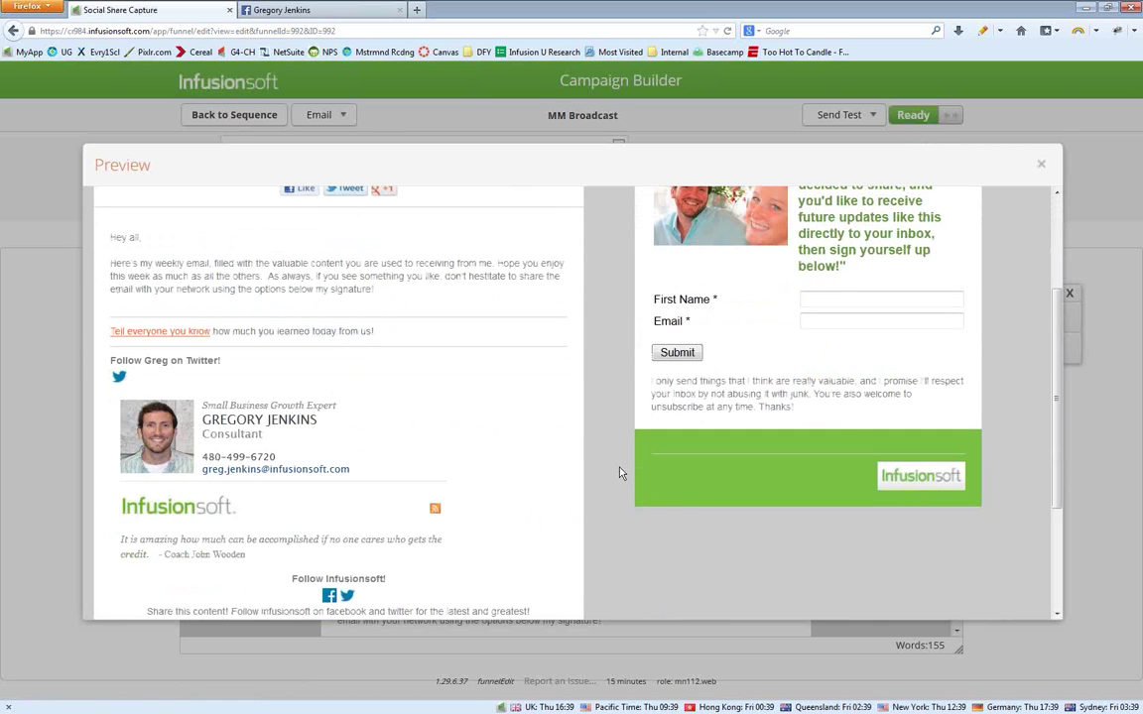
pyautogui.scroll(3, 615, 416)
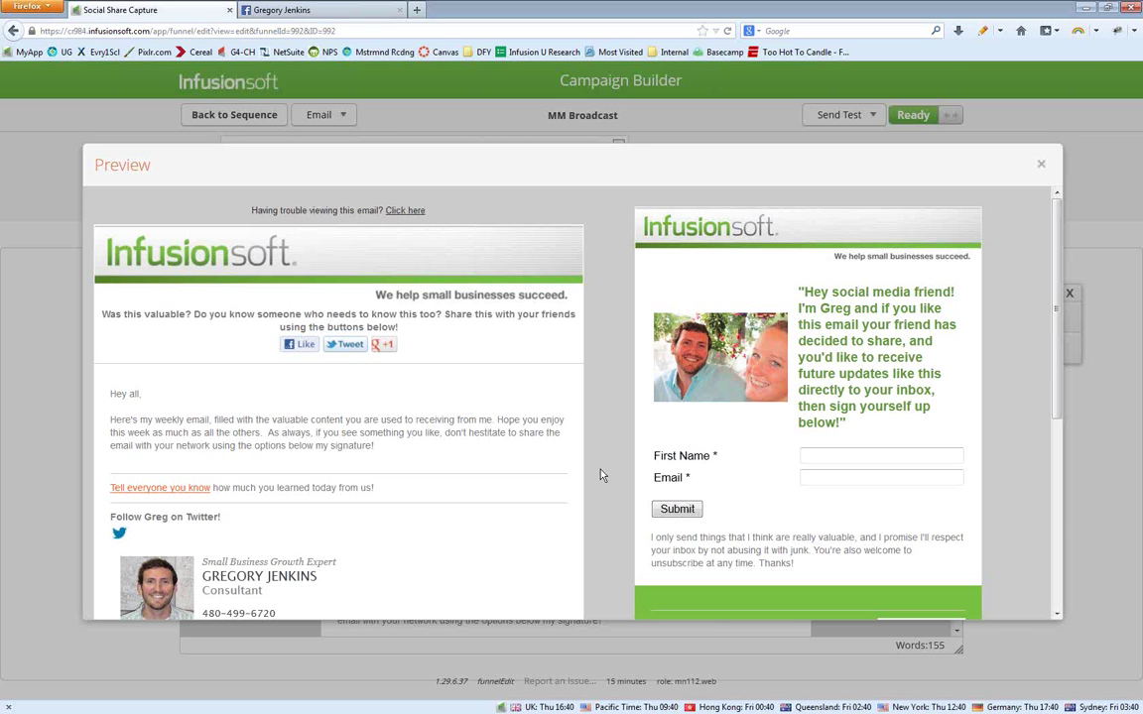
pyautogui.scroll(-3, 601, 370)
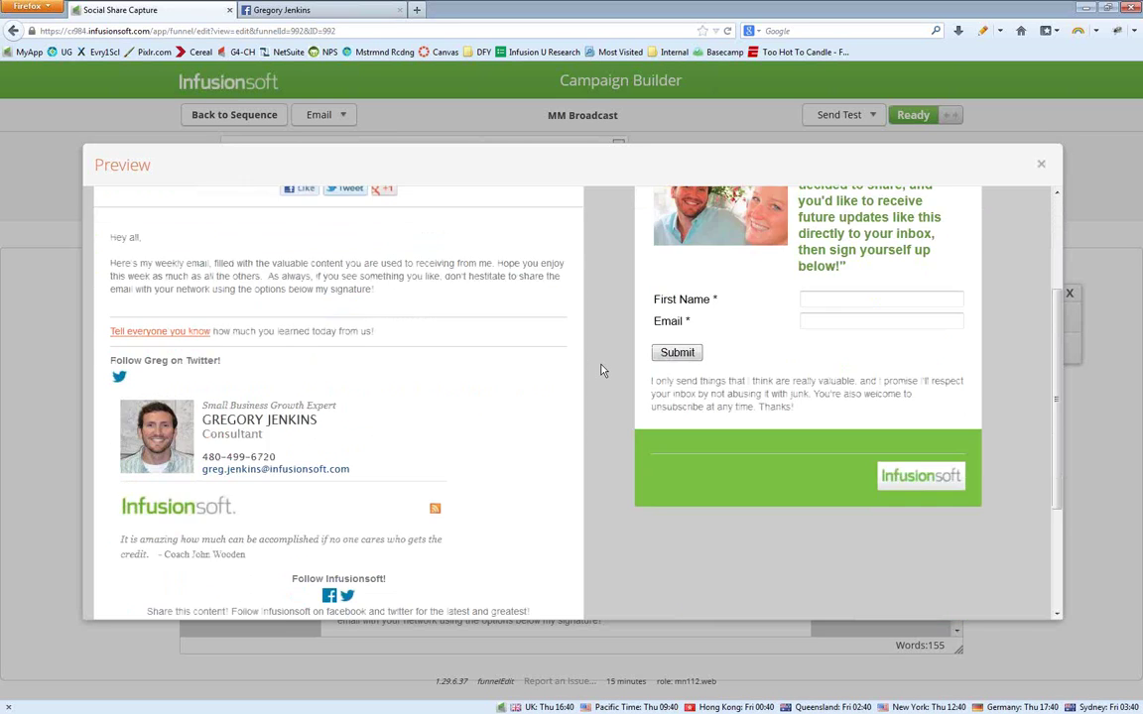
pyautogui.scroll(3, 600, 370)
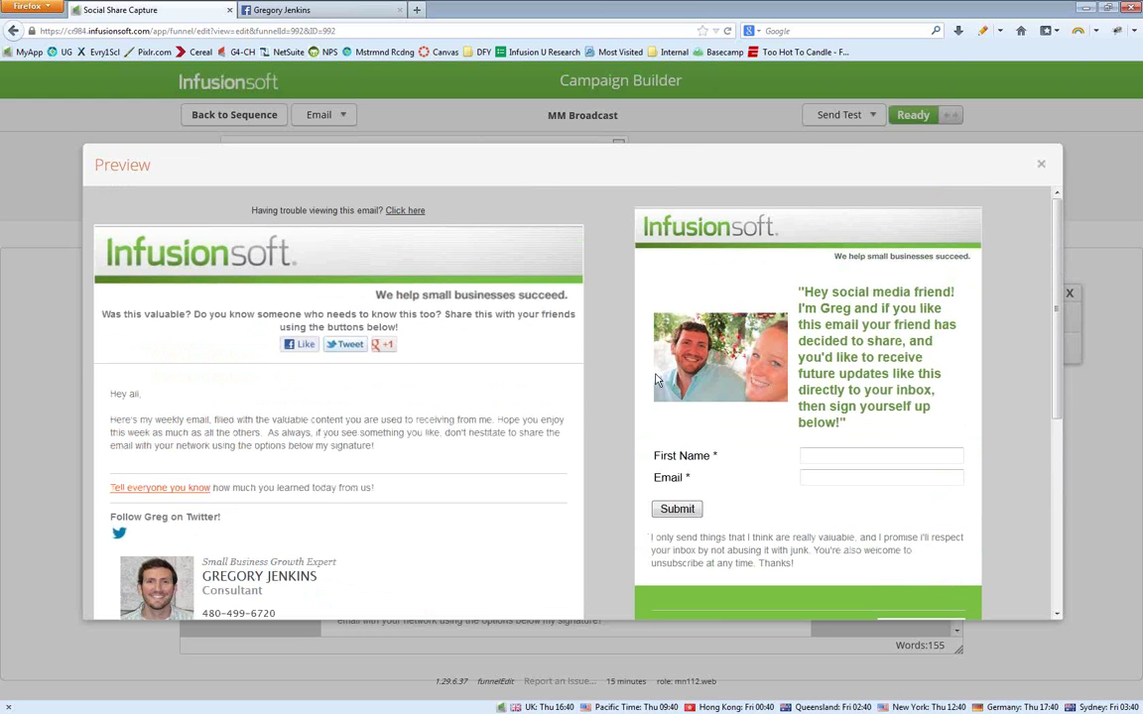
pyautogui.click(1041, 167)
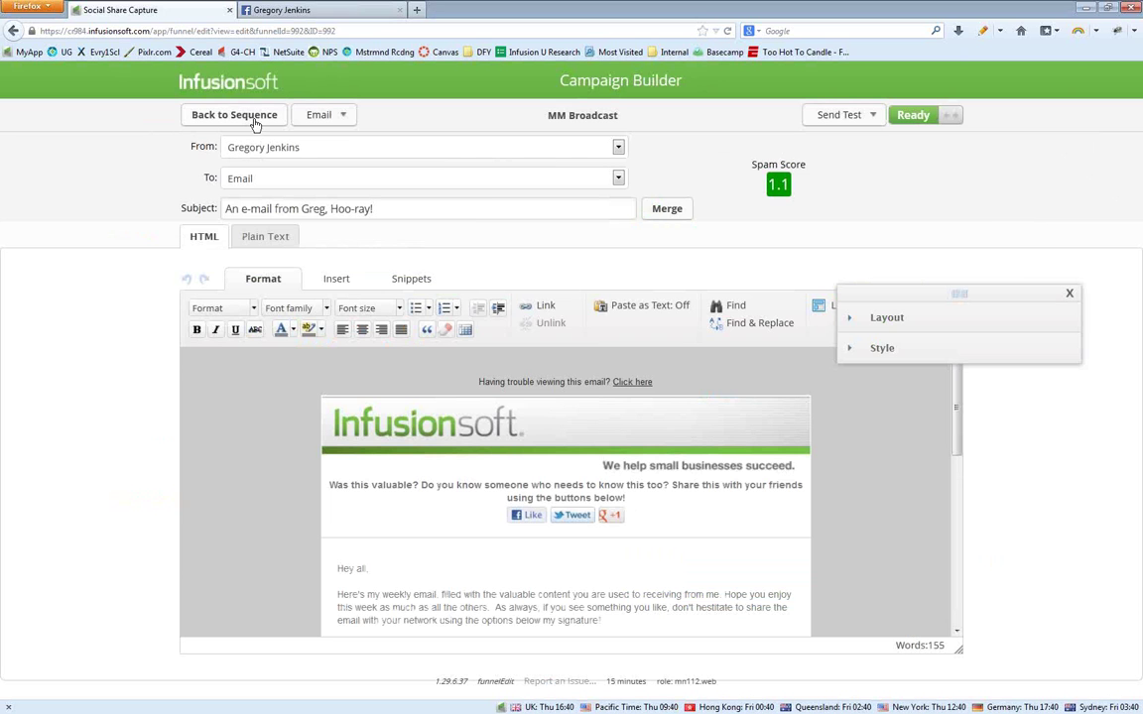
# - Go back to the campaign, review the contents of the Social Opt In Welcome sequence, and return to the campaign canvas
pyautogui.click(230, 114)
pyautogui.click(243, 115)
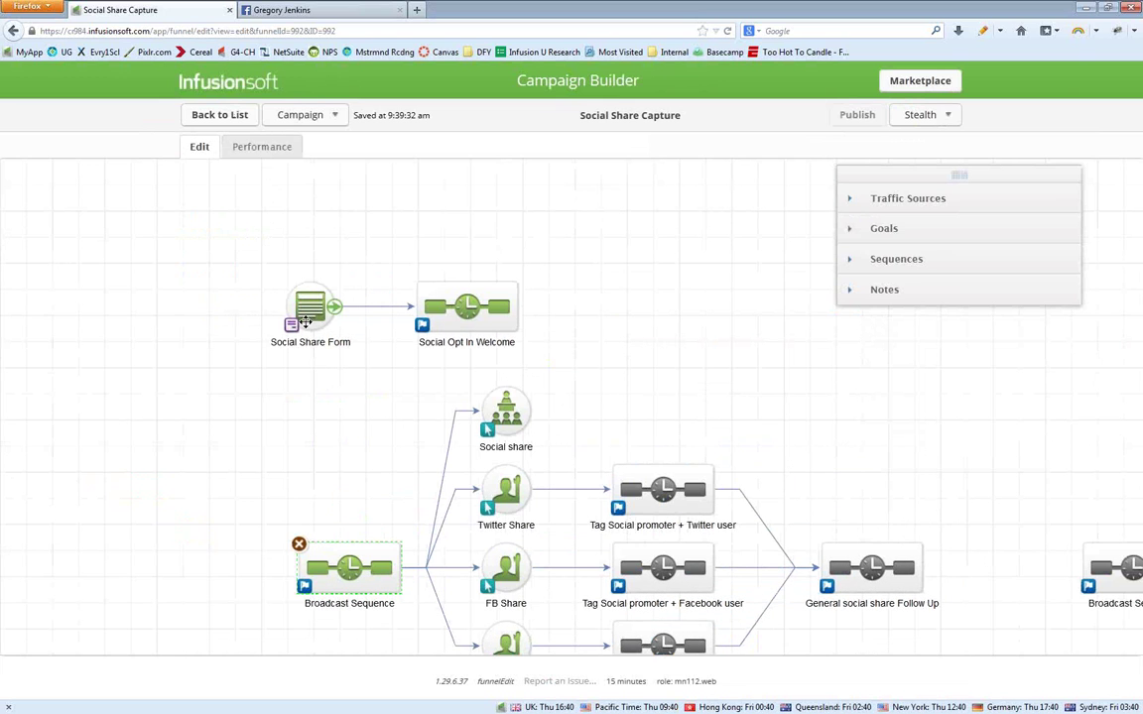
pyautogui.doubleClick(467, 309)
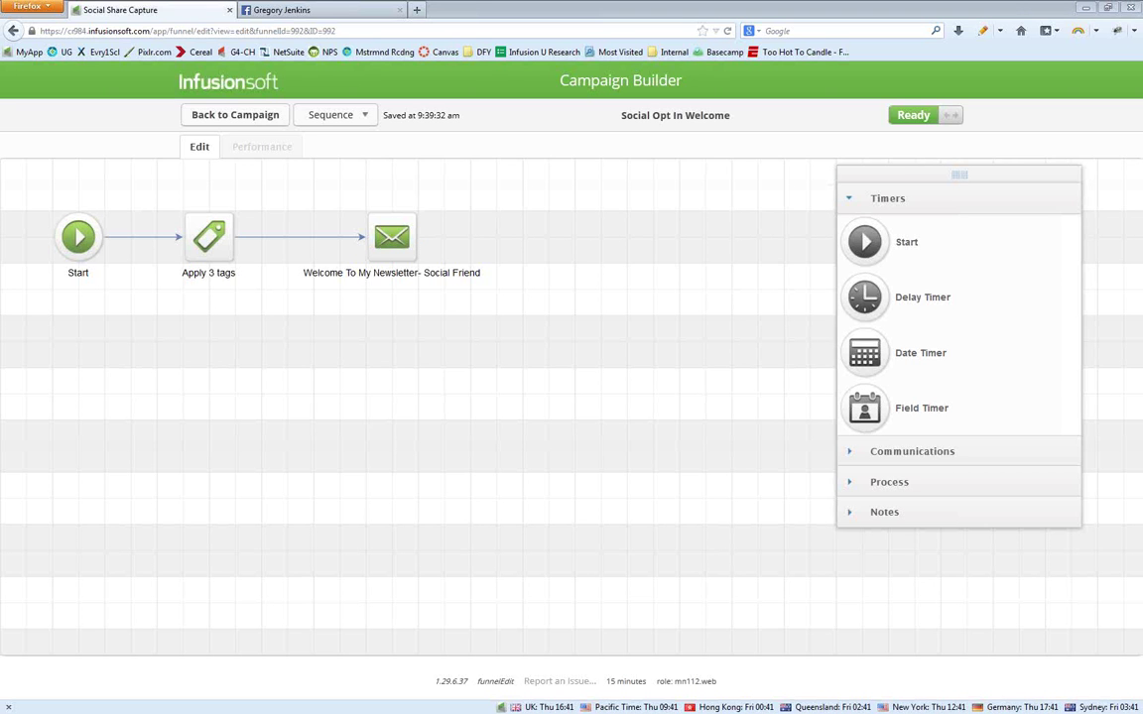
pyautogui.click(240, 116)
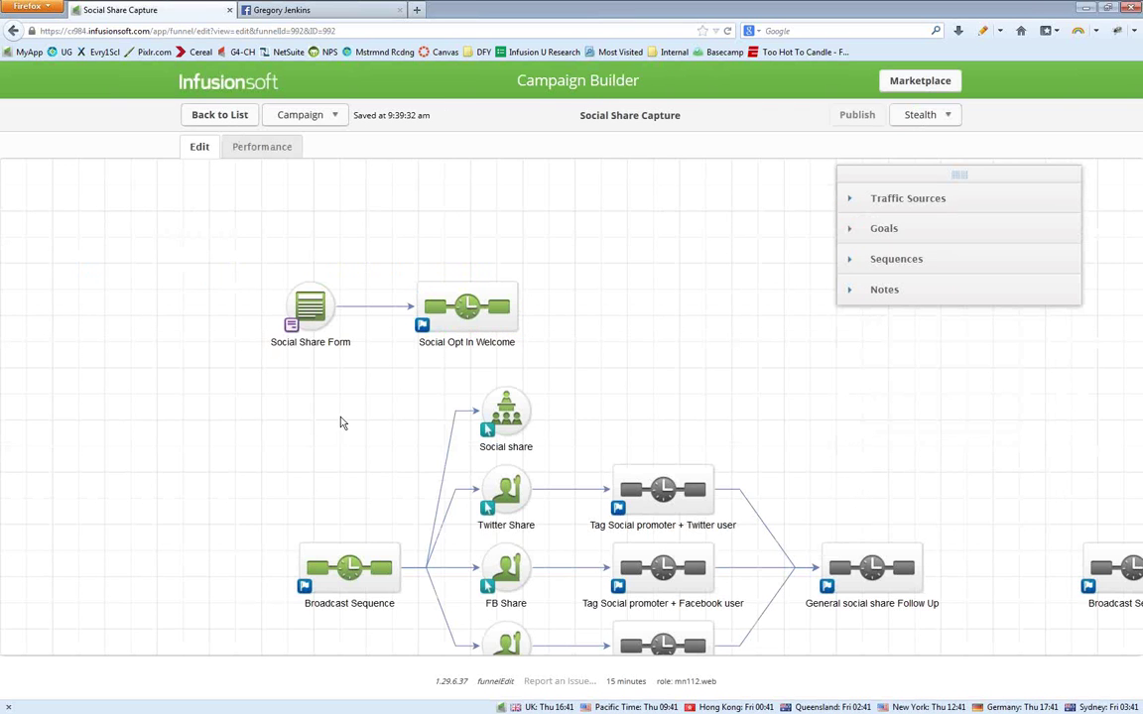
# - Add a new sequence above the Social Opt In Welcome sequence and name it "3 Video Series"
pyautogui.click(874, 259)
pyautogui.moveTo(888, 303); pyautogui.dragTo(553, 295)
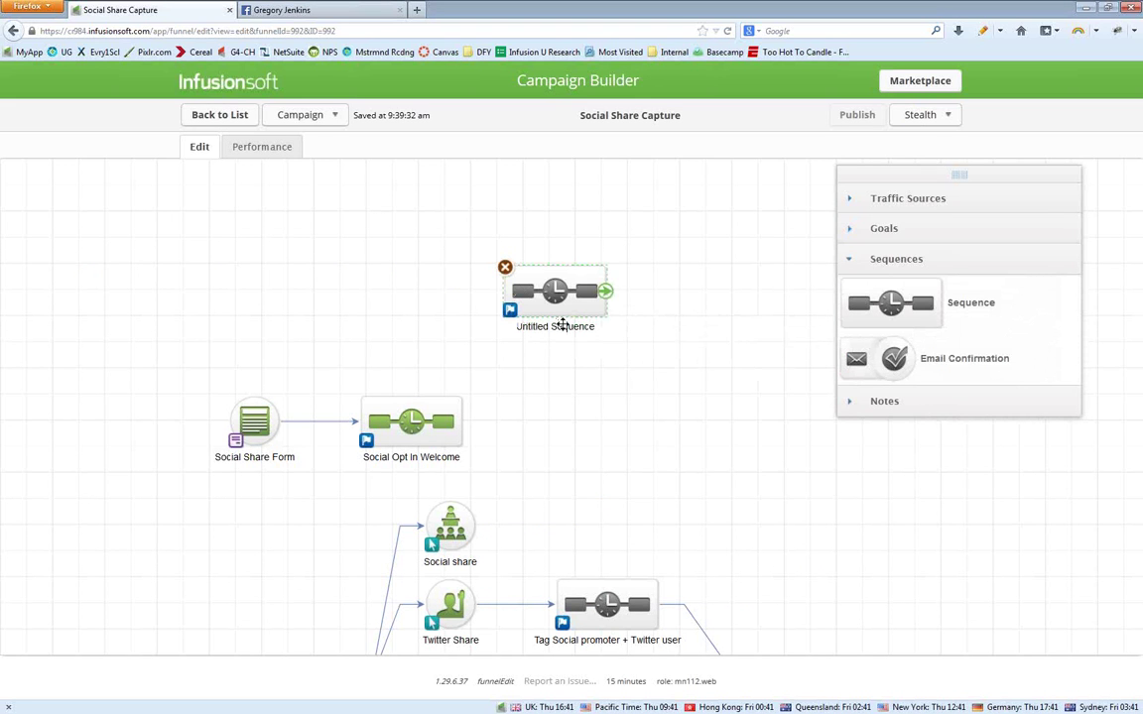
pyautogui.click(558, 328)
pyautogui.write('3 Video Series')
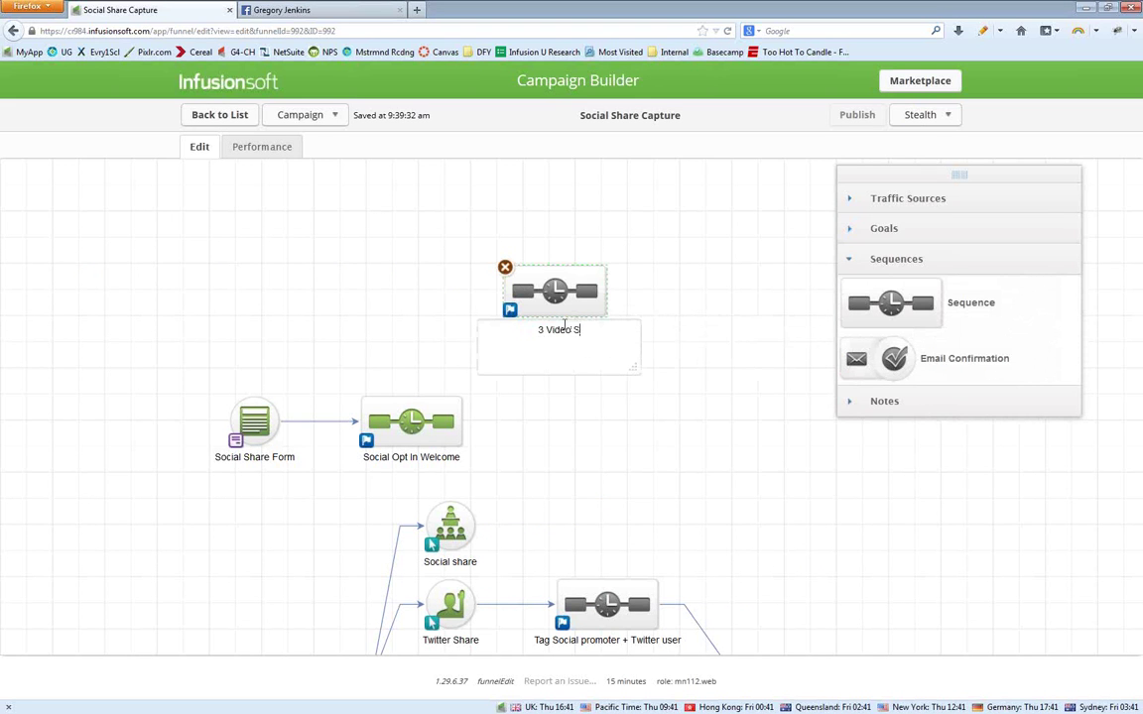
pyautogui.click(727, 335)
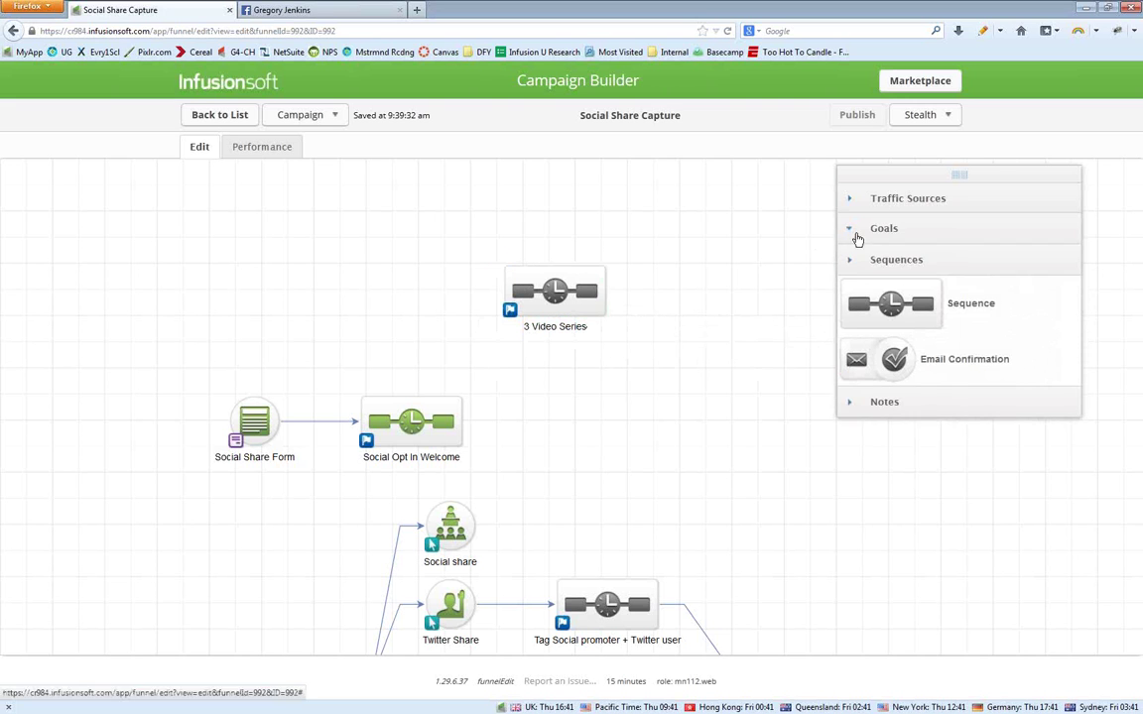
# - Add a newsletter sign-up goal beside the 3 Video Series sequence, name it "Main Opt-In" and connect it to that sequence
pyautogui.click(857, 229)
pyautogui.moveTo(864, 272); pyautogui.dragTo(382, 287)
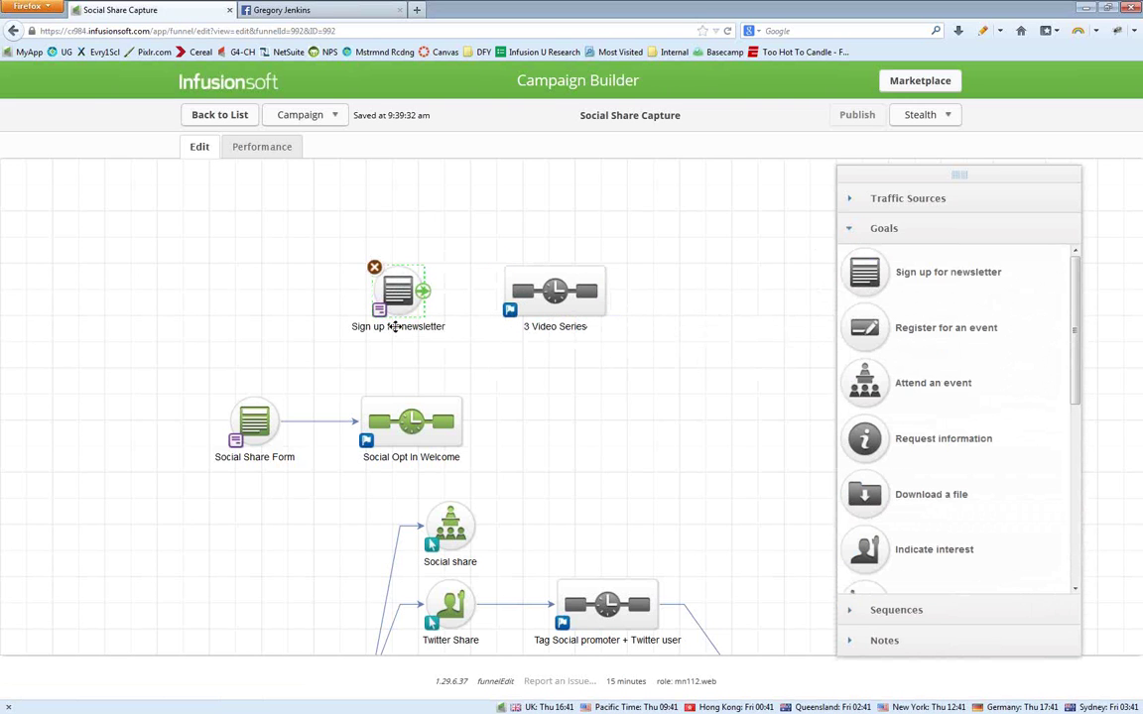
pyautogui.click(397, 328)
pyautogui.write('Main Opt-In')
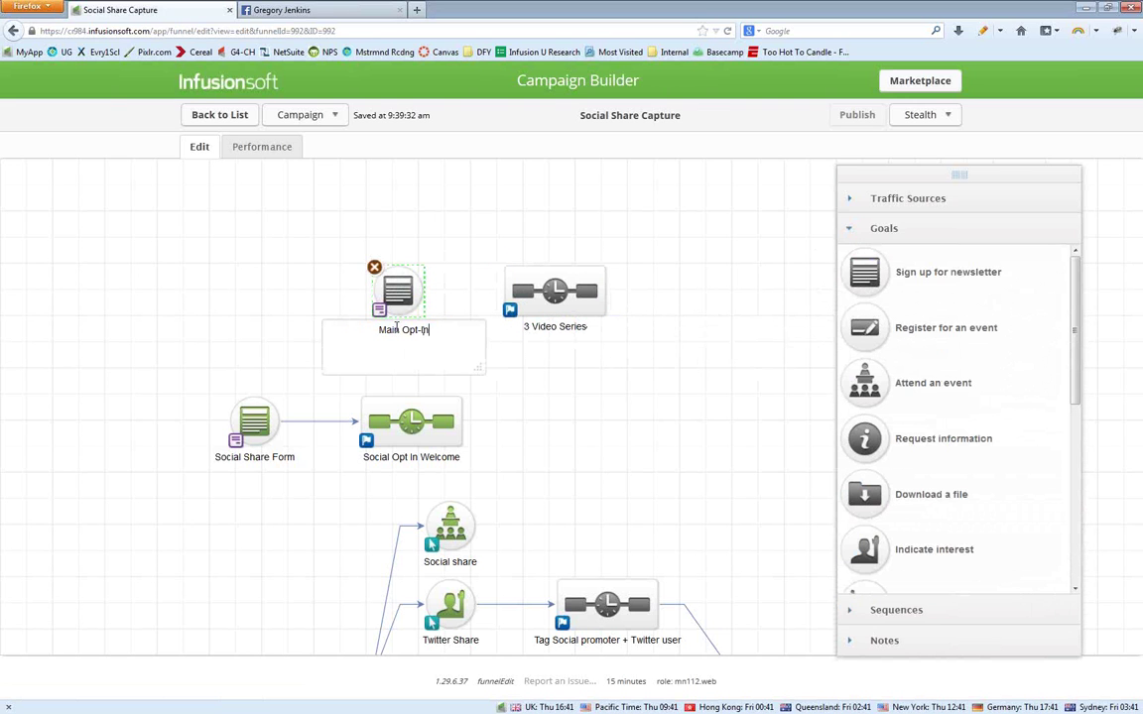
pyautogui.click(423, 226)
pyautogui.moveTo(377, 272); pyautogui.dragTo(540, 290)
pyautogui.moveTo(505, 447); pyautogui.dragTo(429, 526)
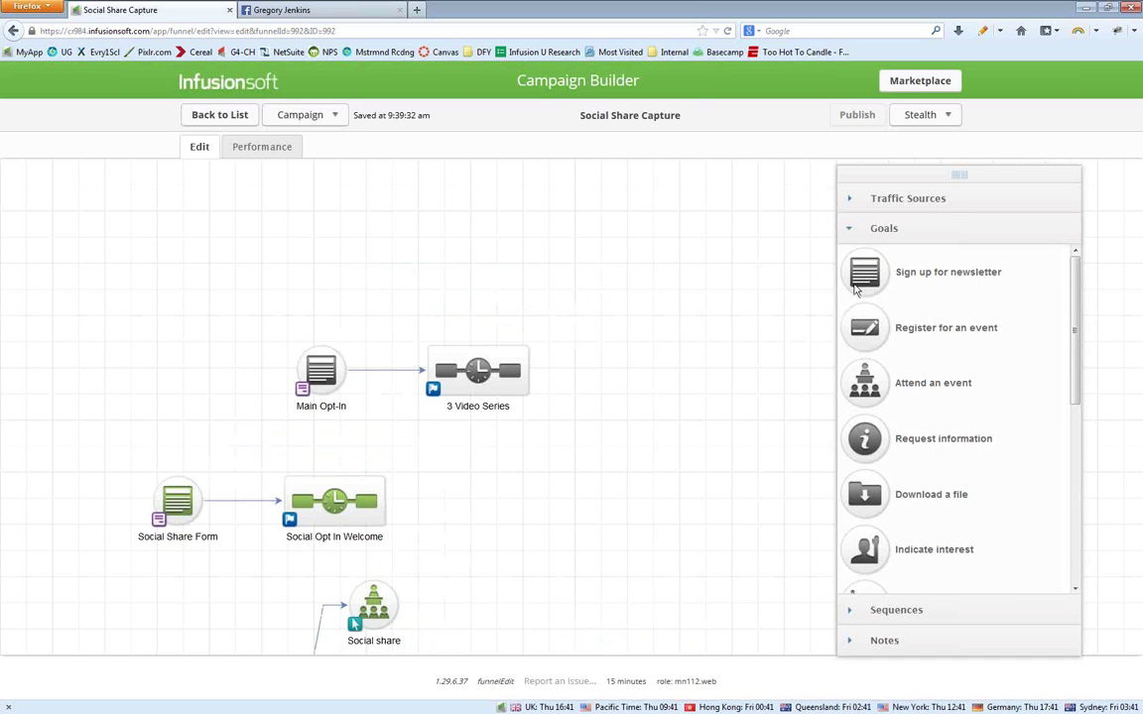
# - Add another newsletter sign-up goal above Main Opt-In and name it "Video 1 Share Opt"
pyautogui.moveTo(864, 271); pyautogui.dragTo(327, 220)
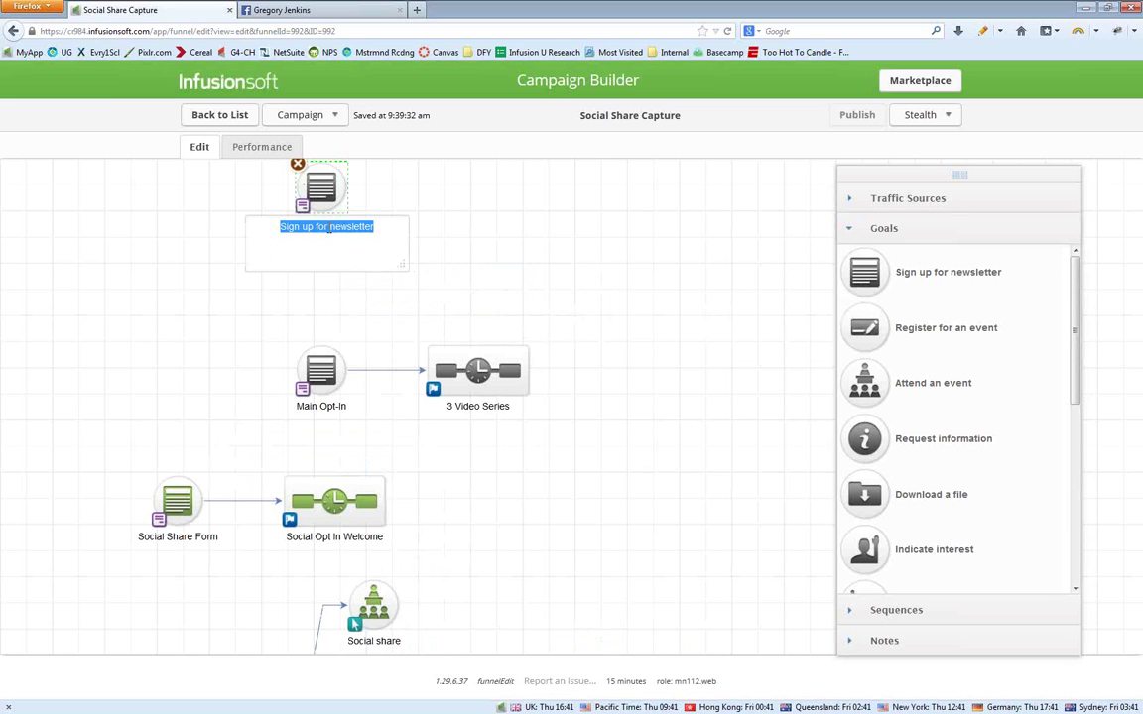
pyautogui.write('Video 1 Share')
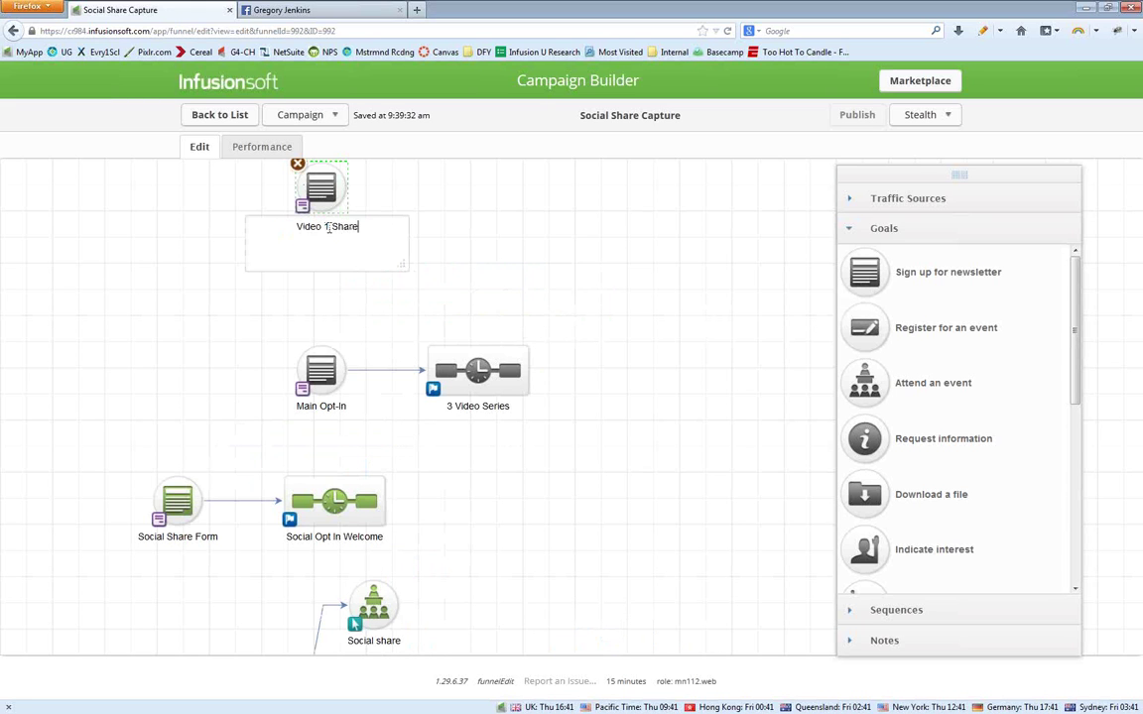
pyautogui.write(' Opt')
pyautogui.click(221, 250)
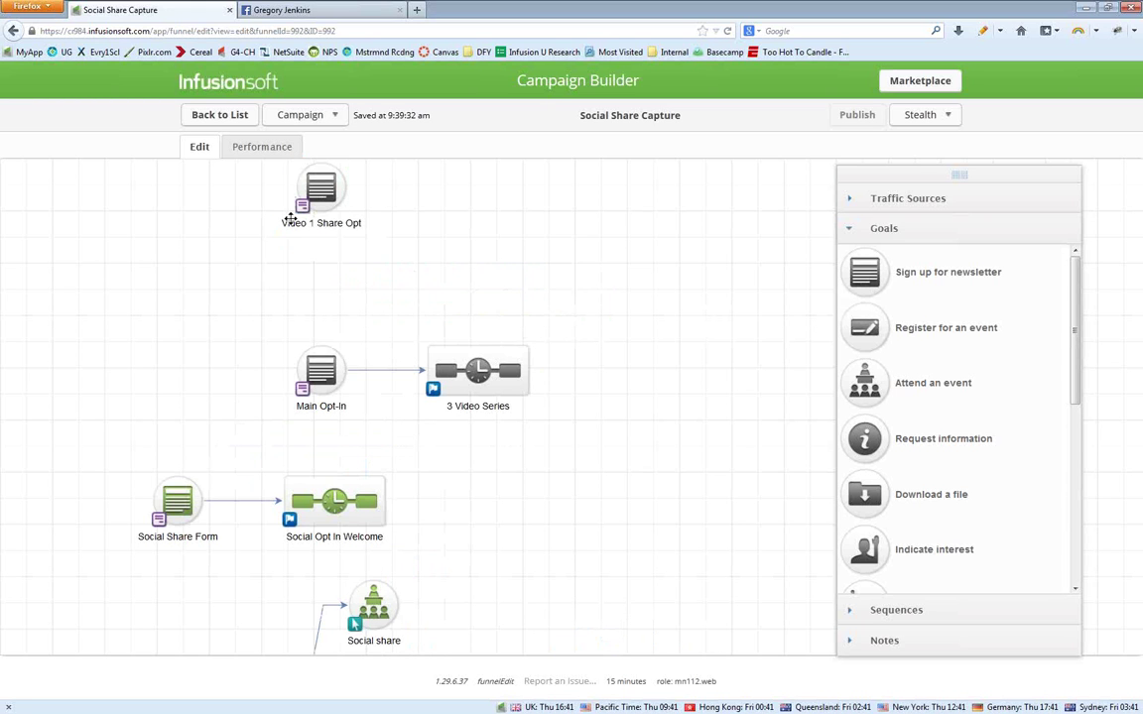
# - Duplicate the Video 1 Share Opt goal twice and name the copies "Video 2 Share Opt" and "Video 3 Share Opt"
pyautogui.moveTo(319, 180); pyautogui.dragTo(189, 318)
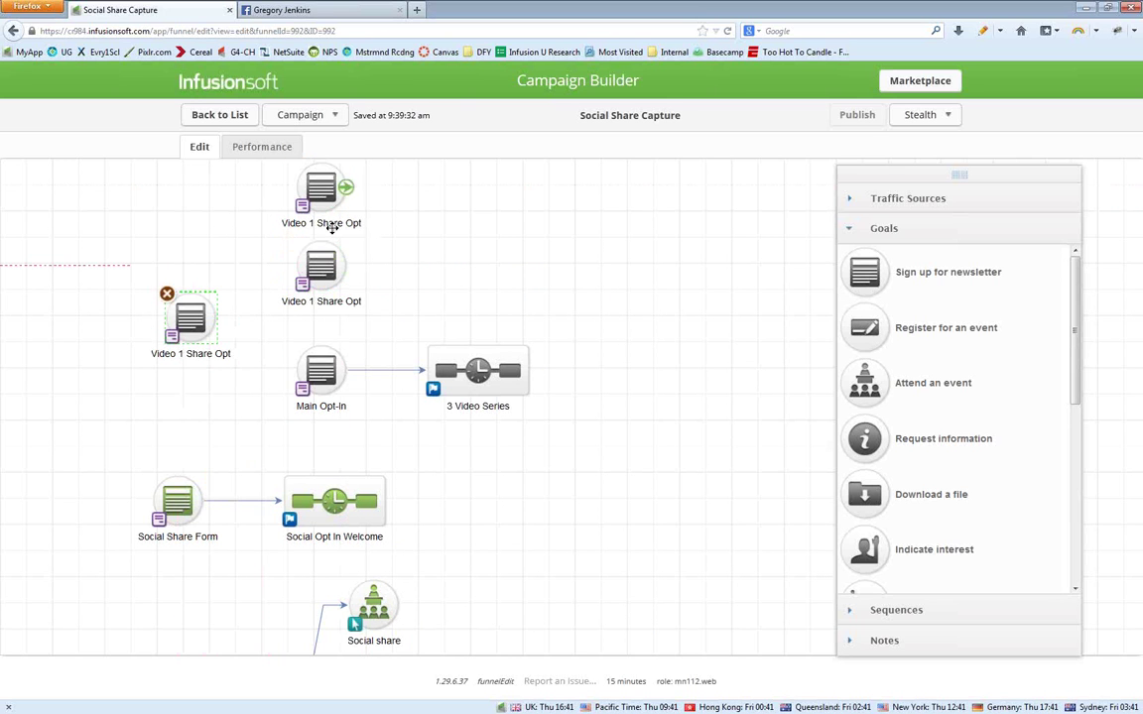
pyautogui.doubleClick(320, 302)
pyautogui.click(320, 305)
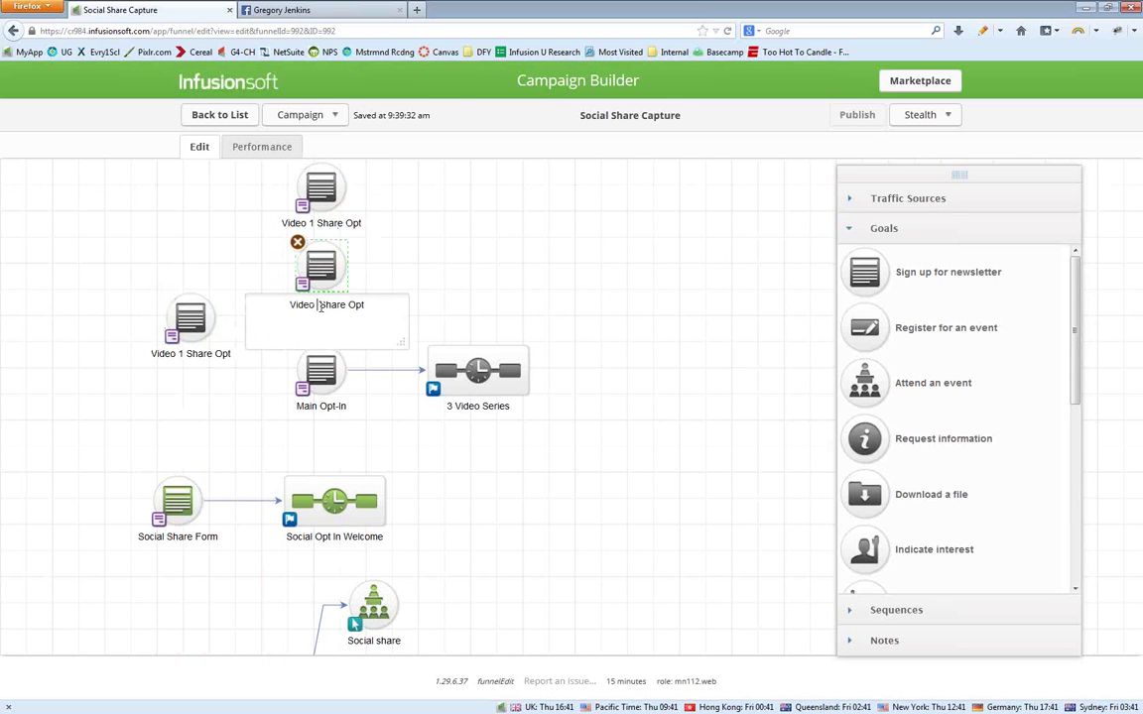
pyautogui.press('BackSpace')
pyautogui.write('2')
pyautogui.doubleClick(193, 354)
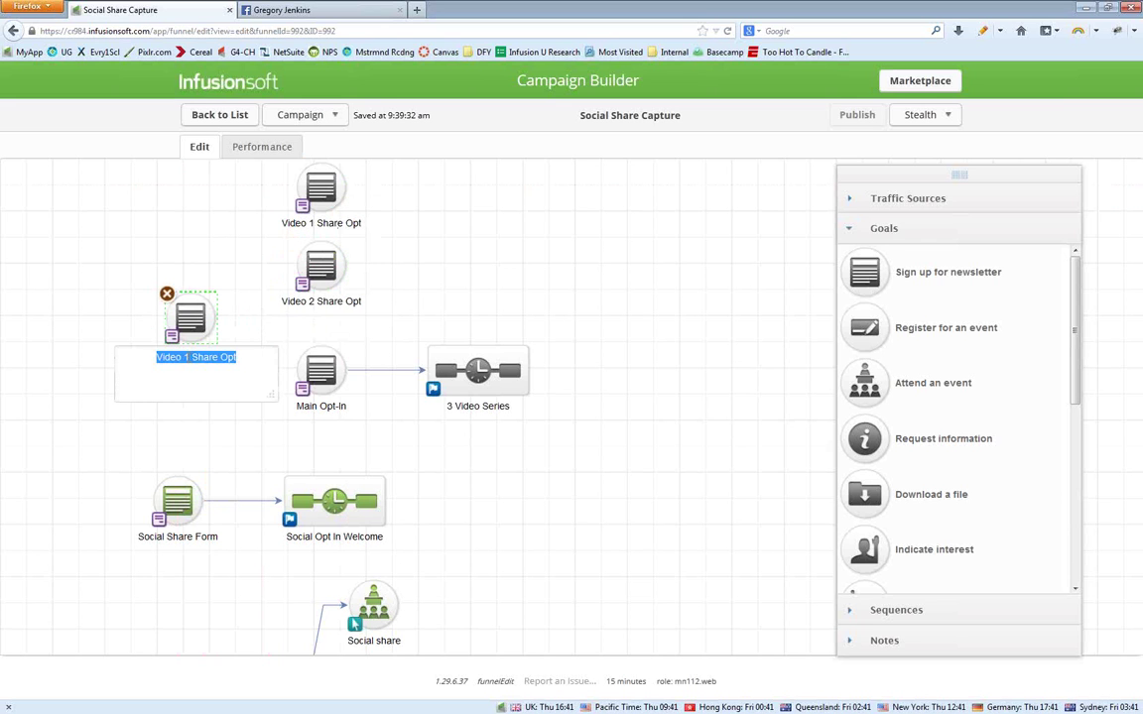
pyautogui.click(189, 357)
pyautogui.press('BackSpace')
pyautogui.write('3')
pyautogui.click(224, 443)
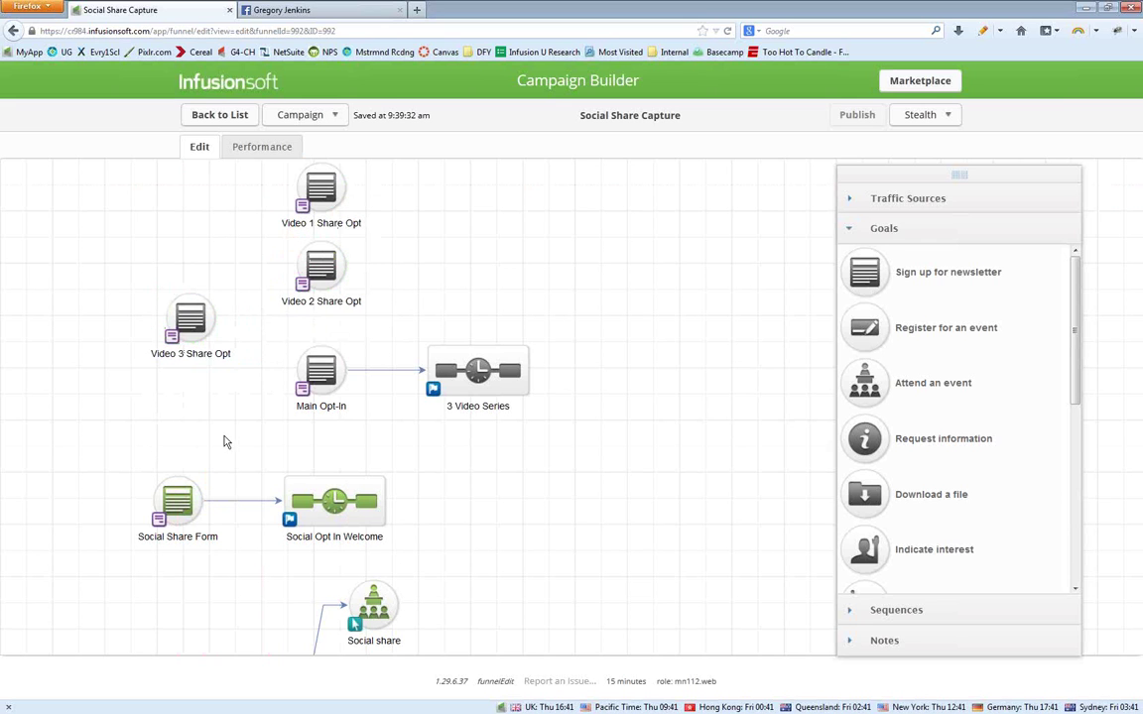
# - Arrange the Video 1, Video 2 and Video 3 Share Opt goals in a vertical column above Main Opt-In
pyautogui.moveTo(224, 443); pyautogui.dragTo(196, 513)
pyautogui.moveTo(325, 362); pyautogui.dragTo(189, 184)
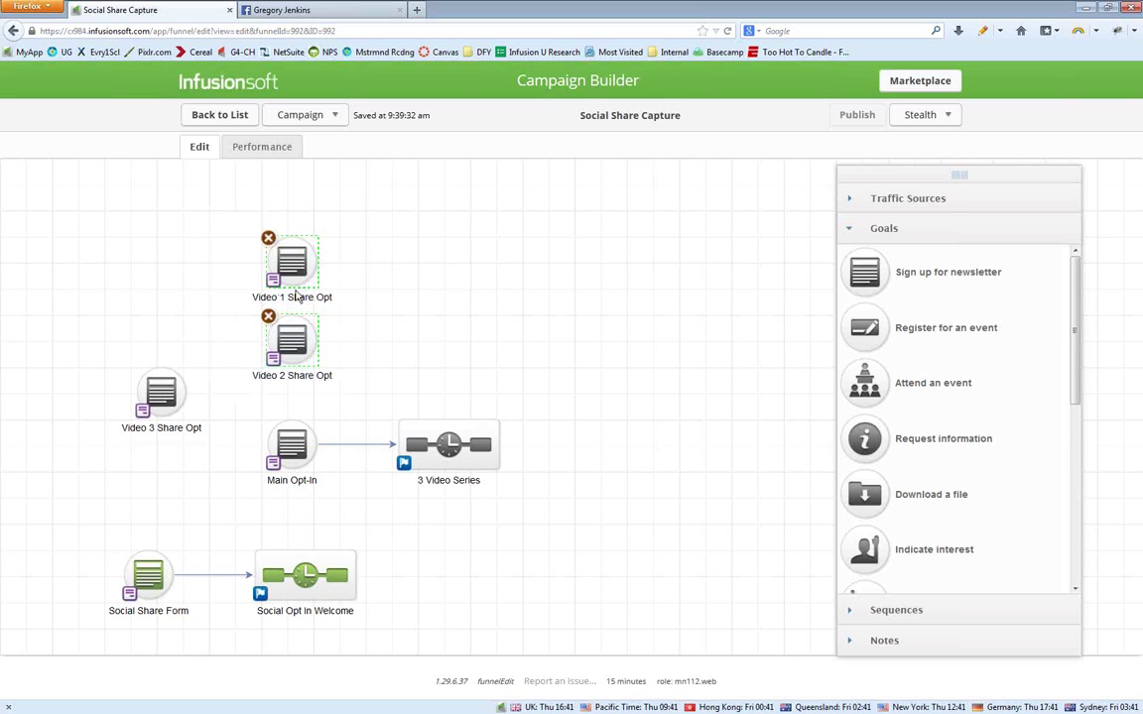
pyautogui.moveTo(294, 295); pyautogui.dragTo(269, 220)
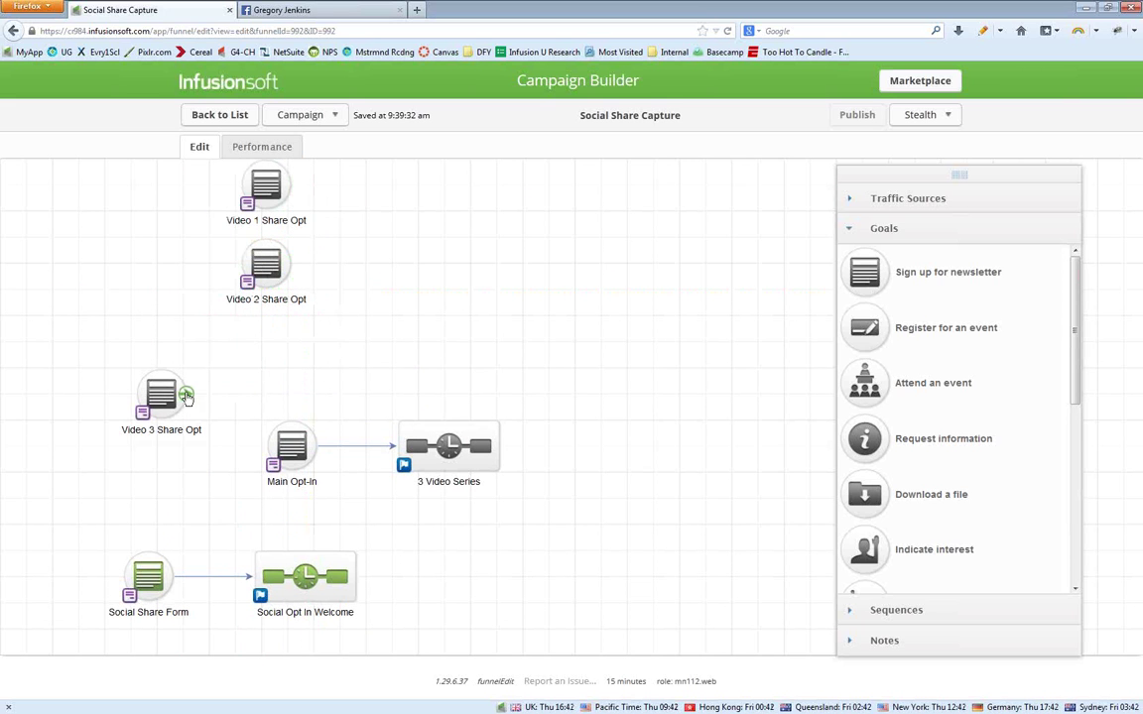
pyautogui.moveTo(186, 396); pyautogui.dragTo(318, 377)
pyautogui.moveTo(161, 390); pyautogui.dragTo(100, 434)
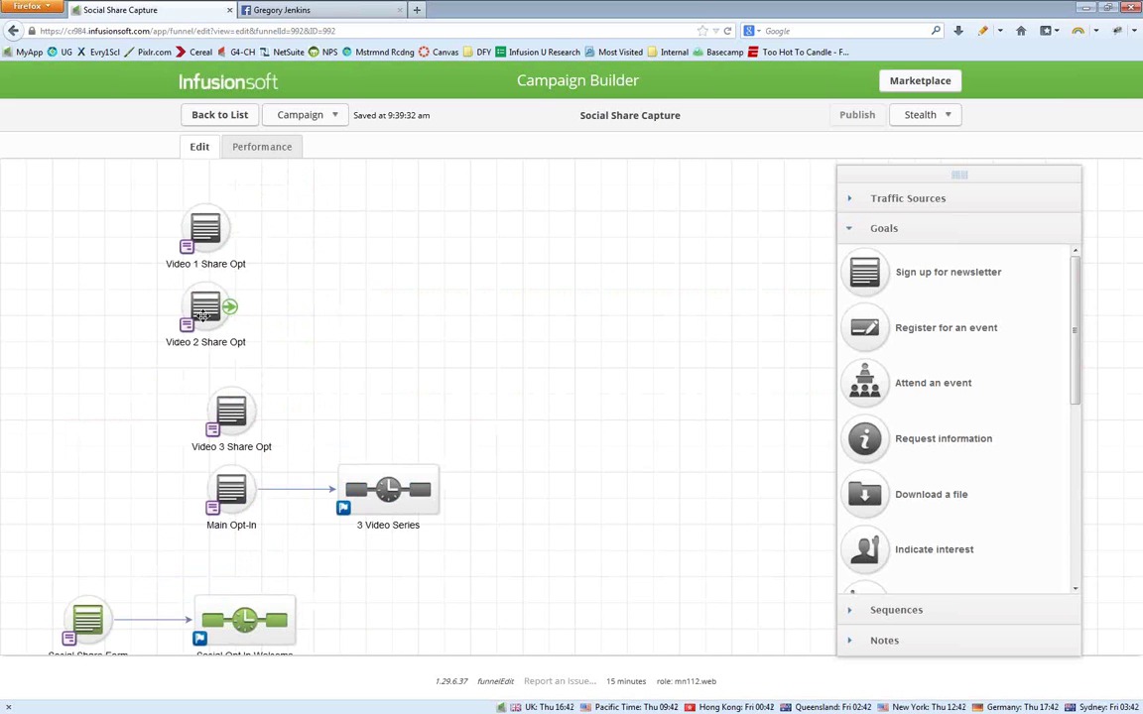
pyautogui.moveTo(202, 314); pyautogui.dragTo(228, 339)
pyautogui.moveTo(220, 246); pyautogui.dragTo(253, 272)
# - Connect the Video 3, Video 2 and Video 1 Share Opt goals to the 3 Video Series sequence
pyautogui.moveTo(256, 411); pyautogui.dragTo(339, 465)
pyautogui.moveTo(256, 332); pyautogui.dragTo(338, 476)
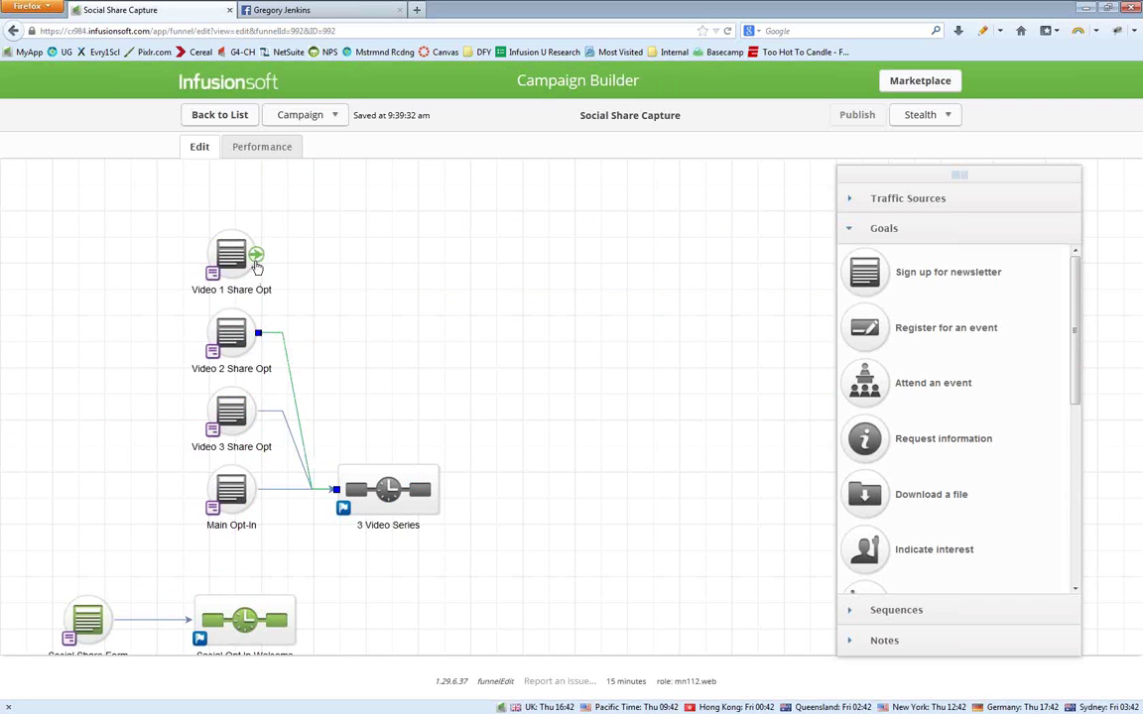
pyautogui.moveTo(256, 260); pyautogui.dragTo(359, 490)
# - Add a Website traffic source beside Main Opt-In and connect it to that goal
pyautogui.click(879, 196)
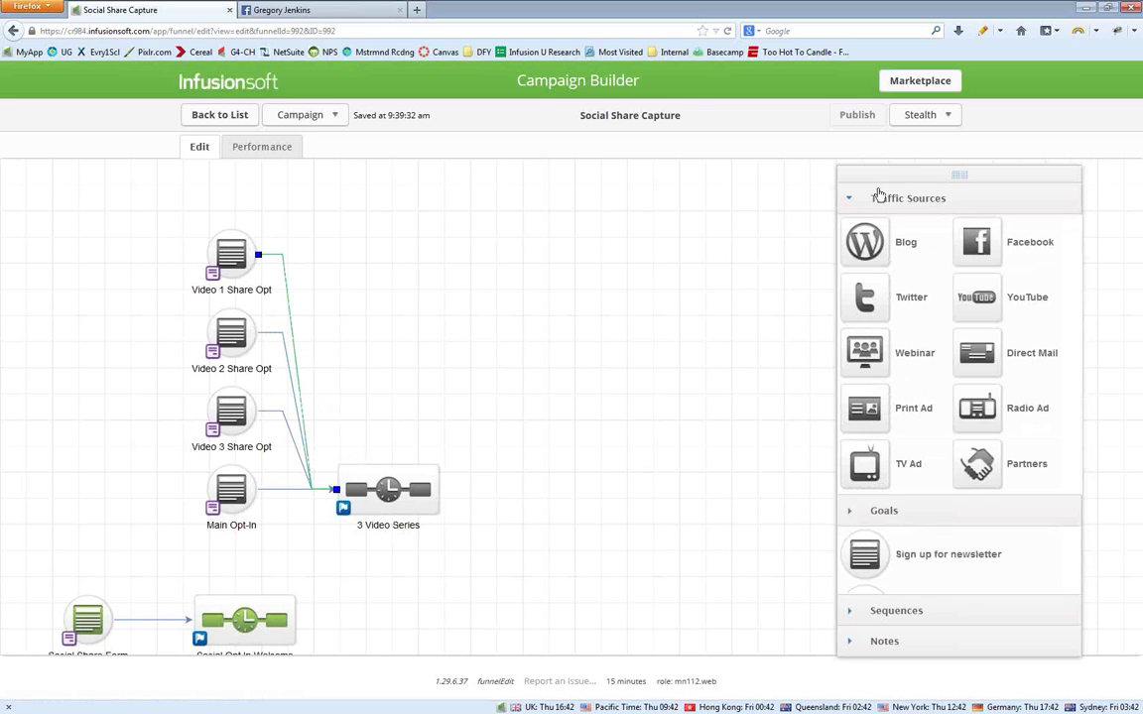
pyautogui.moveTo(976, 518); pyautogui.dragTo(218, 484)
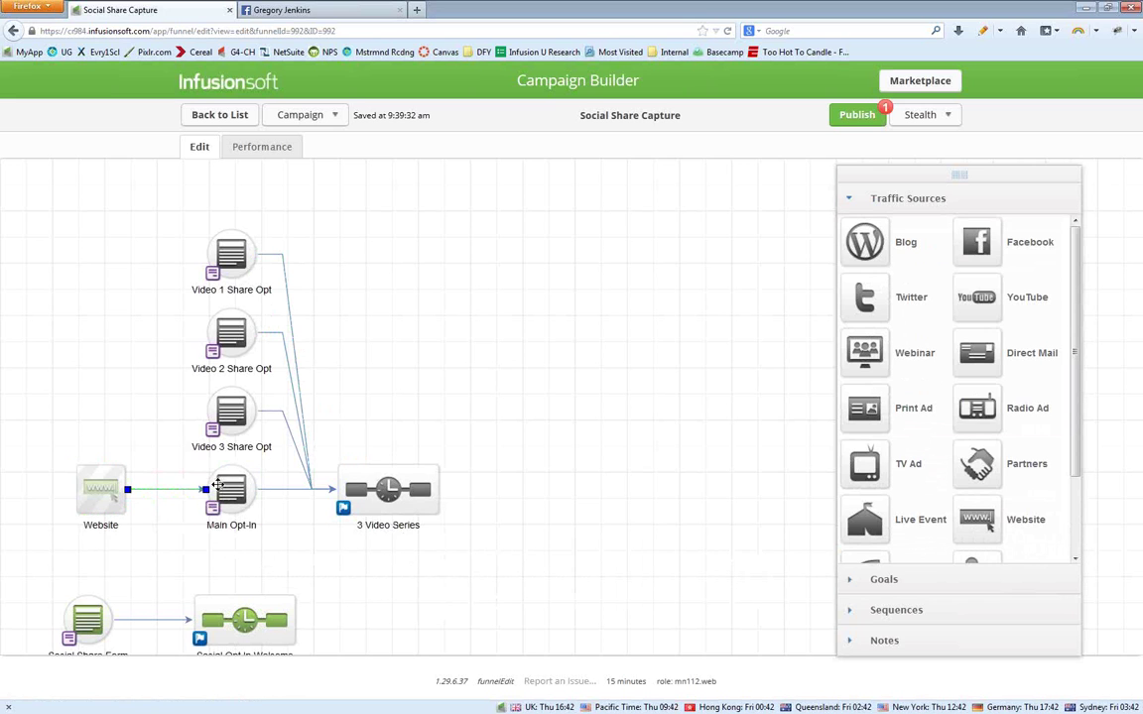
# - Add a Partners traffic source named "Share from Video 1" and connect it to the Video 1 Share Opt goal
pyautogui.scroll(-3, 863, 447)
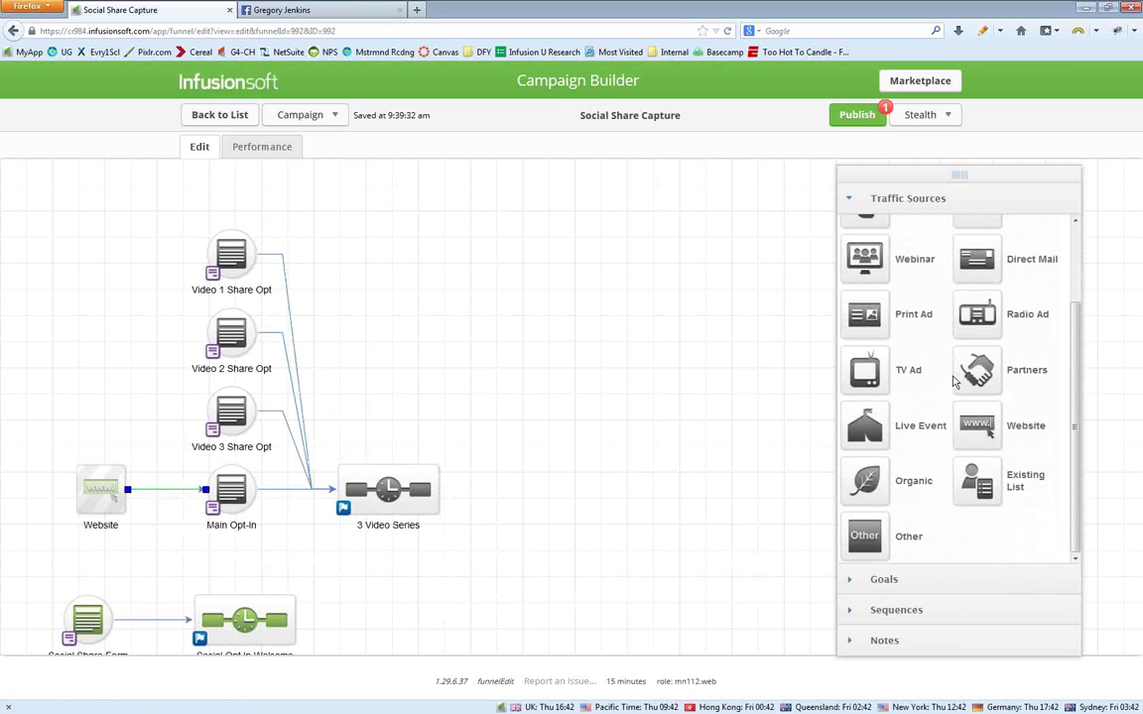
pyautogui.moveTo(955, 381); pyautogui.dragTo(76, 214)
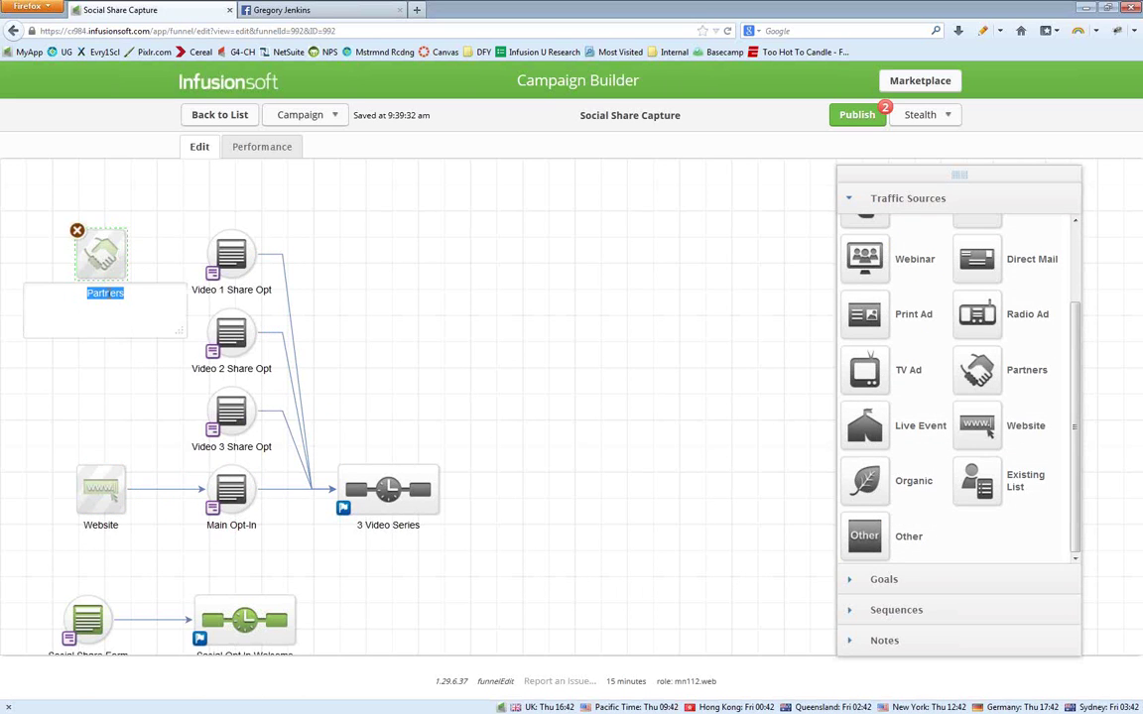
pyautogui.write('Share from Video 1')
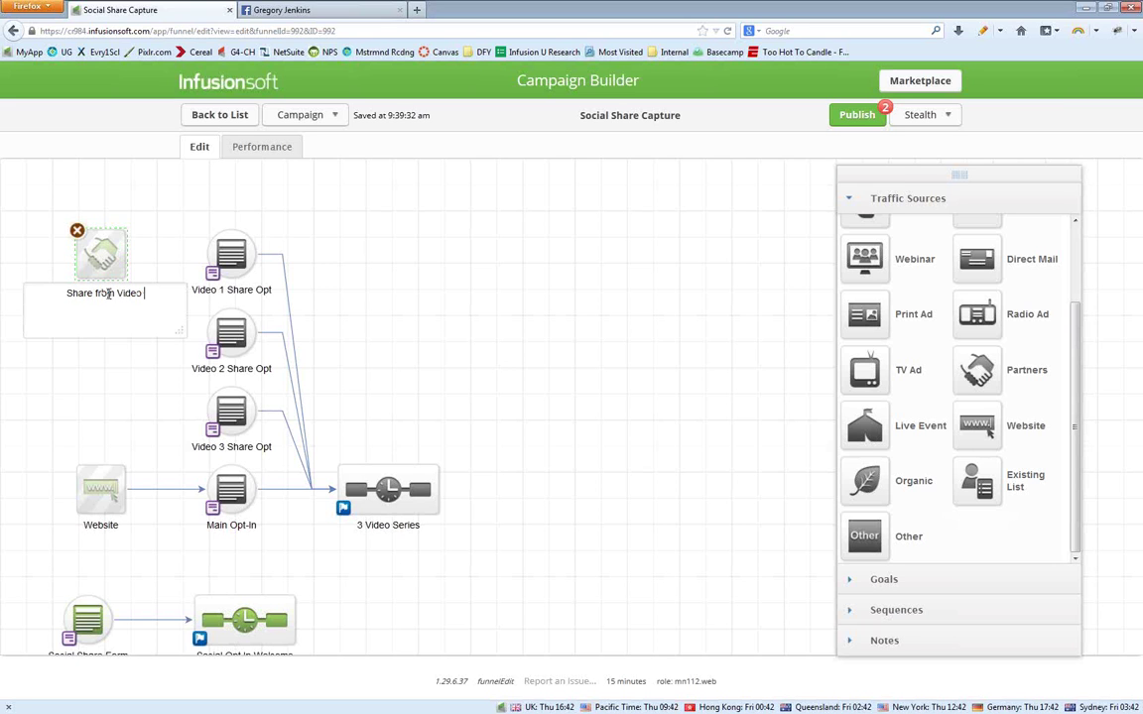
pyautogui.click(161, 201)
pyautogui.moveTo(125, 254); pyautogui.dragTo(210, 250)
# - Duplicate the Share from Video 1 source twice below it and name the copies "Share from Video 2" and "Share from Video 3"
pyautogui.moveTo(107, 264); pyautogui.dragTo(109, 416)
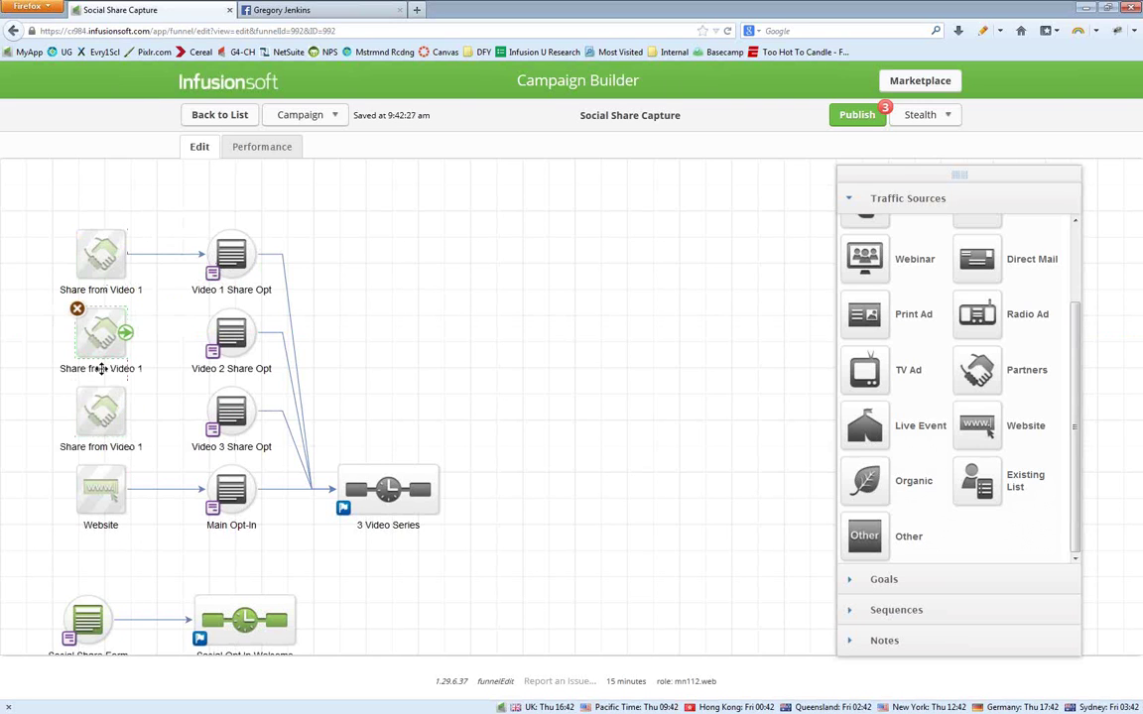
pyautogui.doubleClick(102, 370)
pyautogui.click(151, 370)
pyautogui.press('BackSpace')
pyautogui.write('2')
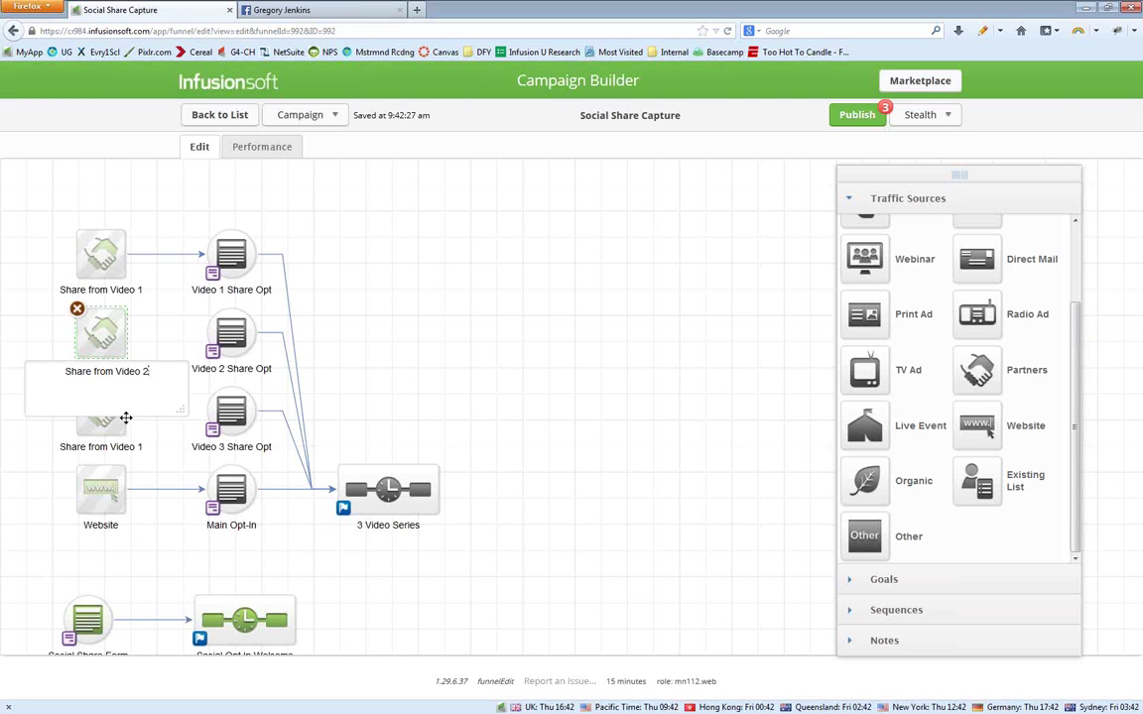
pyautogui.doubleClick(112, 446)
pyautogui.click(157, 450)
pyautogui.press('BackSpace')
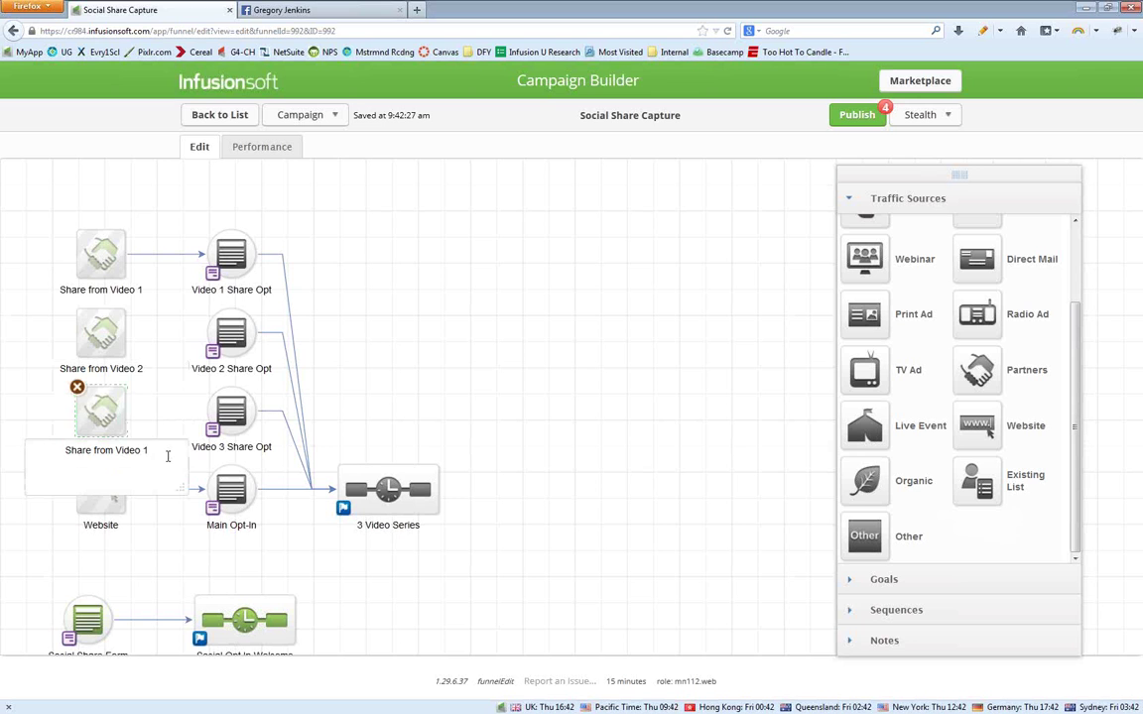
pyautogui.write('3')
# - Connect Share from Video 2 and Share from Video 3 to their matching Video 2 and Video 3 Share Opt goals
pyautogui.click(152, 302)
pyautogui.moveTo(126, 332); pyautogui.dragTo(226, 330)
pyautogui.moveTo(124, 409); pyautogui.dragTo(223, 411)
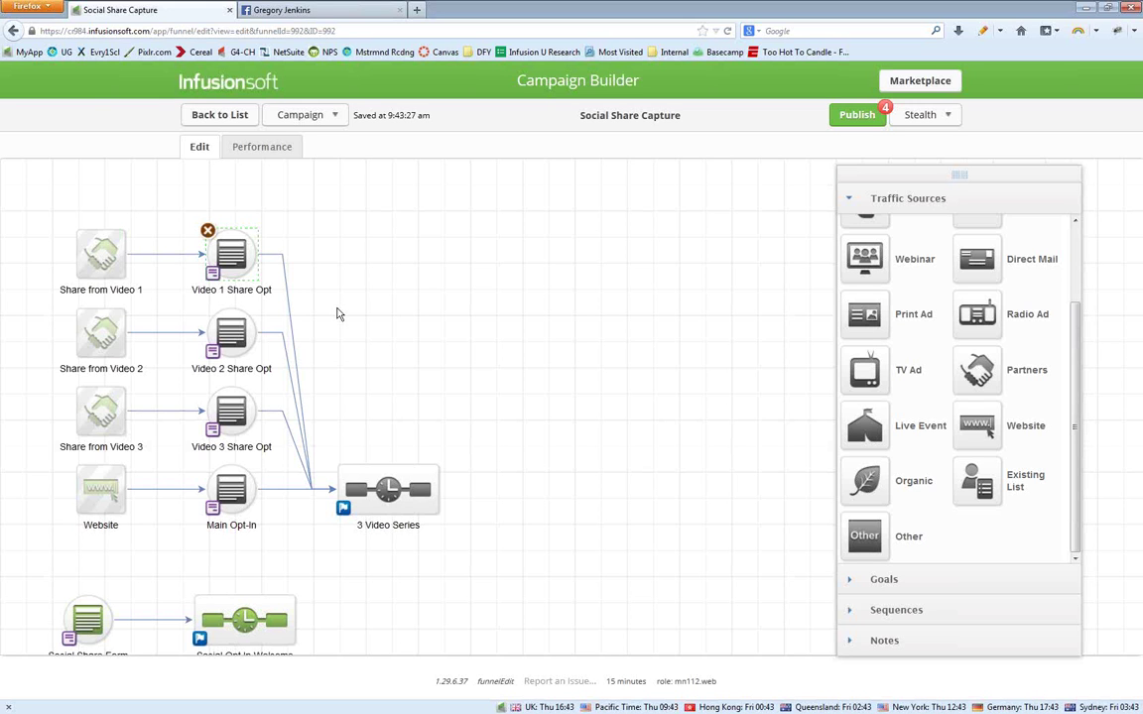
# - Move the three share sources and their opt-in goals up together, leaving a gap above the Website and Main Opt-In row
pyautogui.click(337, 315)
pyautogui.moveTo(29, 166); pyautogui.dragTo(233, 389)
pyautogui.click(402, 409)
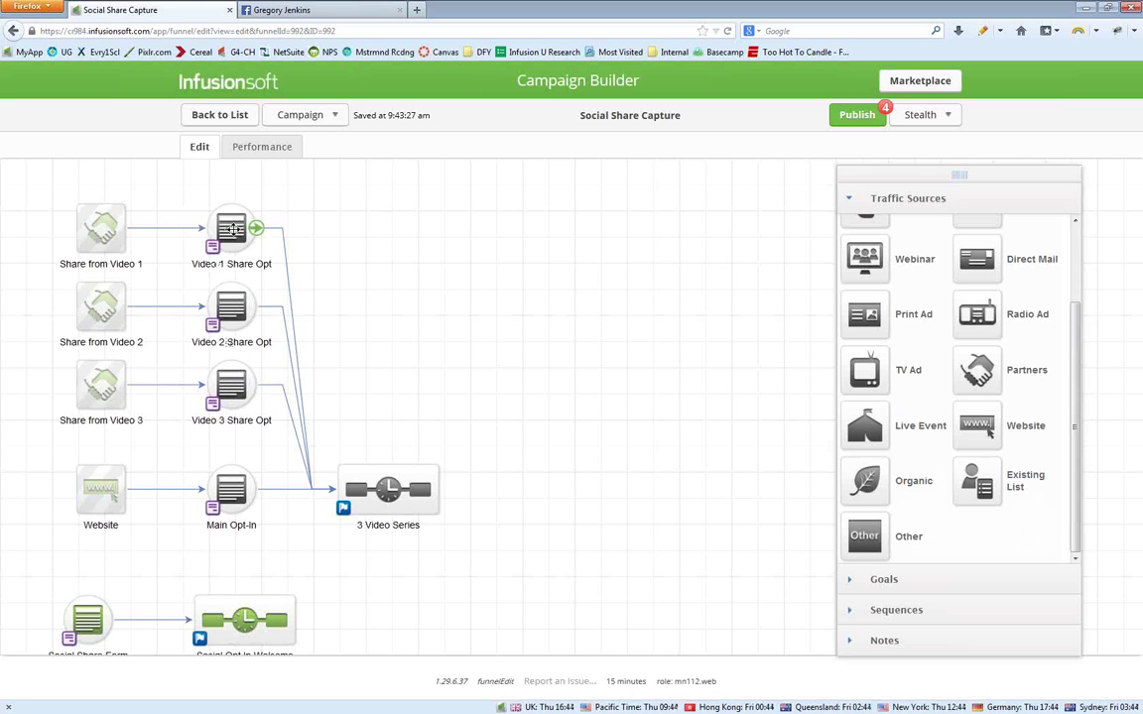
pyautogui.click(103, 234)
pyautogui.moveTo(216, 391)
pyautogui.moveTo(107, 394)
pyautogui.scroll(-1, 522, 411)
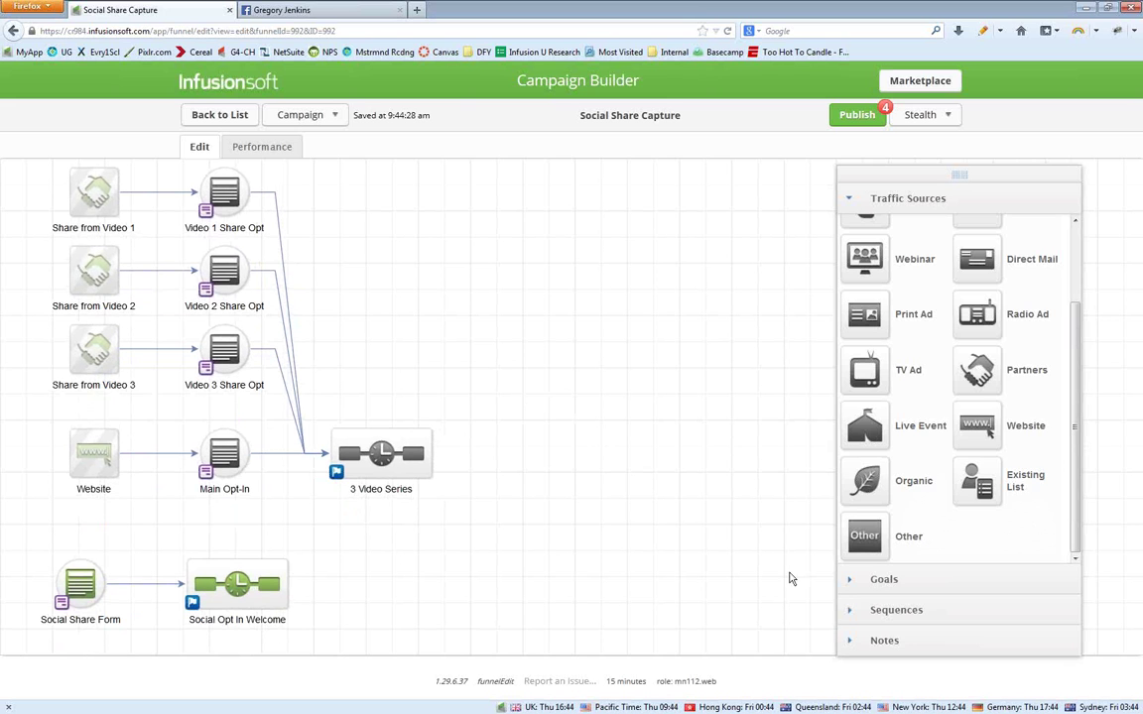
# - Add an Indicate interest goal named "Social Share" and connect the 3 Video Series sequence to it
pyautogui.click(856, 579)
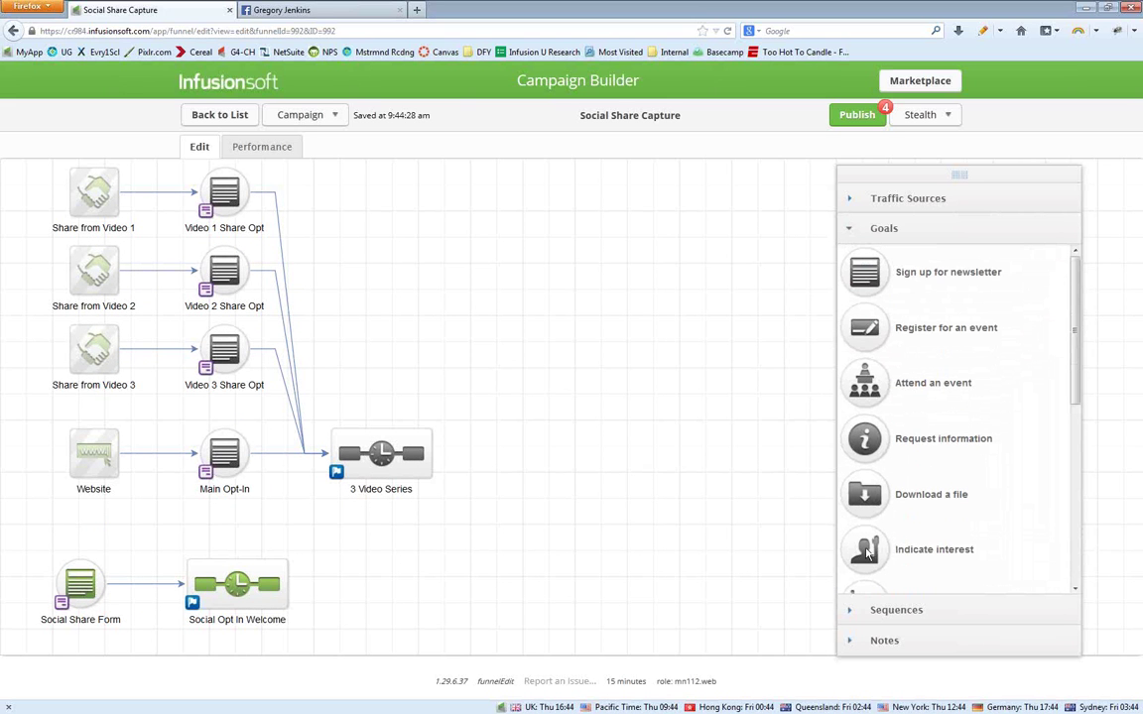
pyautogui.moveTo(865, 552); pyautogui.dragTo(539, 377)
pyautogui.doubleClick(549, 413)
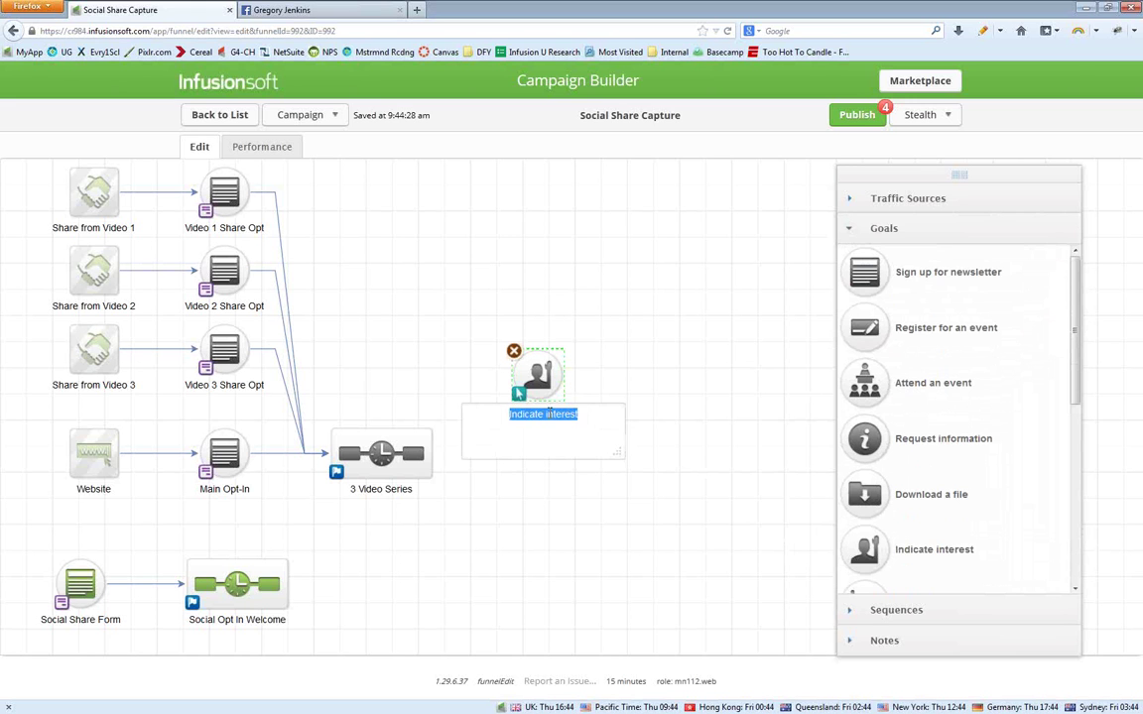
pyautogui.write('Socail S')
pyautogui.press('BackSpace')
pyautogui.press('BackSpace')
pyautogui.press('BackSpace')
pyautogui.press('BackSpace')
pyautogui.press('BackSpace')
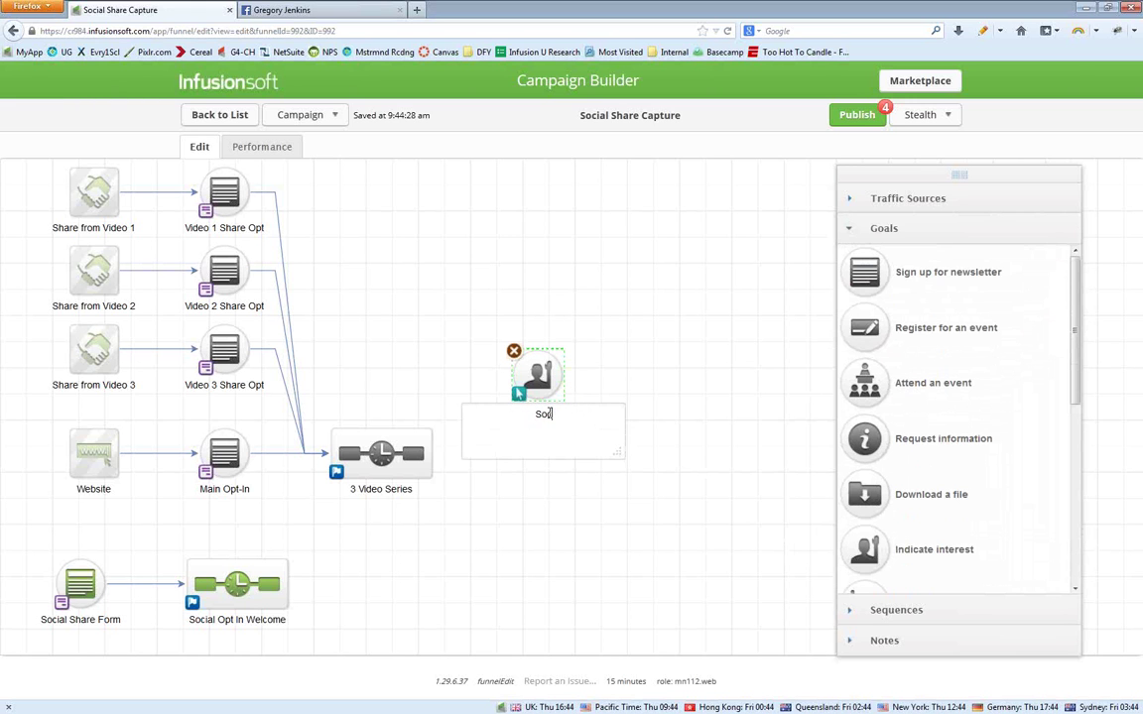
pyautogui.write('ial Share')
pyautogui.click(518, 553)
pyautogui.moveTo(432, 453); pyautogui.dragTo(537, 377)
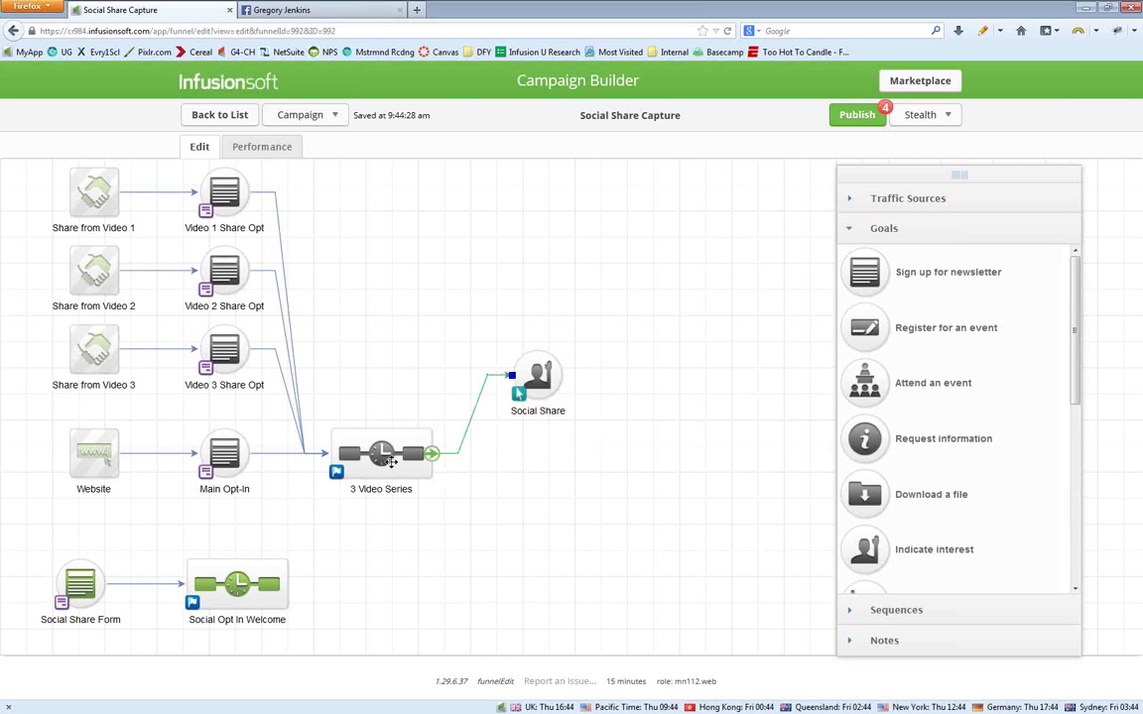
# - Open the 3 Video Series sequence and copy the first Broadcast Sequence from the Social Share Capture campaign into it
pyautogui.click(368, 456)
pyautogui.doubleClick(368, 457)
pyautogui.click(347, 116)
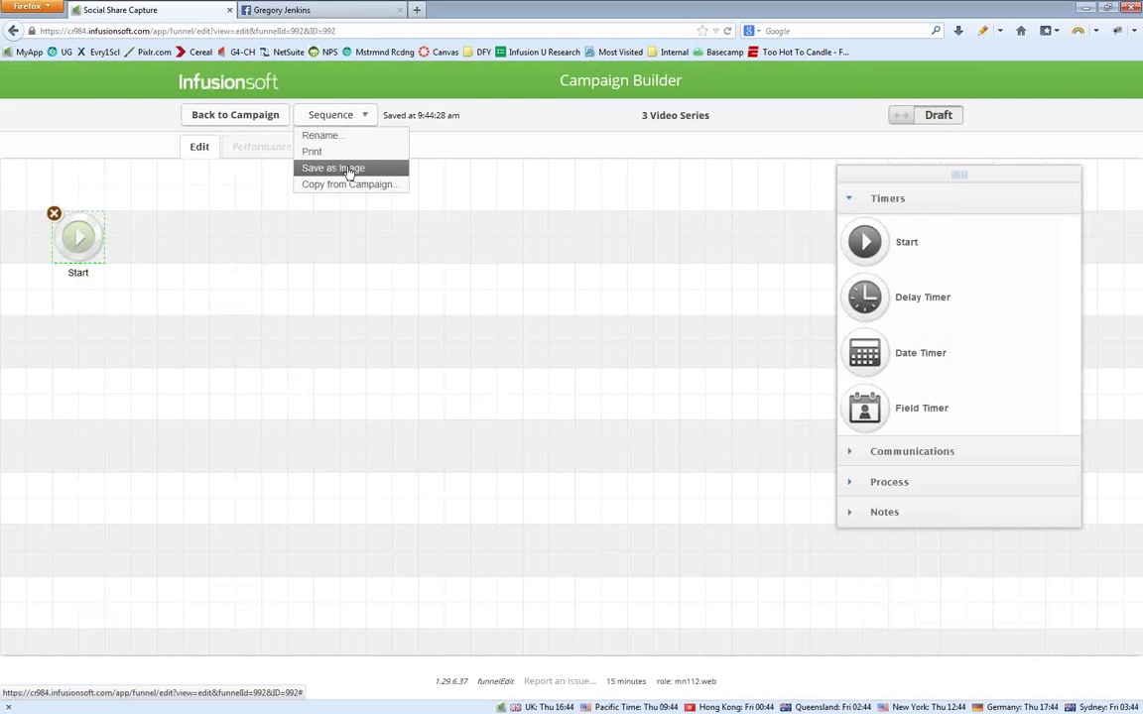
pyautogui.click(347, 185)
pyautogui.click(456, 206)
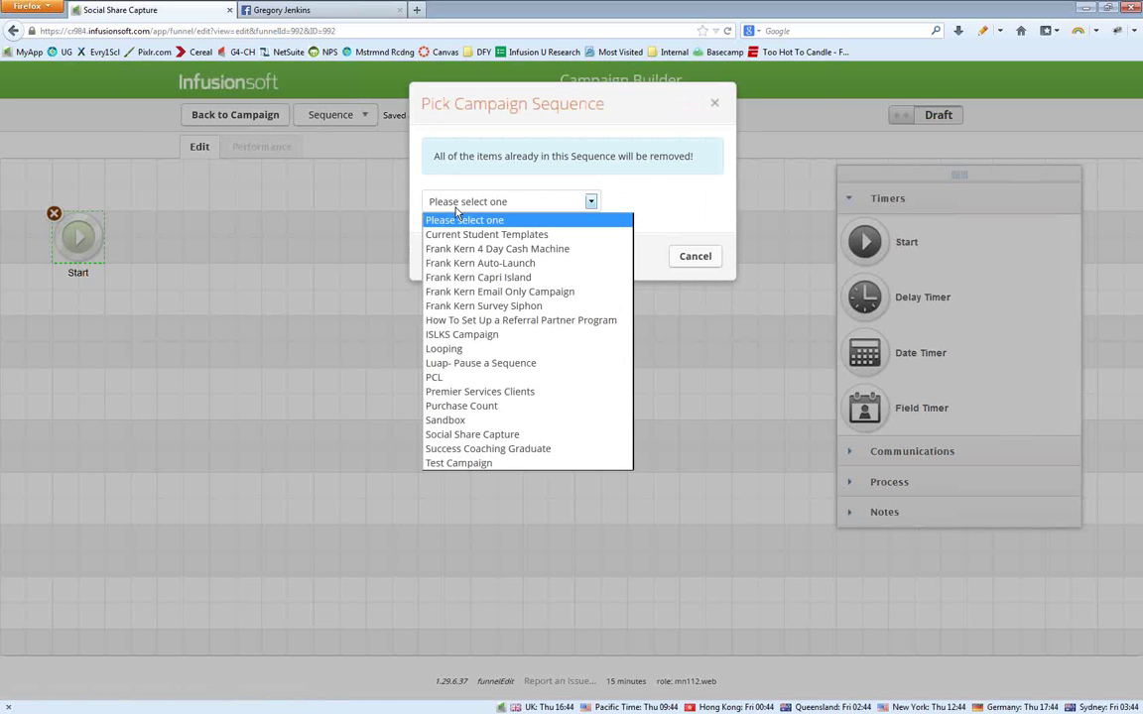
pyautogui.click(471, 435)
pyautogui.click(501, 232)
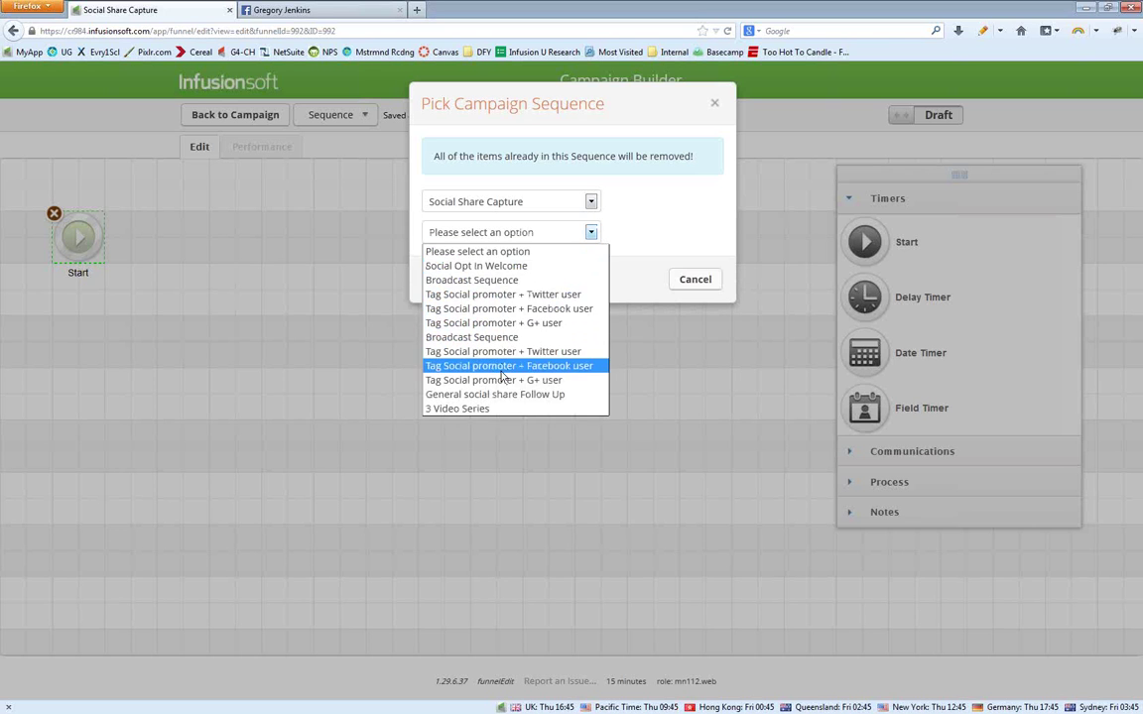
pyautogui.click(506, 281)
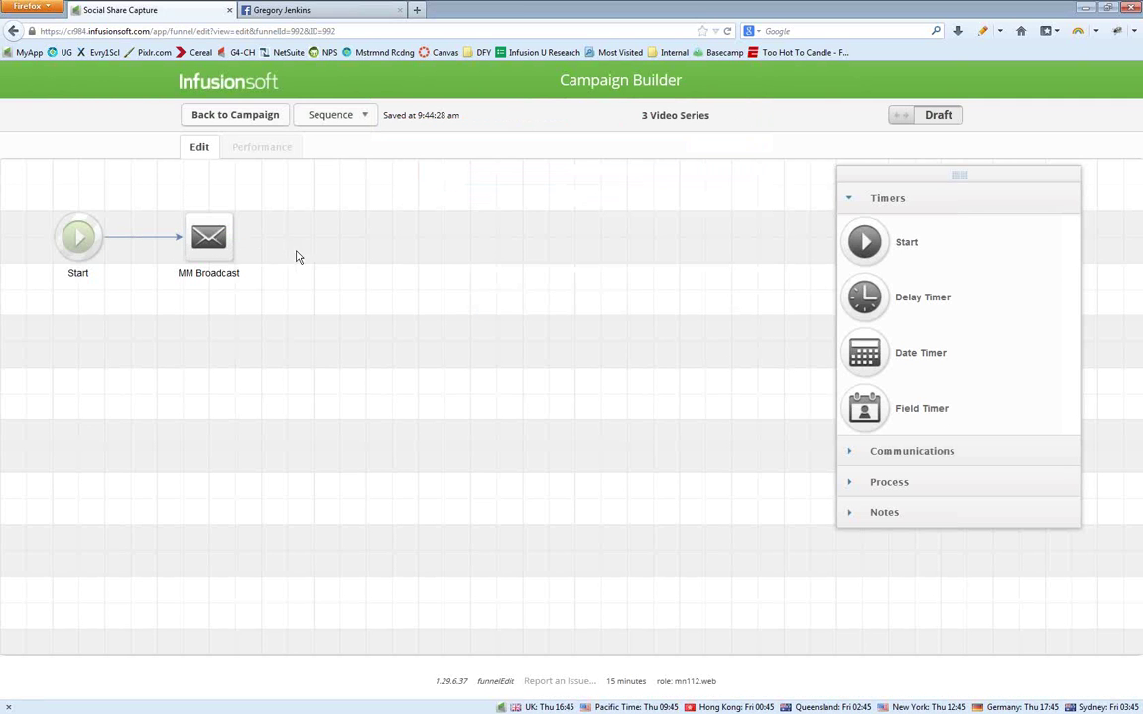
# - Rename the MM Broadcast email as "MM Broadcast 1"
pyautogui.click(363, 119)
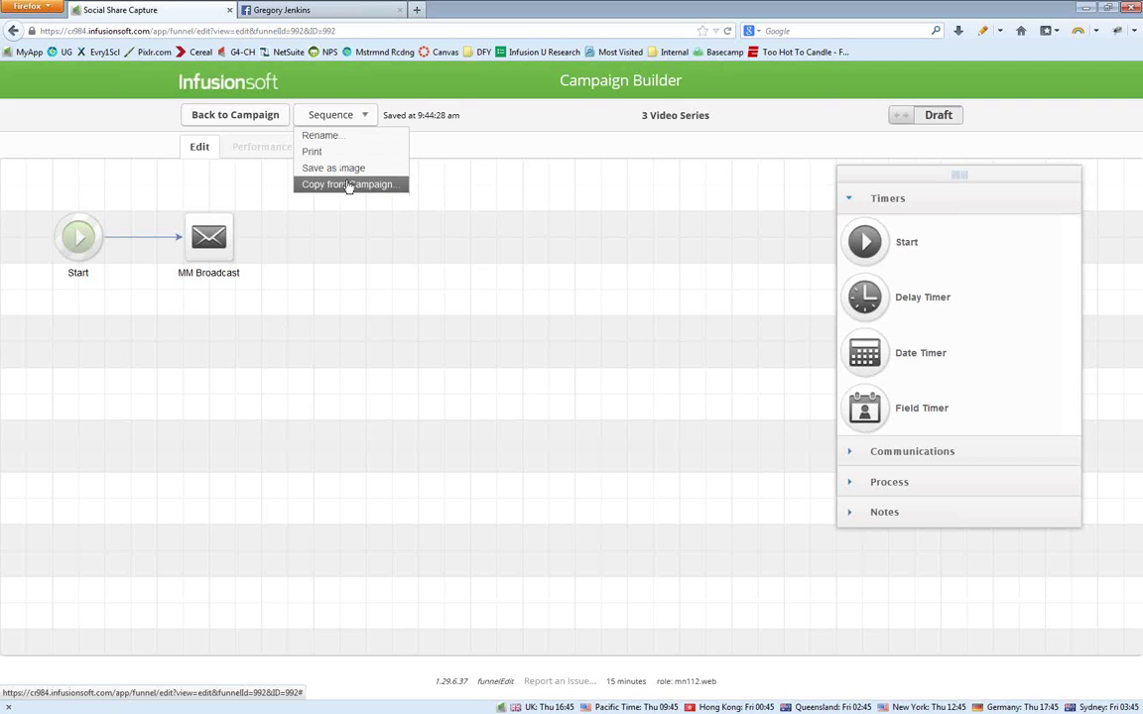
pyautogui.click(346, 253)
pyautogui.doubleClick(218, 271)
pyautogui.click(260, 278)
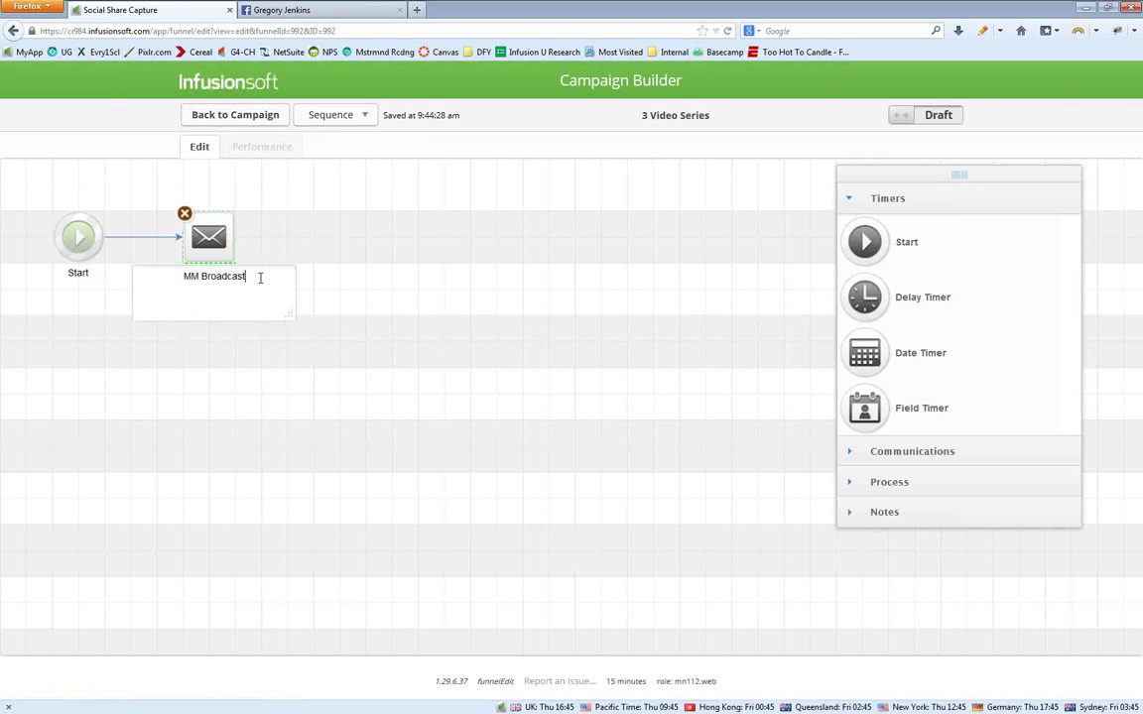
pyautogui.write('1')
pyautogui.click(357, 301)
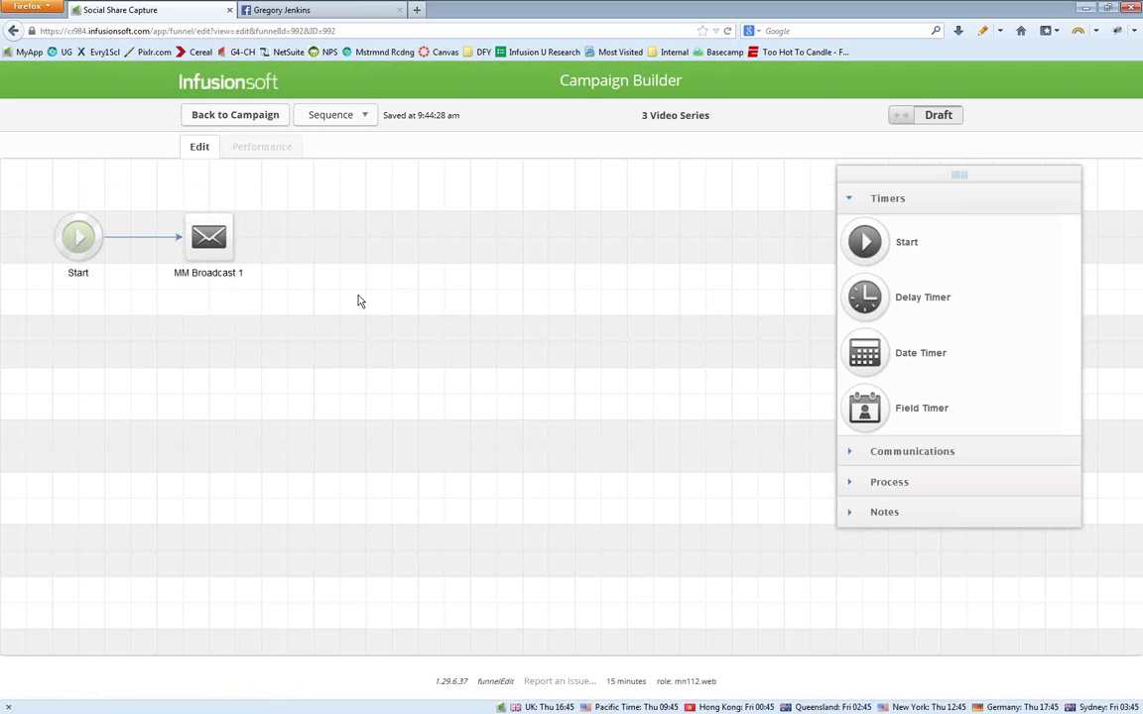
# - Rename the copied broadcast email as "Video 1"
pyautogui.doubleClick(207, 276)
pyautogui.write('Video 1')
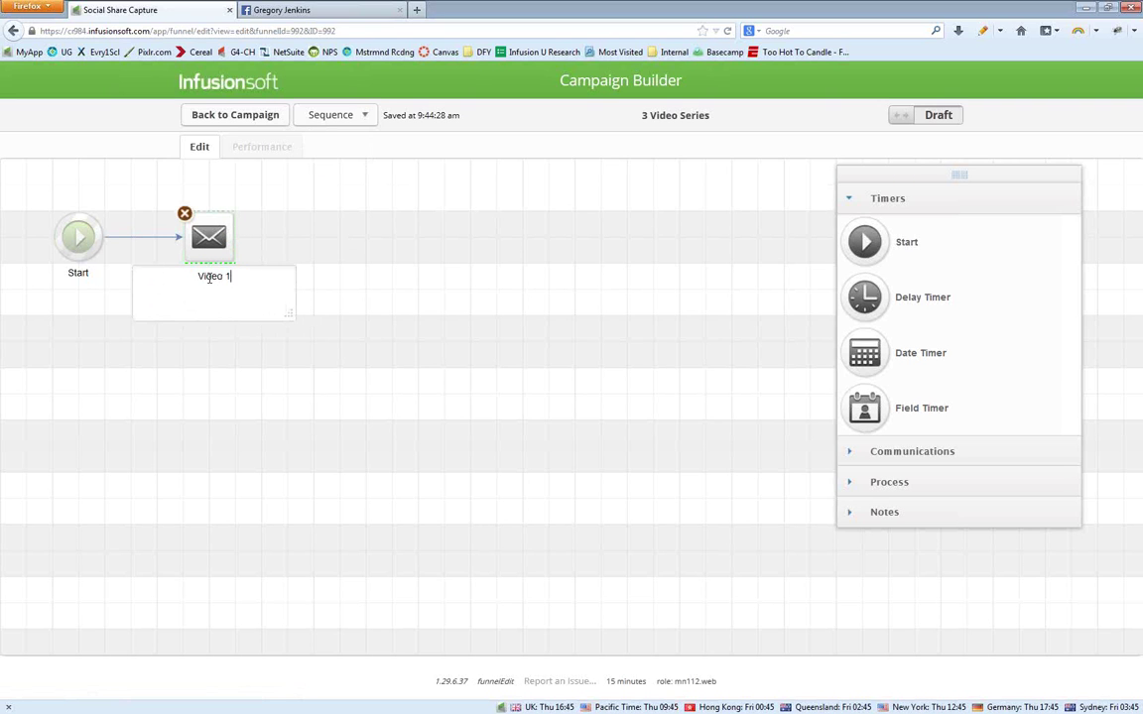
pyautogui.click(208, 352)
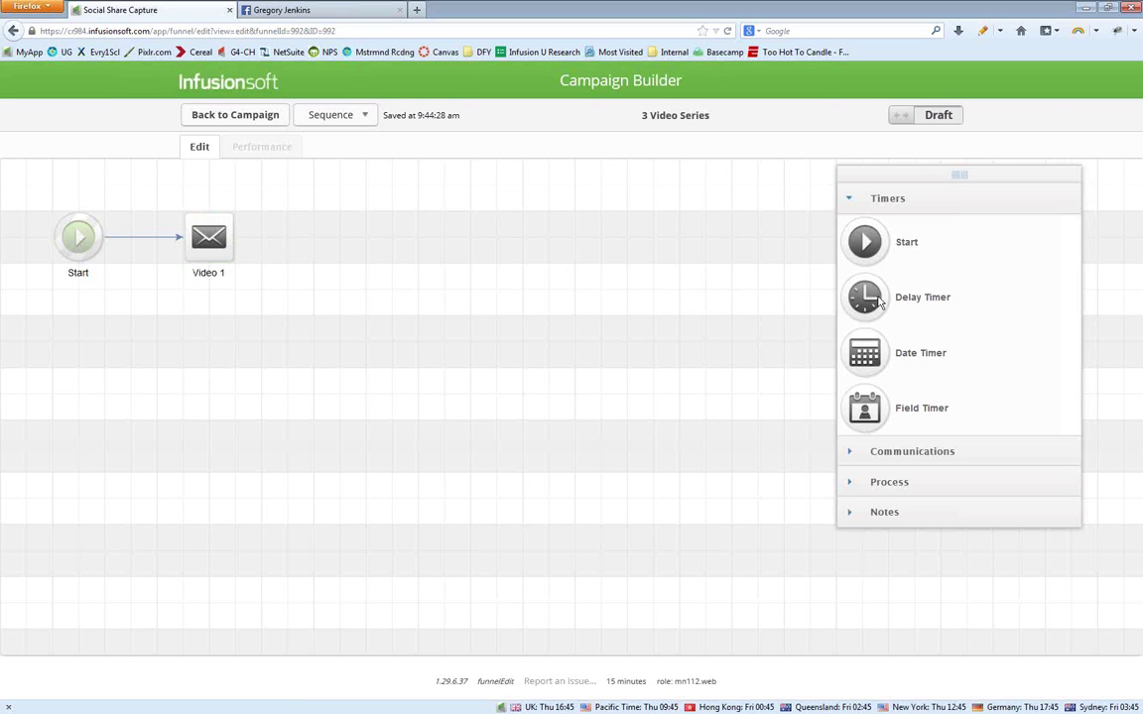
# - Add a delay timer after the Video 1 email that waits at least 3 days and runs on a weekday at 8:00 AM
pyautogui.moveTo(864, 297); pyautogui.dragTo(322, 252)
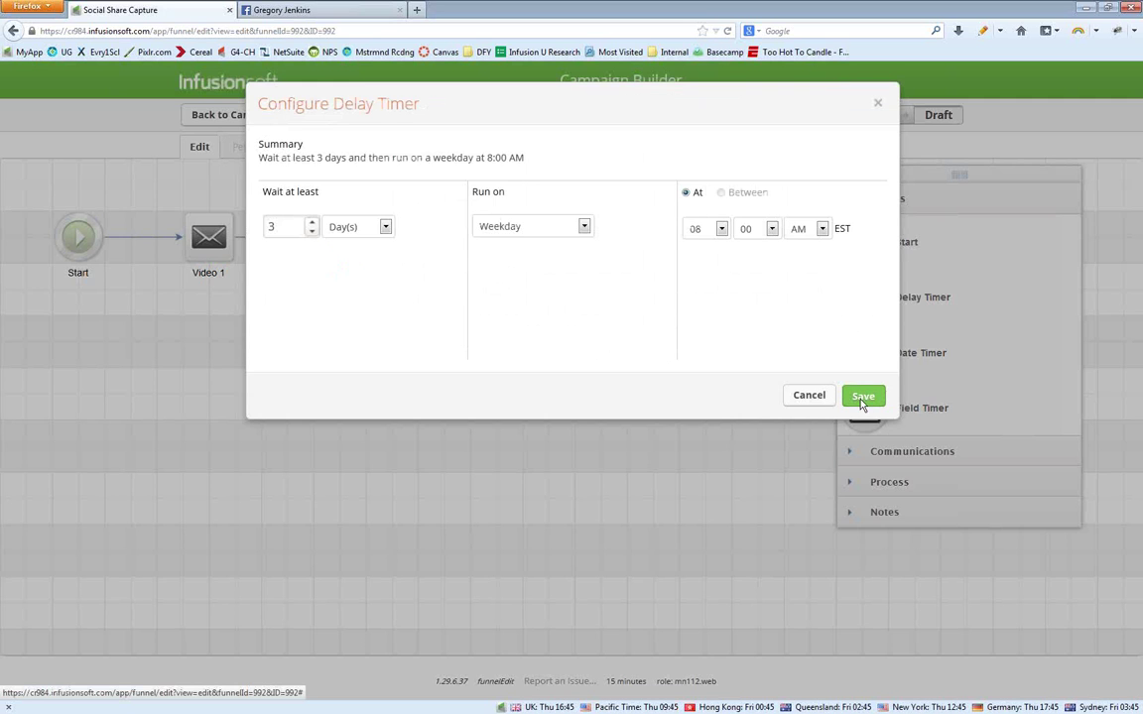
pyautogui.click(862, 397)
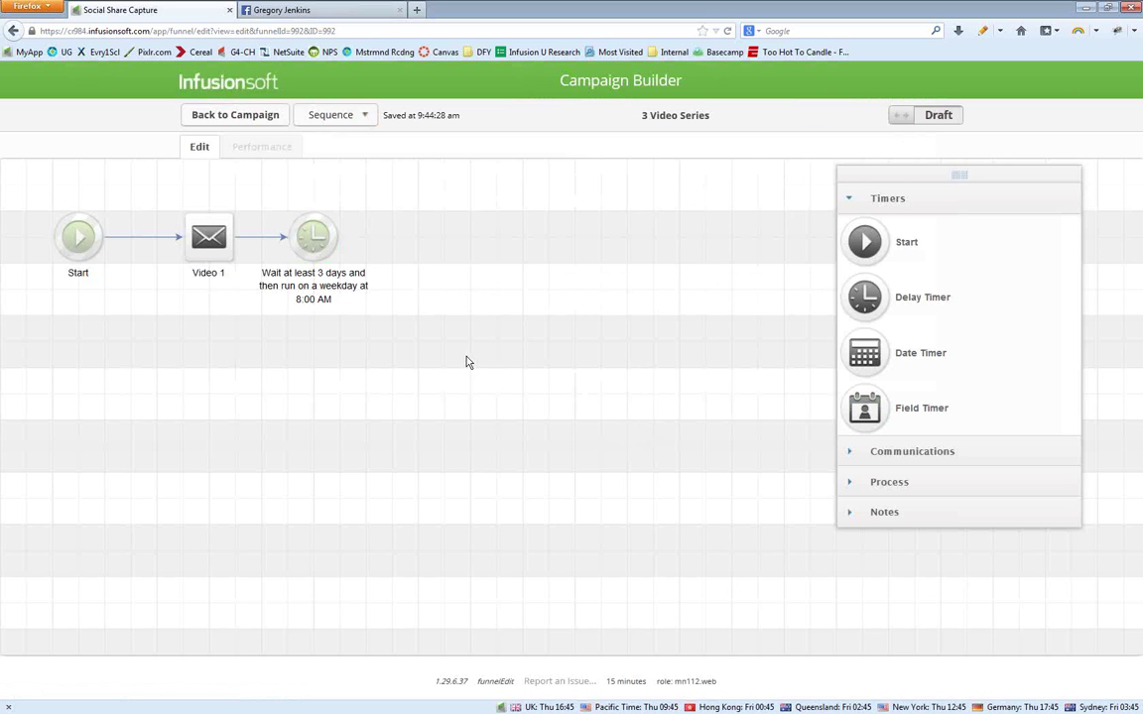
# - Duplicate the Video 1 email and its delay timer twice, placing the copies farther along the same row
pyautogui.moveTo(420, 320); pyautogui.dragTo(140, 165)
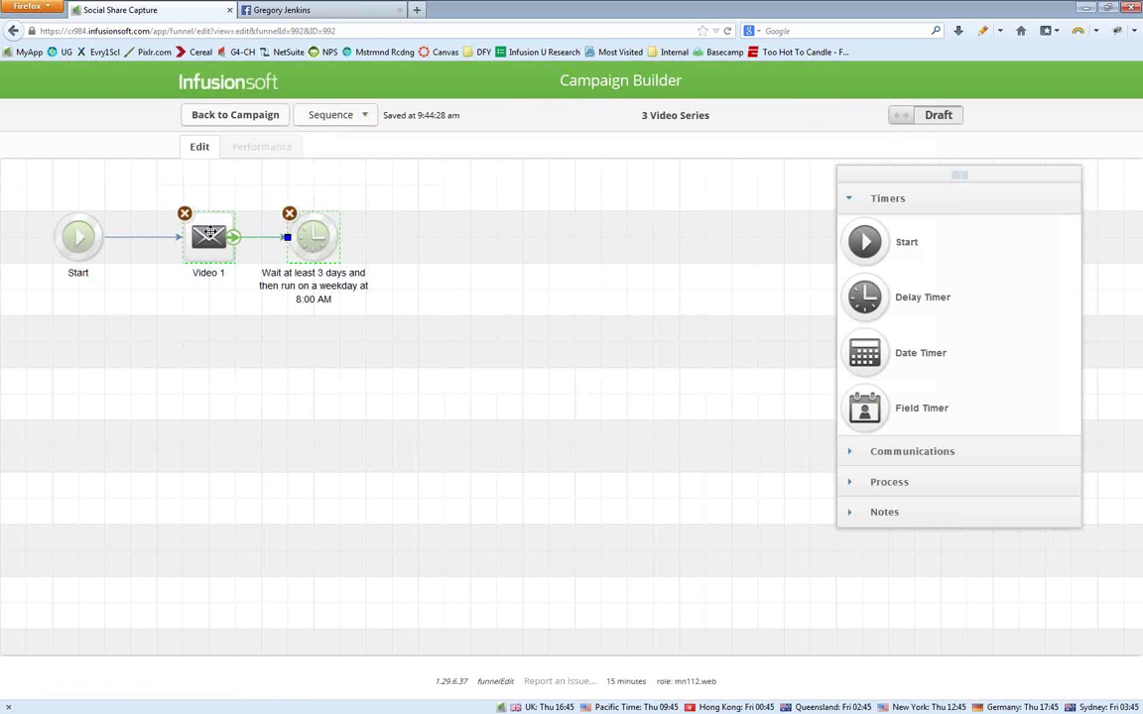
pyautogui.moveTo(209, 234); pyautogui.dragTo(697, 249)
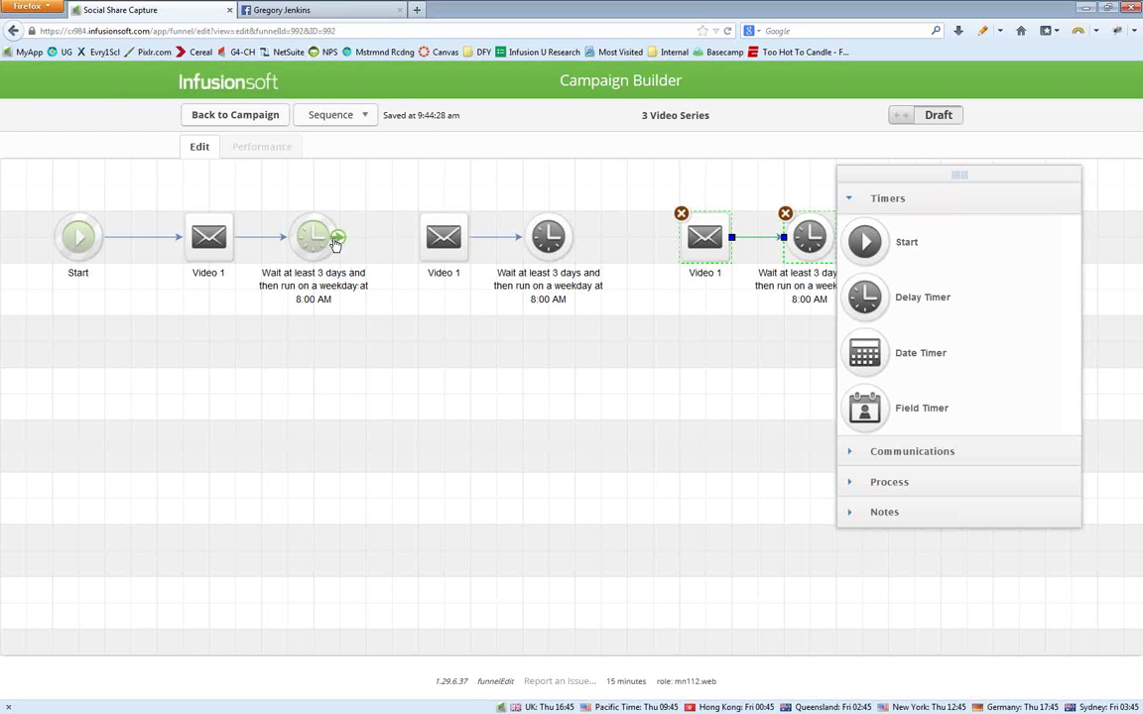
# - Connect the first delay timer to the first copied email and rename that email "Video 2"
pyautogui.click(447, 268)
pyautogui.click(448, 272)
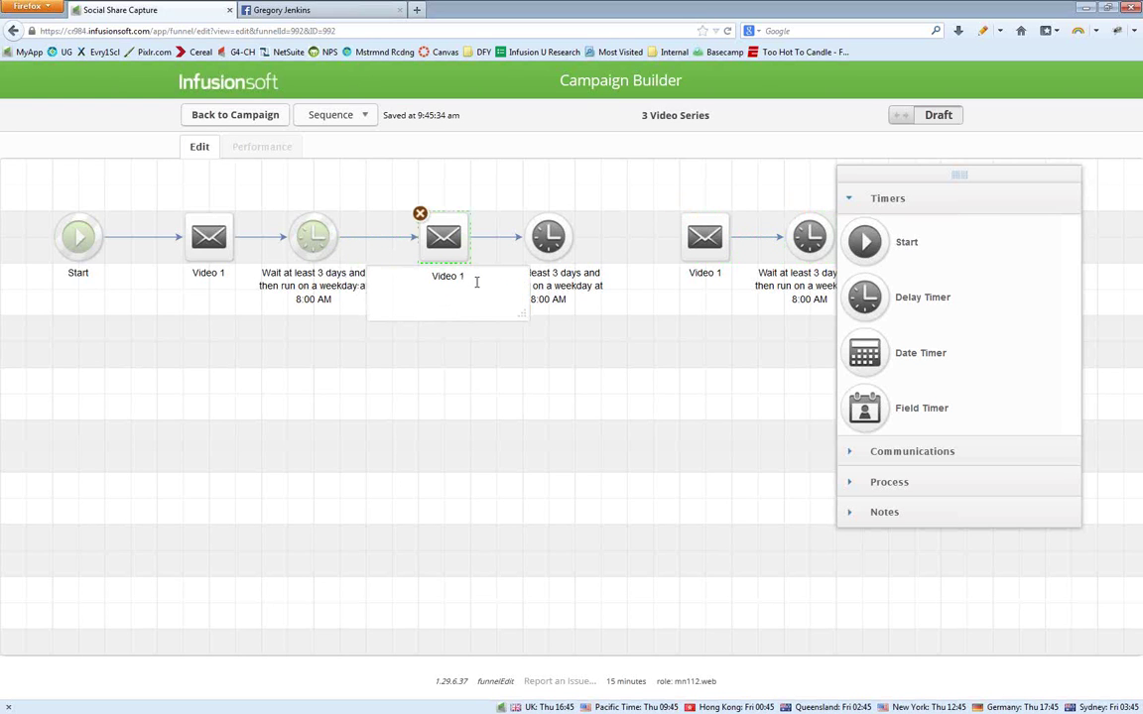
pyautogui.press('BackSpace')
pyautogui.write('2')
pyautogui.click(571, 242)
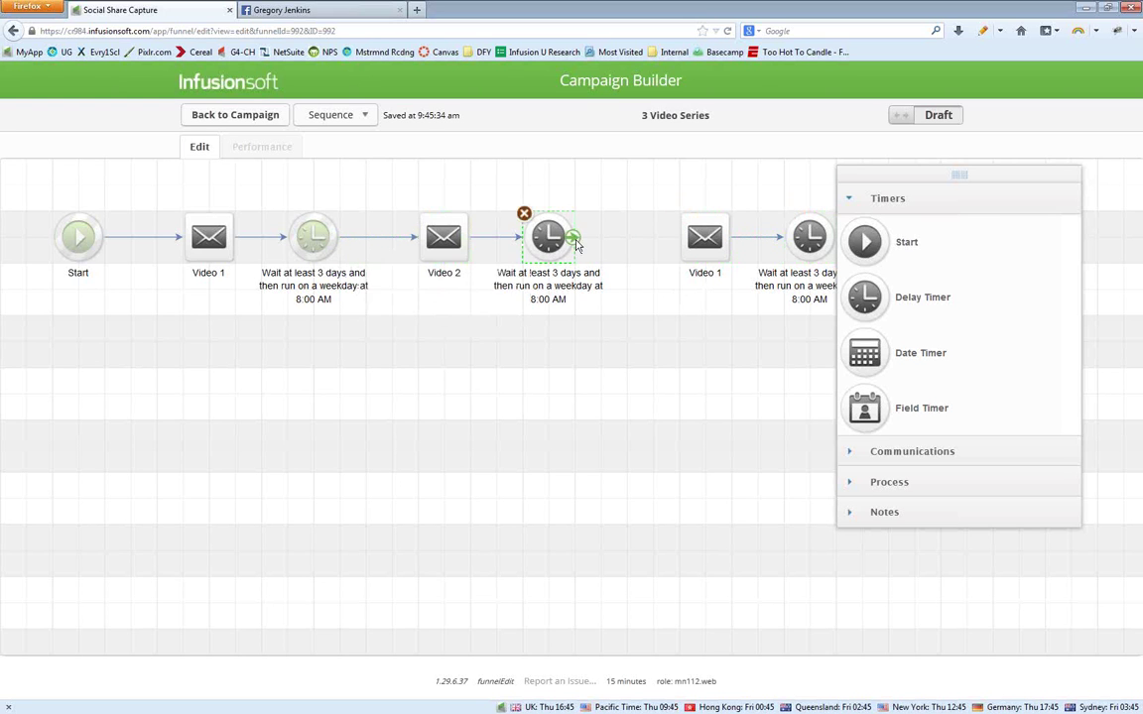
# - Connect the second delay timer to the last copied email and rename that email "Video 3"
pyautogui.moveTo(575, 240); pyautogui.dragTo(706, 266)
pyautogui.click(707, 273)
pyautogui.click(709, 276)
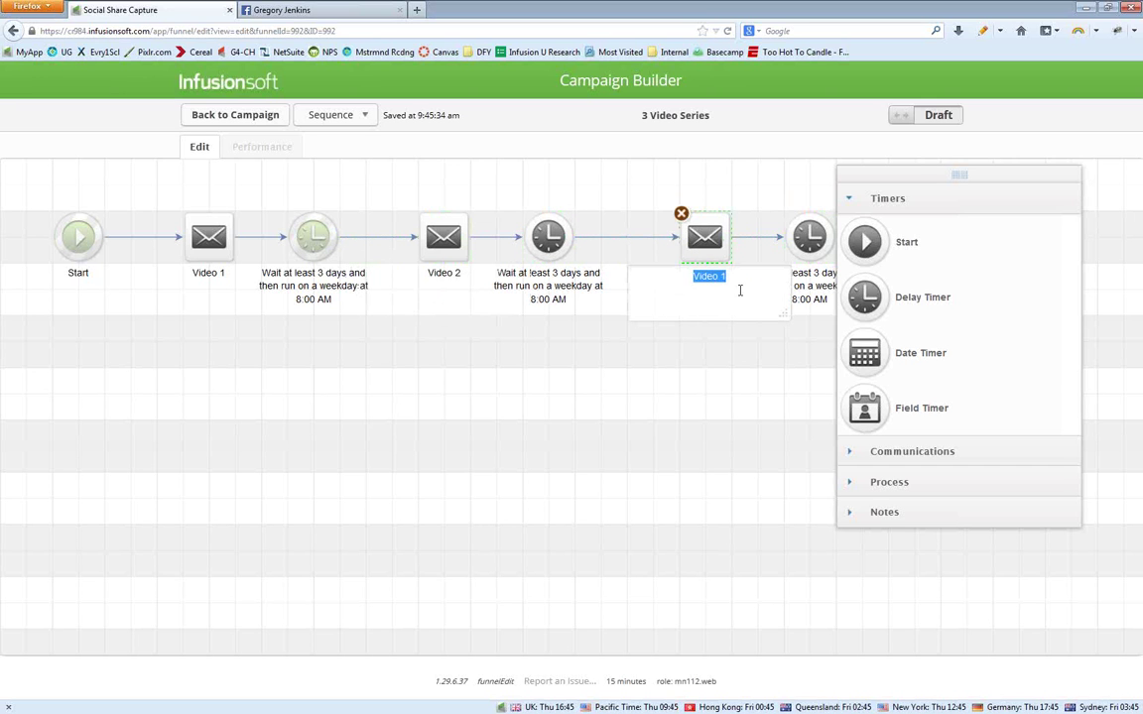
pyautogui.click(739, 290)
pyautogui.press('BackSpace')
pyautogui.write('3')
pyautogui.click(725, 400)
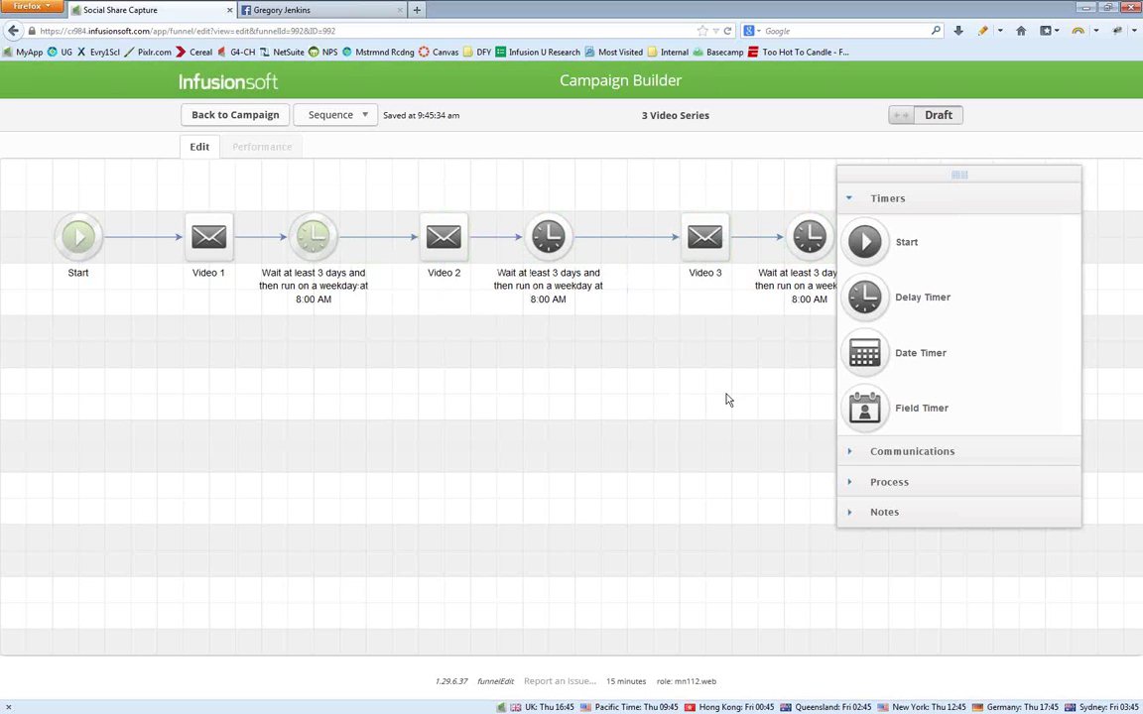
pyautogui.moveTo(646, 354); pyautogui.dragTo(571, 348)
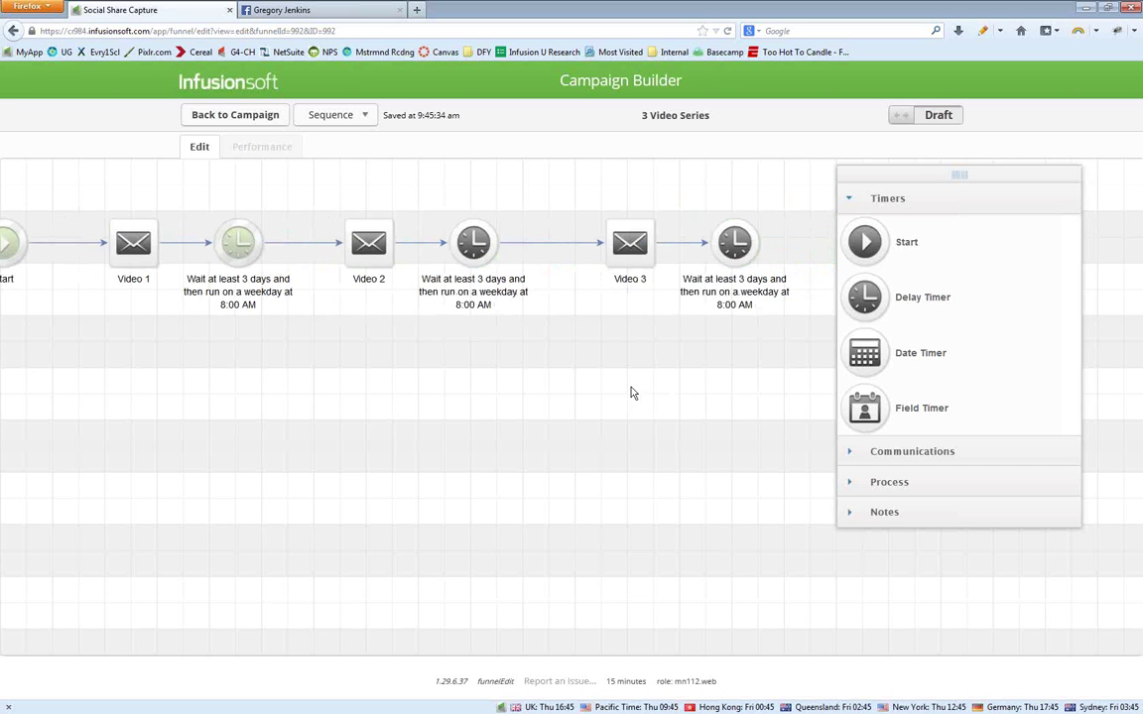
# - Open the Social Share goal and select the Like, Tweet and +1 links of the Video 1 email
pyautogui.click(243, 119)
pyautogui.doubleClick(541, 375)
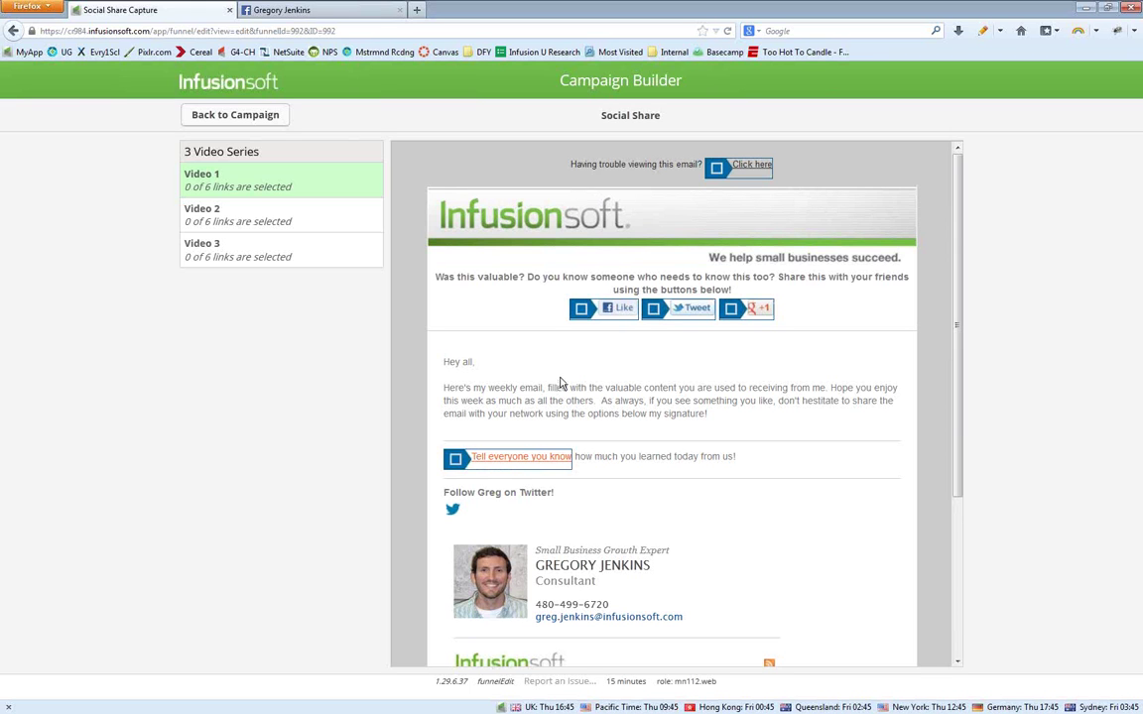
pyautogui.click(585, 311)
pyautogui.click(655, 310)
pyautogui.click(731, 312)
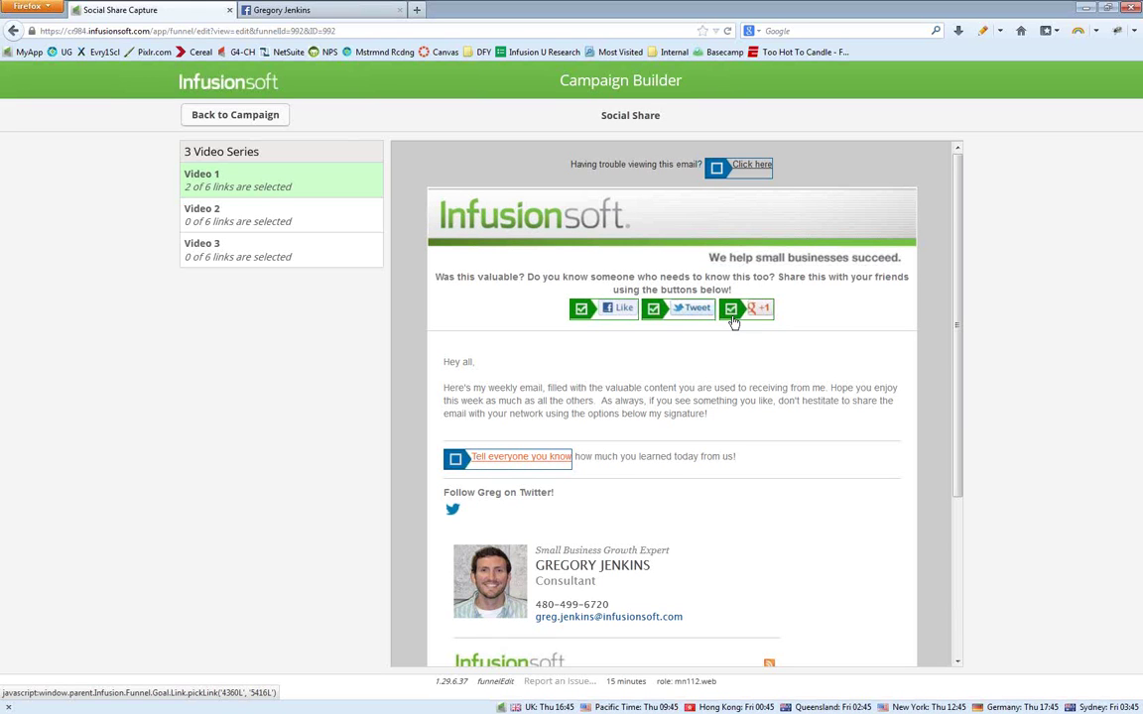
# - Select the Like, Tweet and +1 links of the Video 2 email for the Social Share goal
pyautogui.click(319, 231)
pyautogui.click(586, 312)
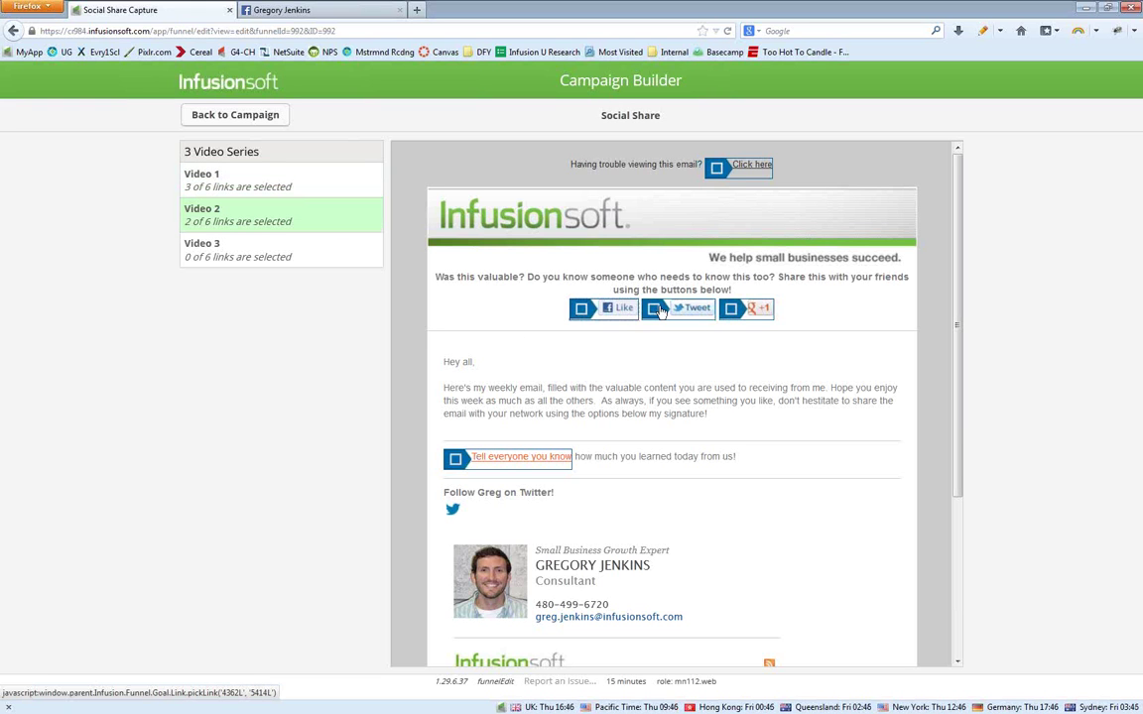
pyautogui.click(598, 315)
pyautogui.click(667, 311)
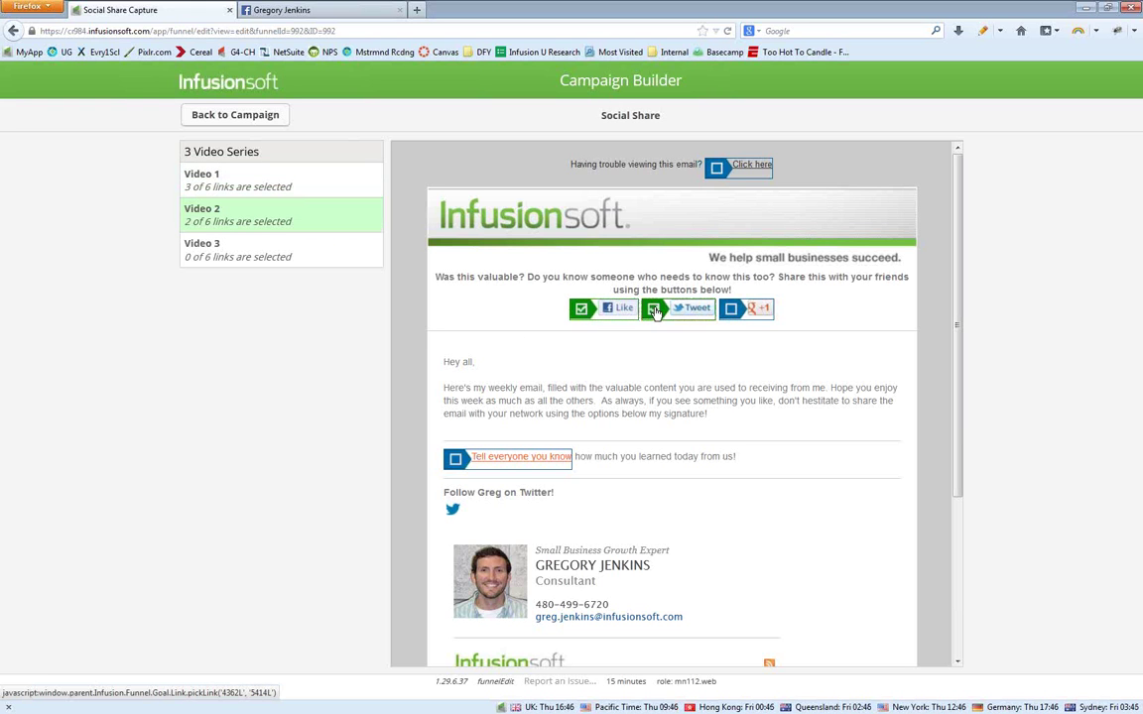
pyautogui.click(731, 310)
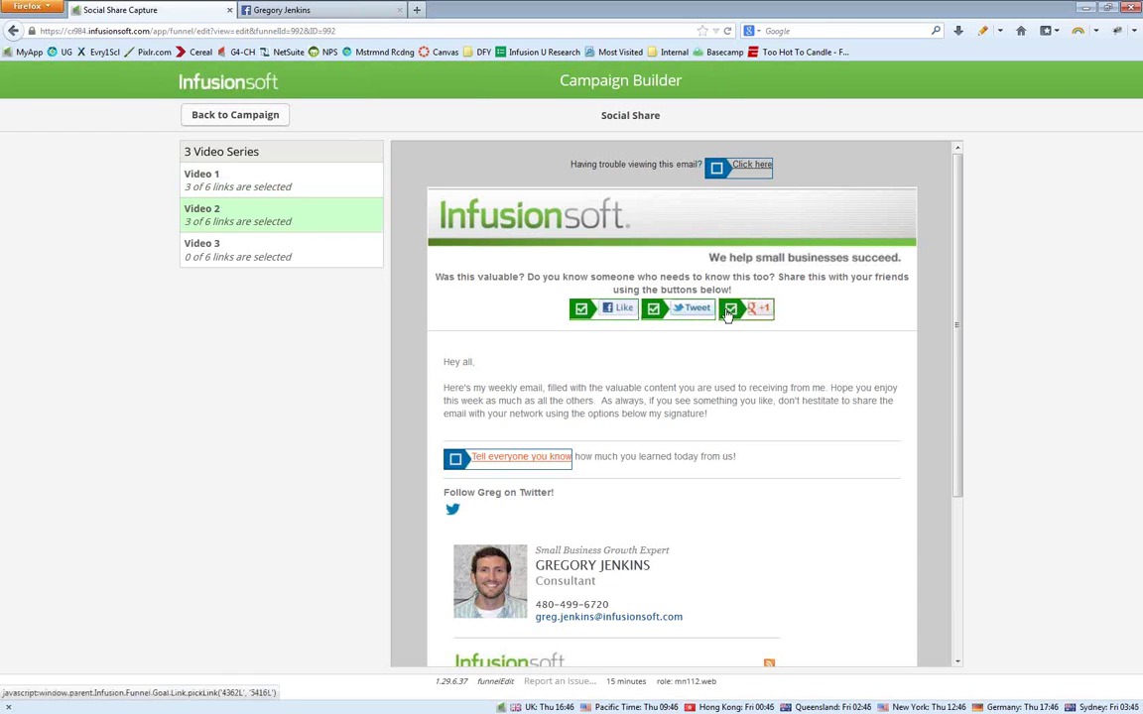
# - Select the Like, Tweet and +1 links of the Video 3 email for the Social Share goal
pyautogui.click(358, 259)
pyautogui.click(582, 308)
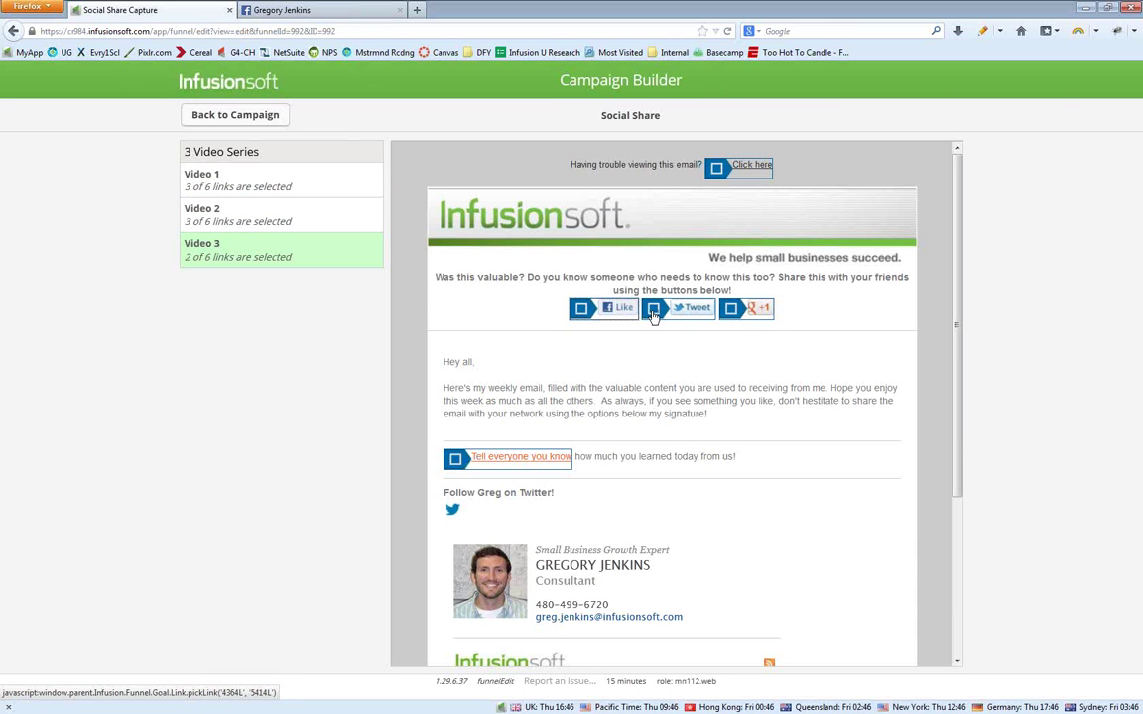
pyautogui.click(652, 309)
pyautogui.click(653, 311)
pyautogui.click(582, 309)
pyautogui.click(731, 309)
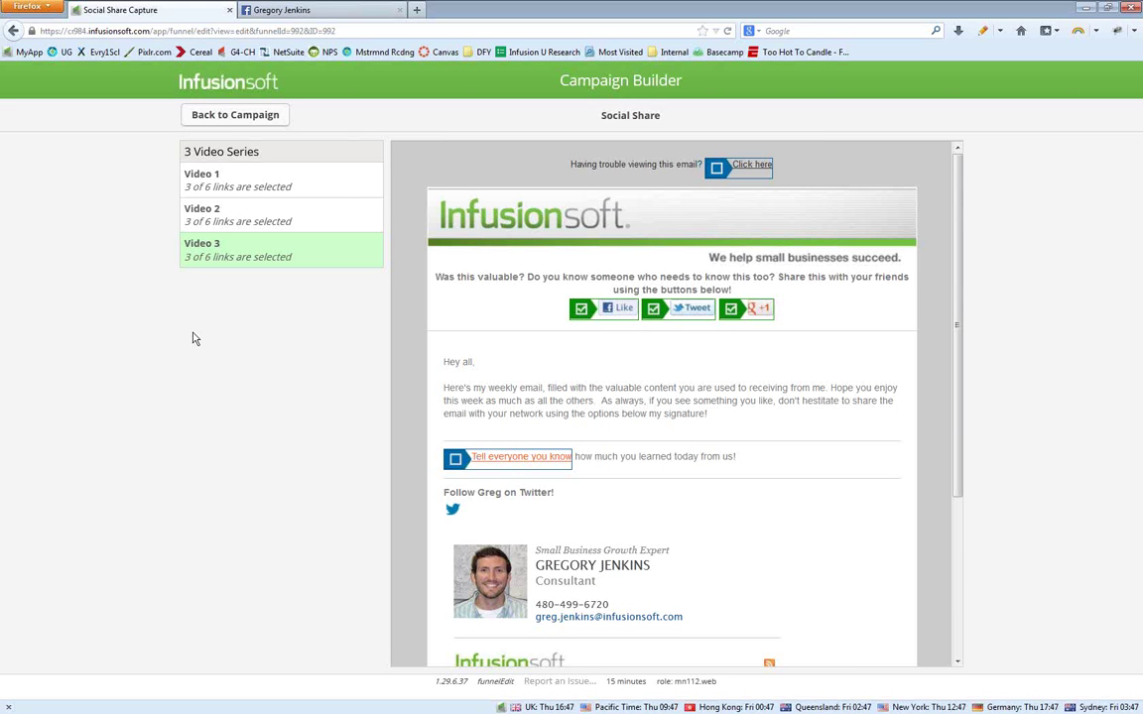
# - In the 3 Video Series sequence, duplicate the Start, Video 1 email and first delay timer together, placing the copies below the main row
pyautogui.click(190, 112)
pyautogui.click(302, 546)
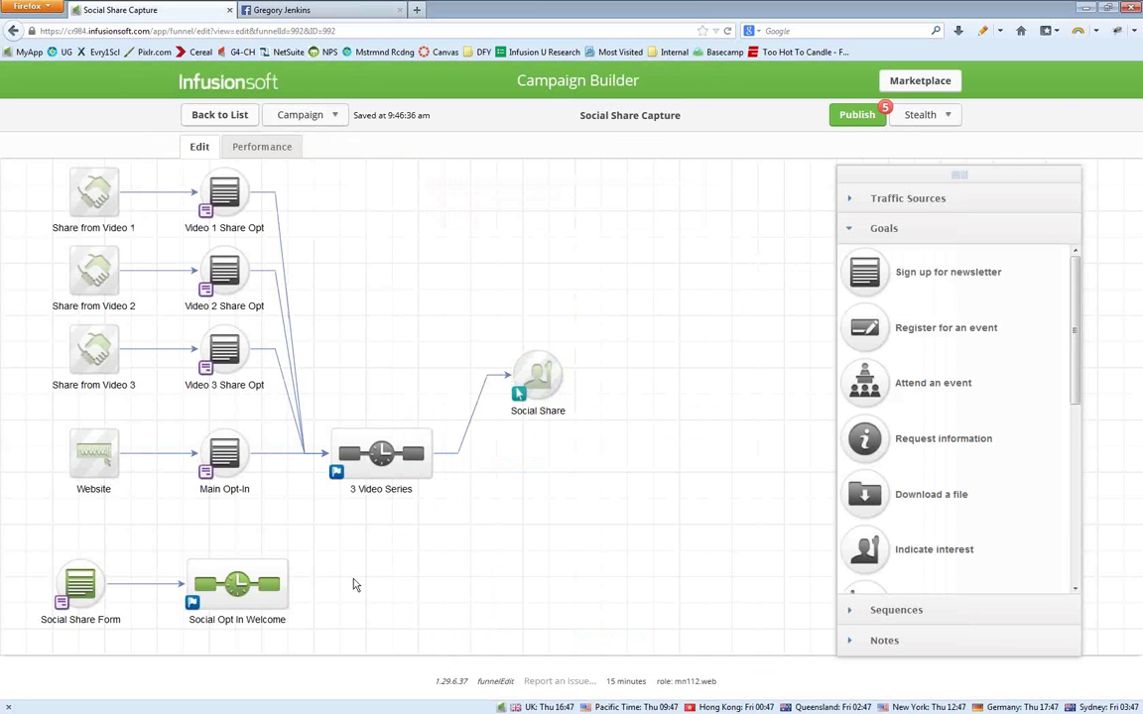
pyautogui.scroll(-2, 342, 504)
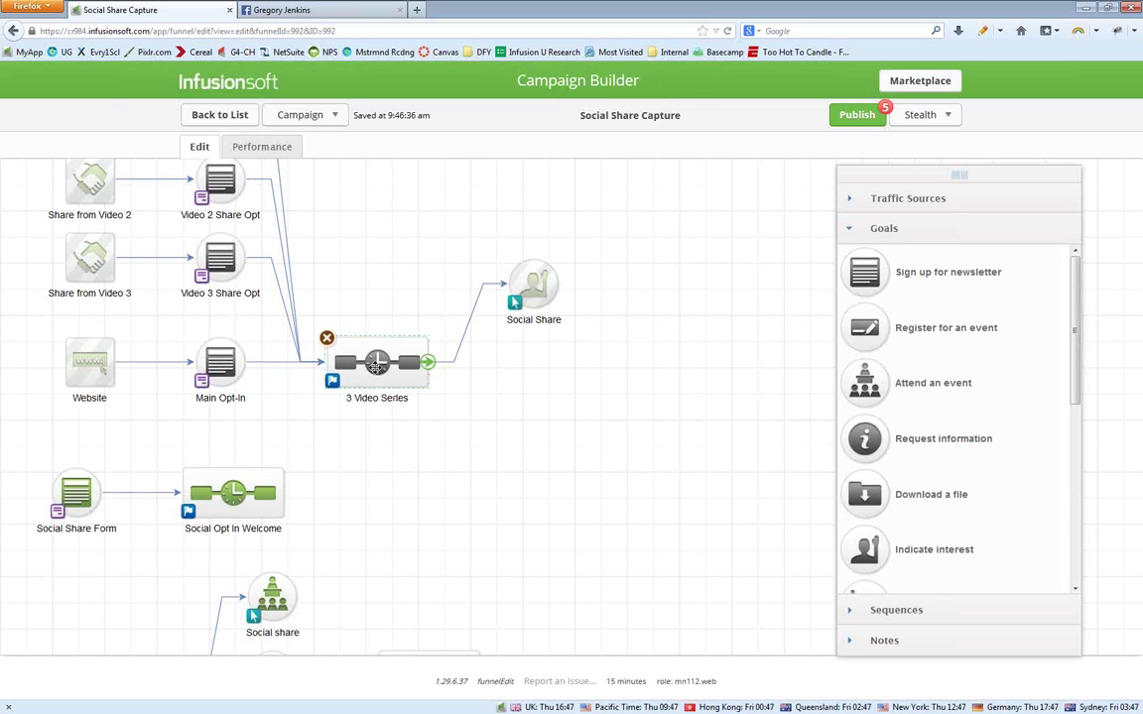
pyautogui.doubleClick(377, 365)
pyautogui.moveTo(198, 432); pyautogui.dragTo(260, 455)
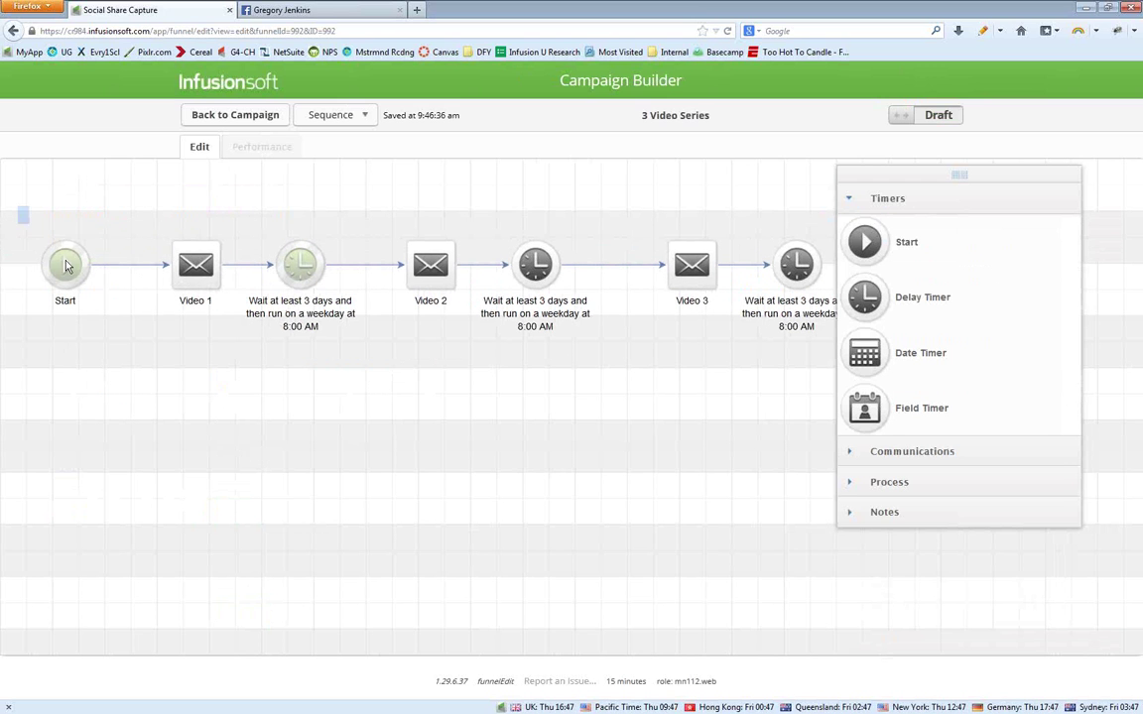
pyautogui.moveTo(22, 217); pyautogui.dragTo(371, 375)
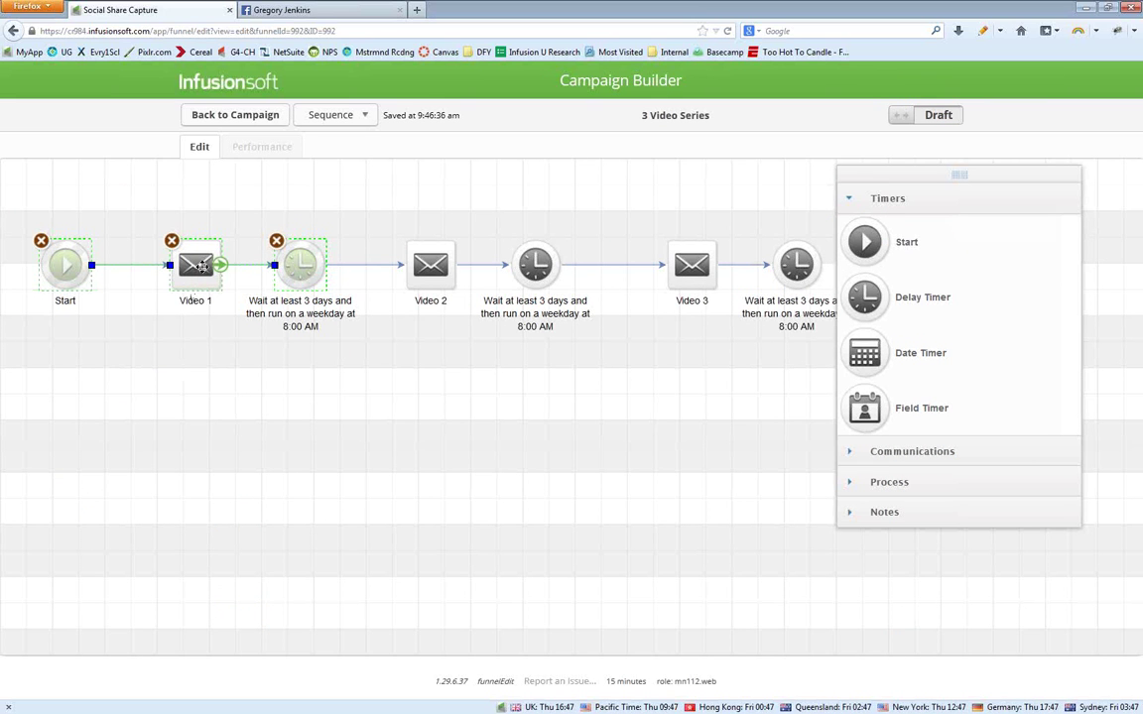
pyautogui.moveTo(12, 203); pyautogui.dragTo(356, 355)
pyautogui.moveTo(191, 279); pyautogui.dragTo(253, 458)
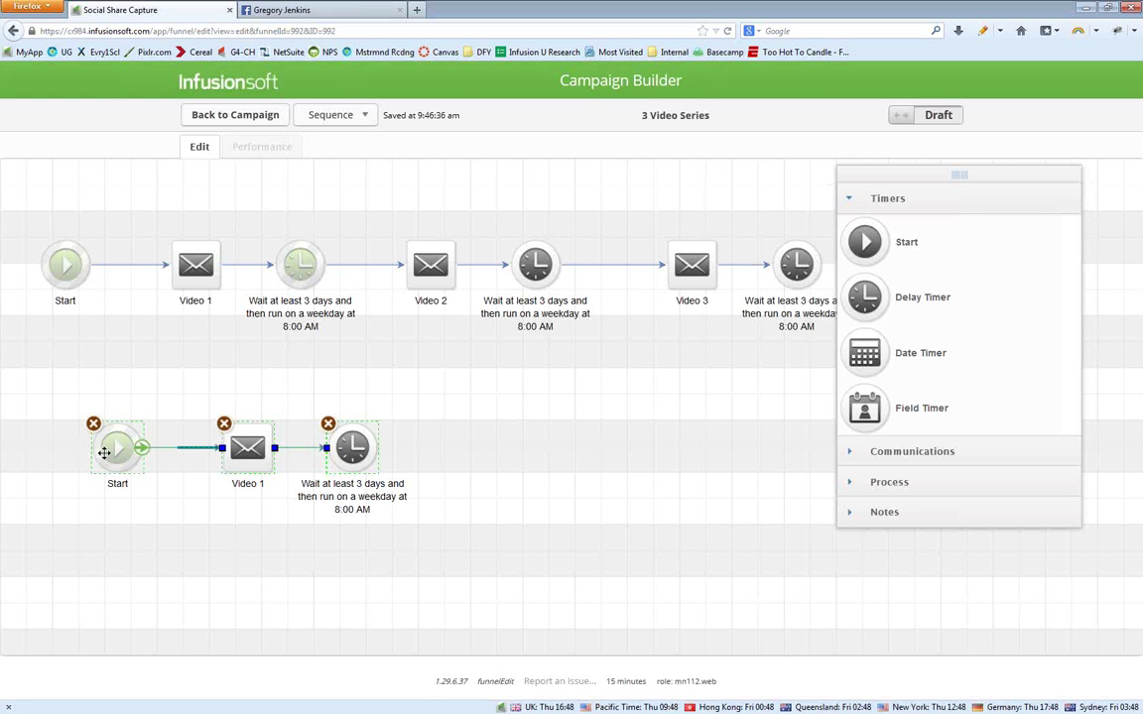
pyautogui.click(244, 452)
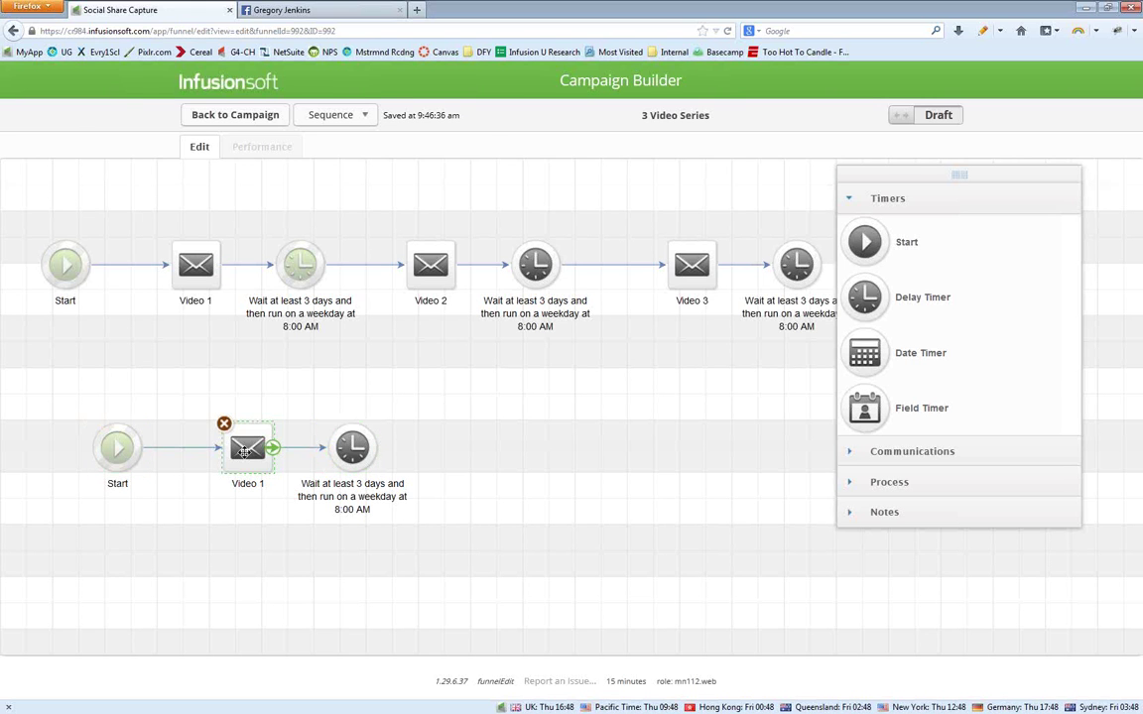
pyautogui.click(251, 523)
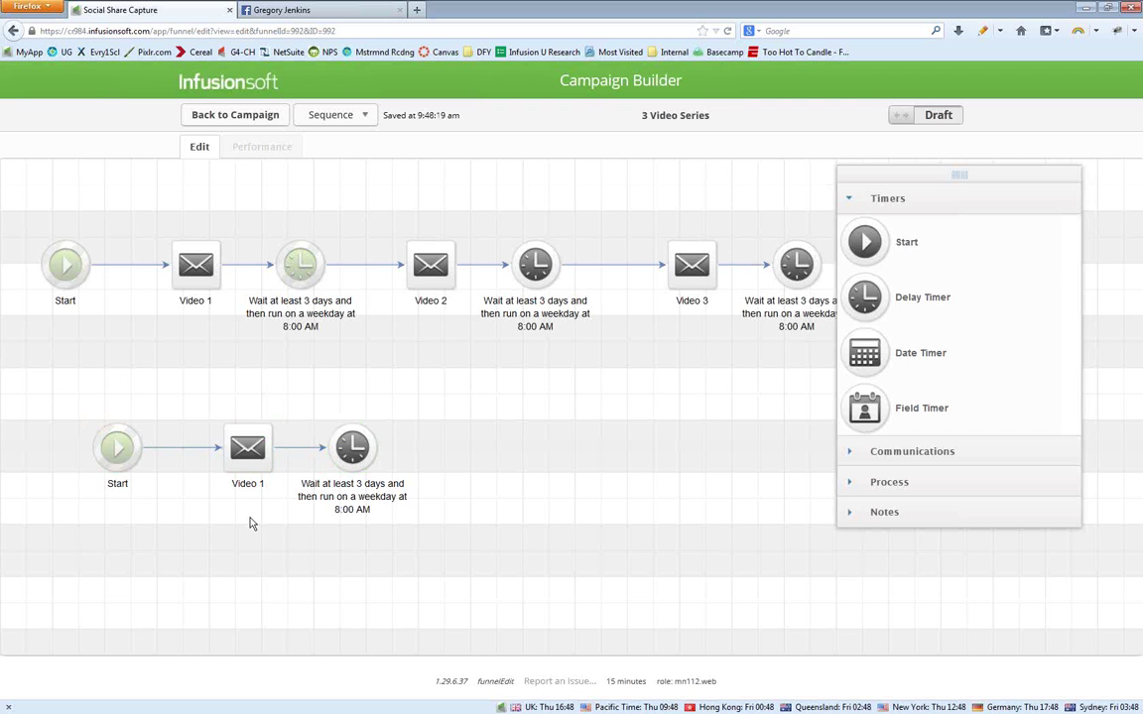
# - Delete the copied Start, Video 1 email and delay timer below the main row
pyautogui.moveTo(50, 398); pyautogui.dragTo(455, 541)
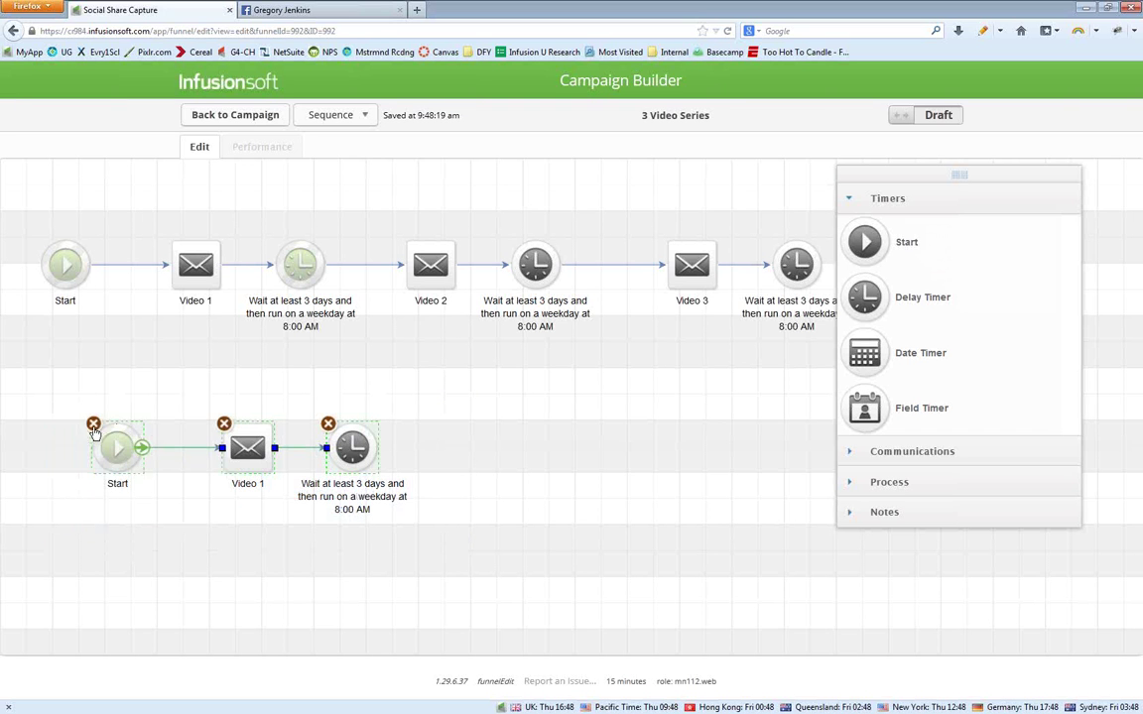
pyautogui.click(93, 424)
pyautogui.click(224, 424)
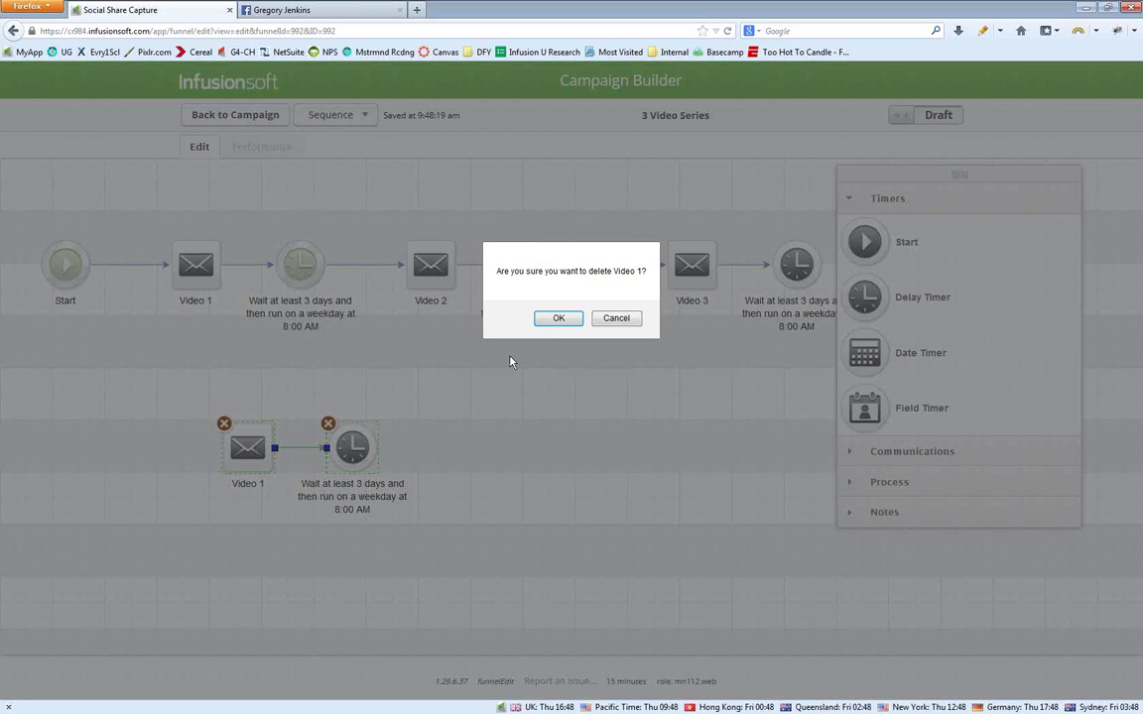
pyautogui.click(550, 322)
pyautogui.click(328, 424)
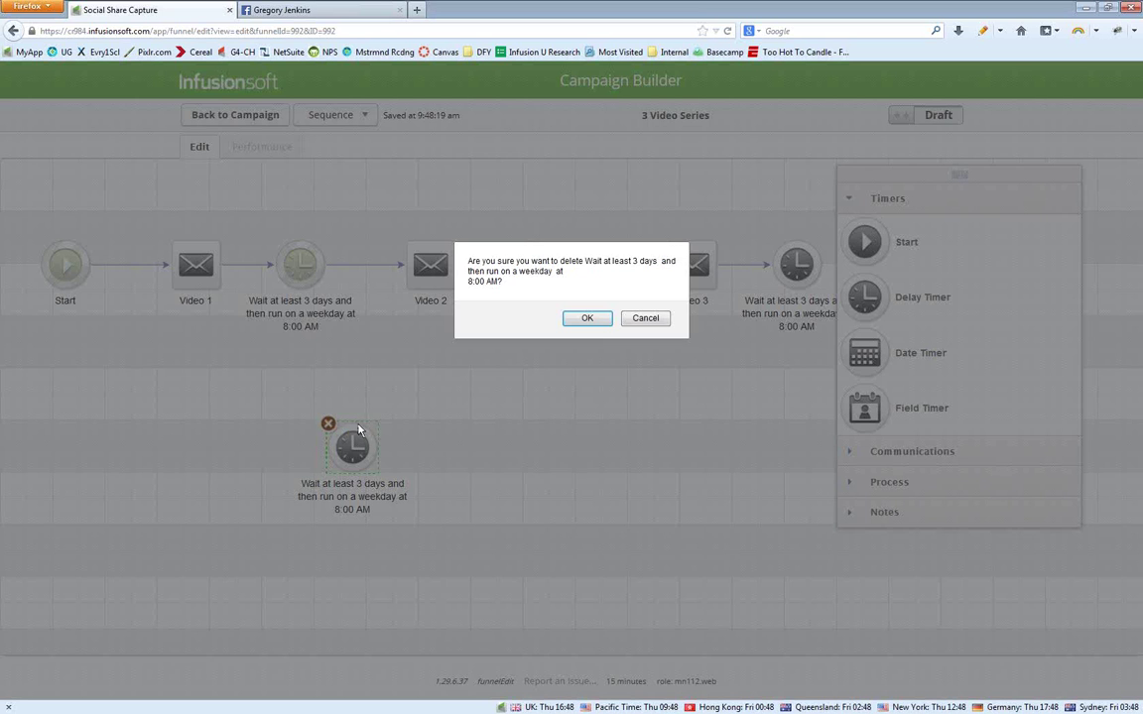
pyautogui.click(564, 321)
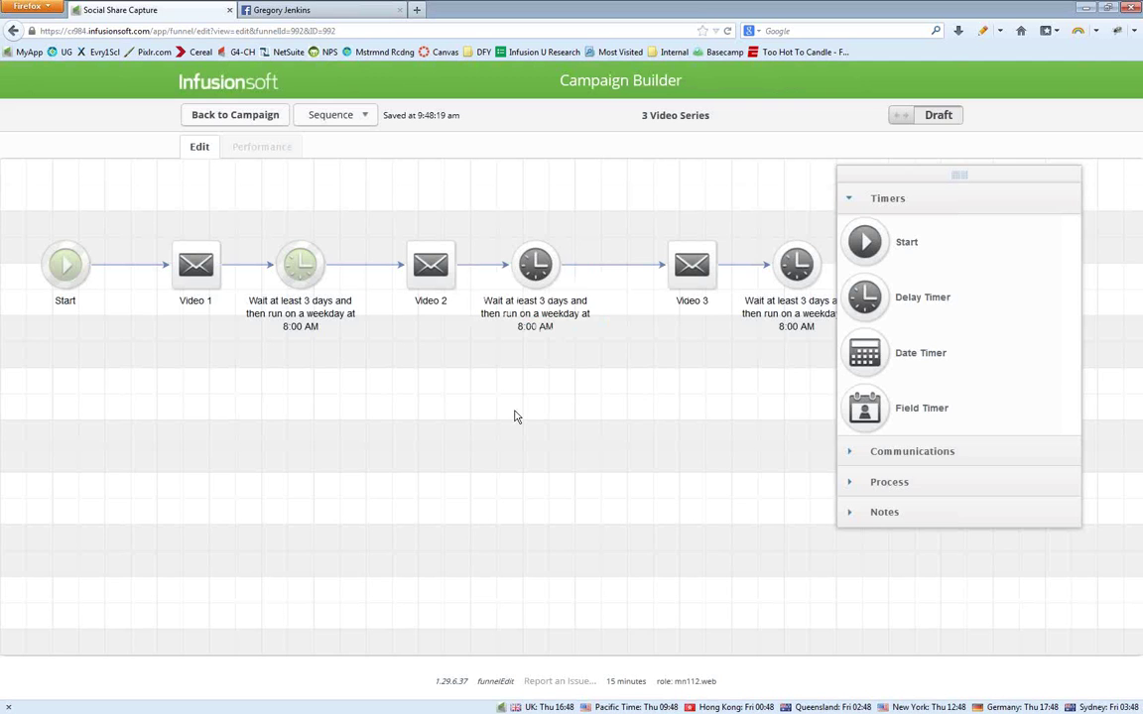
# - Return to the campaign and open the MM Broadcast email in the Broadcast Sequence
pyautogui.click(227, 115)
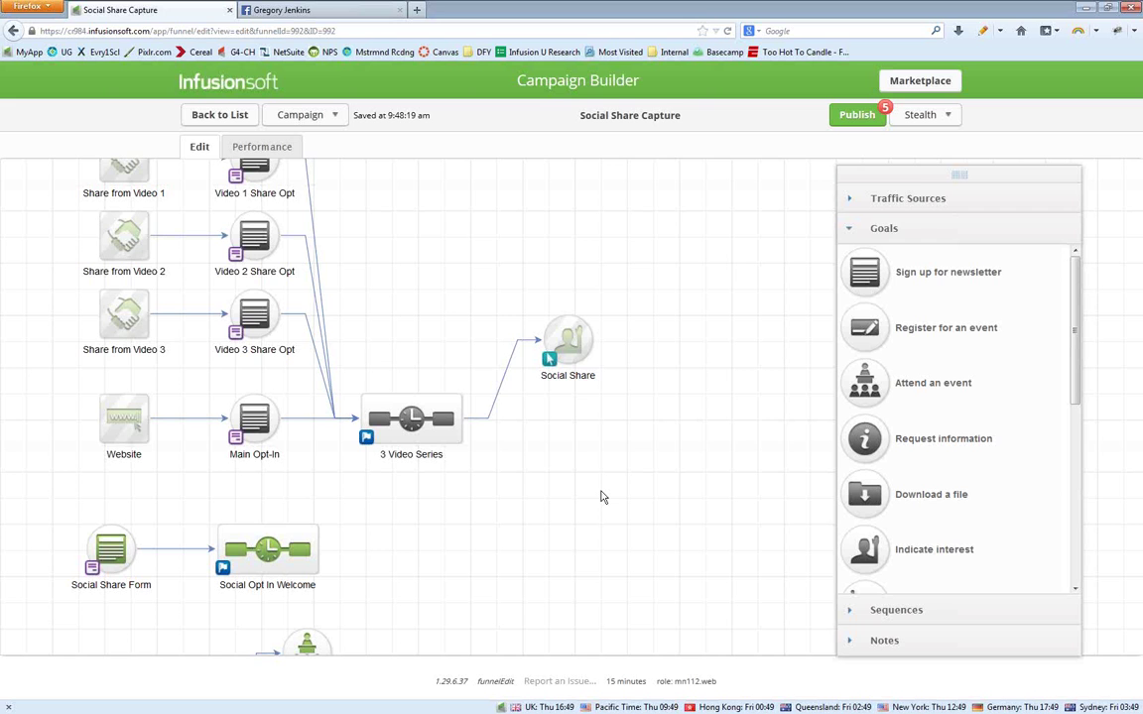
pyautogui.scroll(-3, 526, 382)
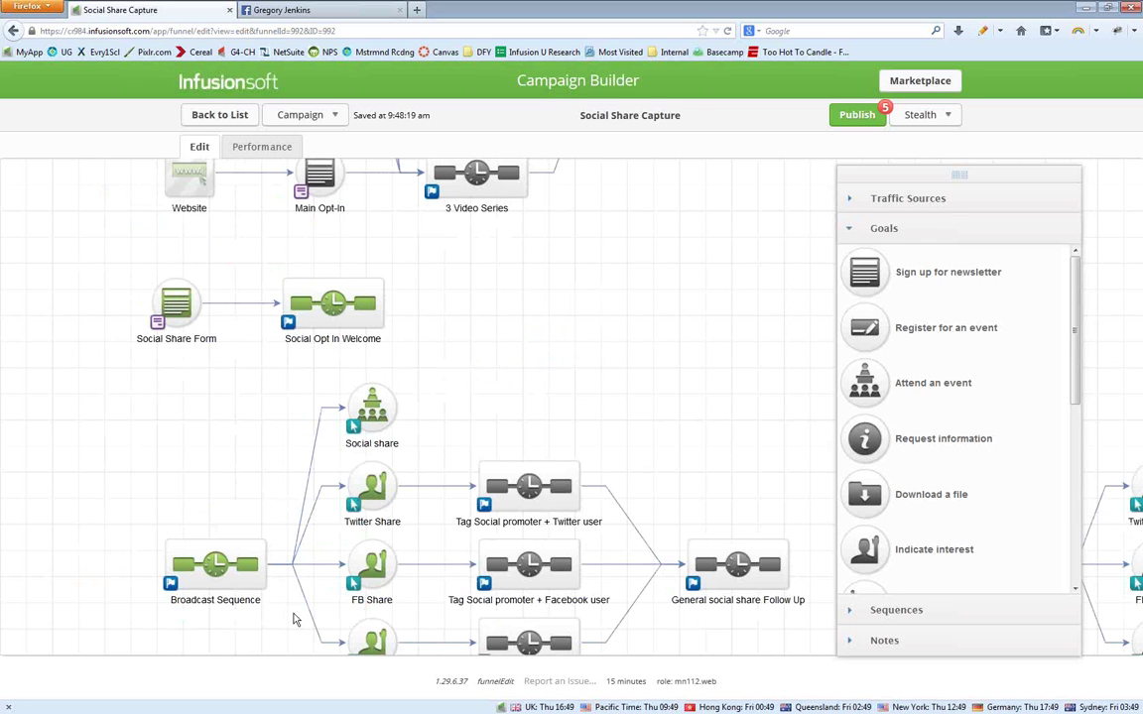
pyautogui.scroll(-1, 256, 496)
pyautogui.doubleClick(259, 496)
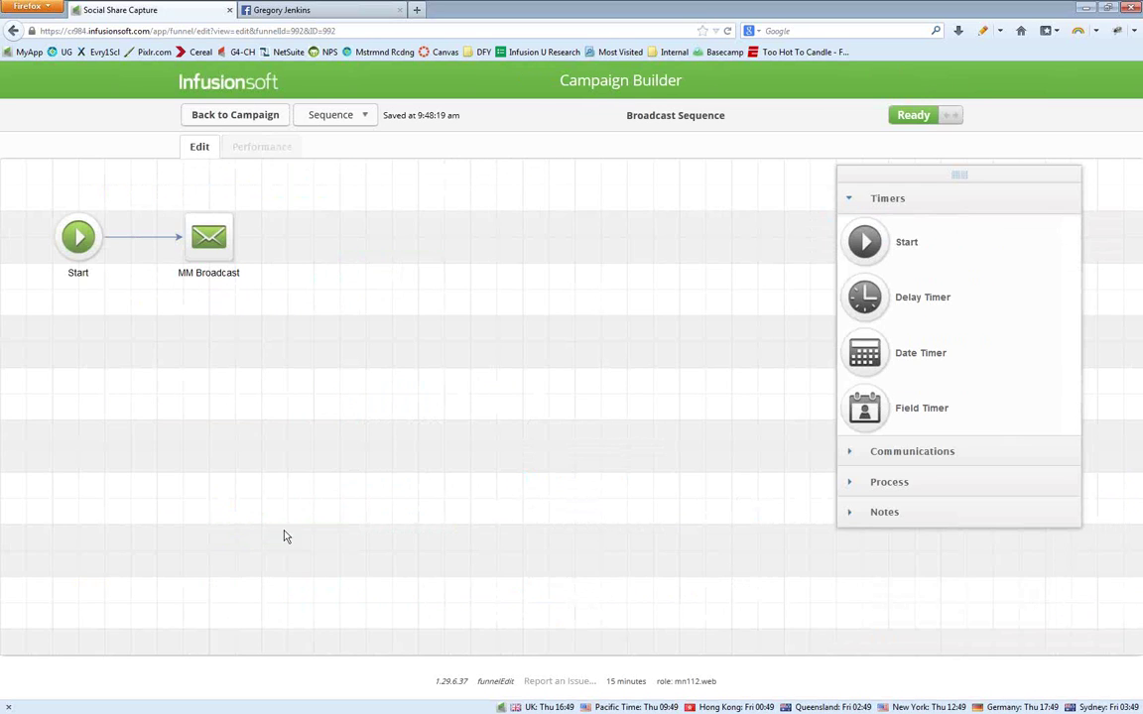
pyautogui.doubleClick(218, 243)
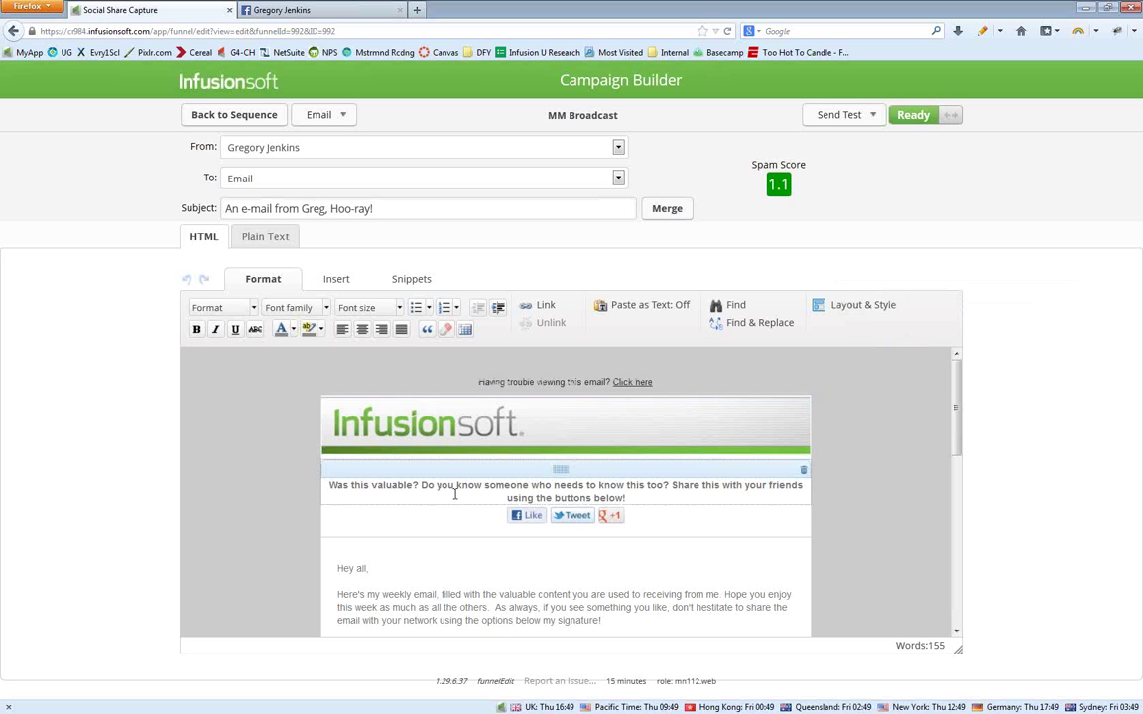
# - Copy the web address behind the "Tell everyone you know" link in the email body
pyautogui.scroll(-6, 455, 493)
pyautogui.scroll(4, 437, 523)
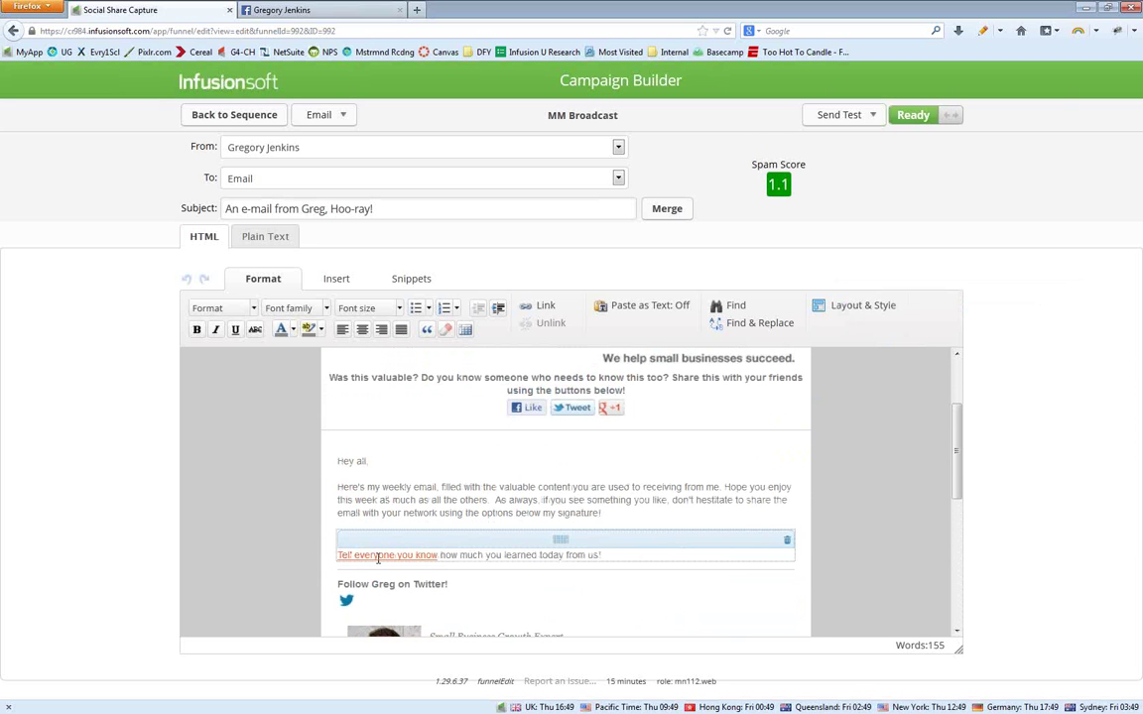
pyautogui.click(393, 558)
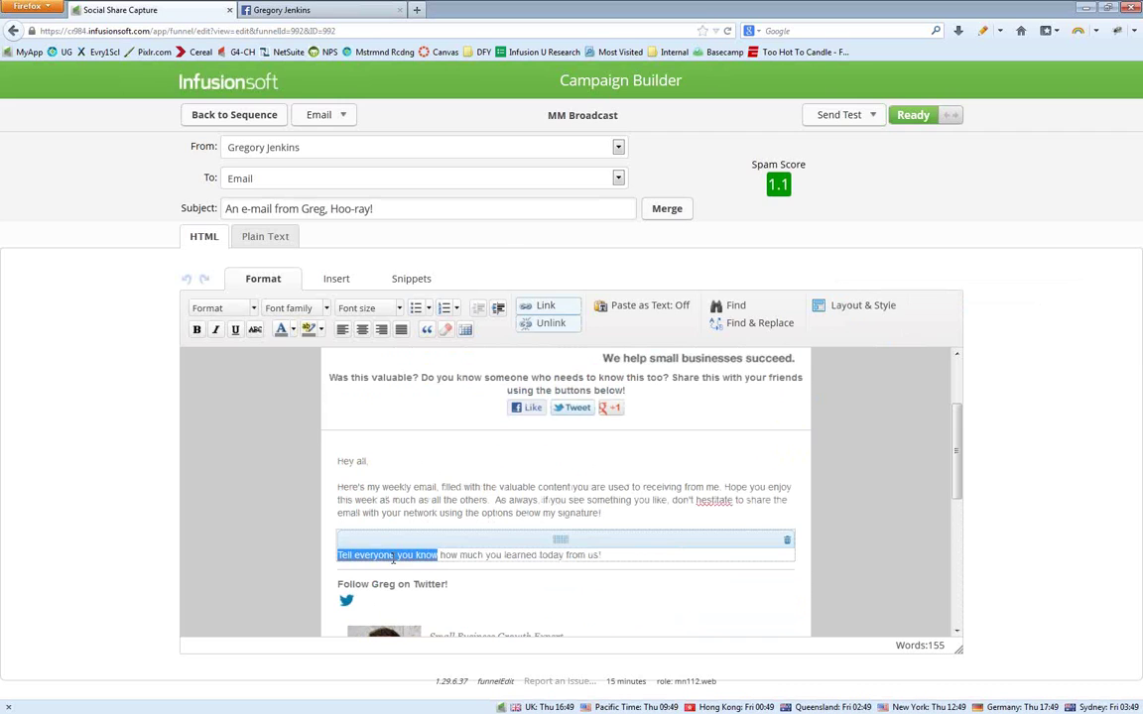
pyautogui.click(546, 304)
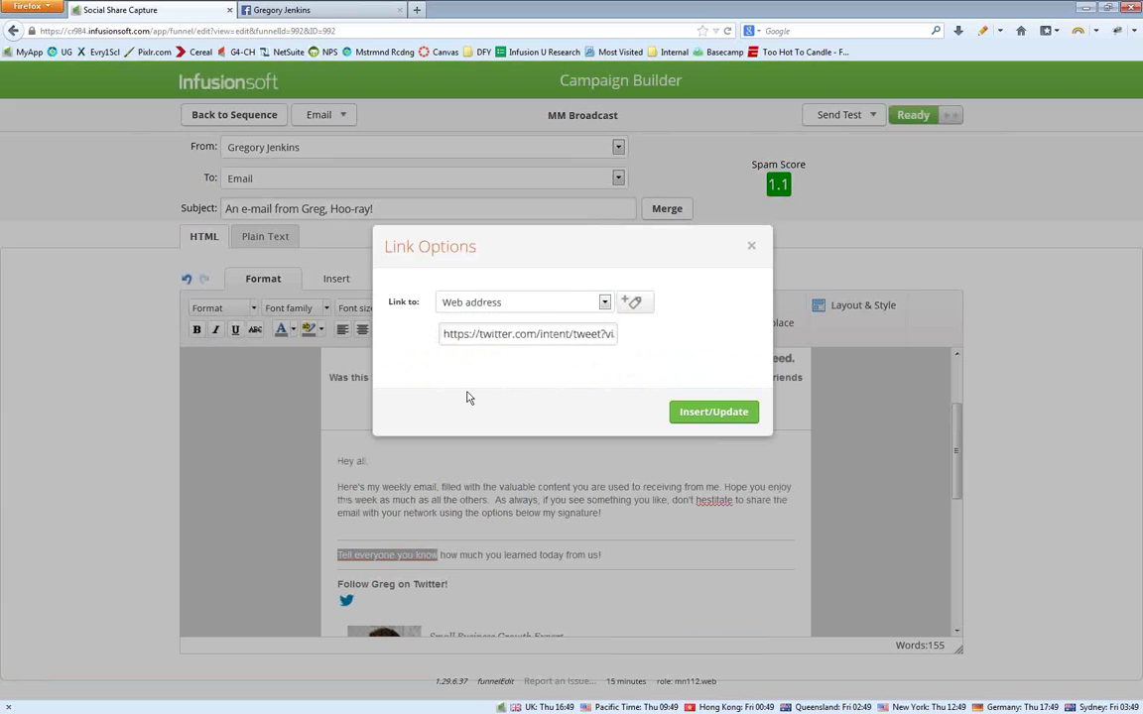
pyautogui.tripleClick(498, 336)
pyautogui.hotkey('ctrl', 'c')
# - View the copied tweet link in a new browser tab, and close the link options back in the campaign email unchanged
pyautogui.hotkey('ctrl', 't')
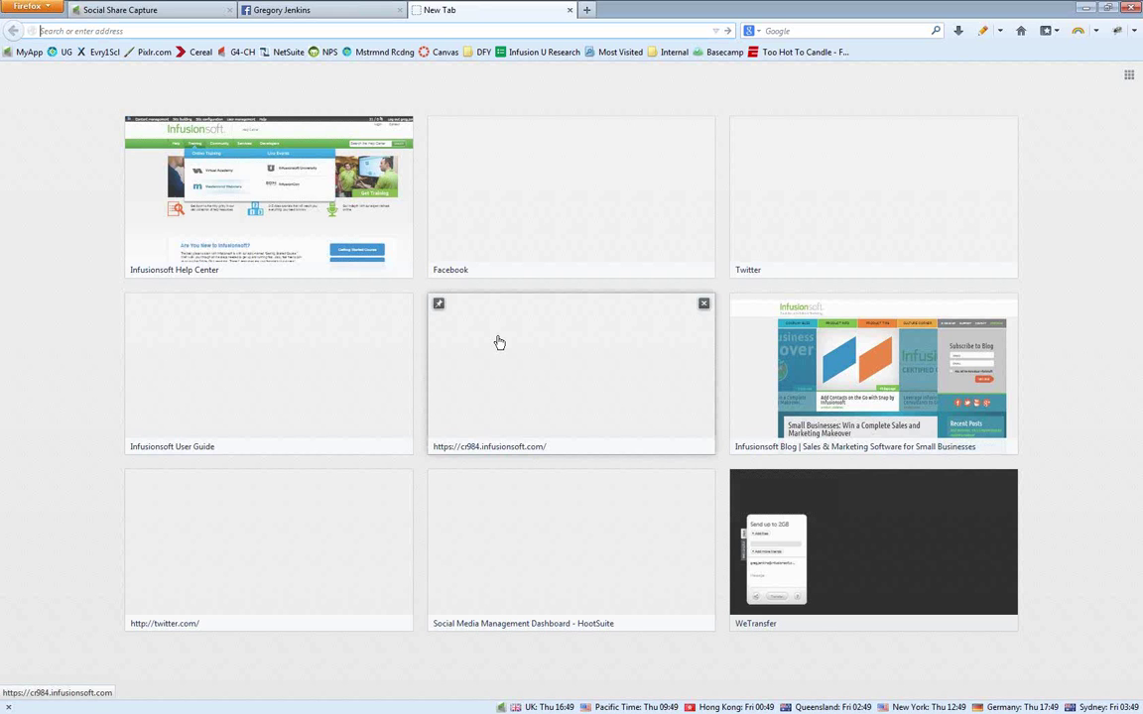
pyautogui.hotkey('ctrl', 'v')
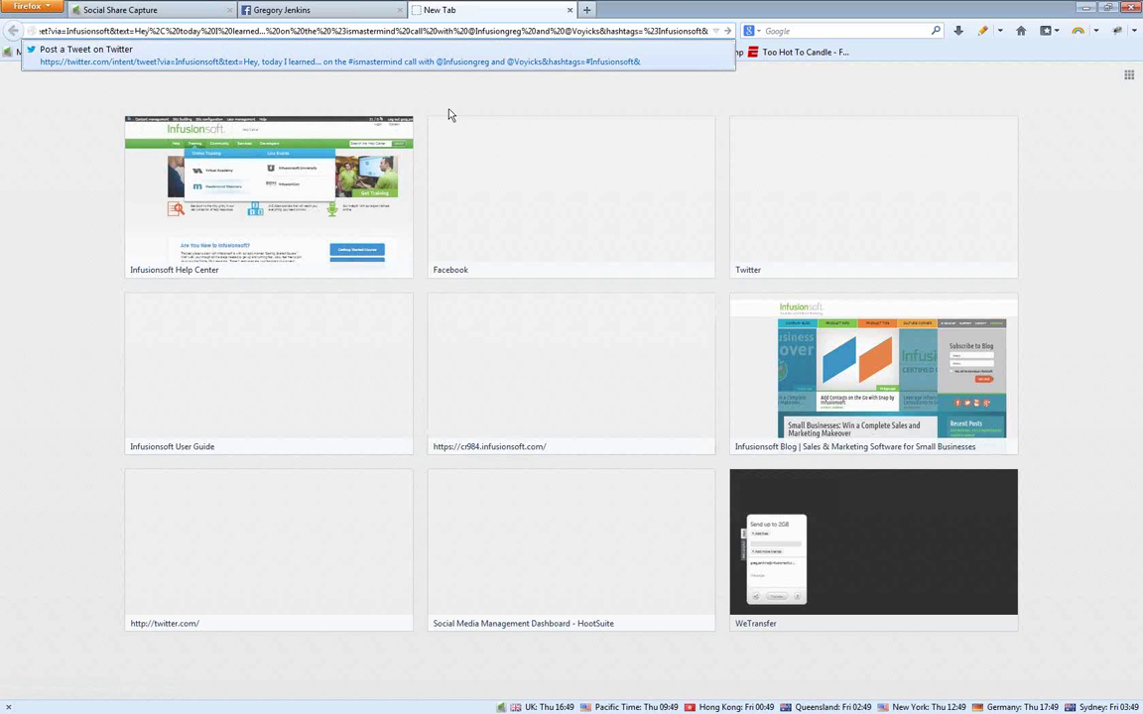
pyautogui.press('Return')
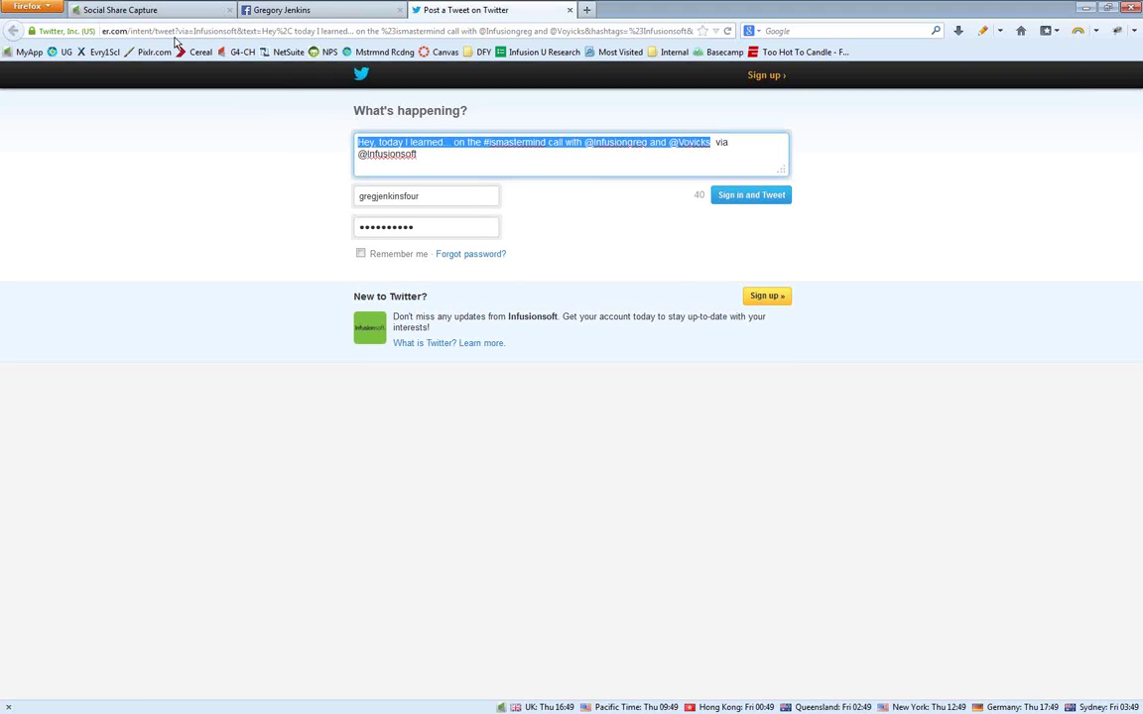
pyautogui.click(440, 156)
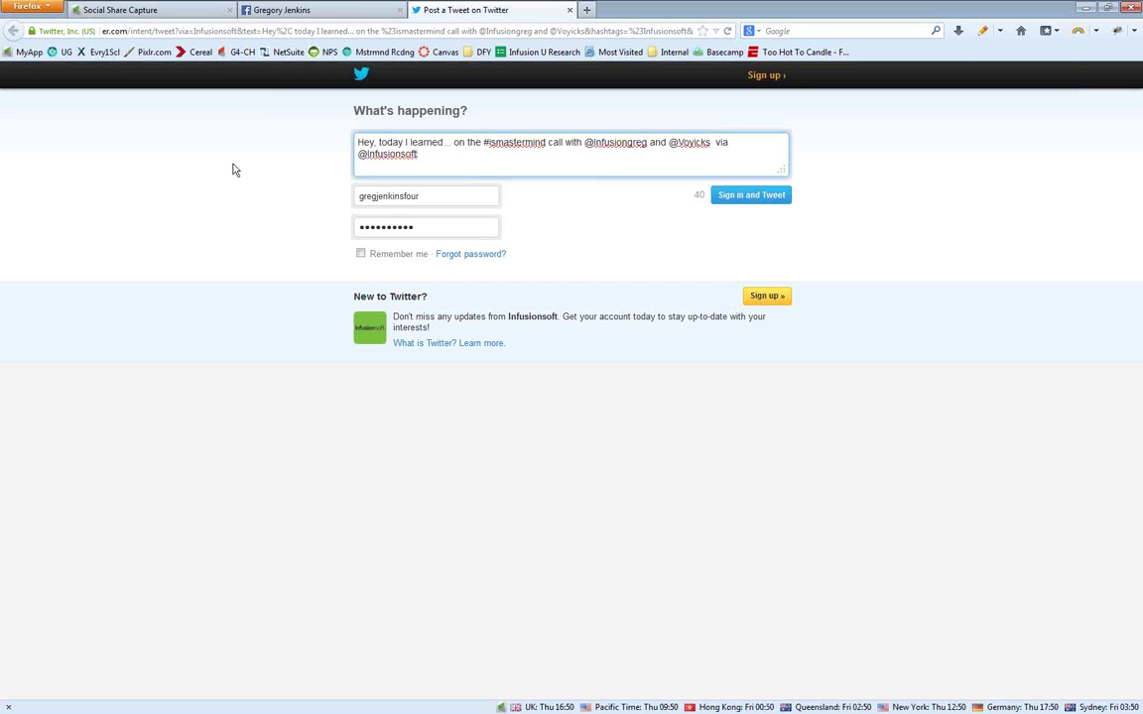
pyautogui.click(124, 10)
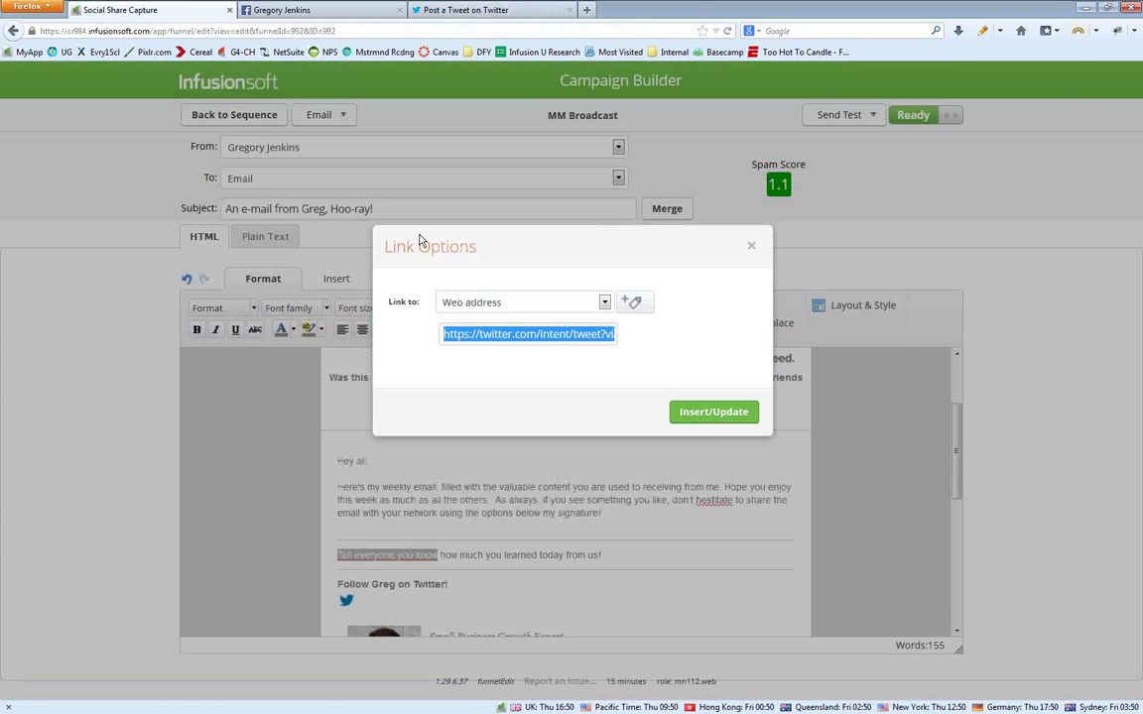
pyautogui.click(751, 246)
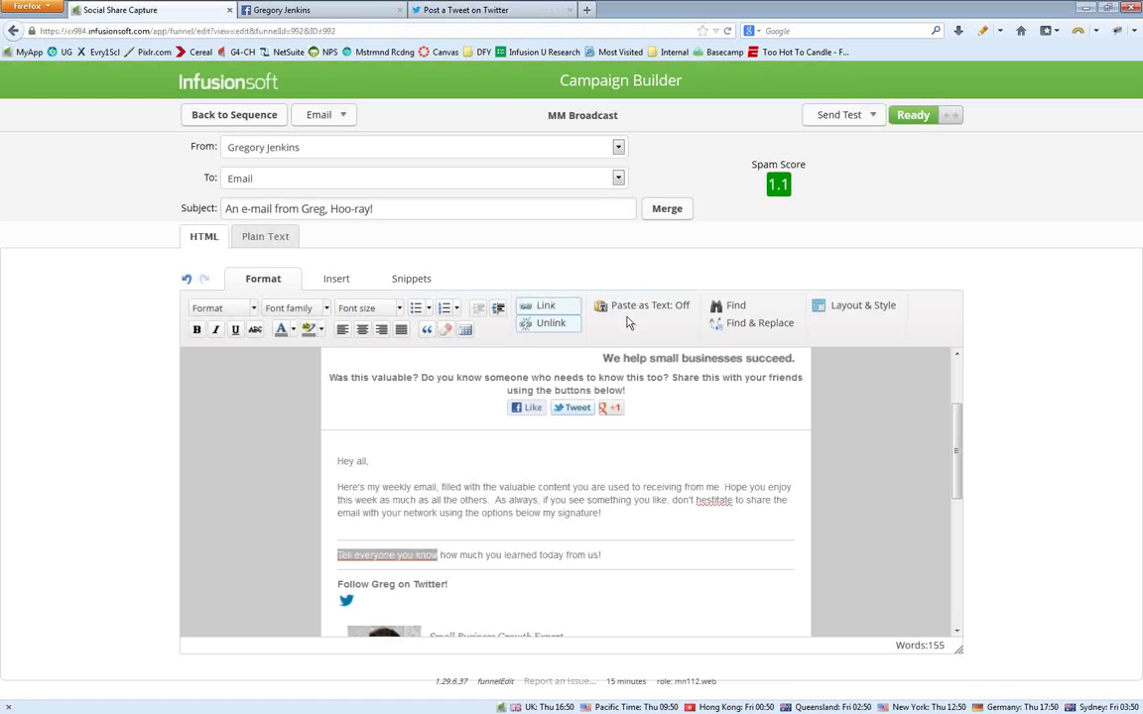
# - Insert an Article snippet above the greeting in the MM Broadcast email and replace its placeholder heading with "Article 1"
pyautogui.click(408, 278)
pyautogui.moveTo(194, 290); pyautogui.dragTo(446, 498)
pyautogui.doubleClick(499, 464)
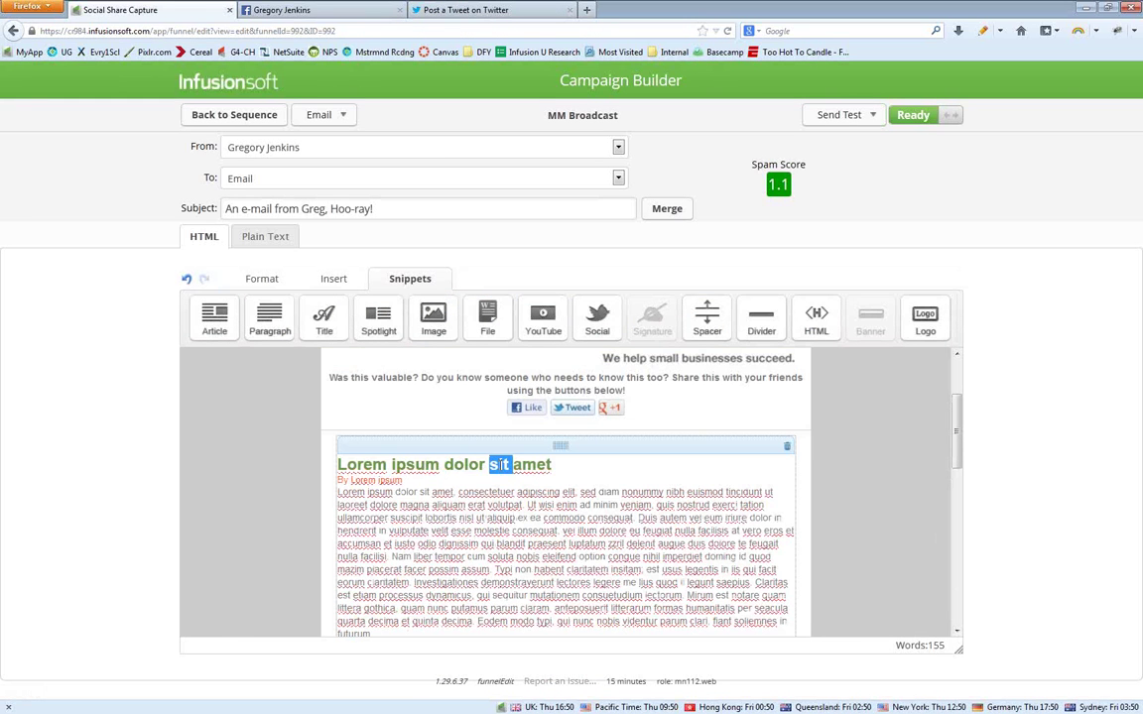
pyautogui.tripleClick(499, 465)
pyautogui.write('Aerticle')
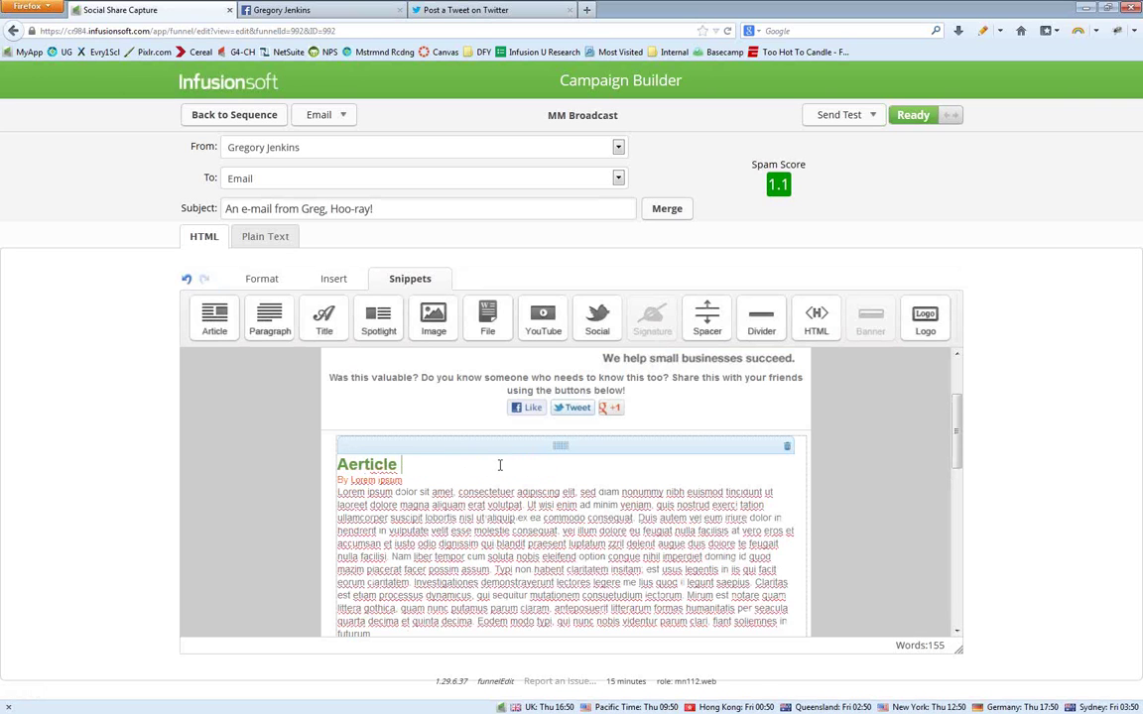
pyautogui.press('BackSpace')
pyautogui.press('BackSpace')
pyautogui.press('BackSpace')
pyautogui.press('BackSpace')
pyautogui.press('BackSpace')
pyautogui.write('rtice 1')
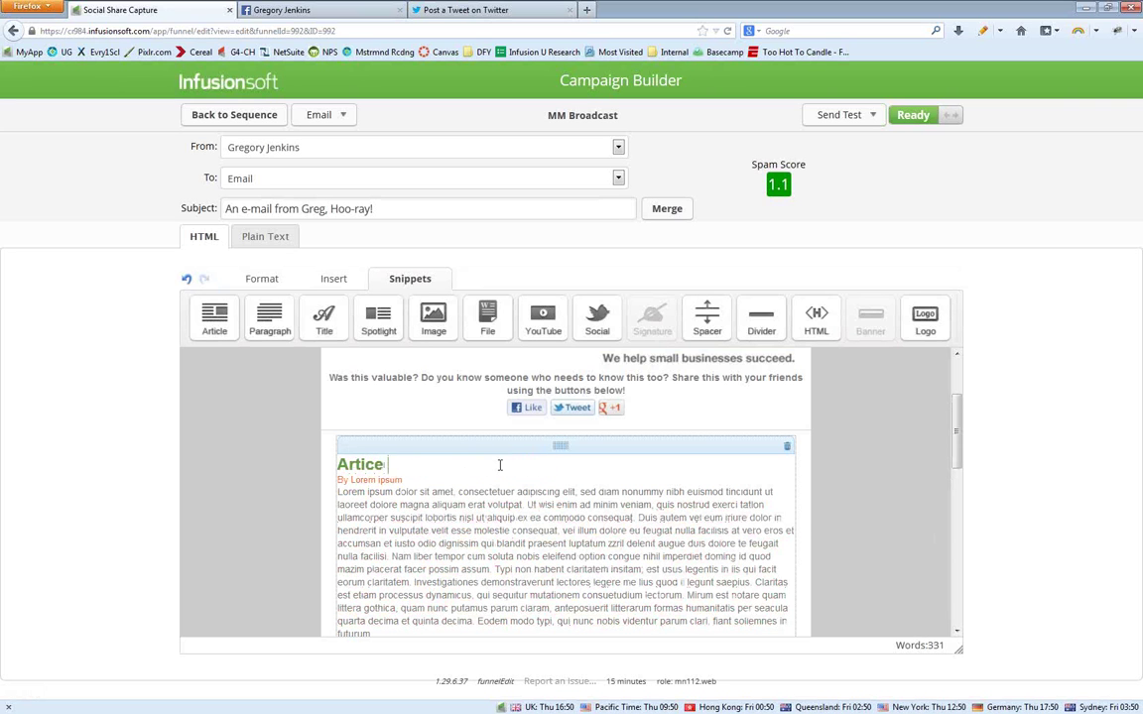
pyautogui.press('BackSpace')
pyautogui.press('BackSpace')
pyautogui.write('1')
pyautogui.scroll(-5, 486, 447)
pyautogui.scroll(3, 446, 423)
pyautogui.scroll(1, 434, 423)
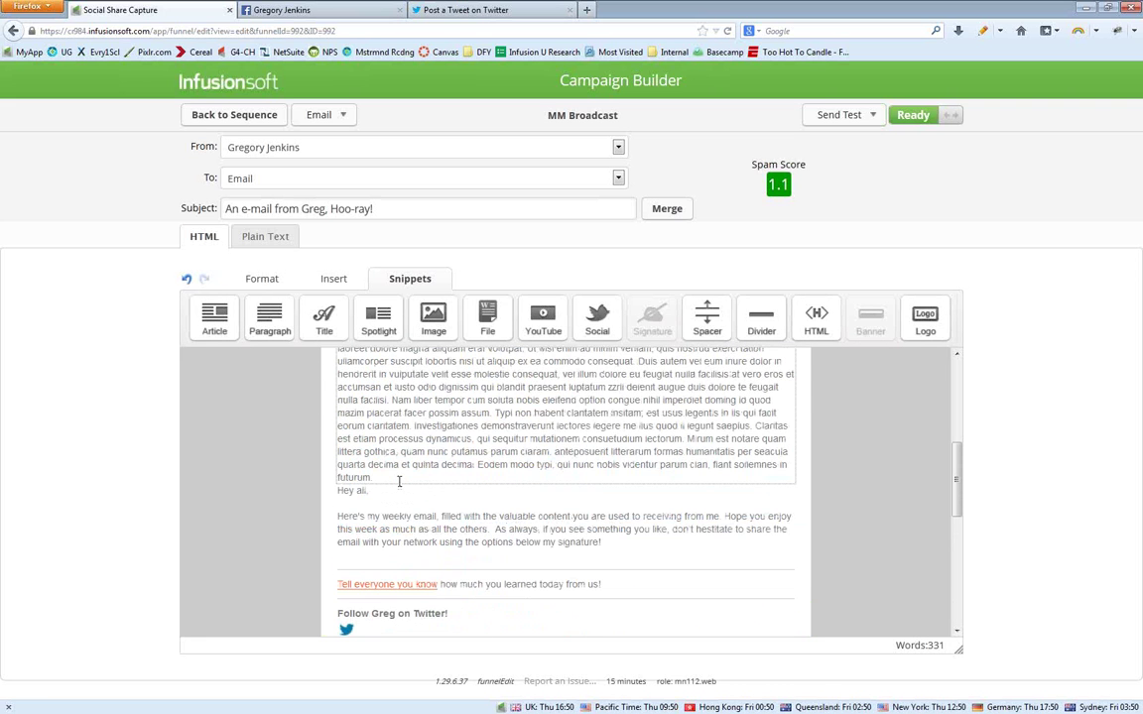
# - Add a bold line reading "Share this Article on Twitter" beneath the Article 1 body text
pyautogui.click(396, 482)
pyautogui.press('Return')
pyautogui.write('Tweet')
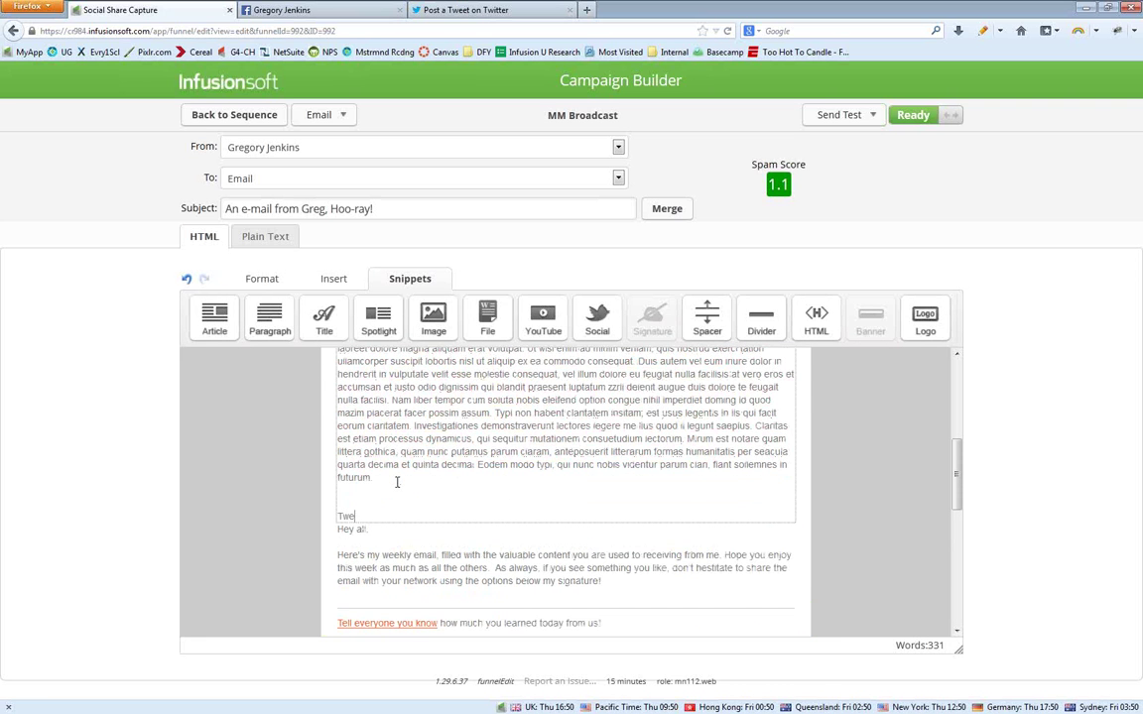
pyautogui.press('BackSpace')
pyautogui.press('BackSpace')
pyautogui.press('BackSpace')
pyautogui.press('BackSpace')
pyautogui.press('BackSpace')
pyautogui.press('BackSpace')
pyautogui.write('Share this Article on Twitter')
pyautogui.hotkey('shift', 'Home')
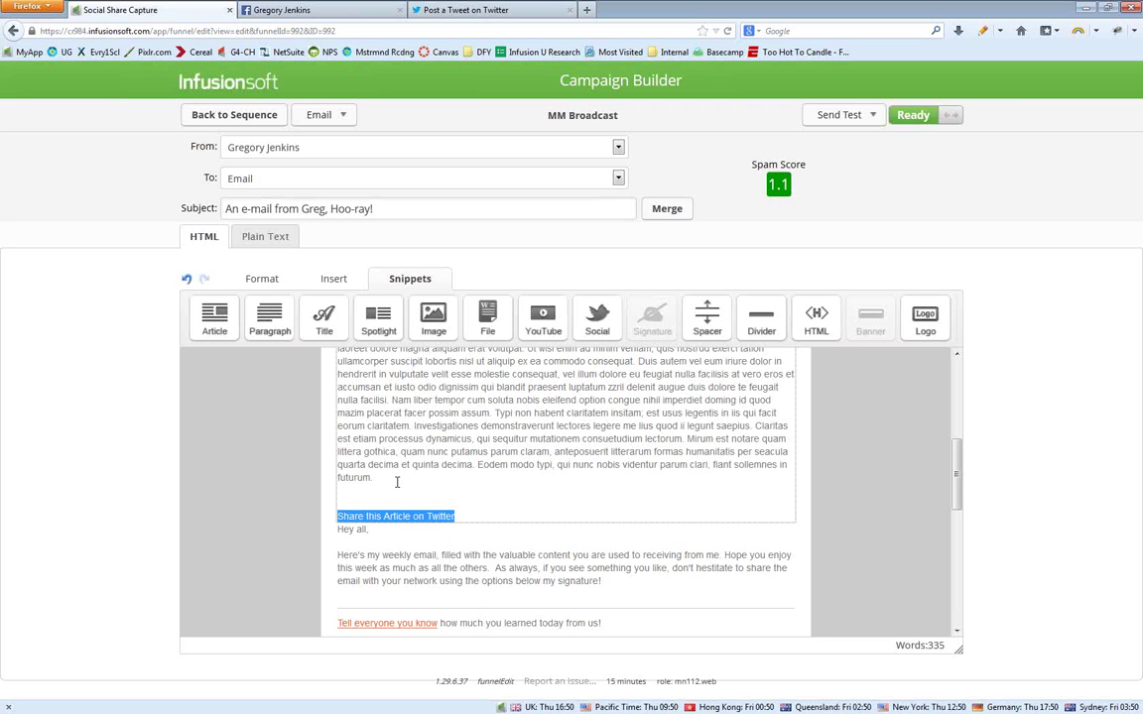
pyautogui.hotkey('ctrl', 'b')
pyautogui.click(397, 482)
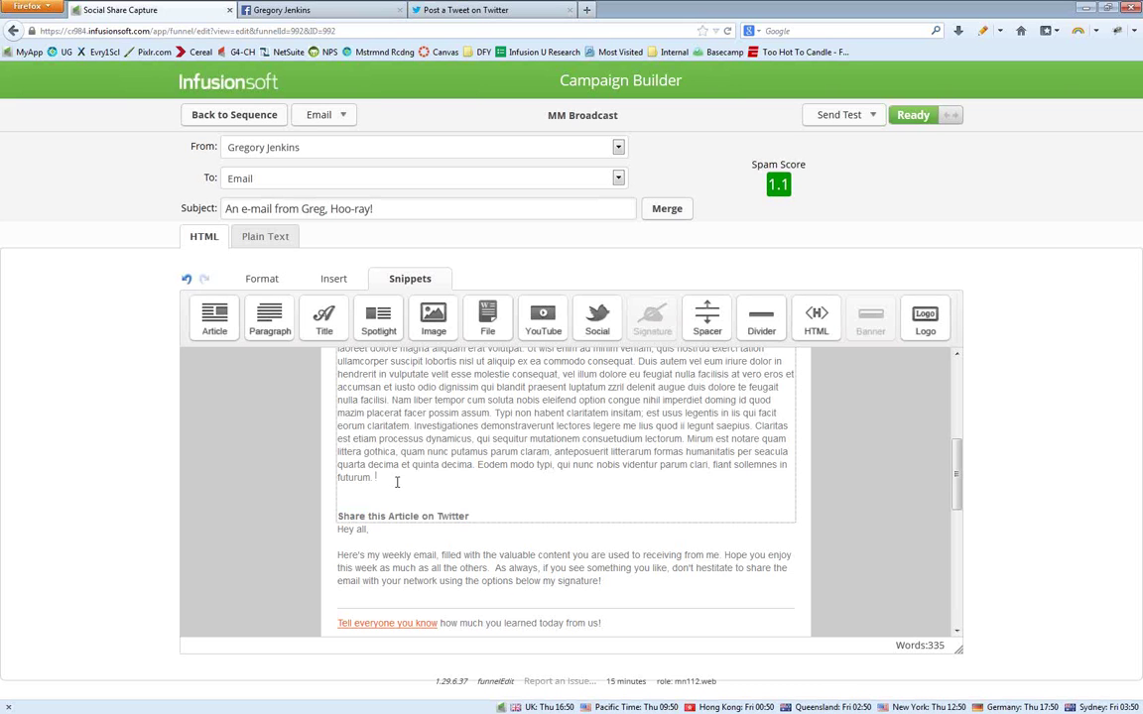
# - Insert a second Article snippet below the Article 1 block and replace its placeholder heading with "Article 2"
pyautogui.scroll(3, 424, 507)
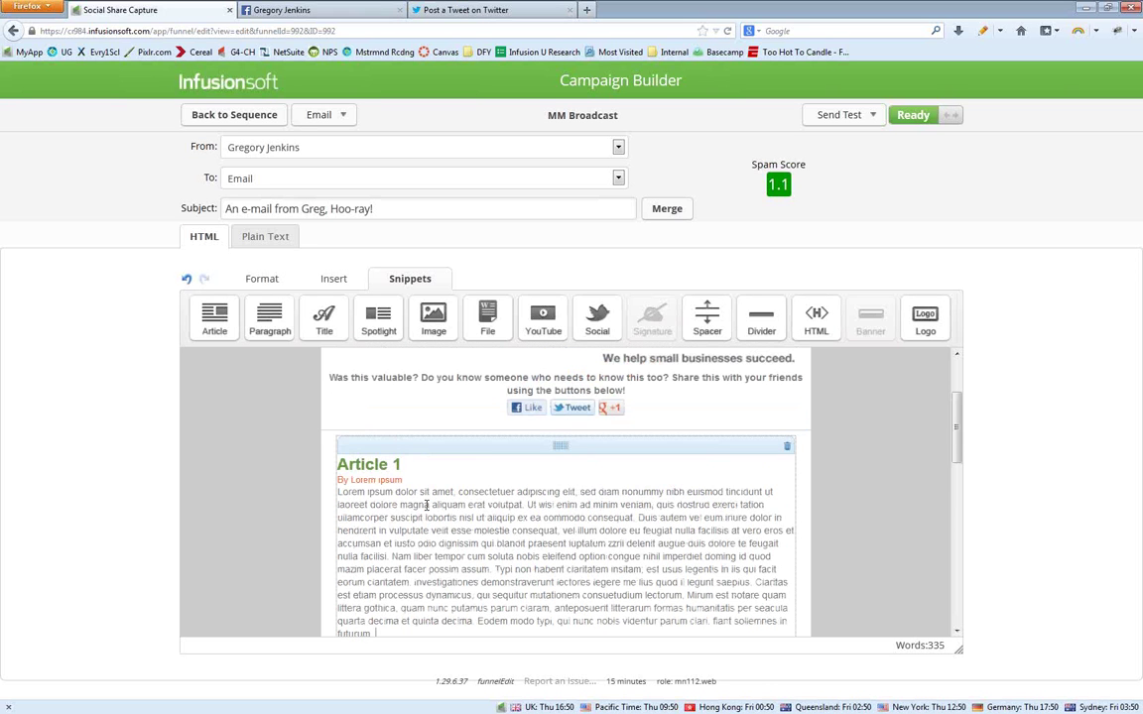
pyautogui.moveTo(250, 314)
pyautogui.mouseDown()
pyautogui.moveTo(476, 573)
pyautogui.moveTo(516, 645)
pyautogui.moveTo(512, 521)
pyautogui.moveTo(546, 595)
pyautogui.moveTo(548, 635)
pyautogui.mouseUp()
pyautogui.scroll(-10, 546, 590)
pyautogui.scroll(8, 546, 590)
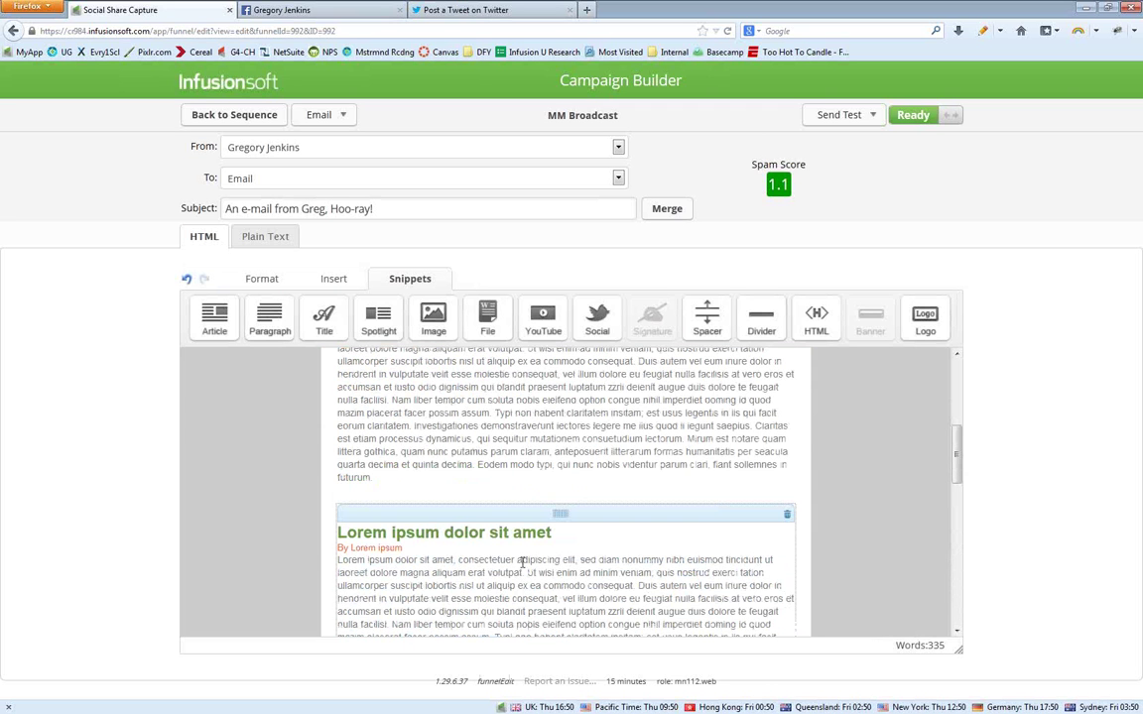
pyautogui.tripleClick(496, 532)
pyautogui.write('A')
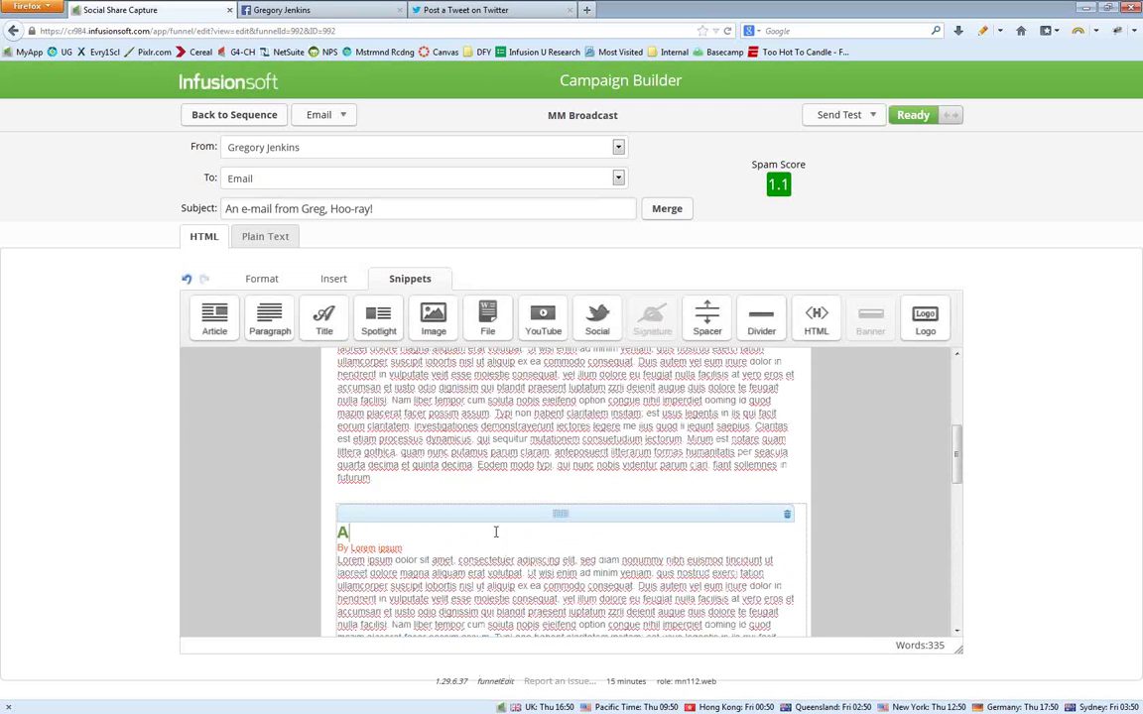
pyautogui.write('rticle 2')
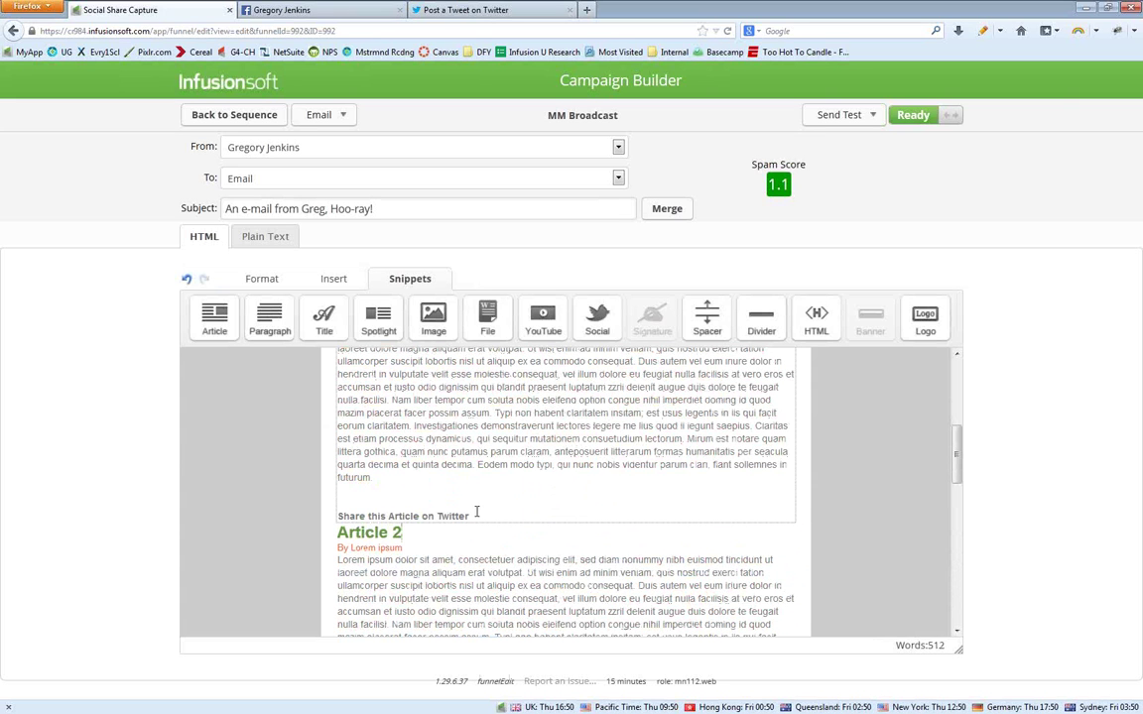
# - Copy the bold "Share this Article on Twitter" line from Article 1 to a new line at the end of Article 2
pyautogui.tripleClick(476, 512)
pyautogui.hotkey('ctrl', 'c')
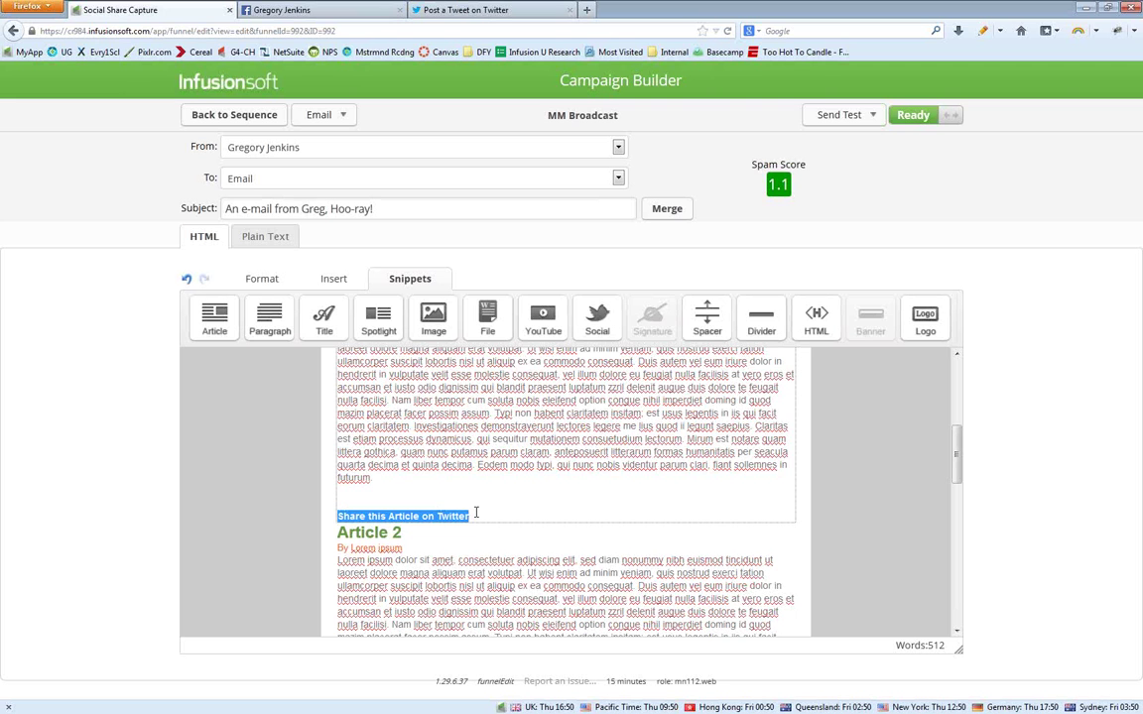
pyautogui.scroll(-7, 476, 512)
pyautogui.scroll(2, 414, 365)
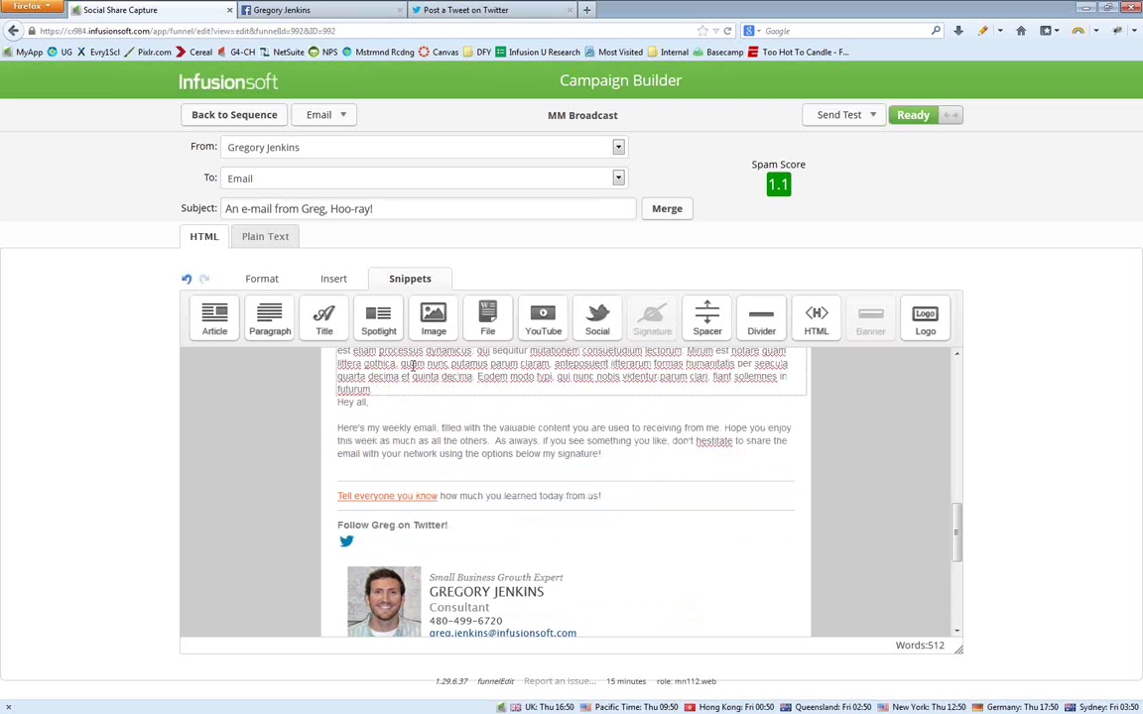
pyautogui.click(426, 387)
pyautogui.press('Return')
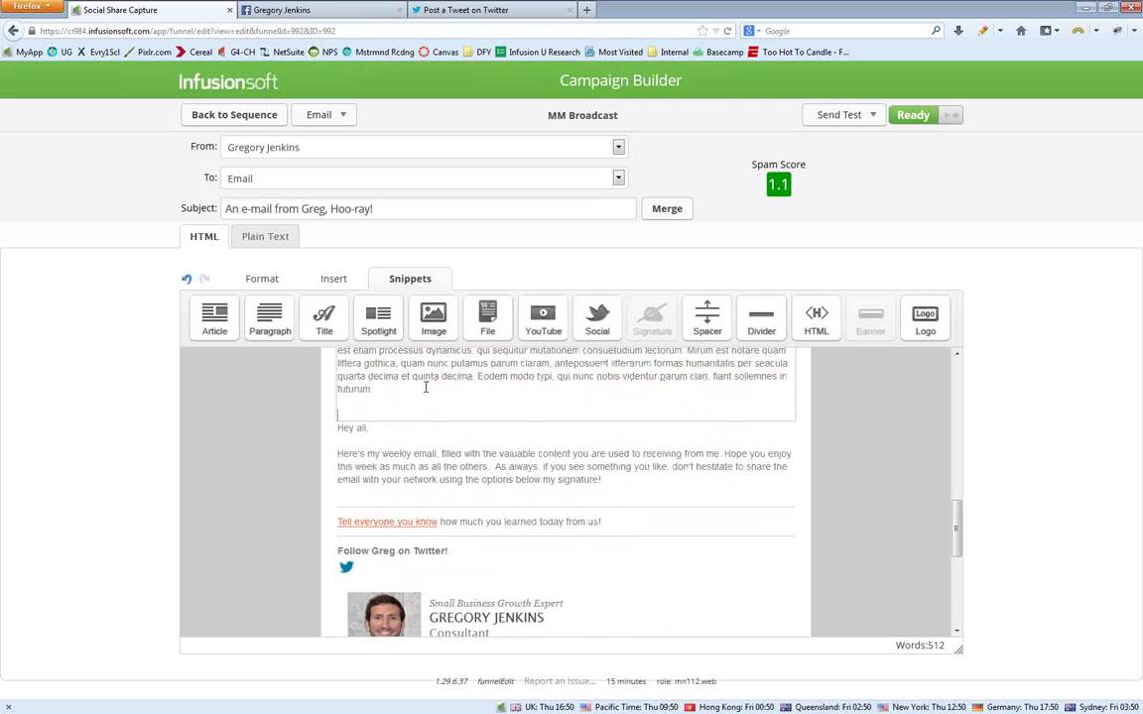
pyautogui.hotkey('ctrl', 'v')
pyautogui.scroll(3, 572, 442)
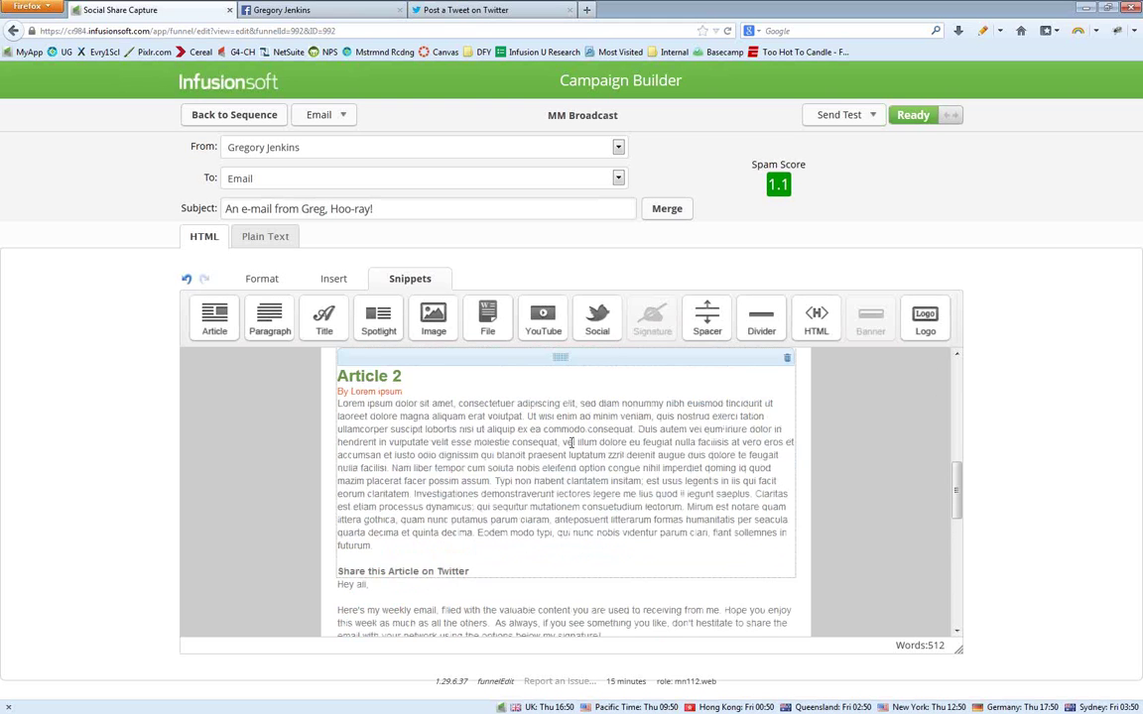
# - Insert a 15 px spacer between Article 1's share line and the Article 2 heading
pyautogui.scroll(3, 571, 443)
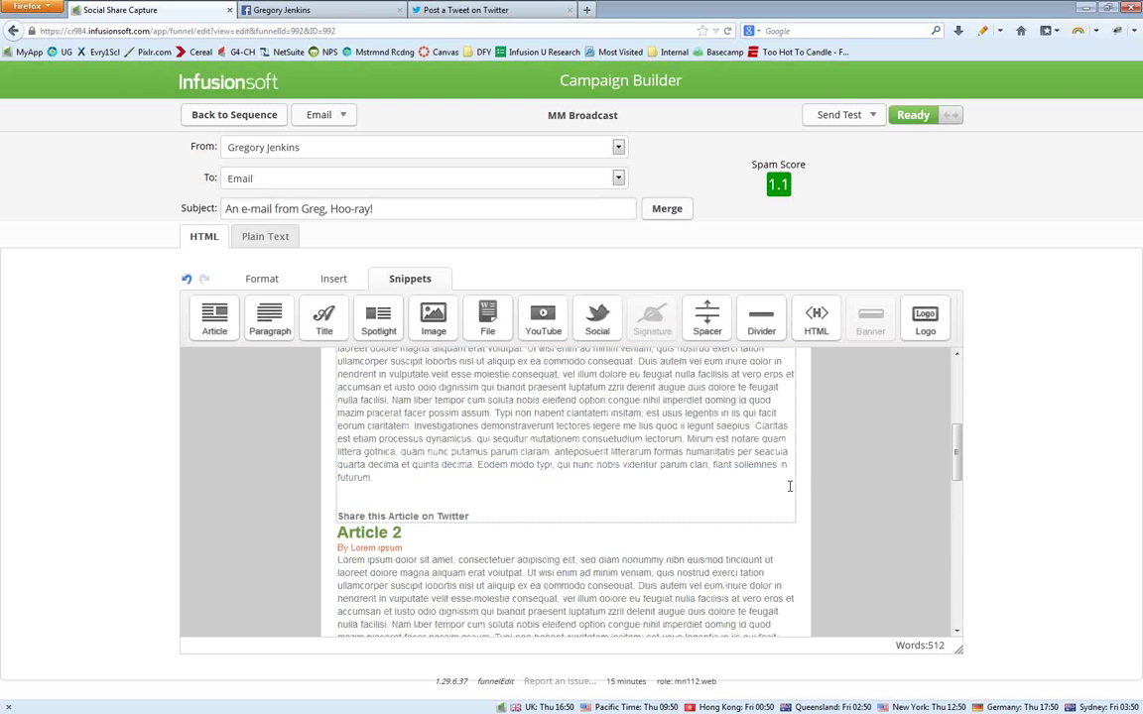
pyautogui.moveTo(706, 320); pyautogui.dragTo(578, 542)
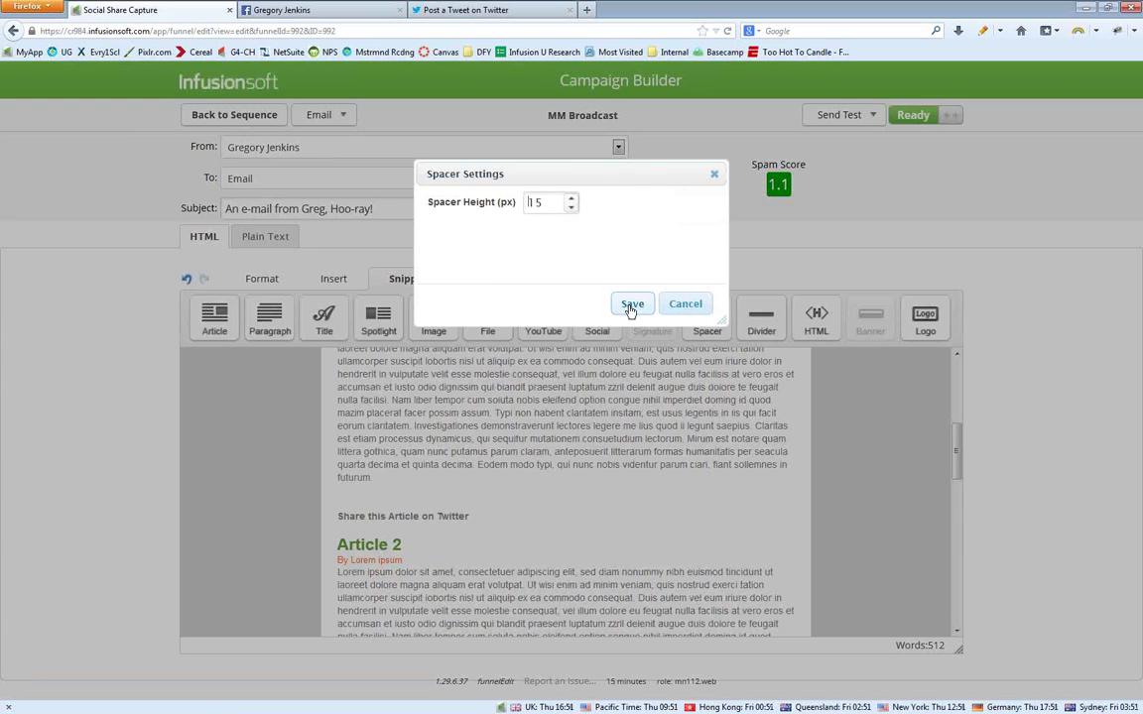
pyautogui.click(631, 304)
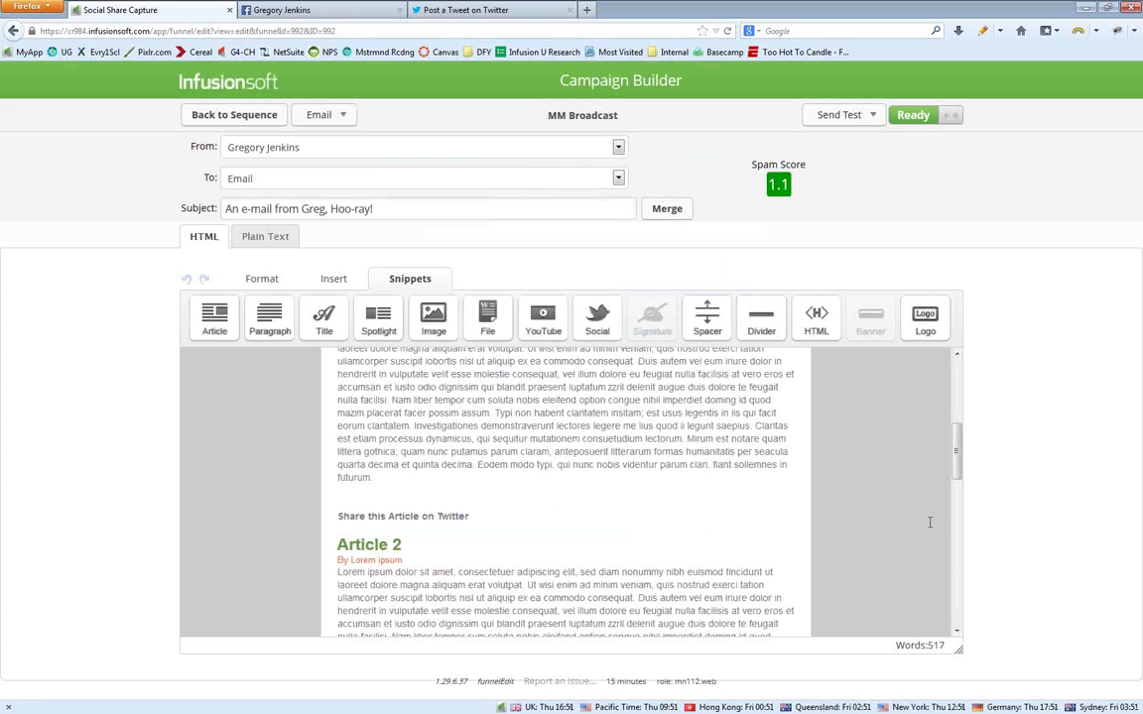
# - Review the Twitter share lines under both articles and compare them with the prefilled tweet page
pyautogui.scroll(5, 918, 511)
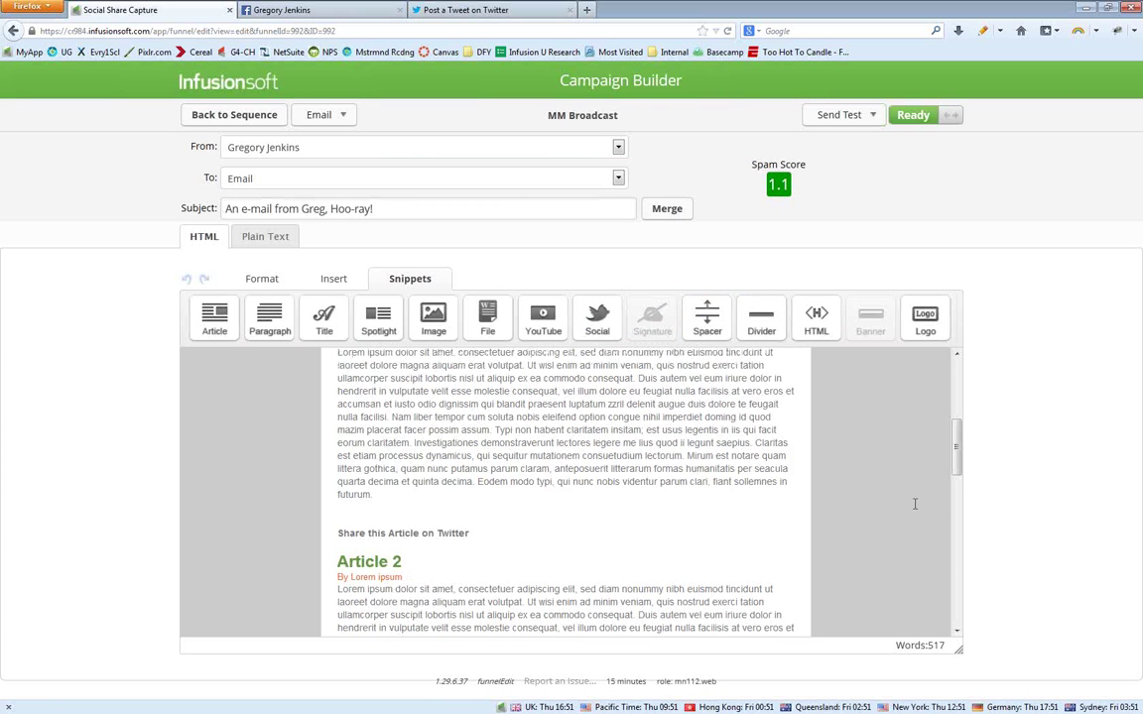
pyautogui.scroll(-5, 915, 504)
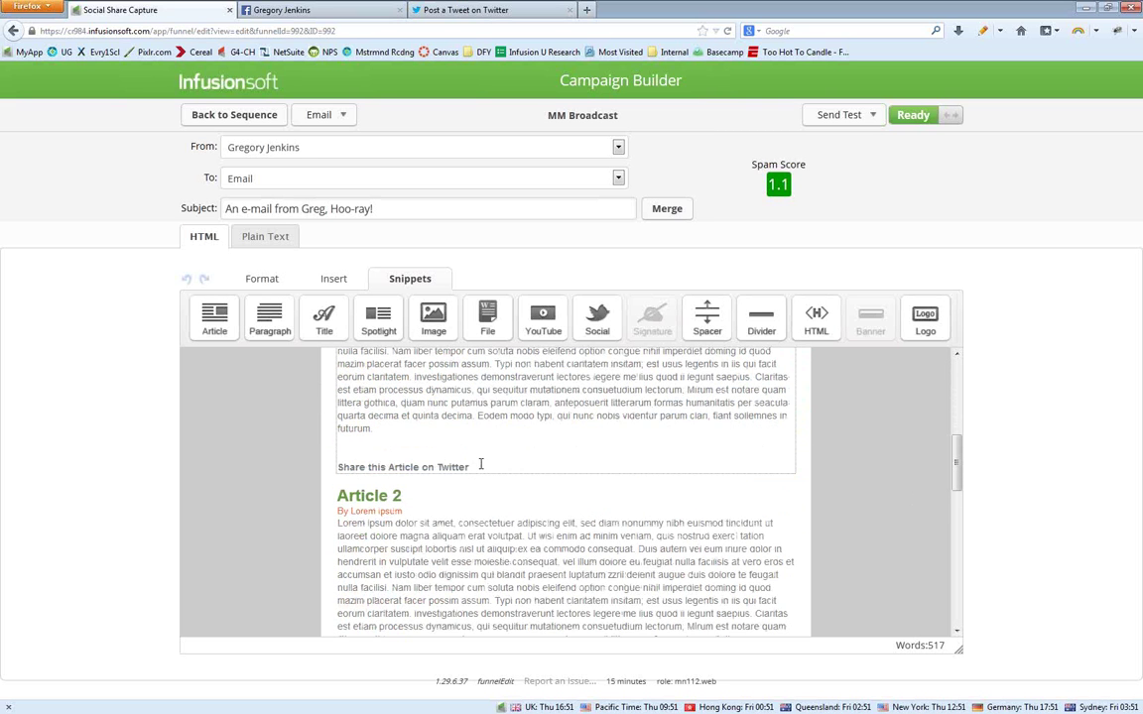
pyautogui.click(480, 464)
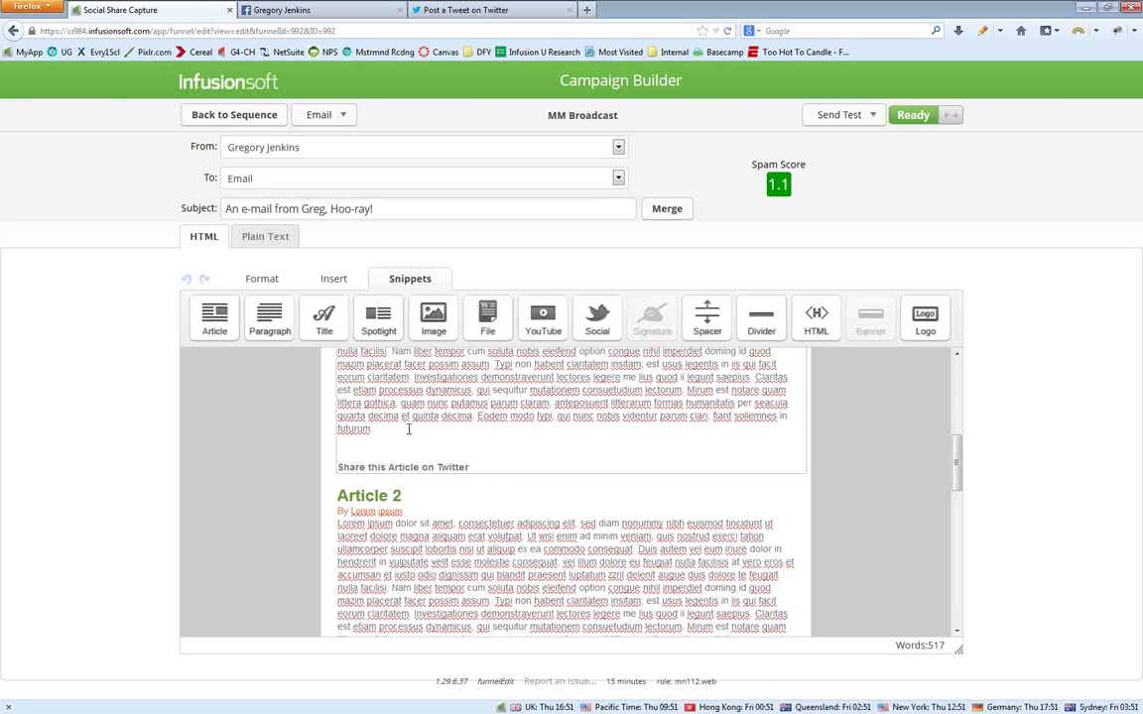
pyautogui.moveTo(470, 467); pyautogui.dragTo(330, 476)
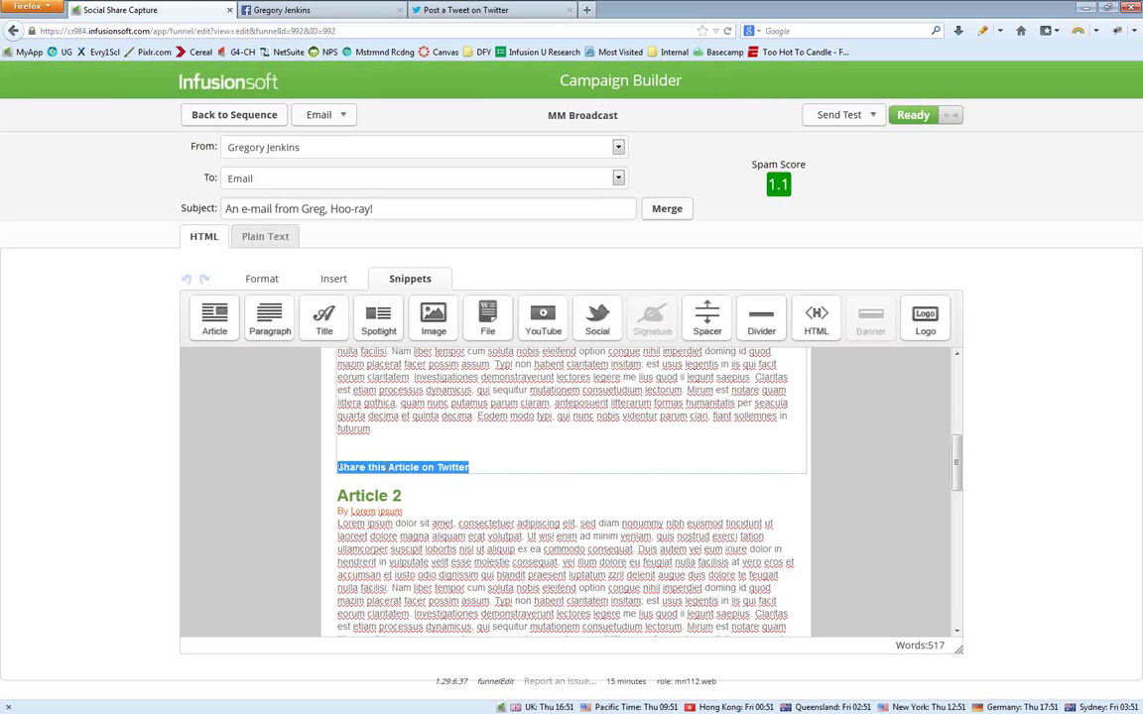
pyautogui.click(462, 12)
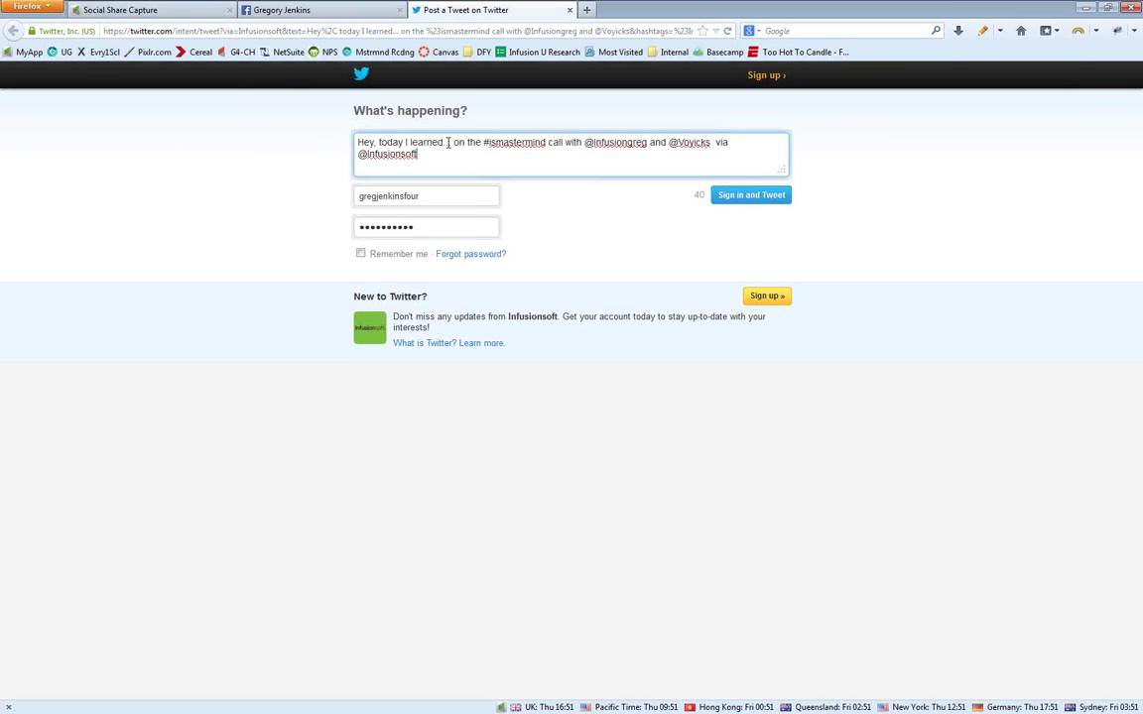
pyautogui.click(159, 10)
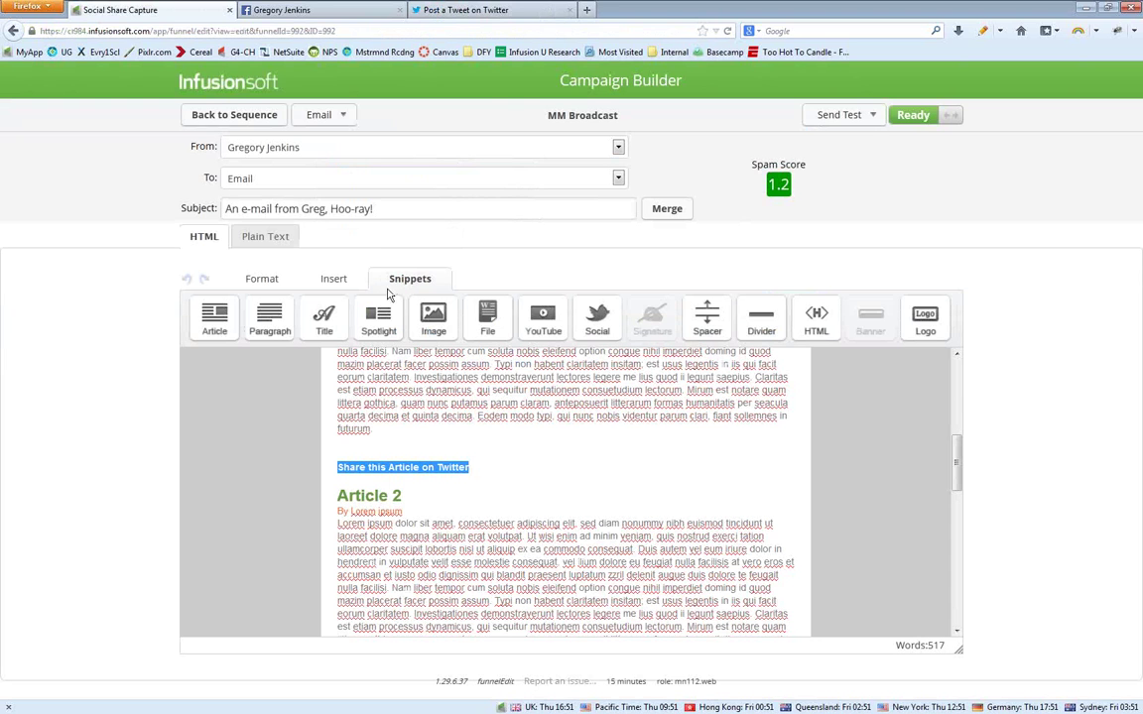
pyautogui.scroll(-3, 442, 380)
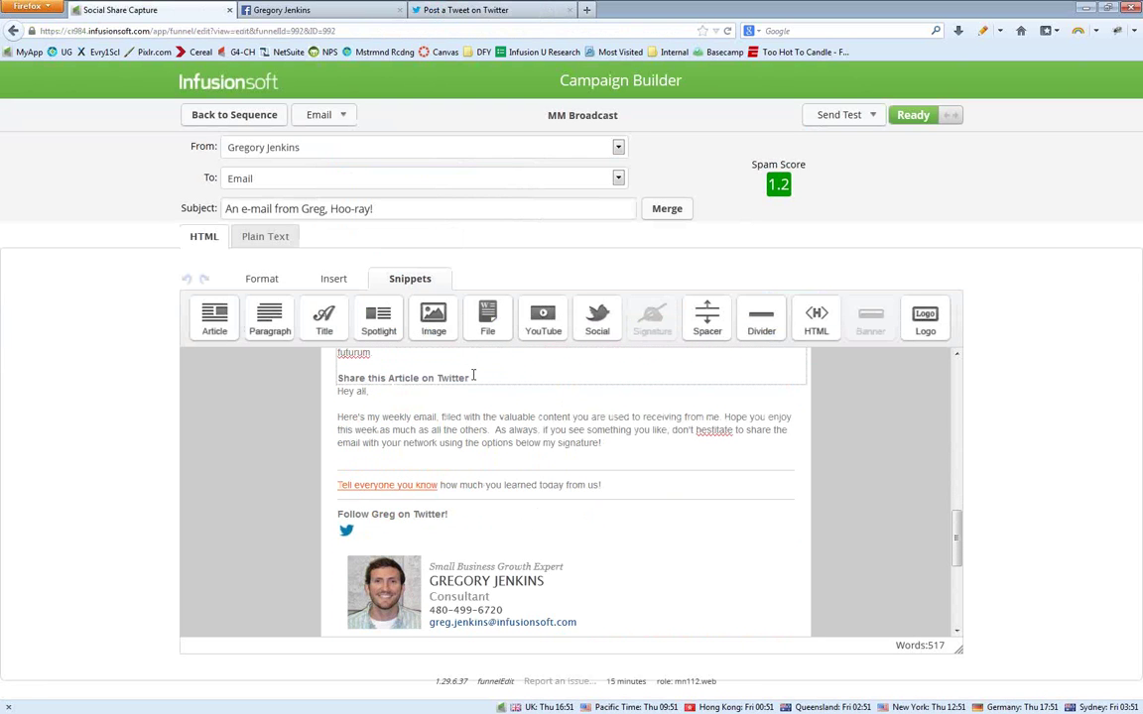
pyautogui.scroll(5, 896, 493)
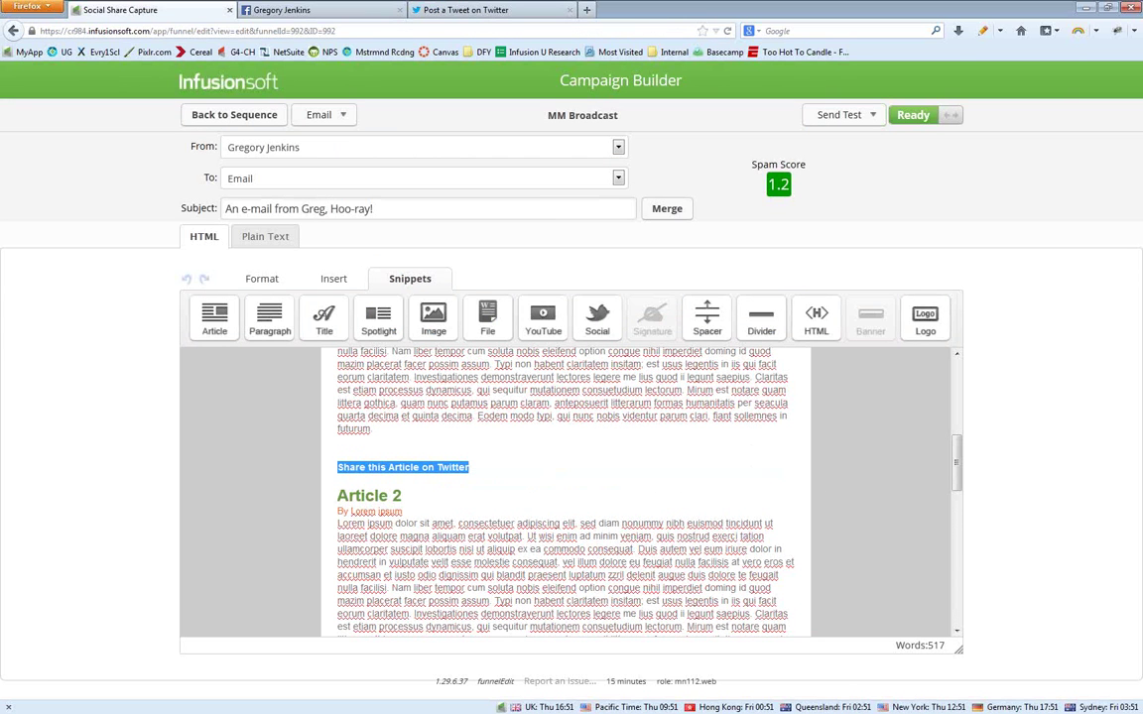
# - Switch to PowerPoint and present from the current slide, advancing to the slide with the encoded tweet address
pyautogui.hotkey('alt', 'Tab')
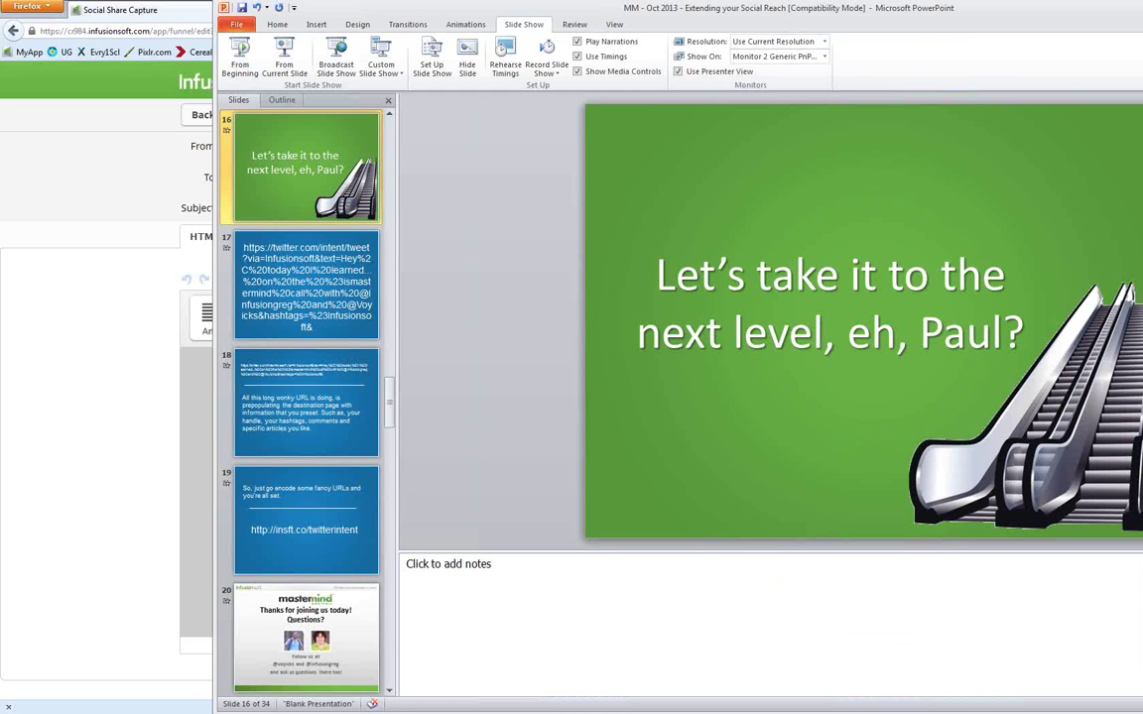
pyautogui.hotkey('shift', 'F5')
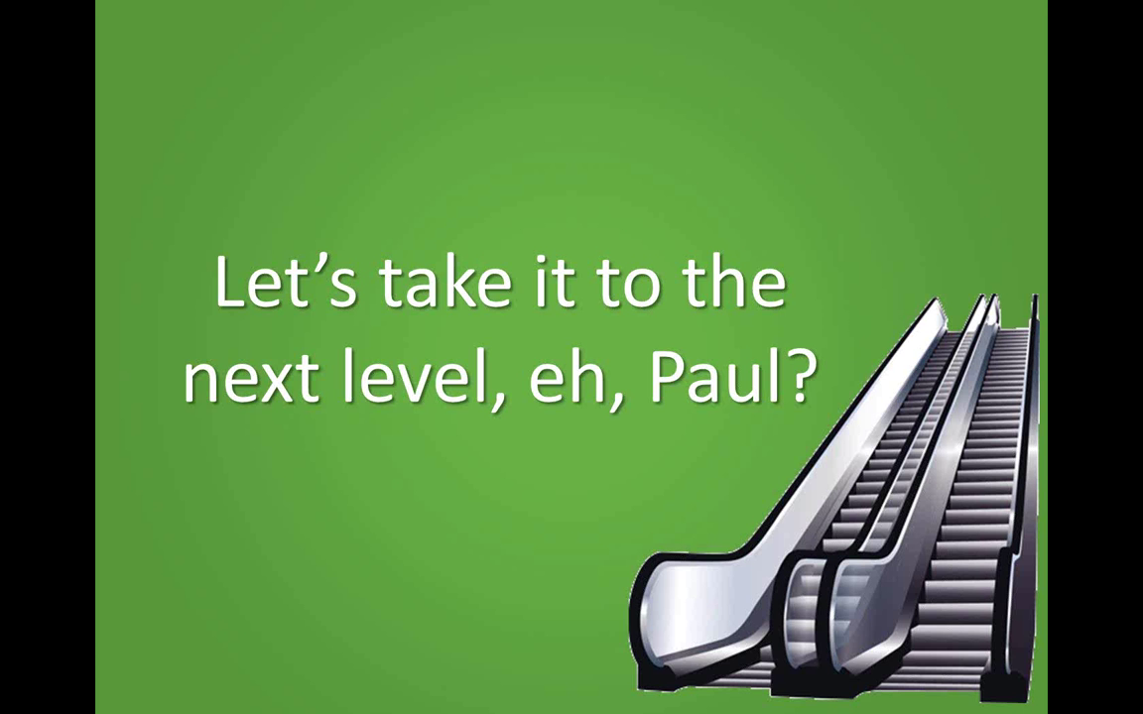
pyautogui.press('Right')
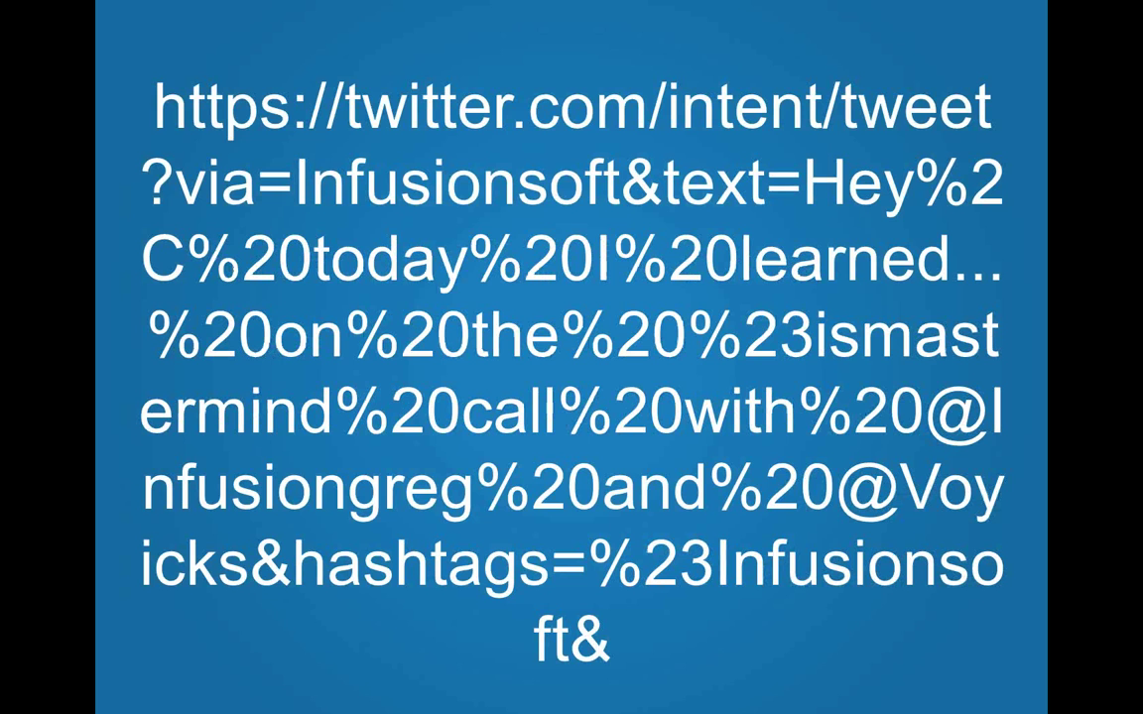
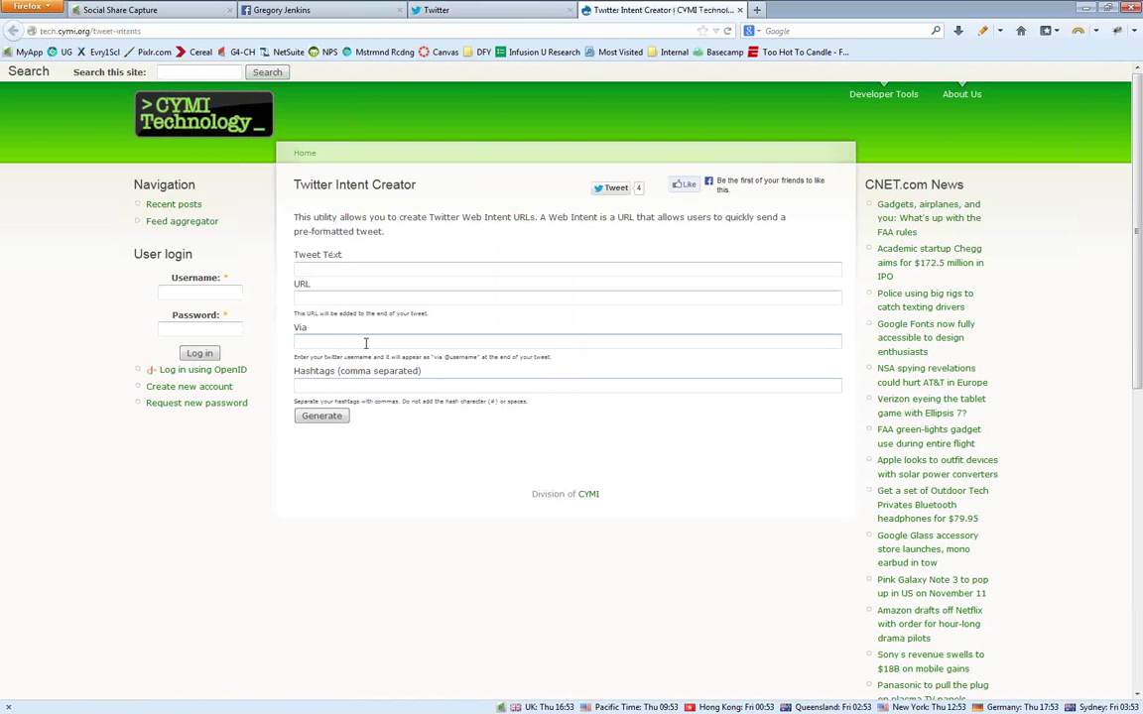
pyautogui.click(361, 272)
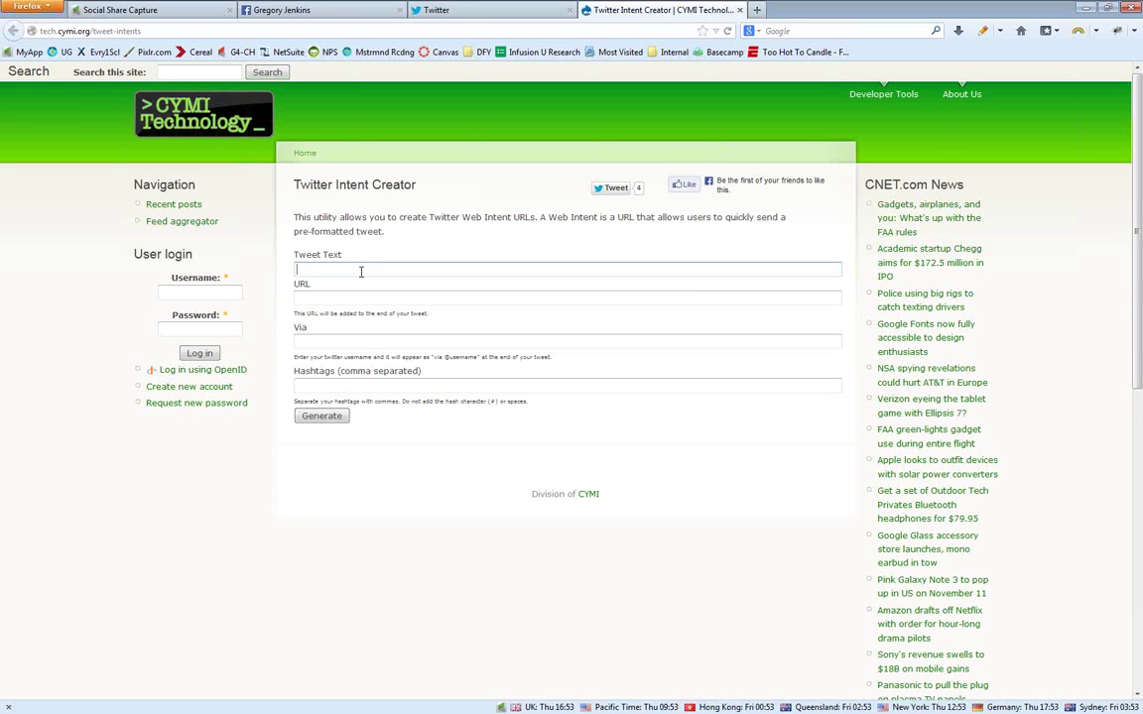
pyautogui.write('Check out this!')
pyautogui.write(' awesome article on ')
pyautogui.write('http')
pyautogui.press('BackSpace')
pyautogui.press('BackSpace')
pyautogui.press('BackSpace')
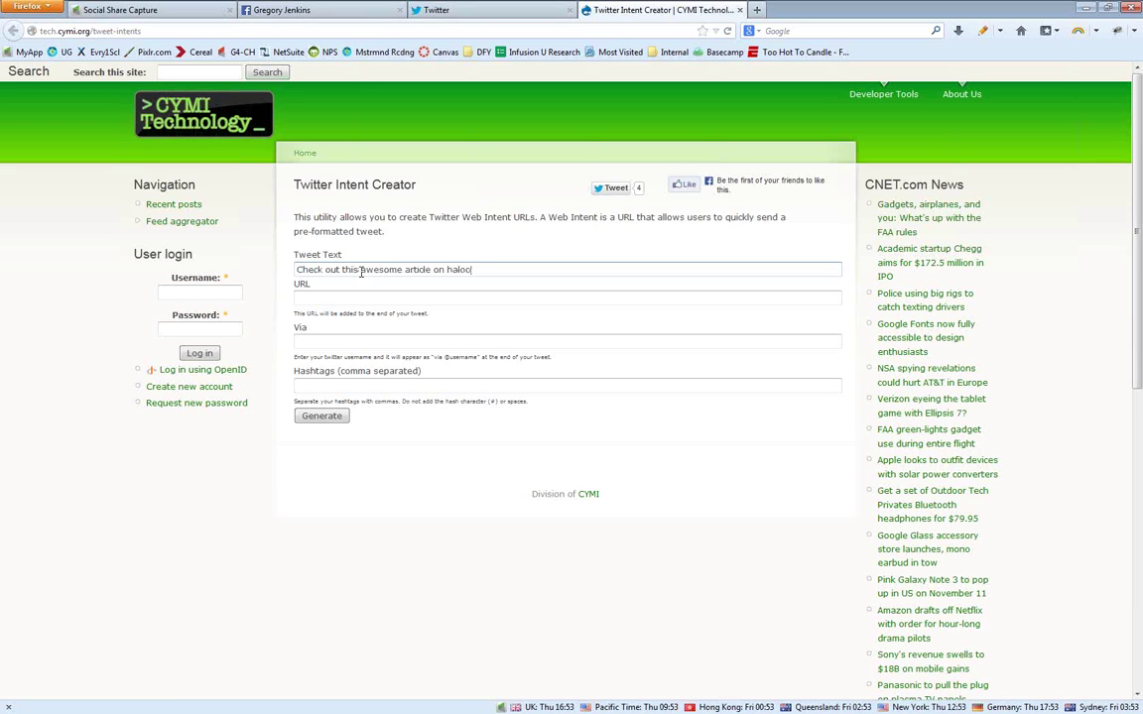
pyautogui.press('BackSpace')
pyautogui.write('Halloween')
pyautogui.write(': http://mywebsite.')
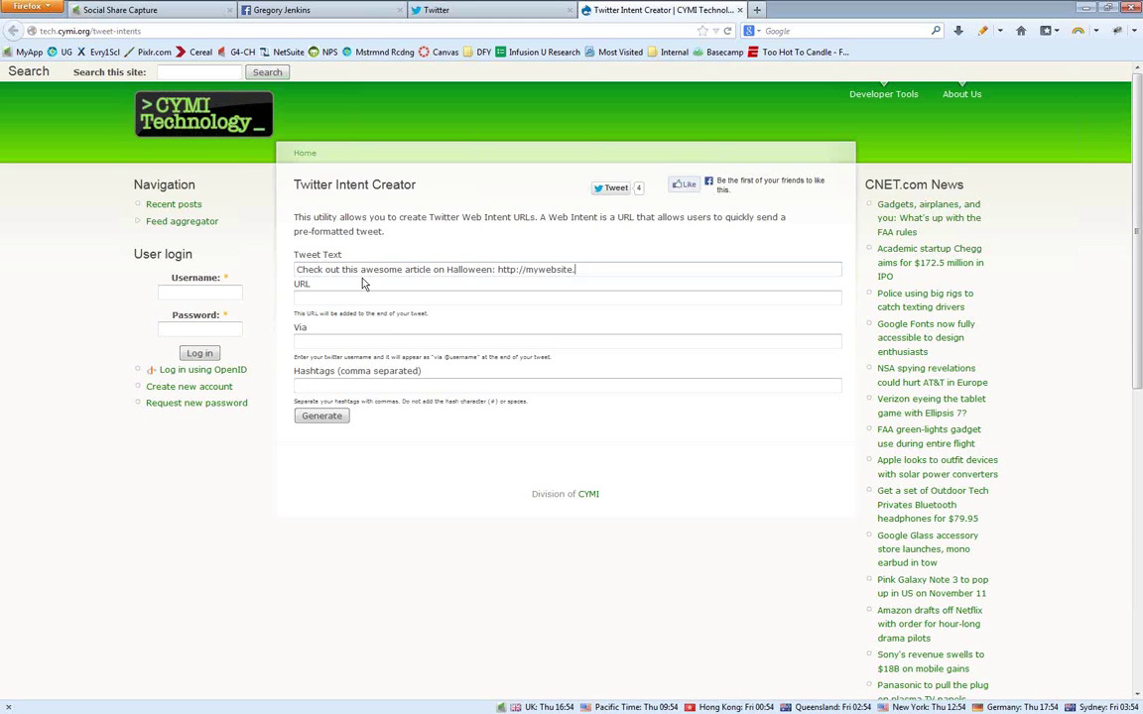
pyautogui.write('com/article1')
# - Turn Halloween into the hashtag "#Halloween" and end the tweet text with "via" and the co-presenter's Twitter handle
pyautogui.click(381, 297)
pyautogui.click(315, 385)
pyautogui.click(446, 269)
pyautogui.write('#')
pyautogui.click(655, 269)
pyautogui.write('via')
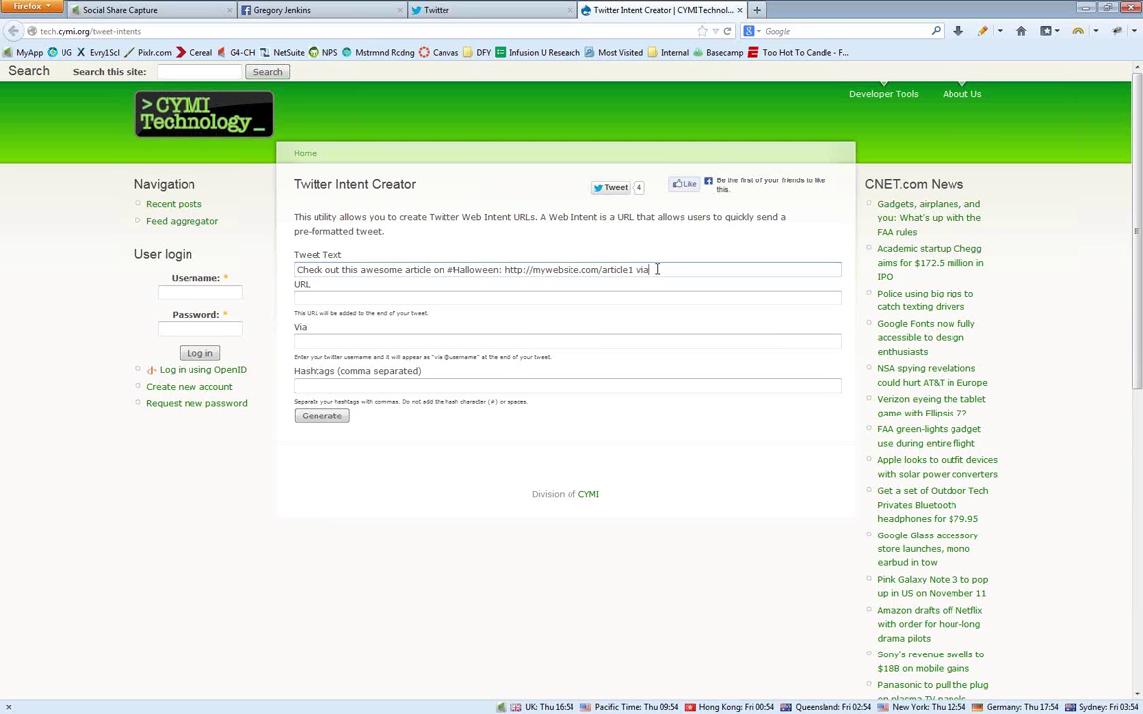
pyautogui.write(' zoyicks')
pyautogui.click(655, 269)
pyautogui.write('voyicks')
# - Generate the tweet intent URL and copy the full address
pyautogui.click(332, 416)
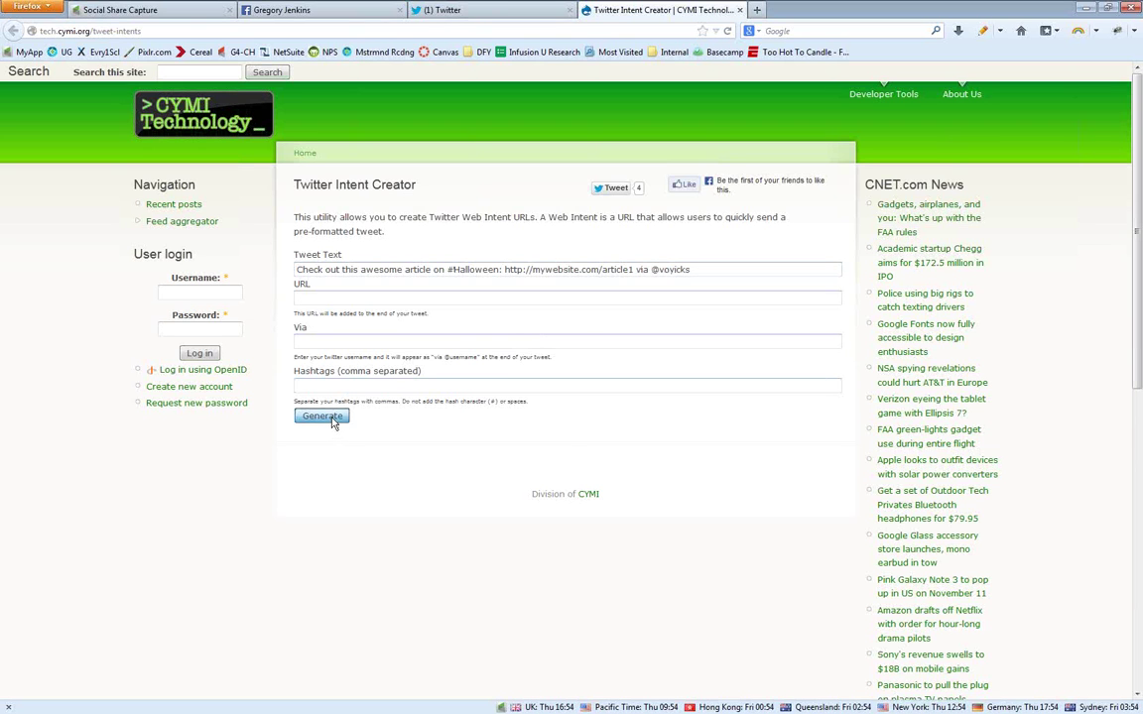
pyautogui.moveTo(321, 431); pyautogui.dragTo(590, 451)
pyautogui.hotkey('ctrl', 'c')
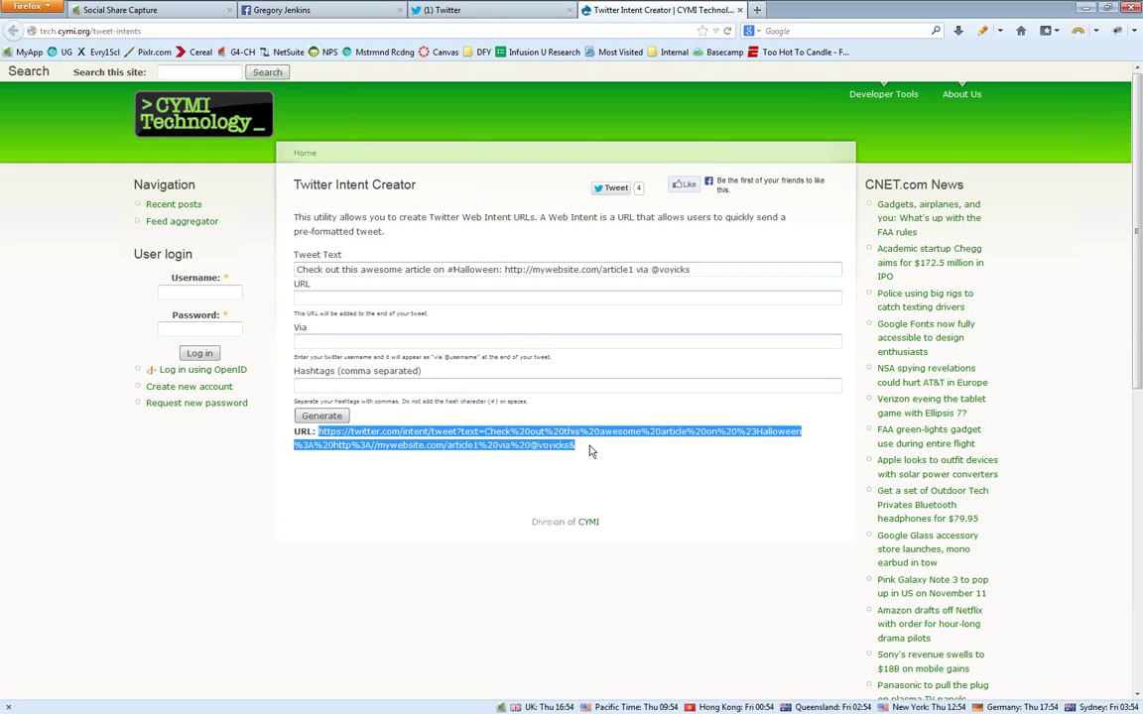
# - Open the generated address in a new browser tab, check the prefilled tweet and its article link, and return to the Twitter Intent Creator
pyautogui.hotkey('ctrl', 't')
pyautogui.hotkey('ctrl', 'v')
pyautogui.press('Return')
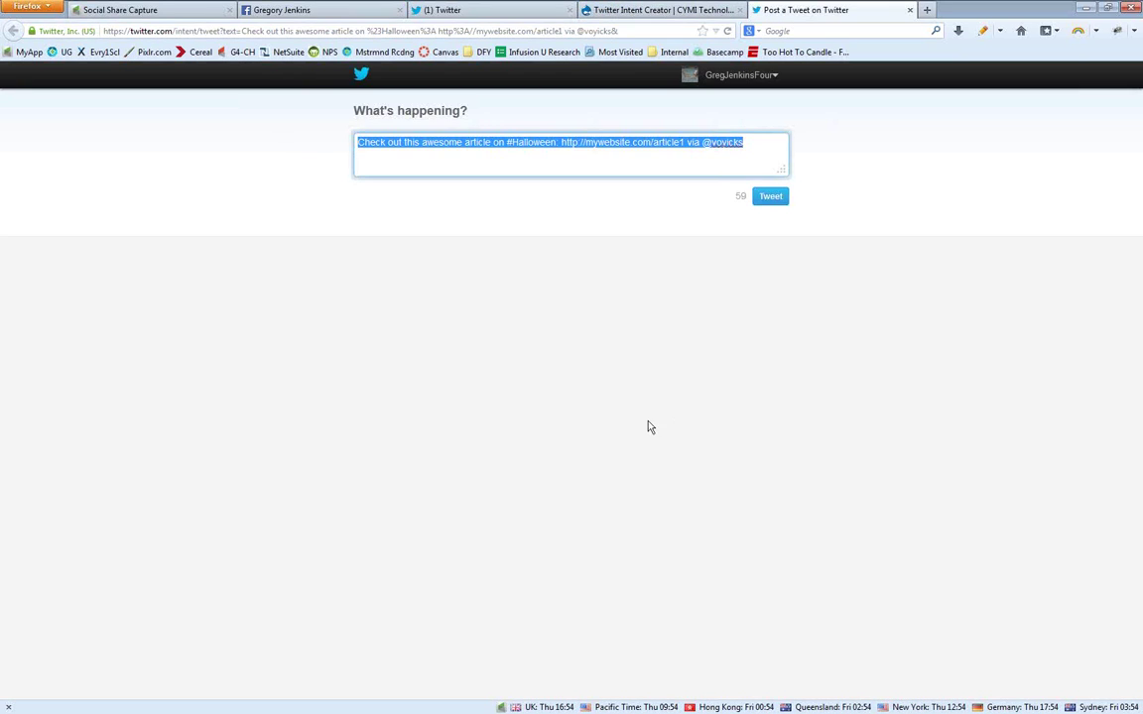
pyautogui.click(515, 166)
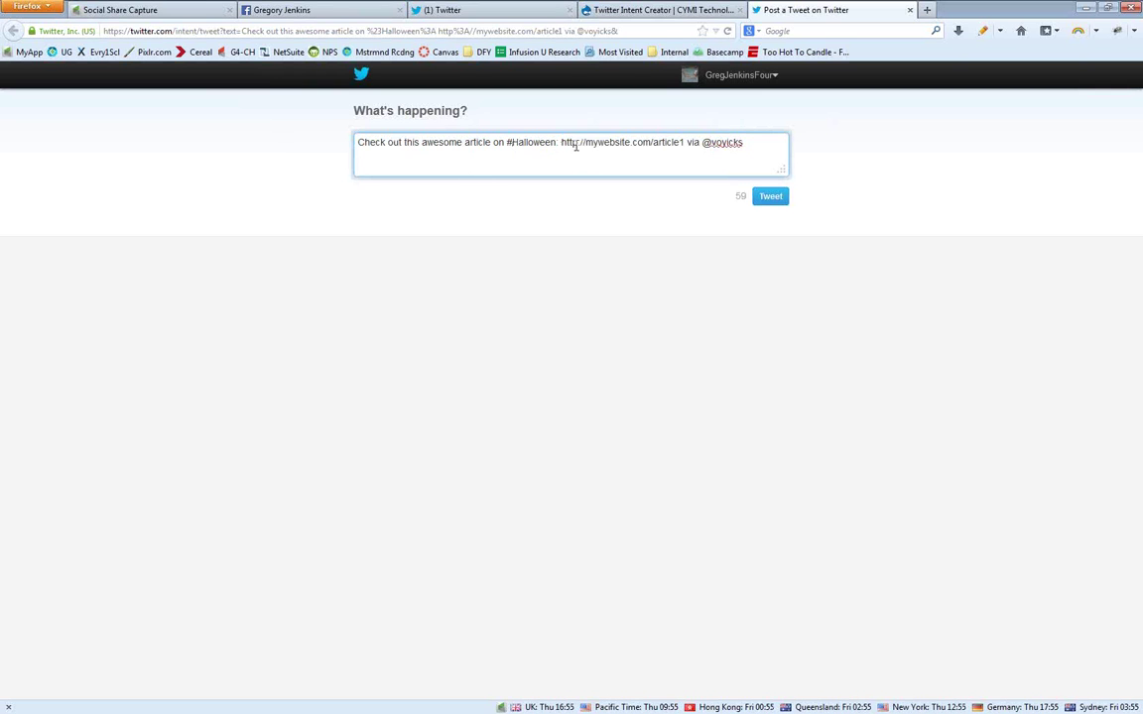
pyautogui.moveTo(566, 141); pyautogui.dragTo(679, 141)
pyautogui.click(673, 155)
pyautogui.click(685, 10)
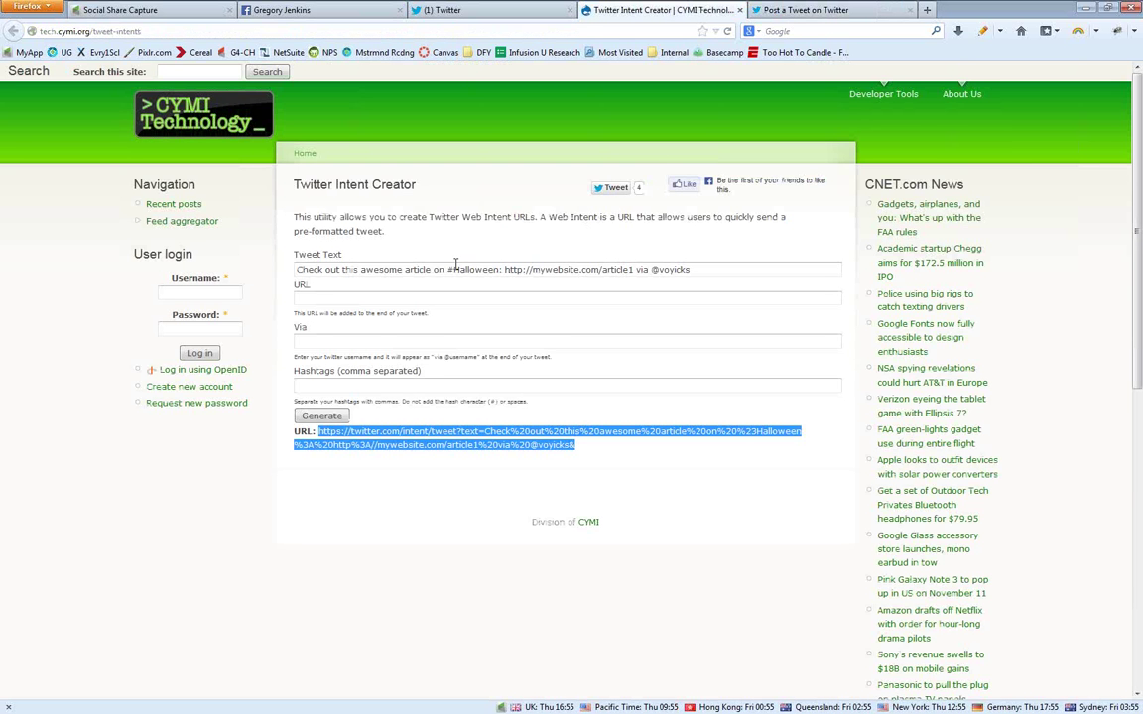
# - Change the tweet's hashtag to "#Mastermind Calls" and its link ending to "article2", and generate the intent URL
pyautogui.moveTo(453, 269); pyautogui.dragTo(501, 269)
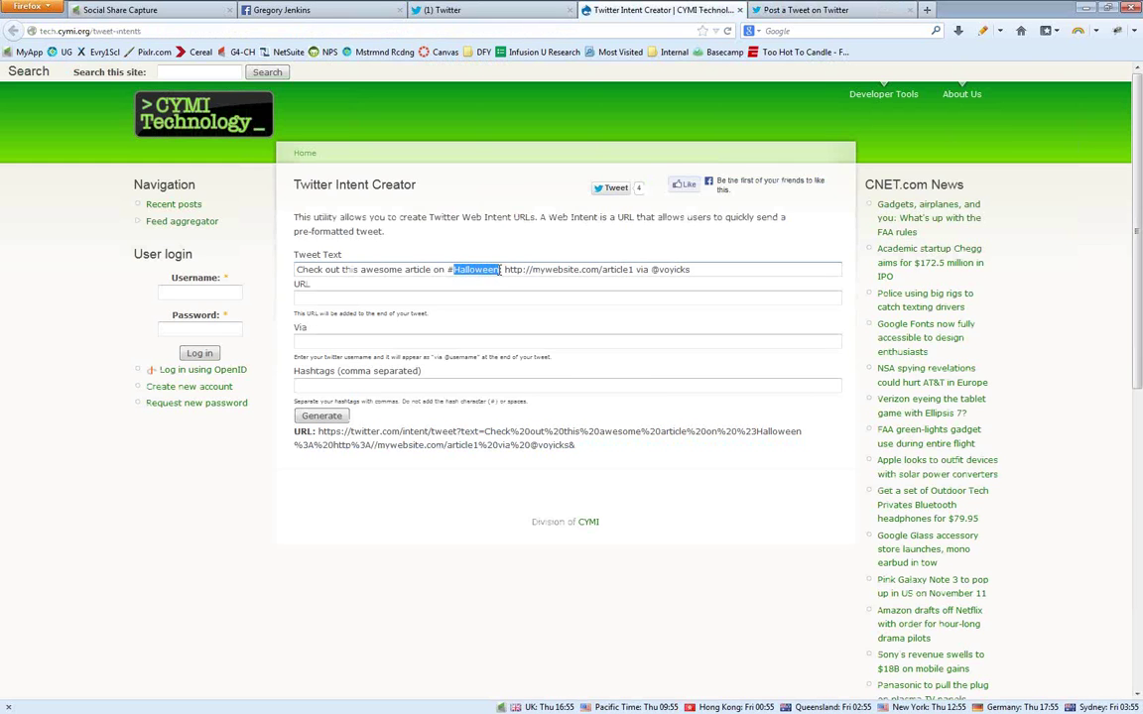
pyautogui.write('Mastermind')
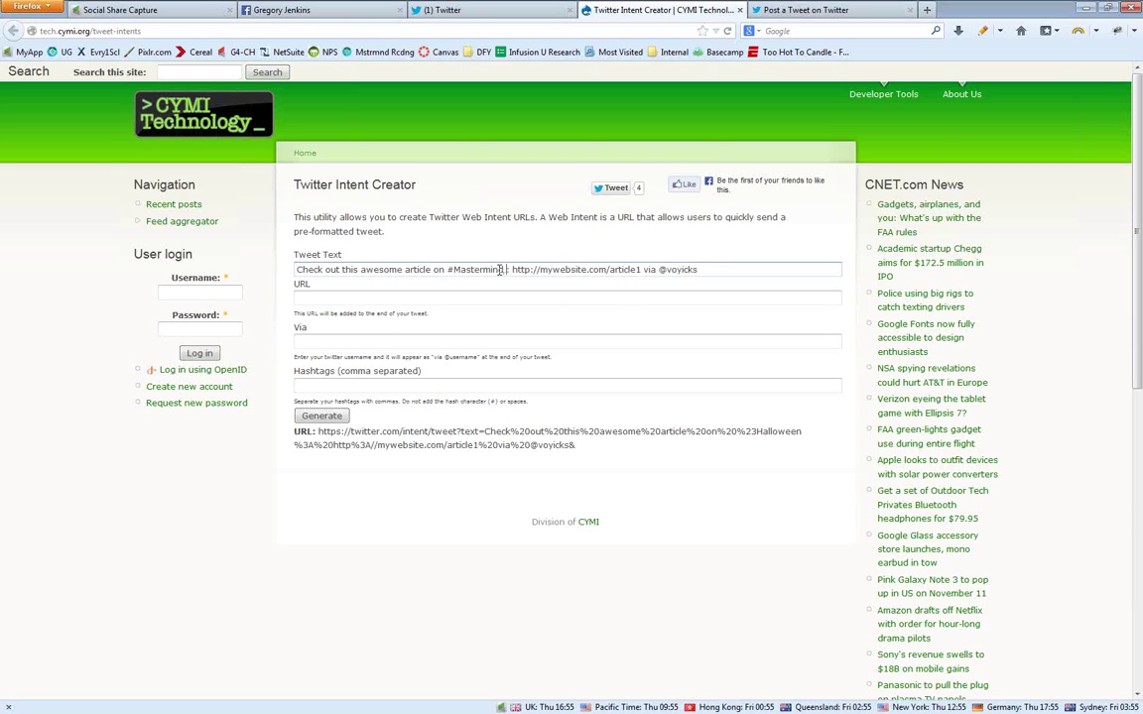
pyautogui.write(' Calls')
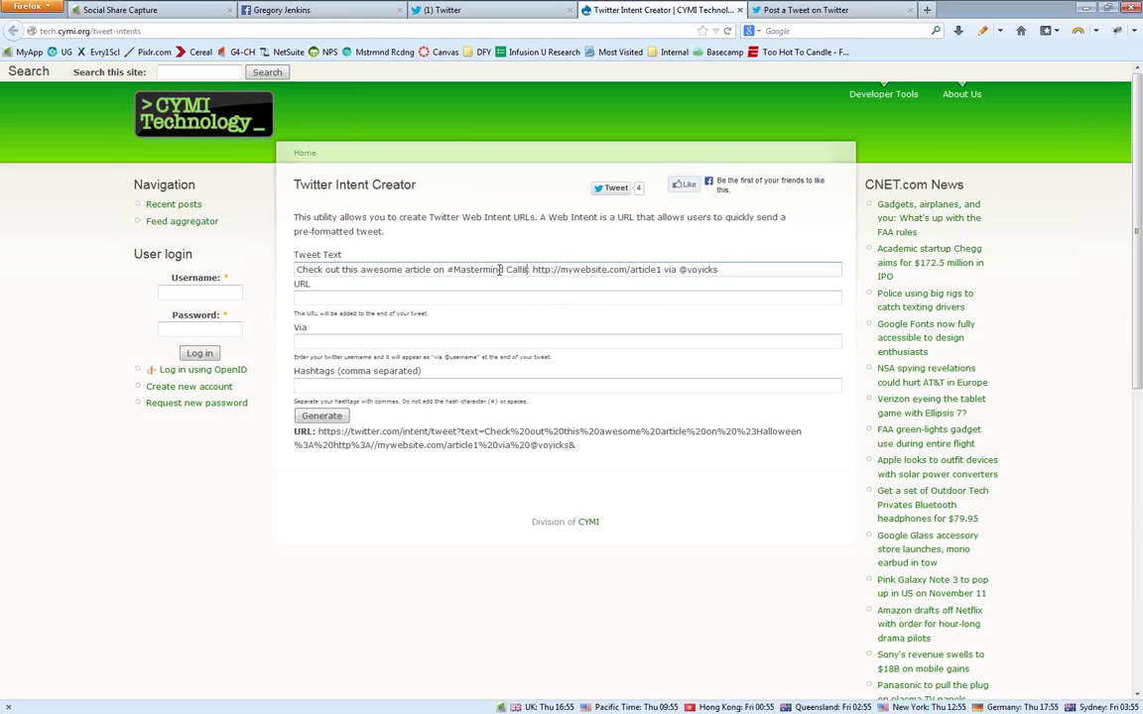
pyautogui.click(657, 269)
pyautogui.press('BackSpace')
pyautogui.write('2')
pyautogui.click(311, 416)
# - Replace the tweet text with the quoted line "When the student is ready the teacher will appear" followed by a dash and the co-presenter's Twitter handle
pyautogui.click(727, 269)
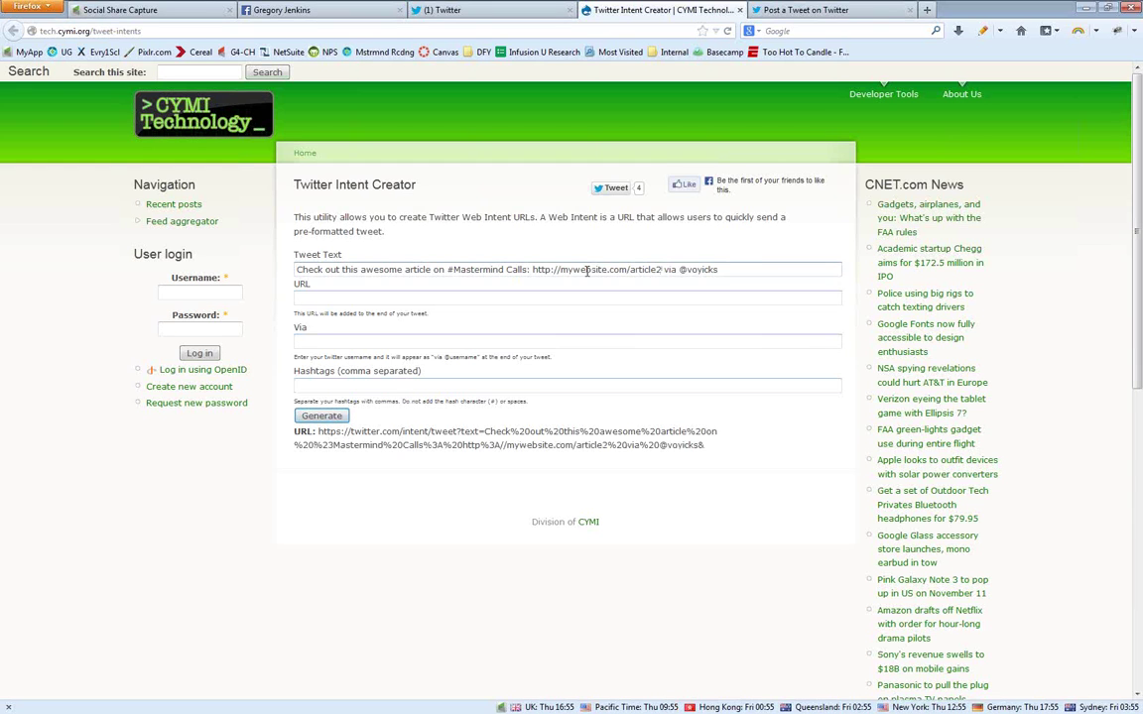
pyautogui.hotkey('ctrl', 'a')
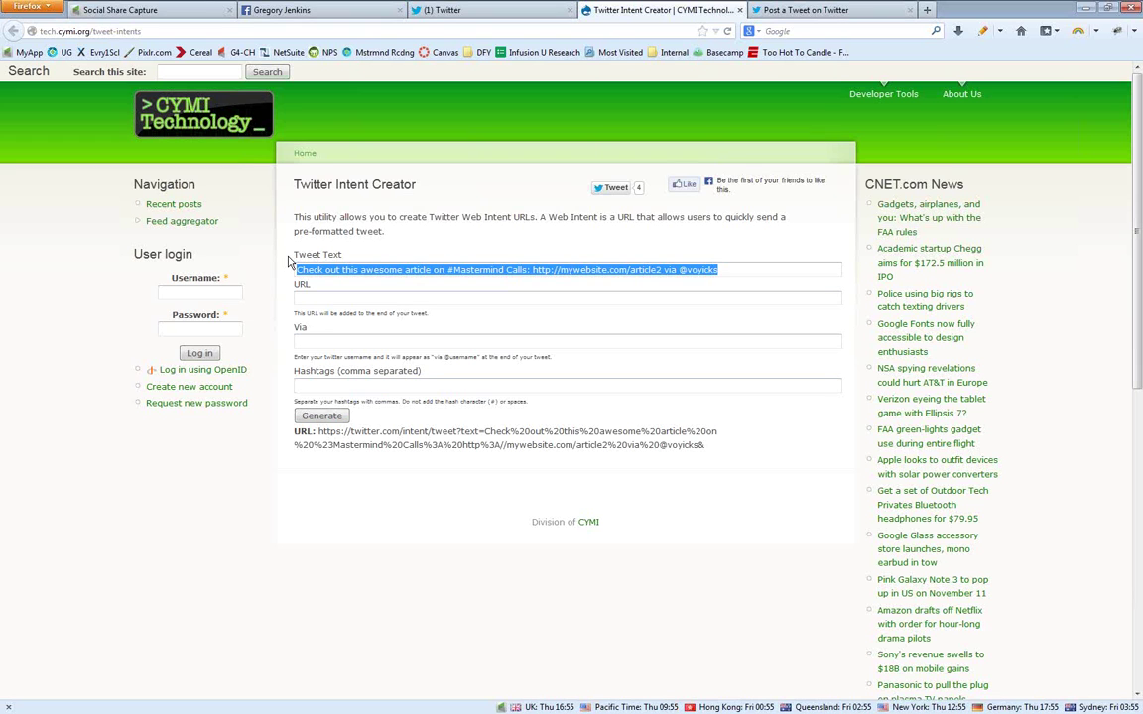
pyautogui.write('When')
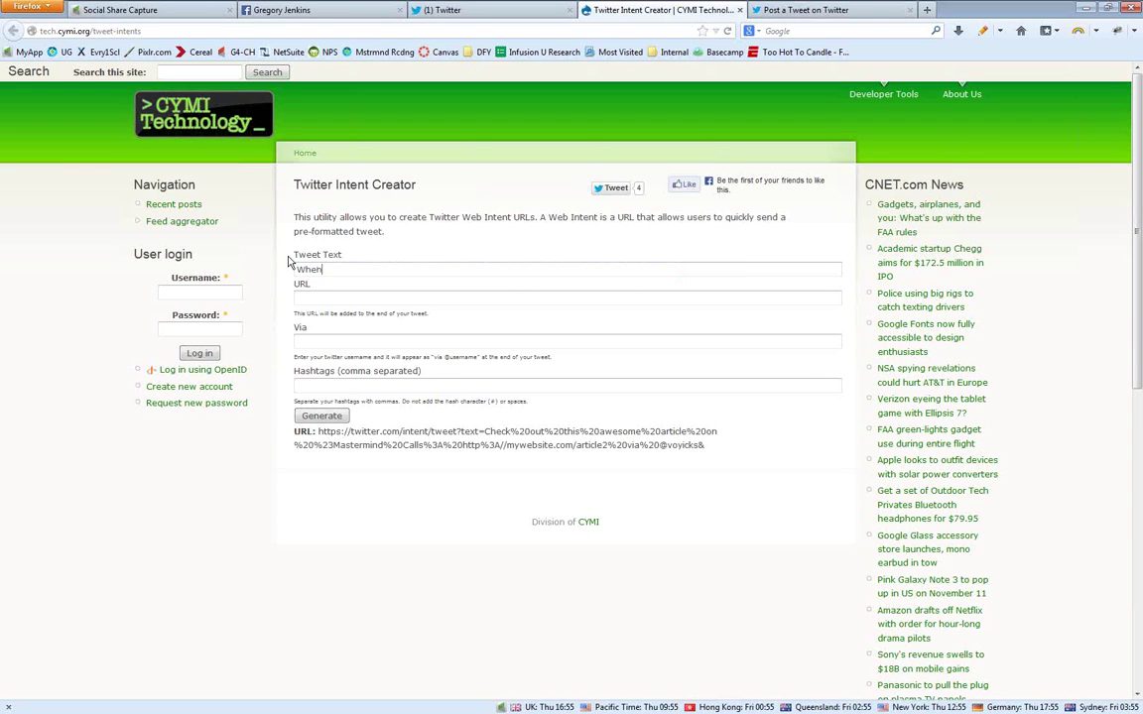
pyautogui.write(' the student is ready the teacher will appear - ')
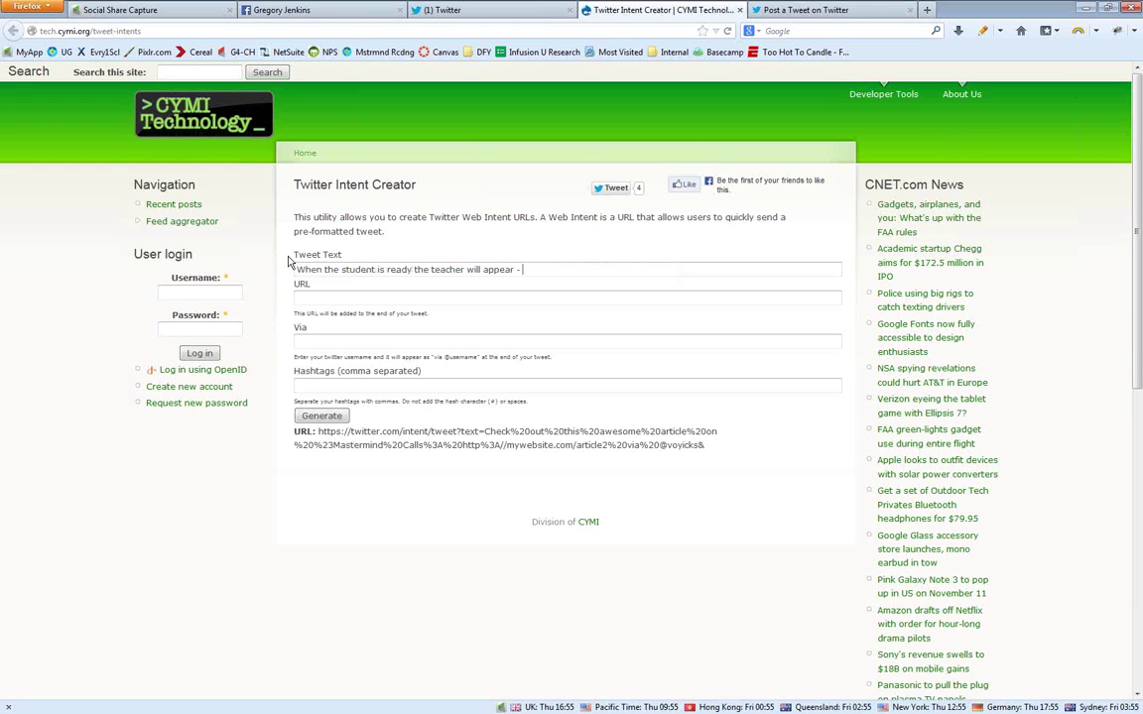
pyautogui.write('@voyicks')
pyautogui.click(299, 270)
pyautogui.write('"')
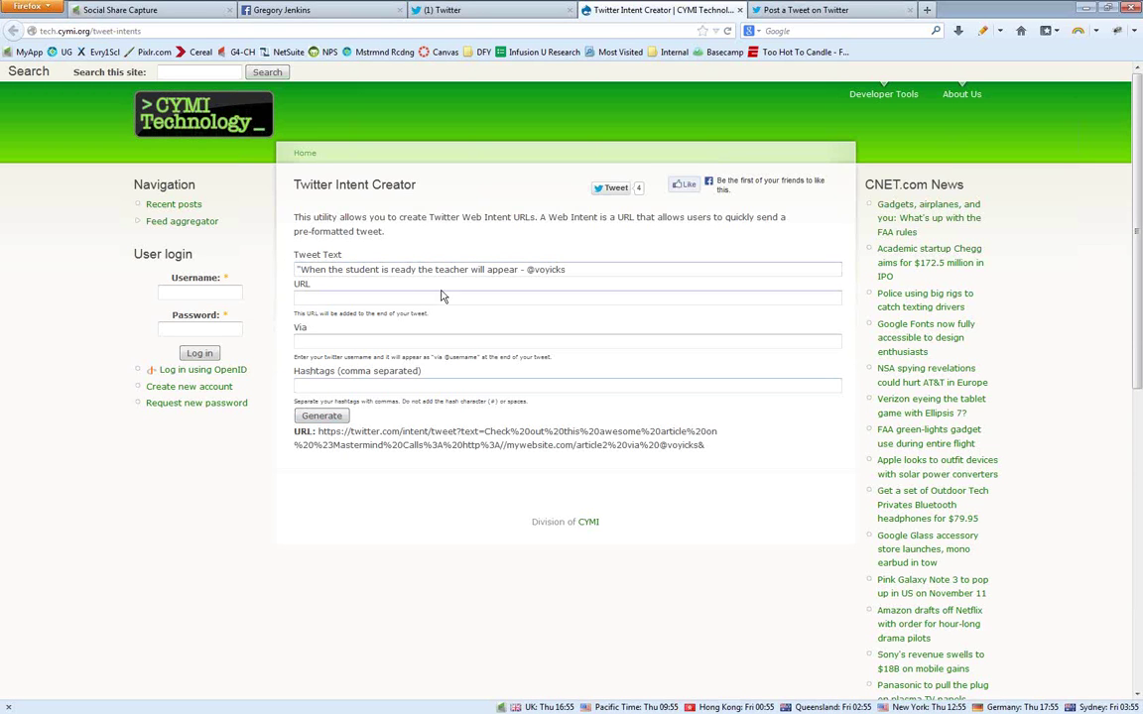
pyautogui.click(516, 271)
pyautogui.write('"')
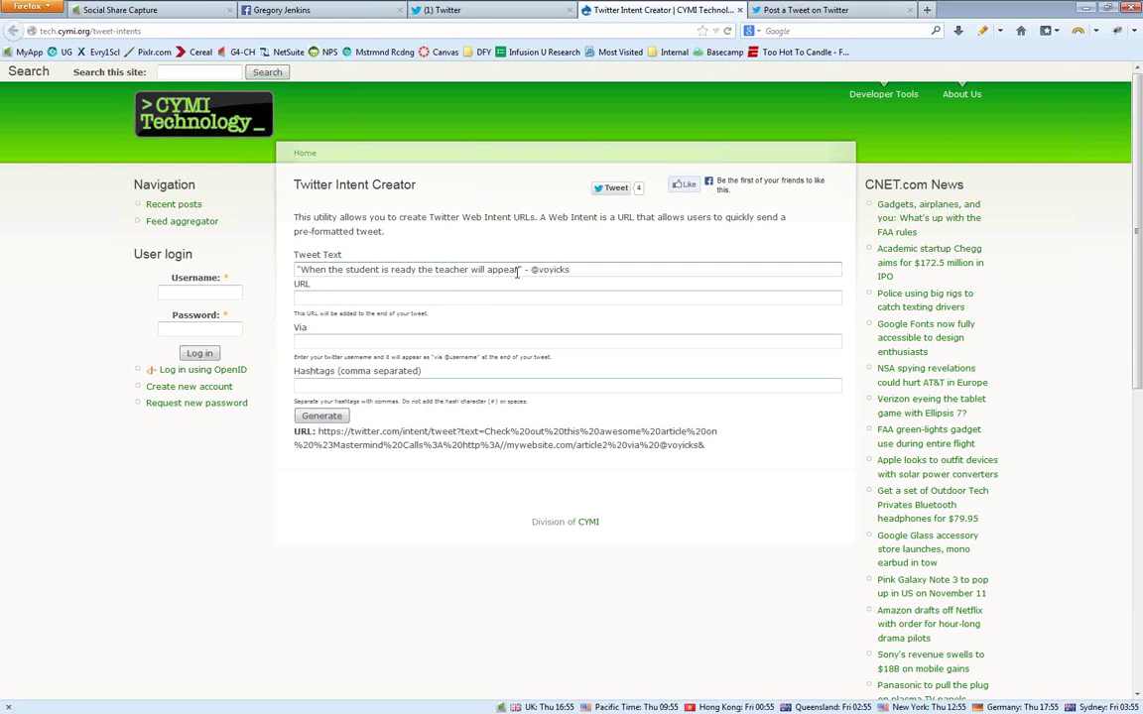
# - Generate and copy the quote's tweet intent URL, and open it in a new browser tab
pyautogui.click(330, 421)
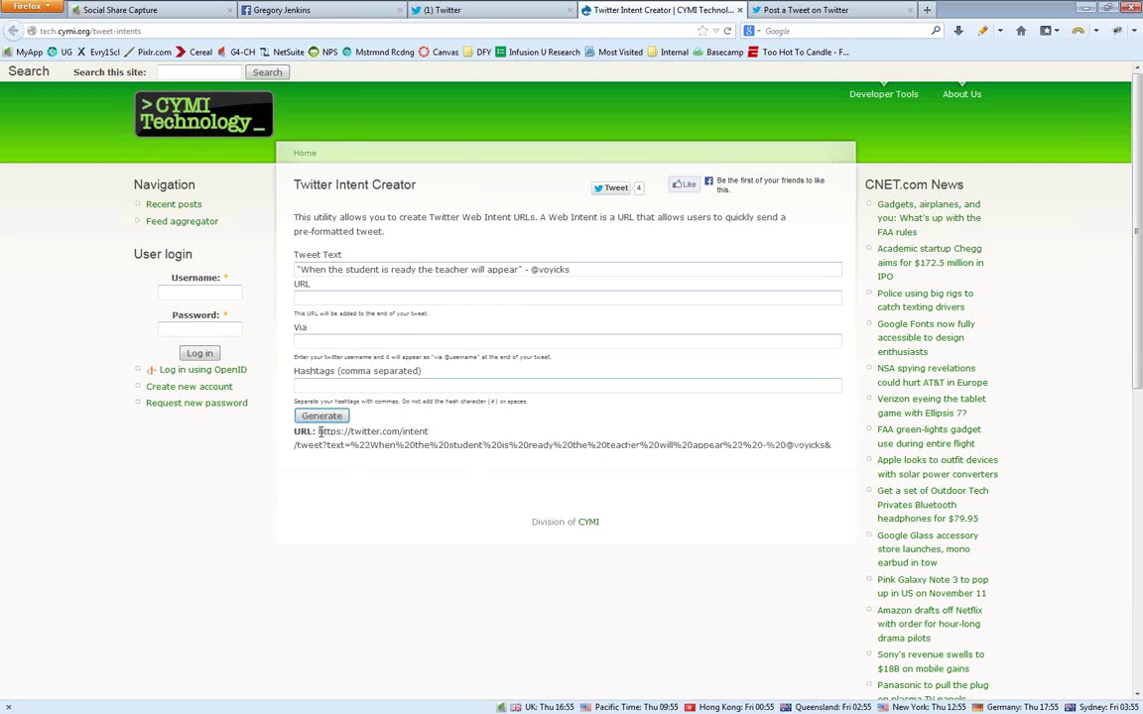
pyautogui.moveTo(318, 433); pyautogui.dragTo(831, 460)
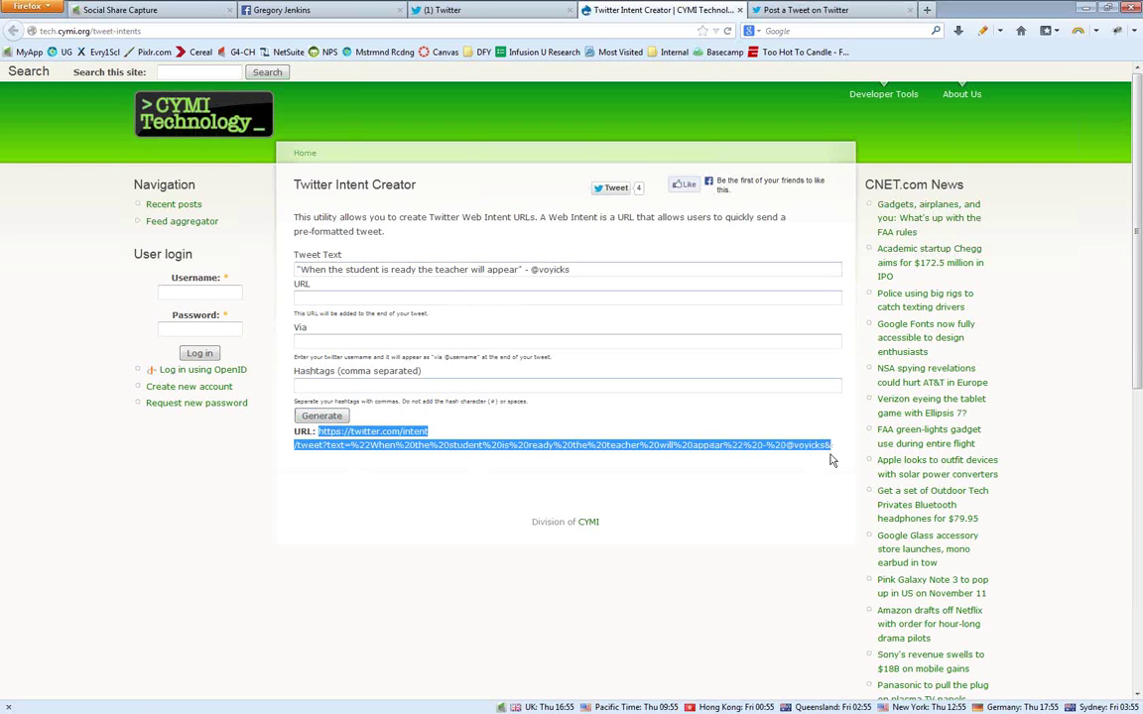
pyautogui.hotkey('ctrl', 'c')
pyautogui.hotkey('ctrl', 't')
pyautogui.hotkey('ctrl', 'v')
pyautogui.press('Return')
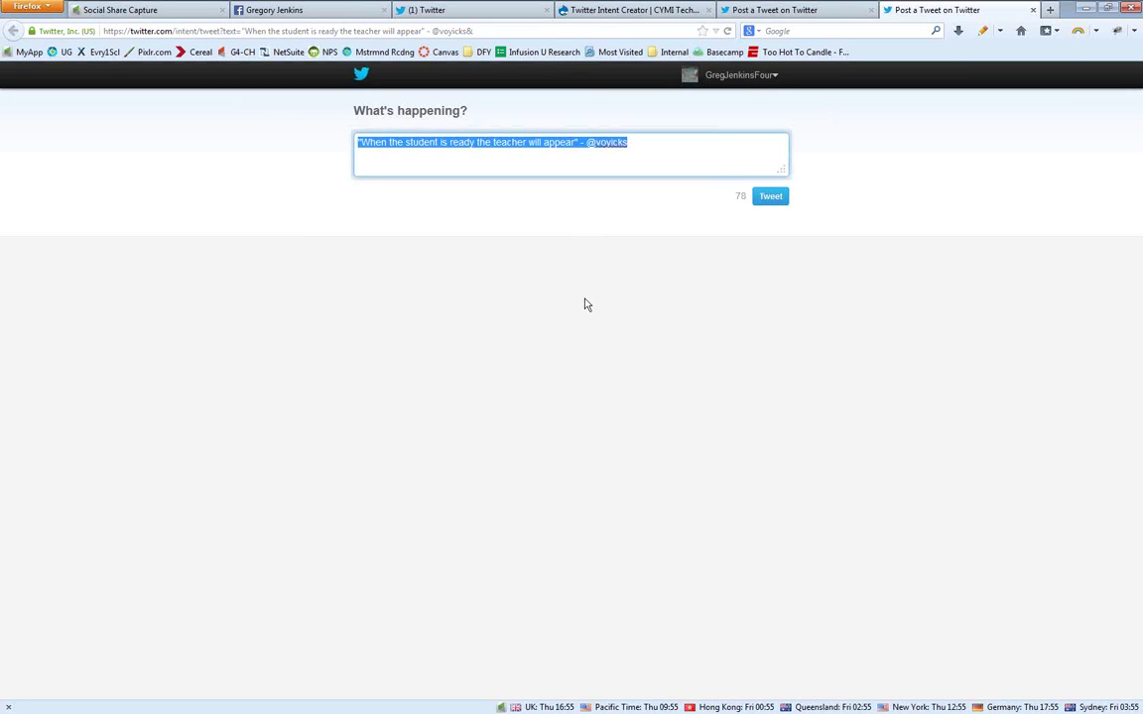
pyautogui.click(680, 152)
pyautogui.write('www.m')
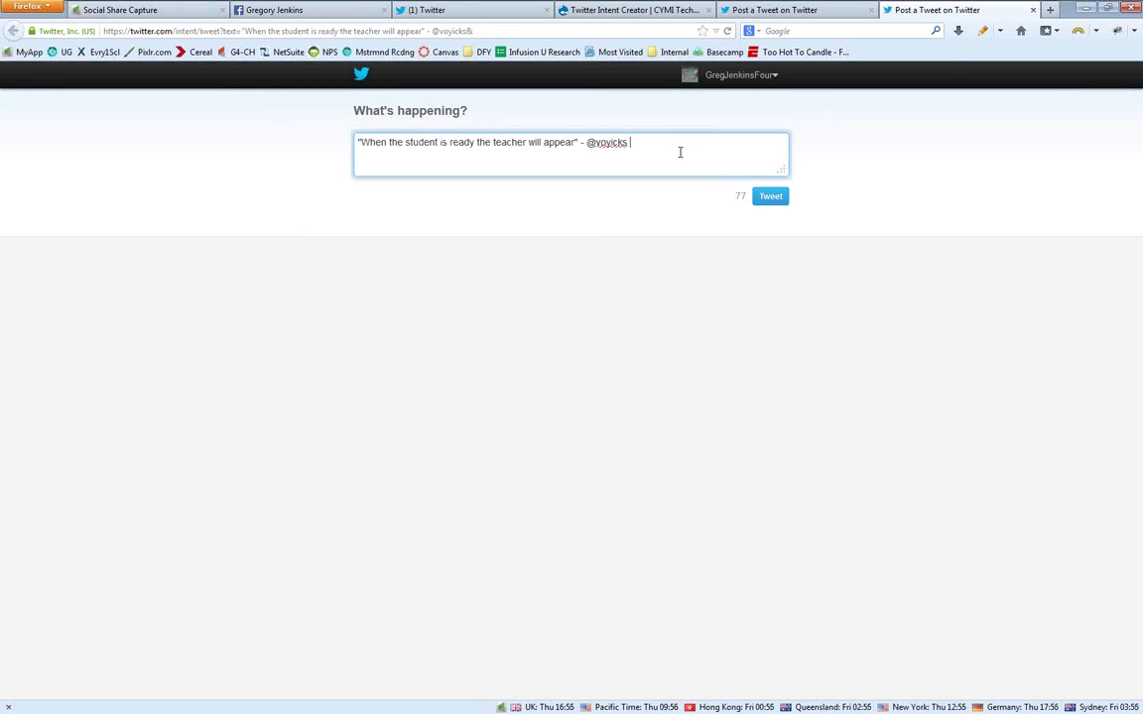
pyautogui.write('ywebsite.com/optin')
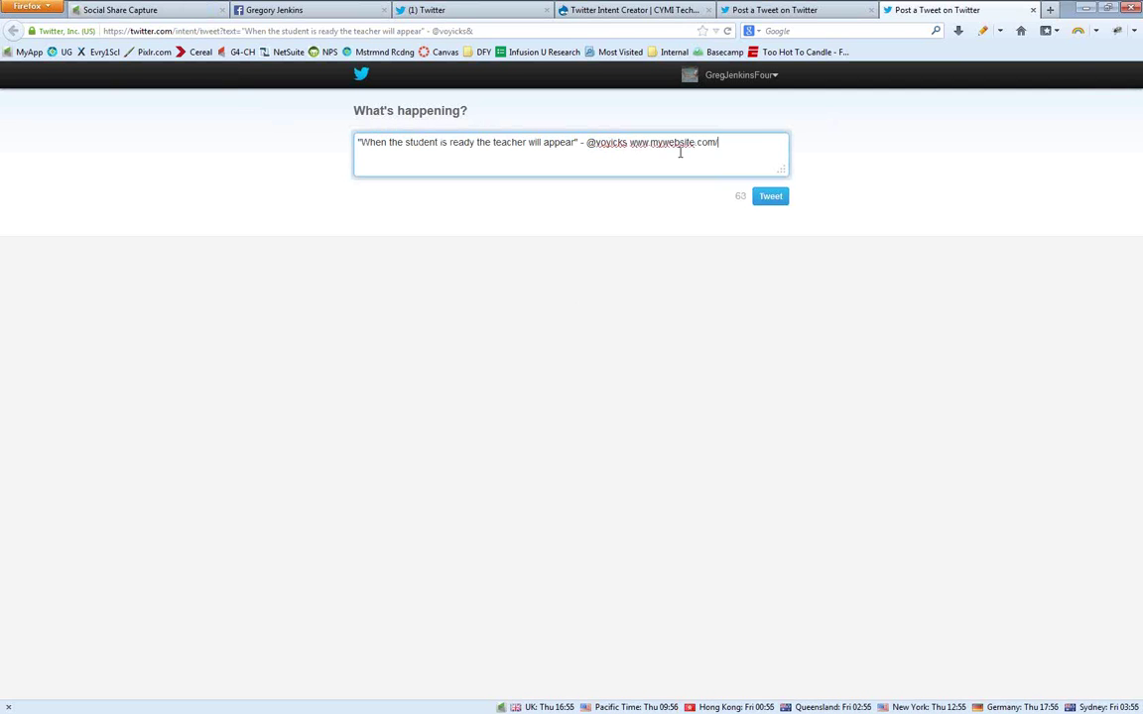
# - In the MM Broadcast email, add the line "When the student is ready, the teacher will appear TWEET THIS!" below the weekly email paragraph
pyautogui.click(148, 10)
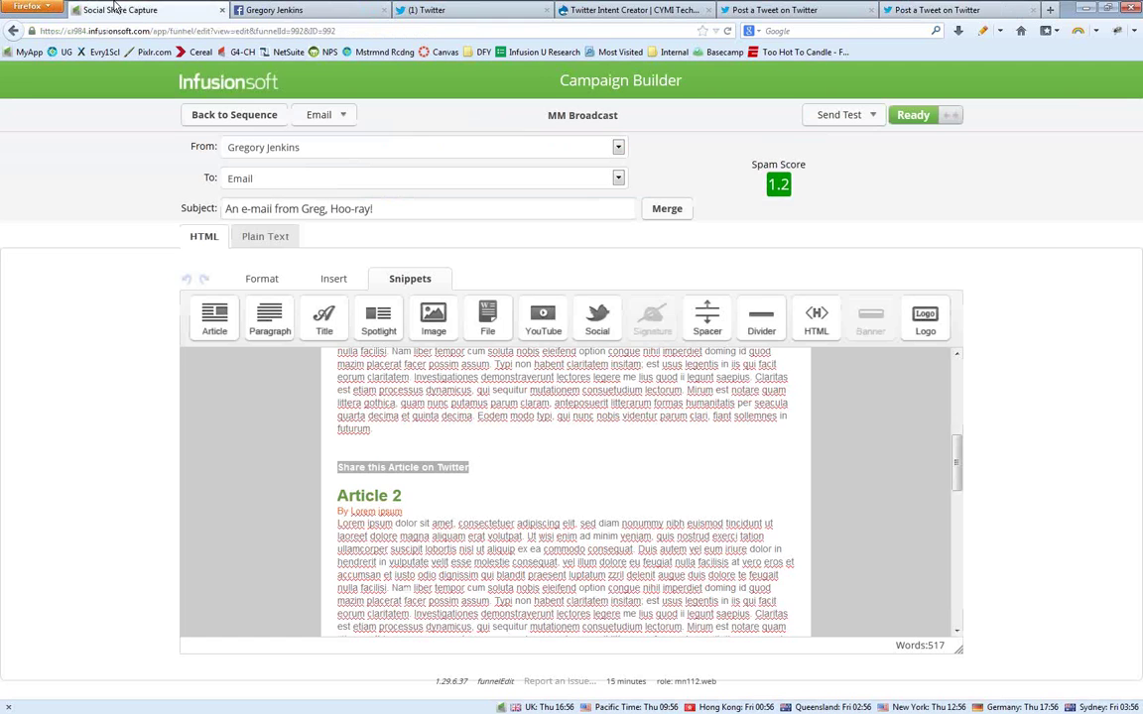
pyautogui.scroll(-5, 424, 462)
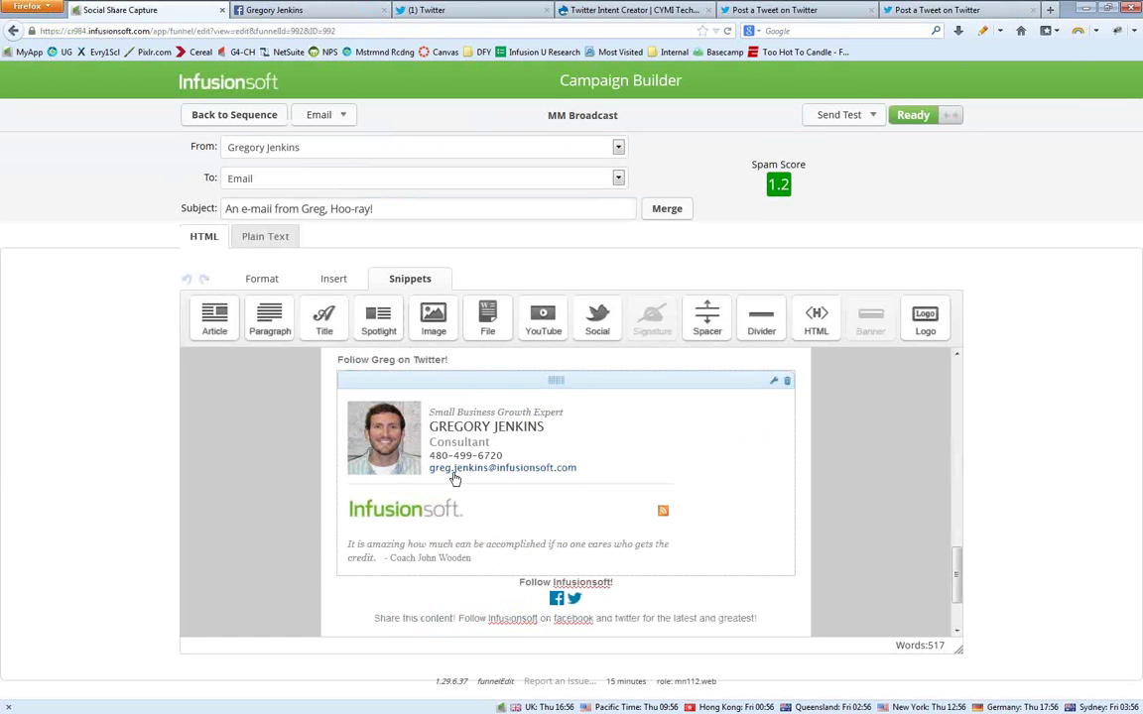
pyautogui.scroll(5, 424, 461)
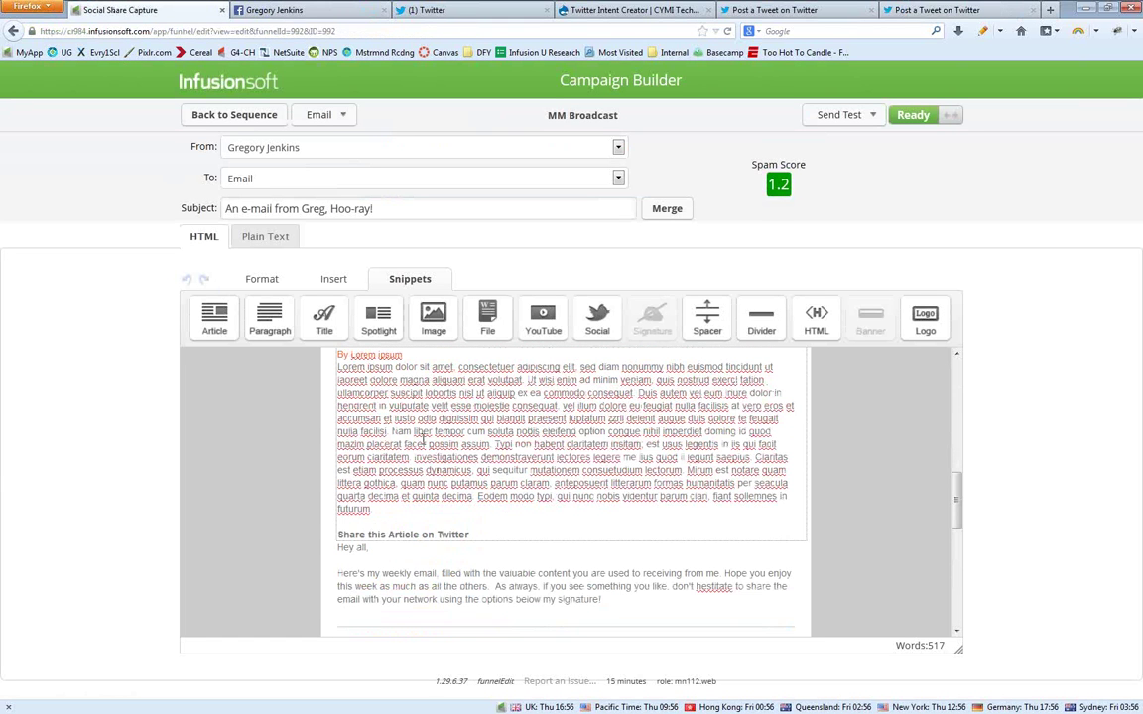
pyautogui.click(611, 598)
pyautogui.press('Return')
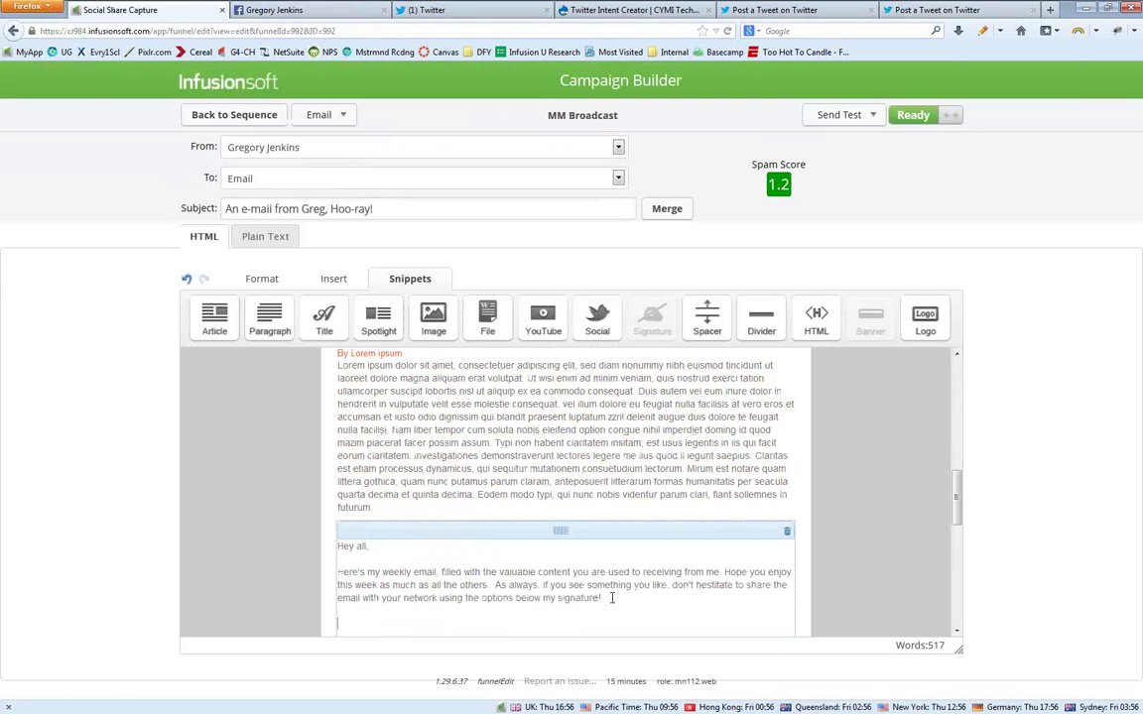
pyautogui.write('When the student is ready, the l')
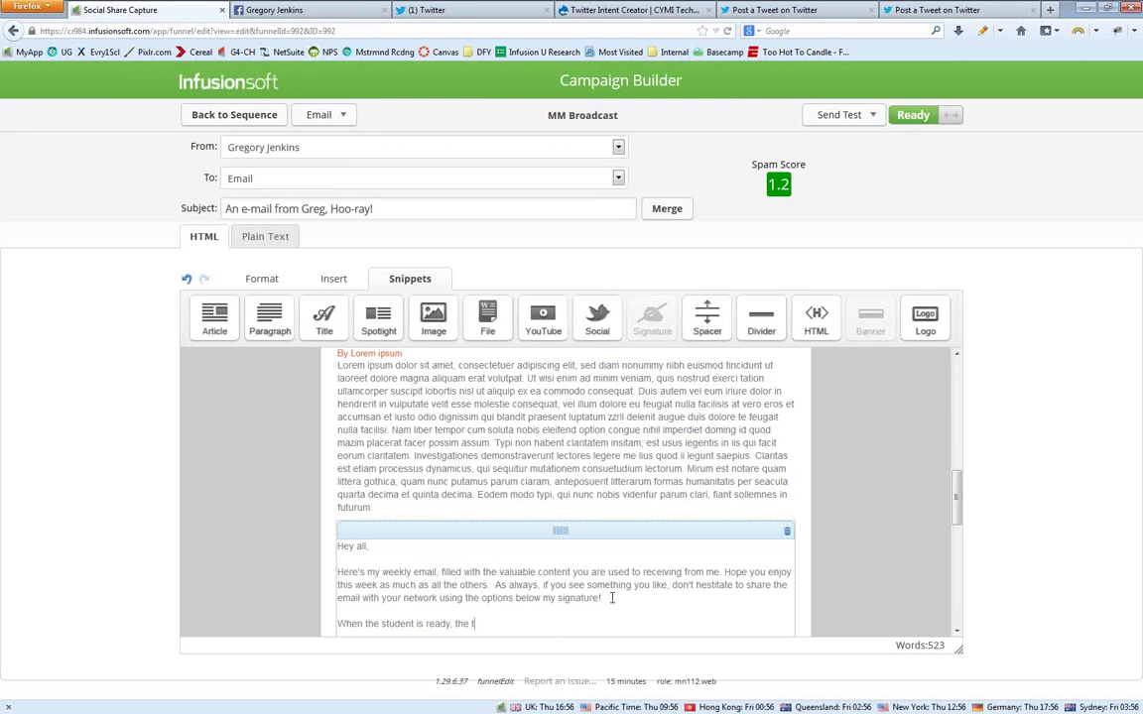
pyautogui.write('eacher will appear   TWEET THIS!!!')
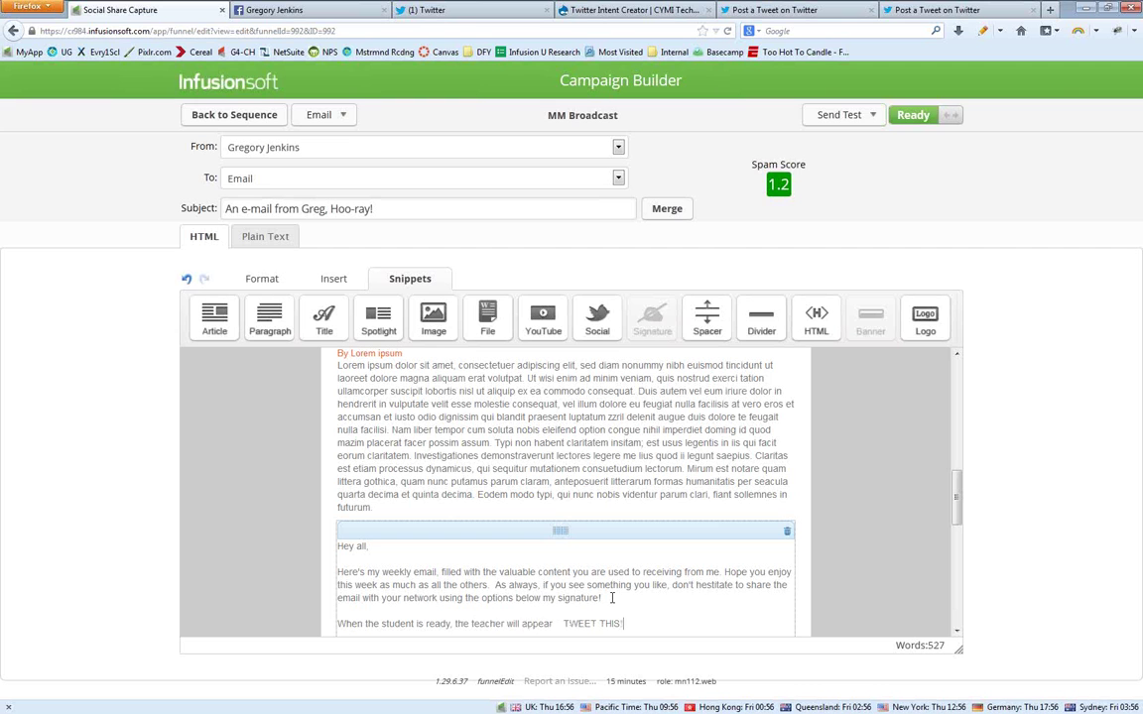
pyautogui.press('BackSpace')
pyautogui.press('BackSpace')
# - Link the words "TWEET THIS!" to the copied tweet intent URL as a web address
pyautogui.hotkey('ctrl', 'shift', 'Left')
pyautogui.hotkey('ctrl', 'shift', 'Left')
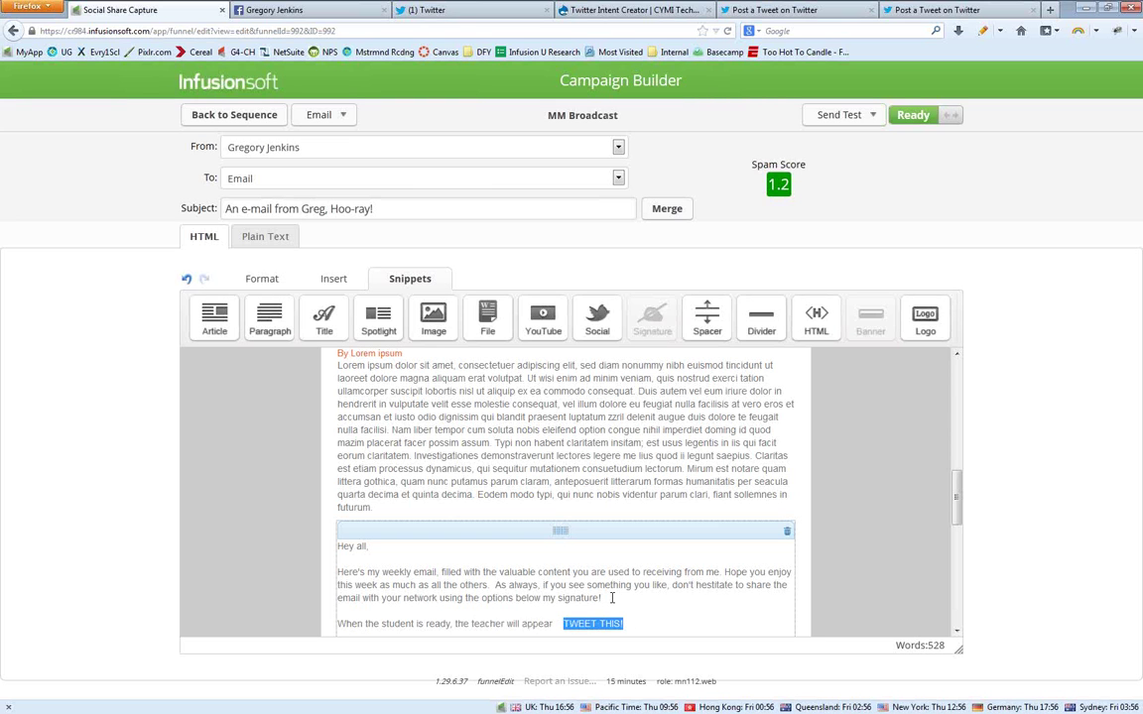
pyautogui.click(262, 279)
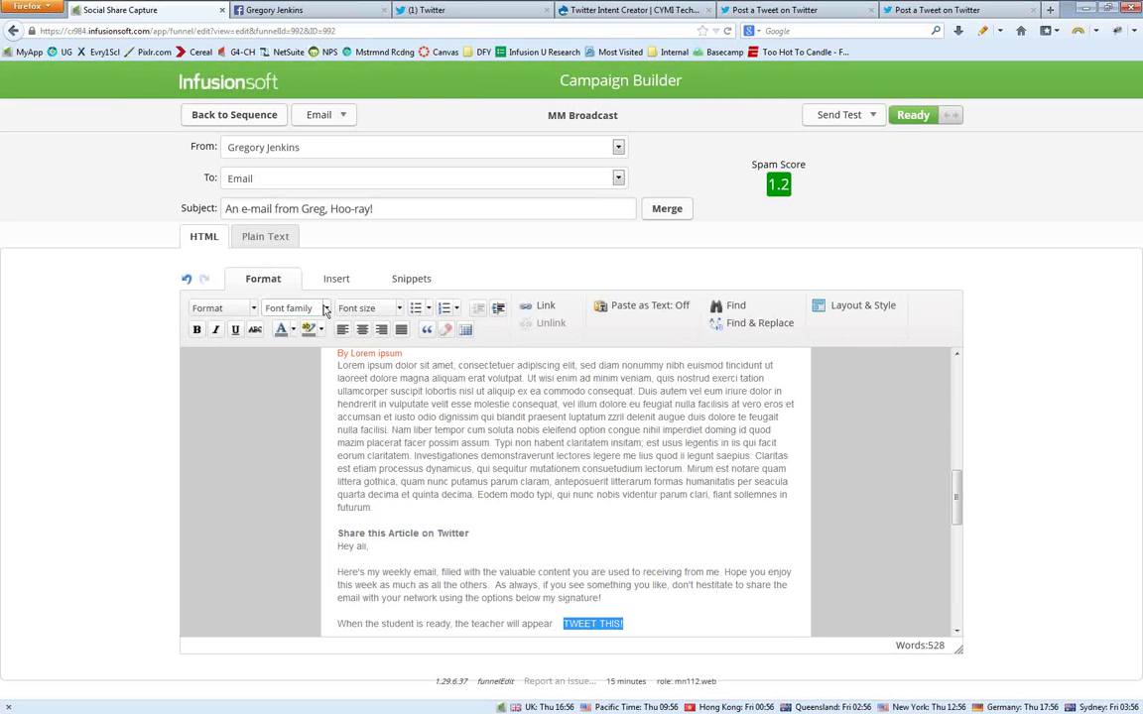
pyautogui.click(526, 308)
pyautogui.hotkey('ctrl', 'v')
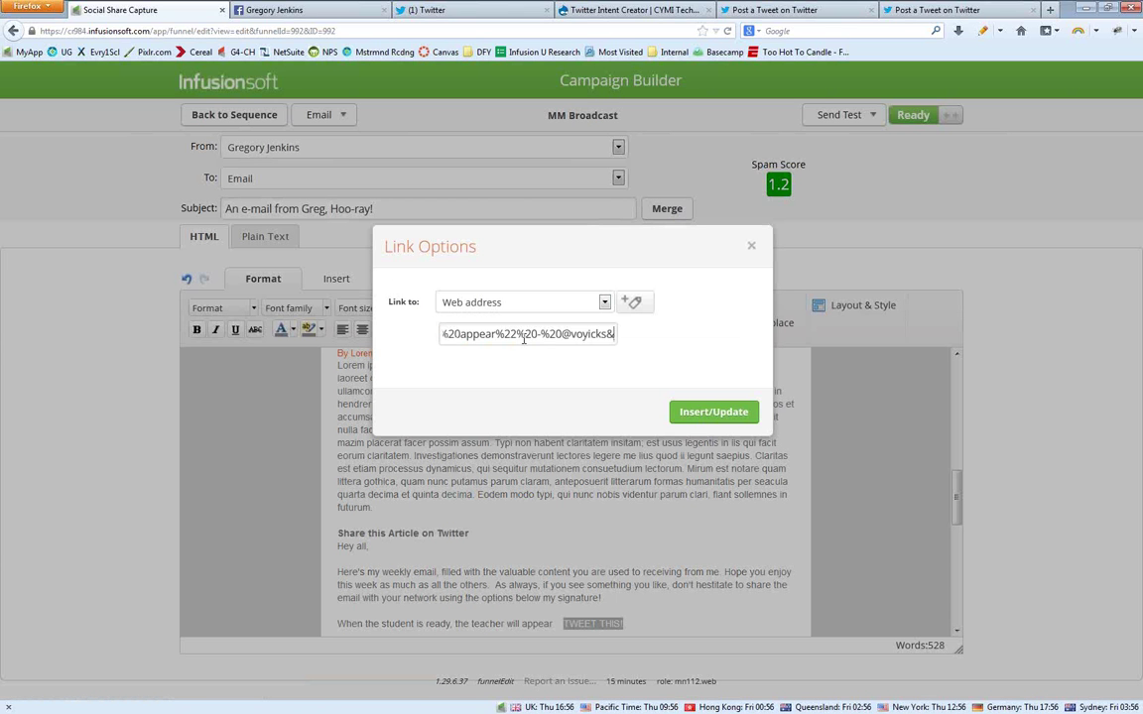
pyautogui.click(694, 412)
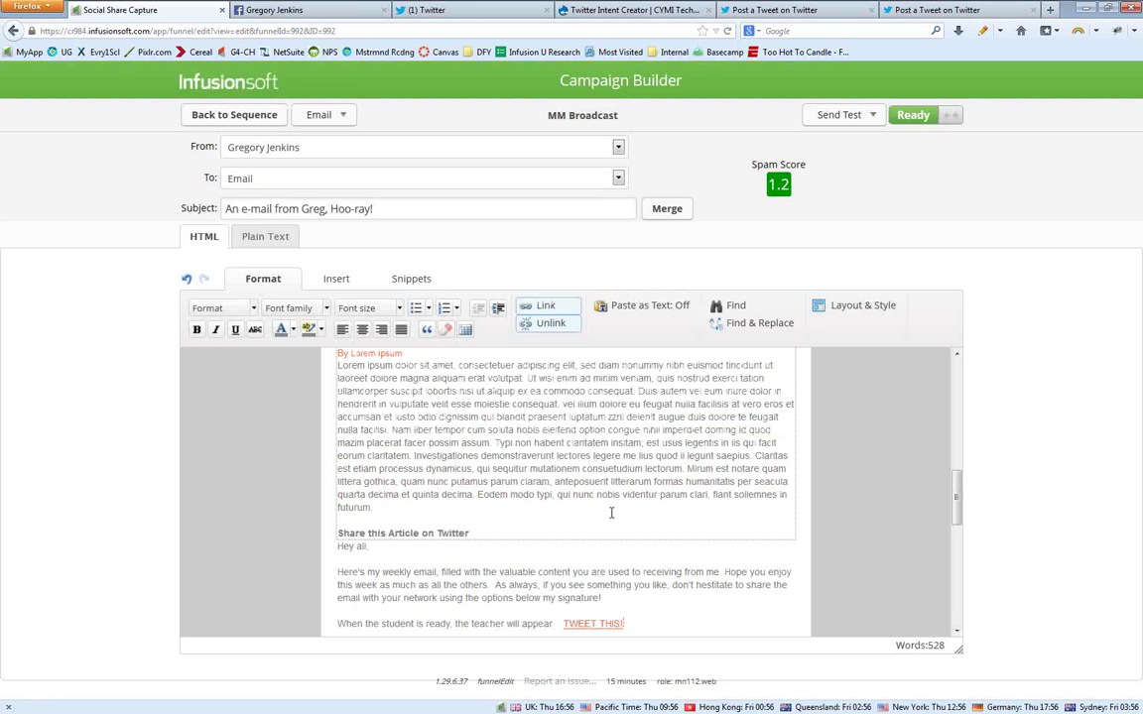
# - Change the wording of the "TWEET THIS!" link to "CLICK TO TWEET THIS!"
pyautogui.scroll(-3, 607, 510)
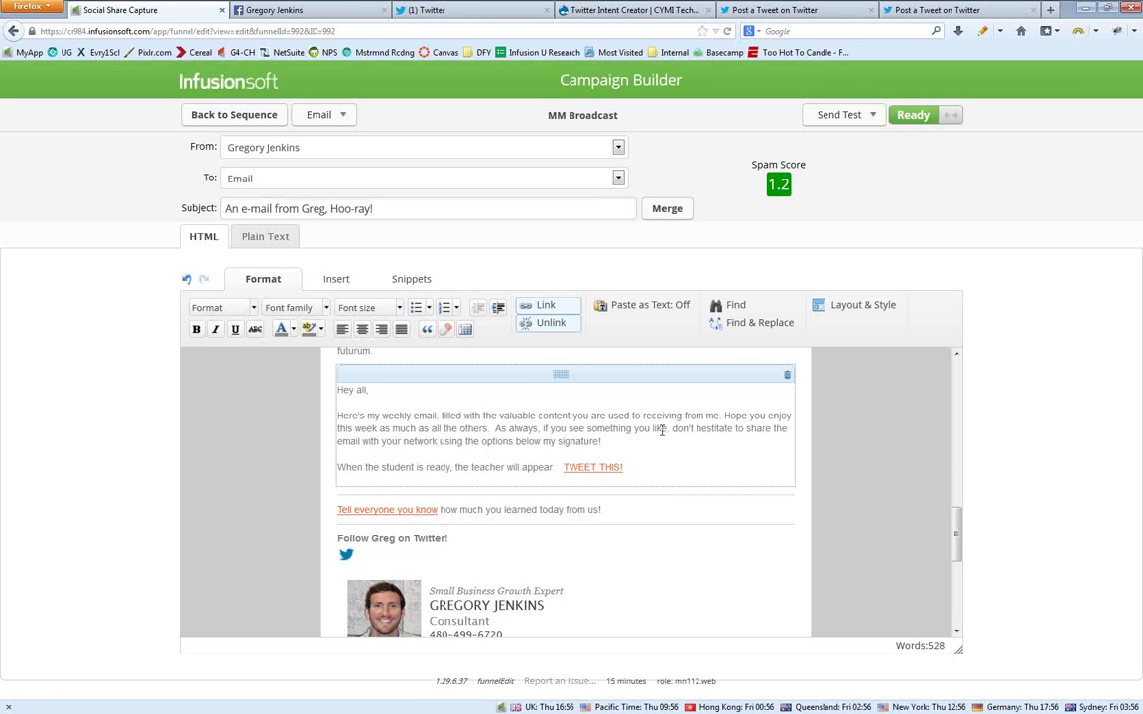
pyautogui.click(575, 473)
pyautogui.write('CLICK TO T')
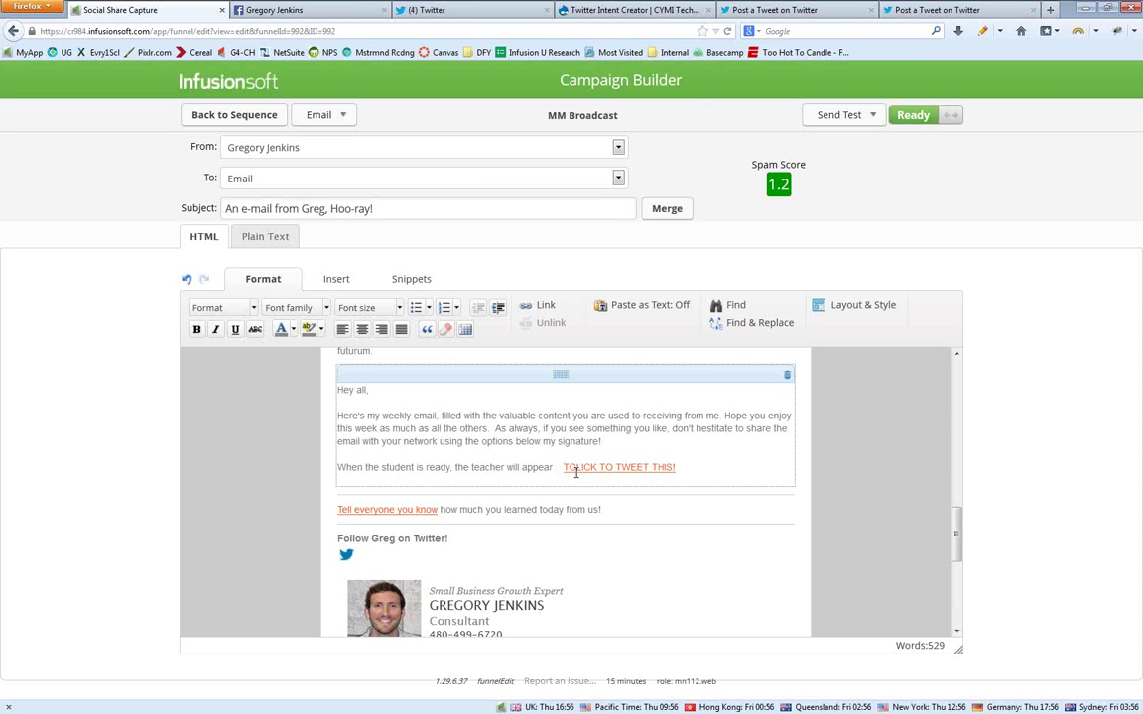
pyautogui.press('BackSpace')
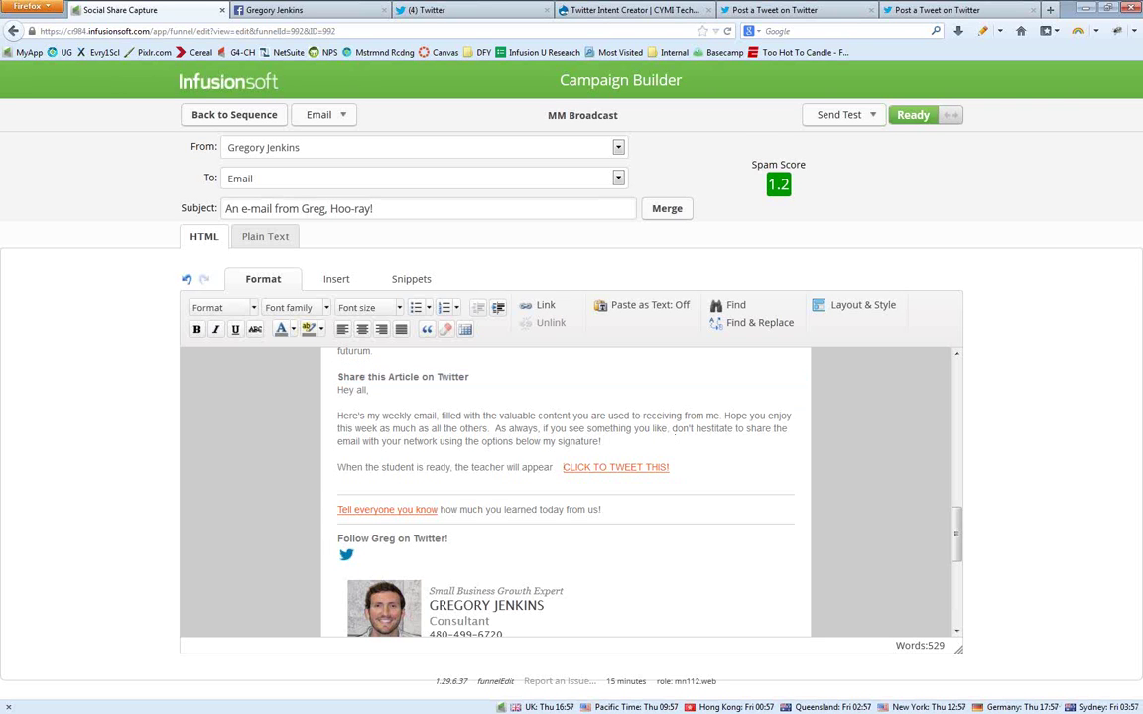
# - Switch to PowerPoint, start the slide show from the current slide, and advance to the closing questions slide
pyautogui.hotkey('alt', 'Tab')
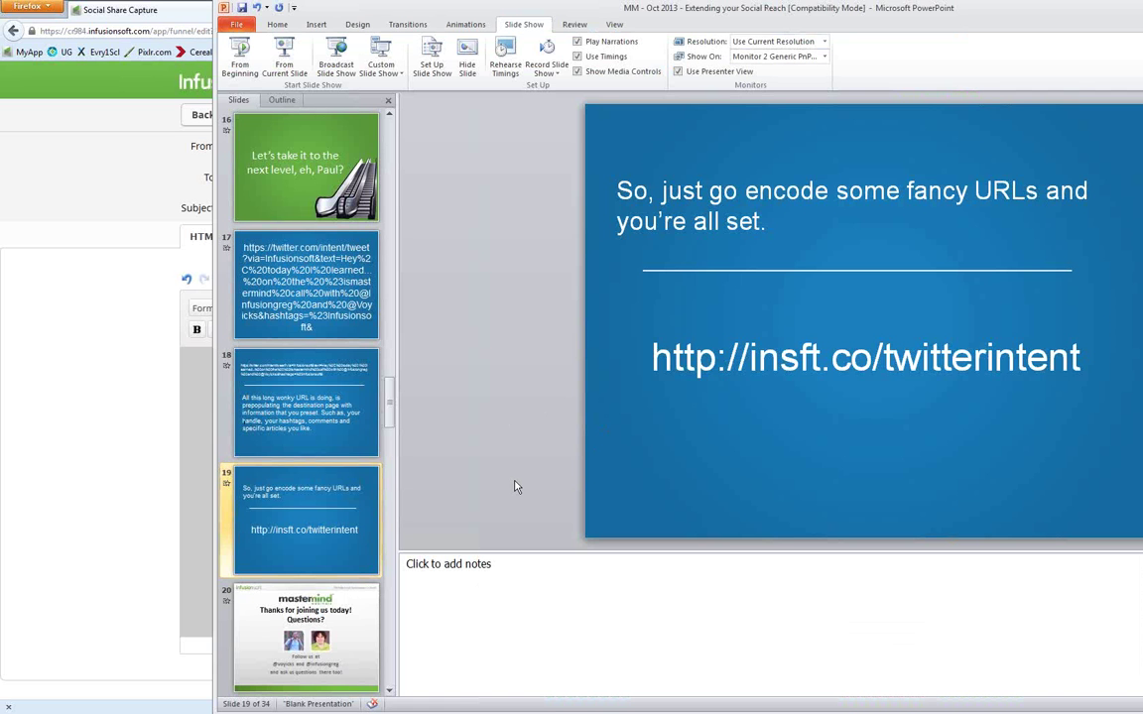
pyautogui.hotkey('shift', 'F5')
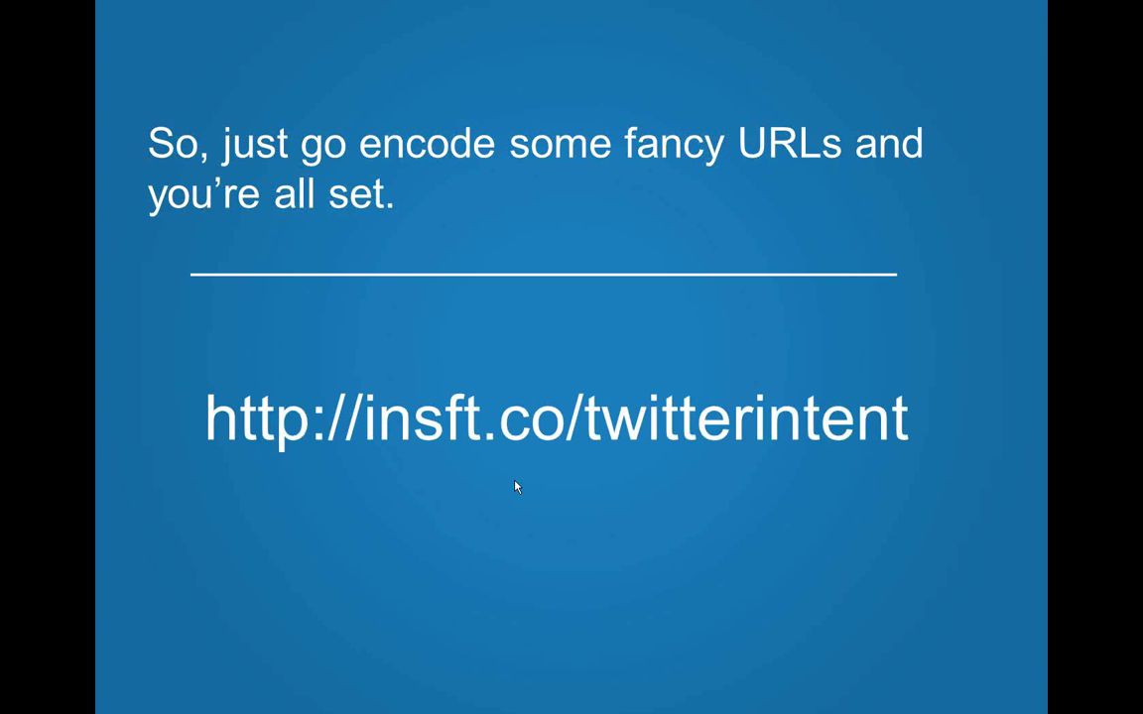
pyautogui.click(514, 481)
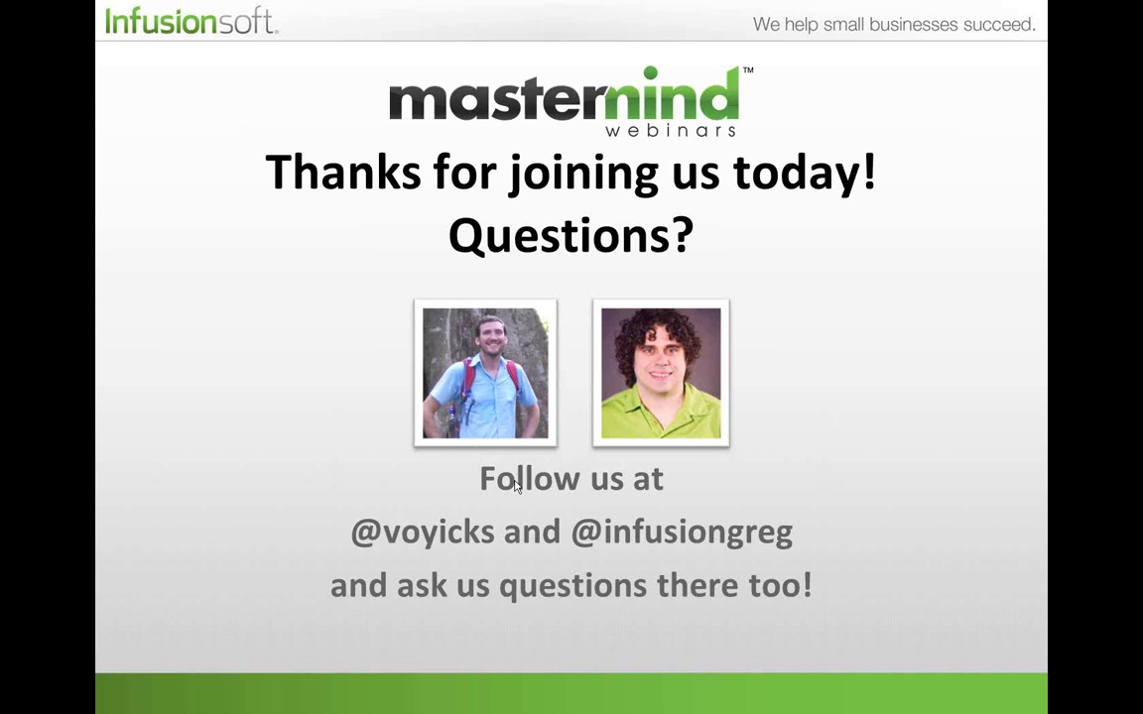